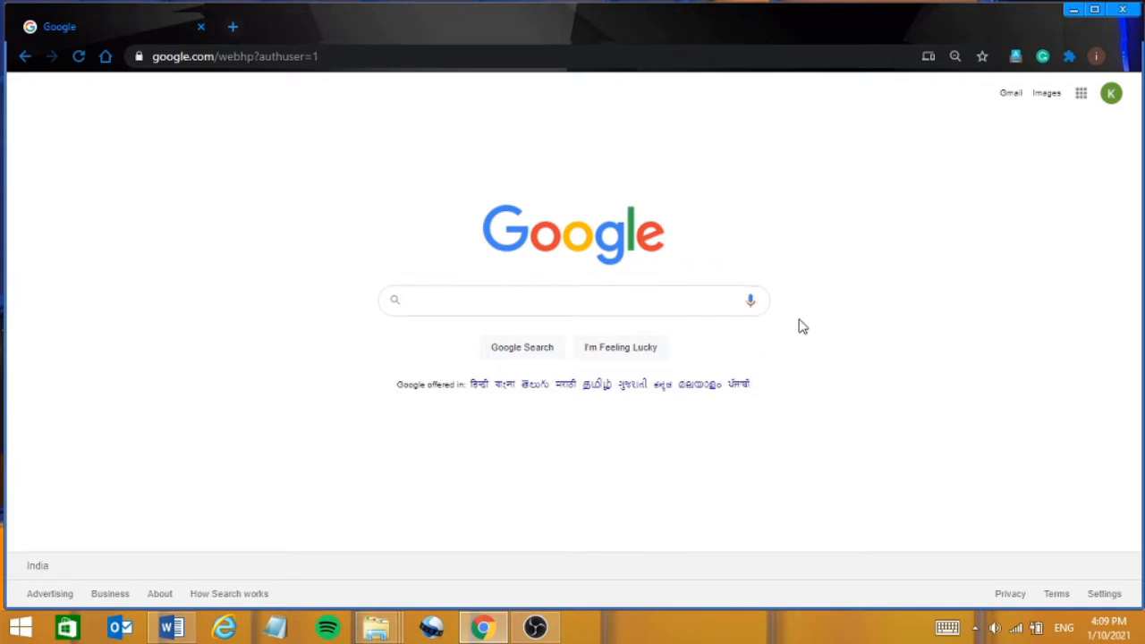
Dismiss the Windows charms and clock panel.
{"action": "key", "text": "super+c"}
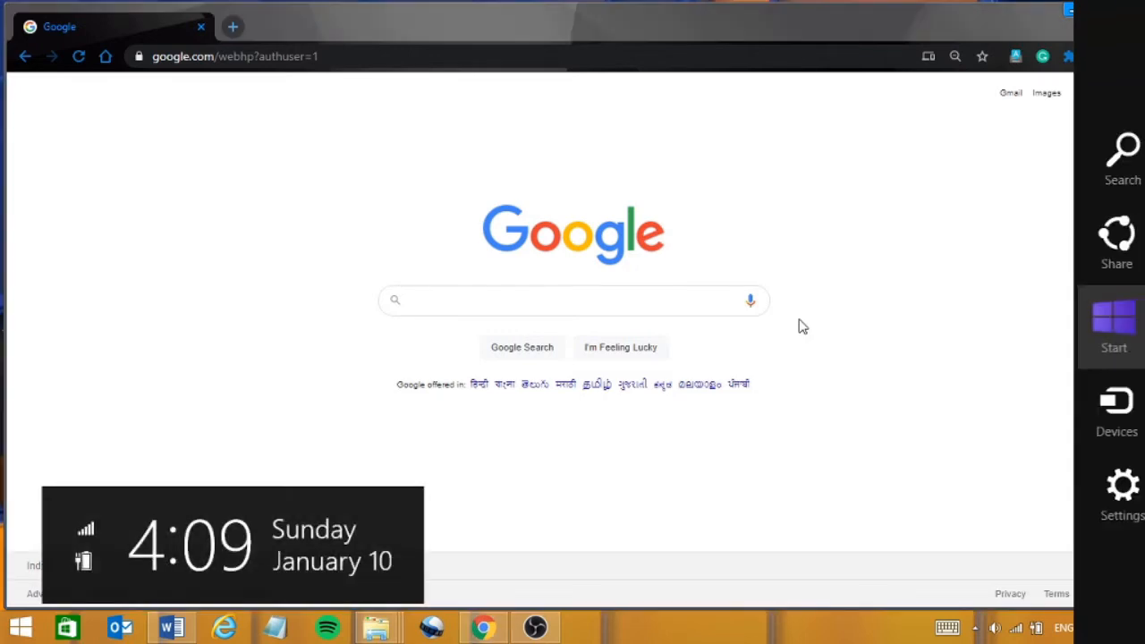
{"action": "left_click", "coordinate": [930, 205]}
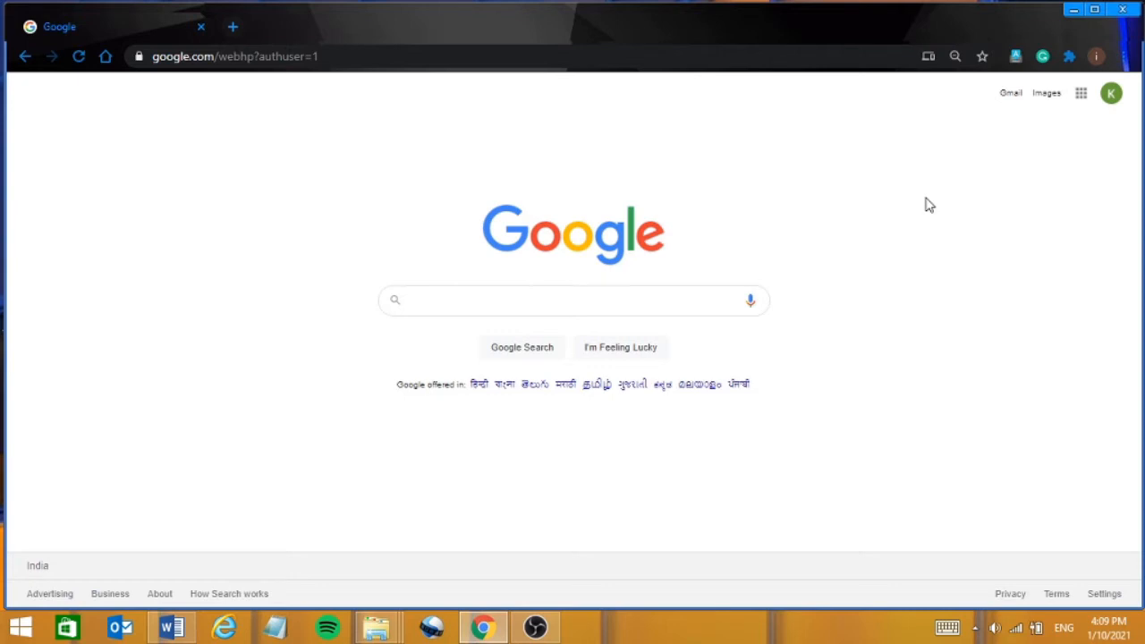
{"action": "key", "text": "super+c"}
{"action": "left_click", "coordinate": [930, 205]}
Search Google for 'google forms', open its information page and go into the Google Forms app.
{"action": "left_click", "coordinate": [429, 299]}
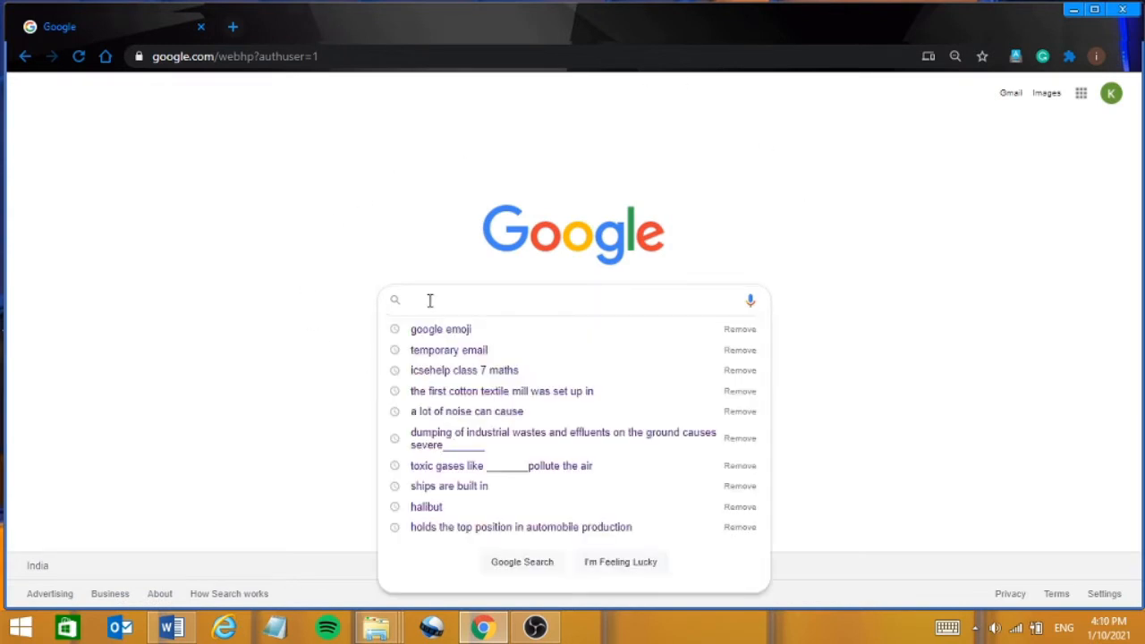
{"action": "type", "text": "goog"}
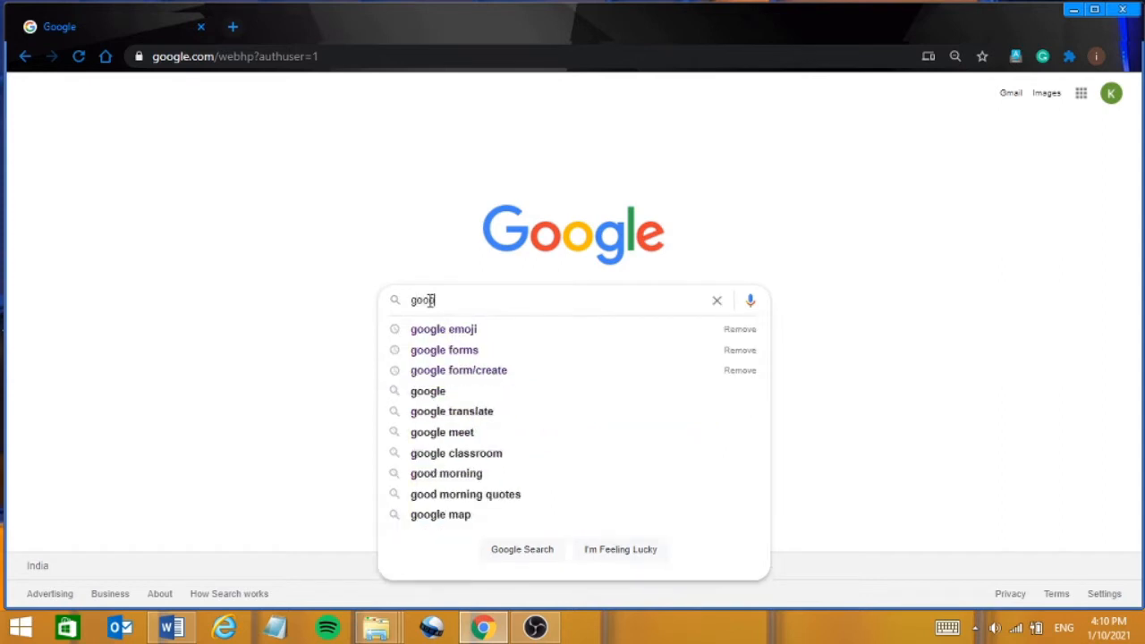
{"action": "type", "text": "l"}
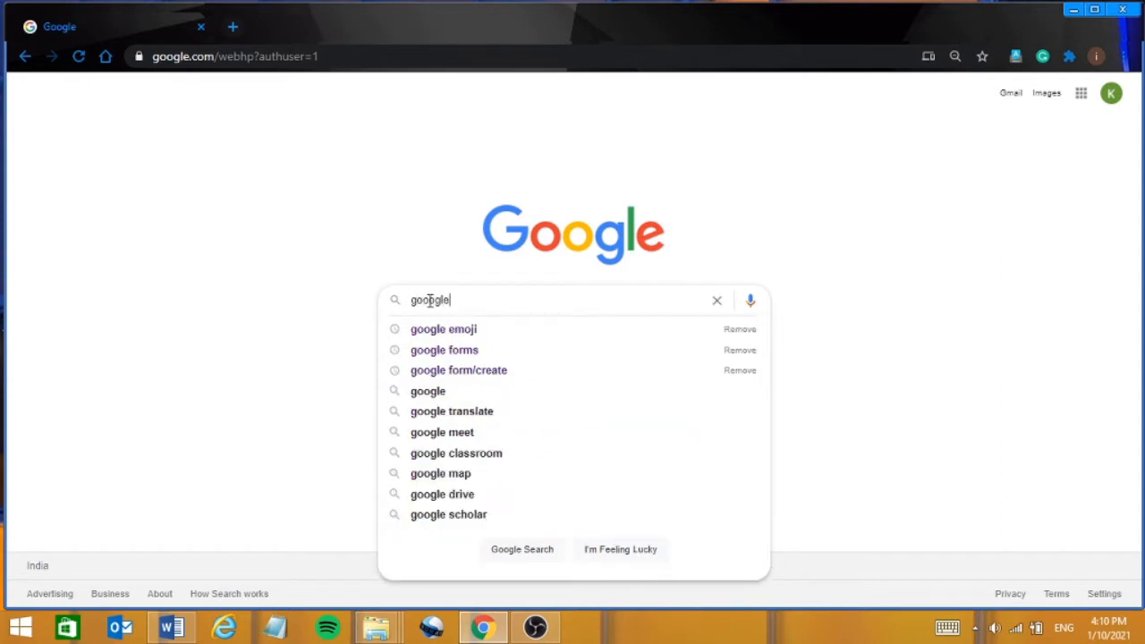
{"action": "type", "text": "e"}
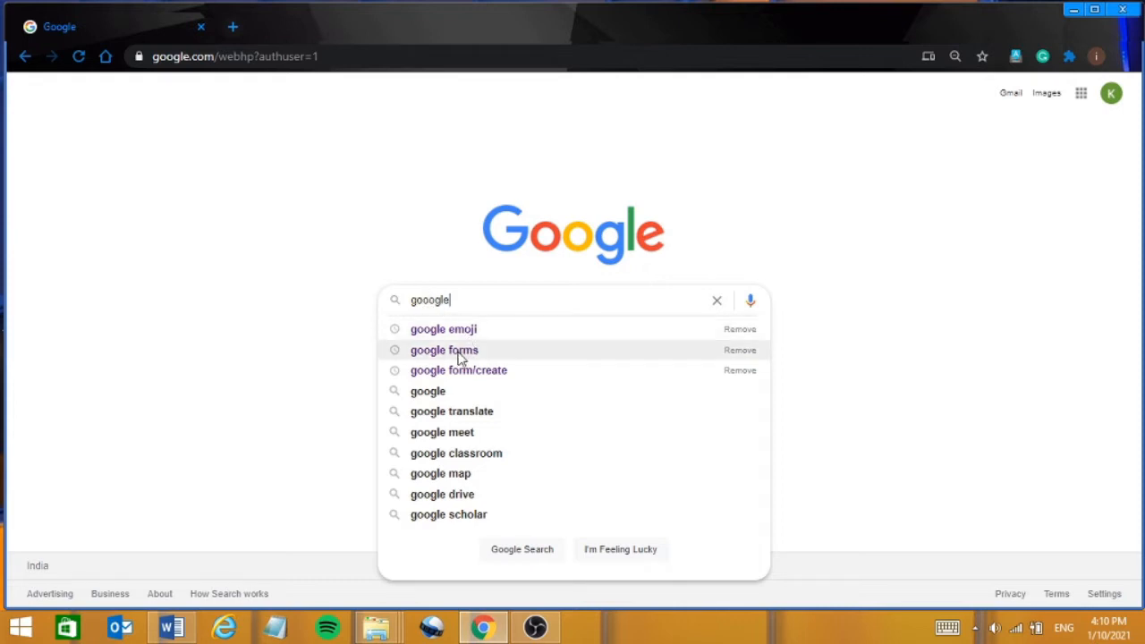
{"action": "left_click", "coordinate": [460, 349]}
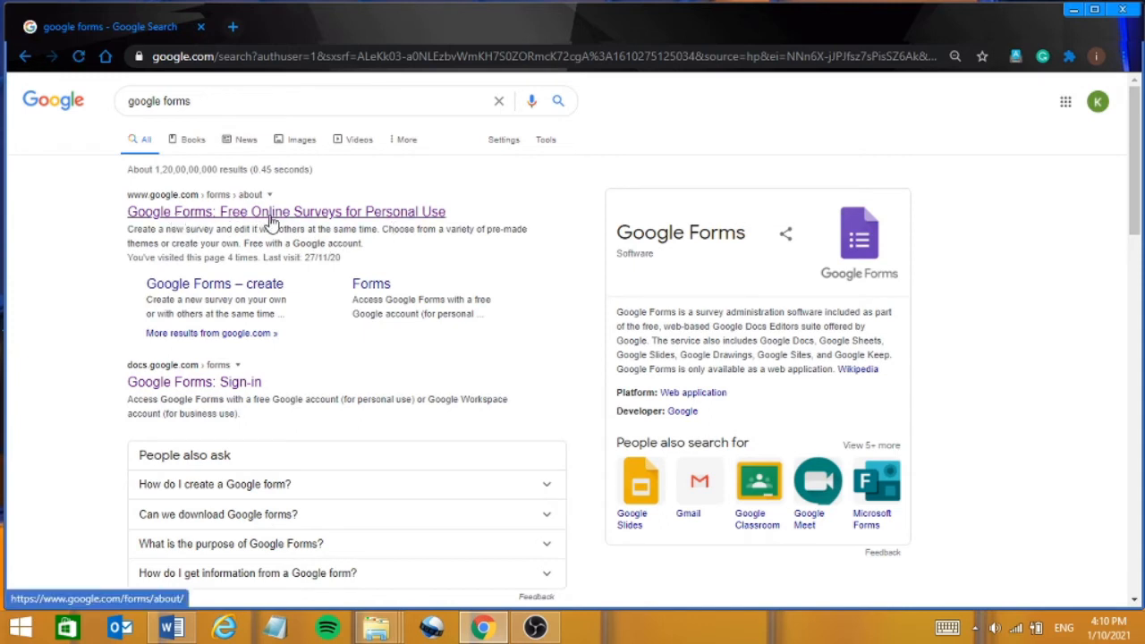
{"action": "left_click", "coordinate": [333, 220]}
{"action": "left_click", "coordinate": [224, 220]}
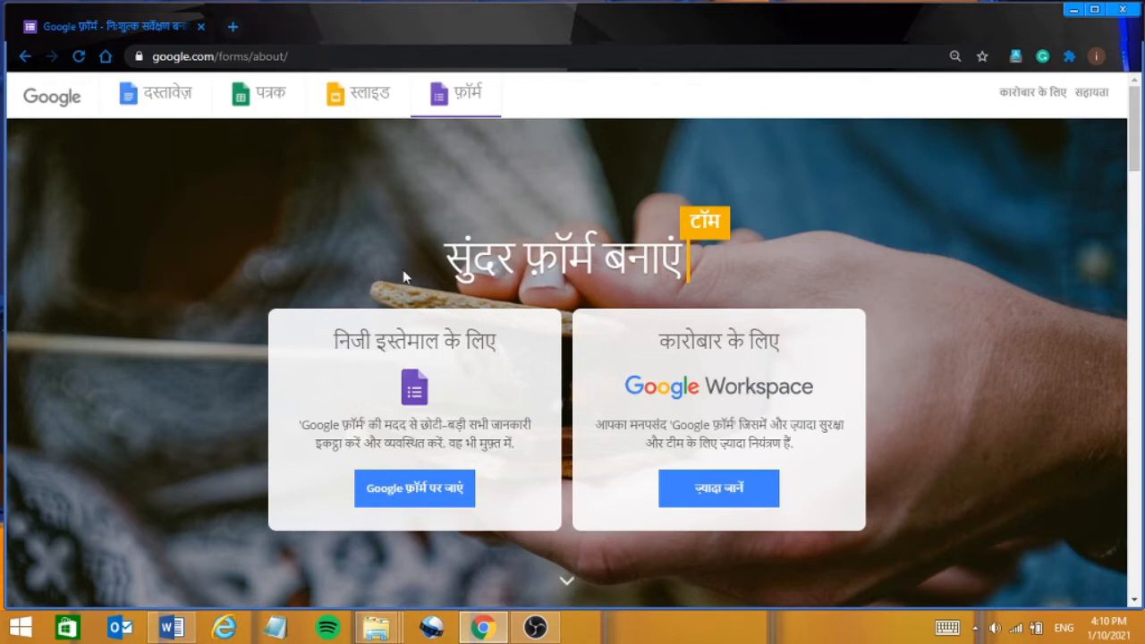
{"action": "left_click", "coordinate": [410, 490]}
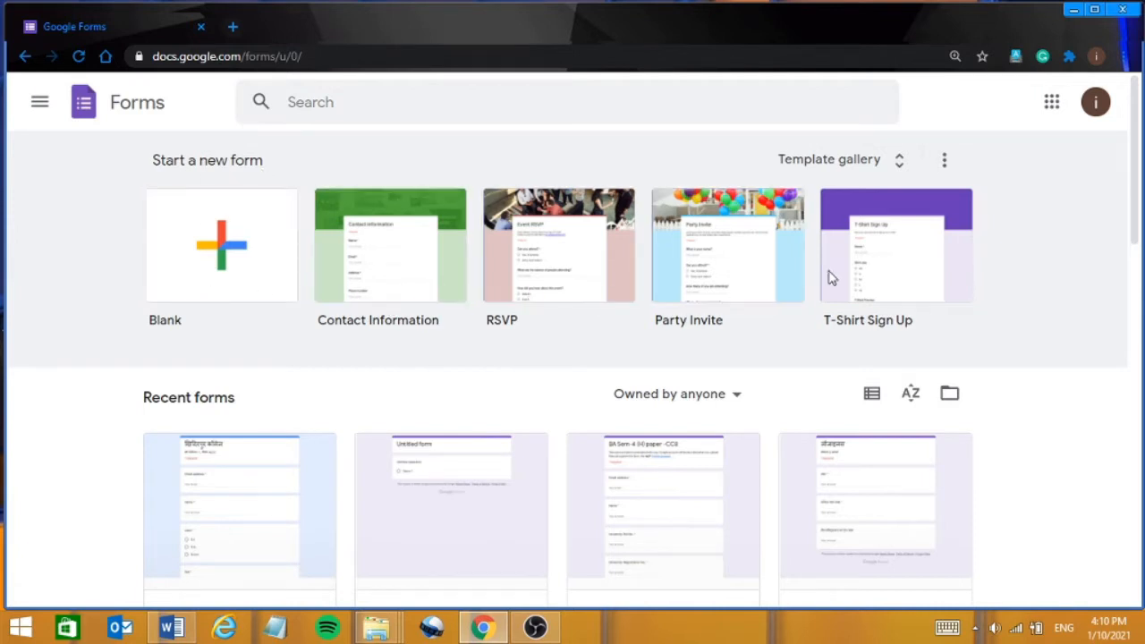
Create a new form from the Blank Quiz template in the Template gallery's Education section.
{"action": "left_click", "coordinate": [899, 164]}
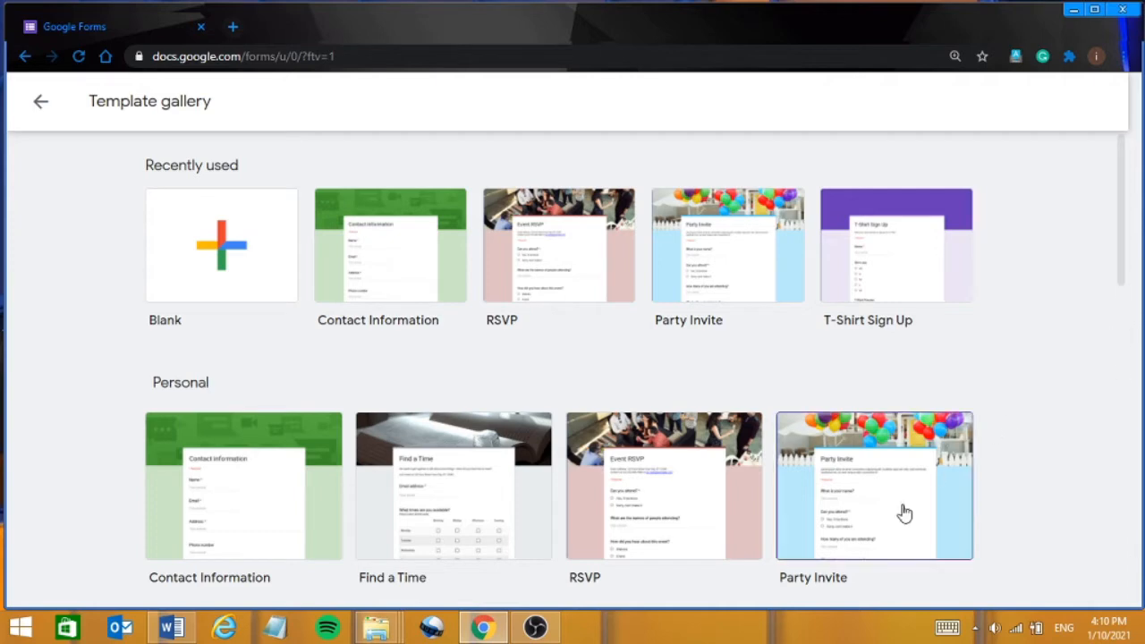
{"action": "left_click", "coordinate": [1123, 318]}
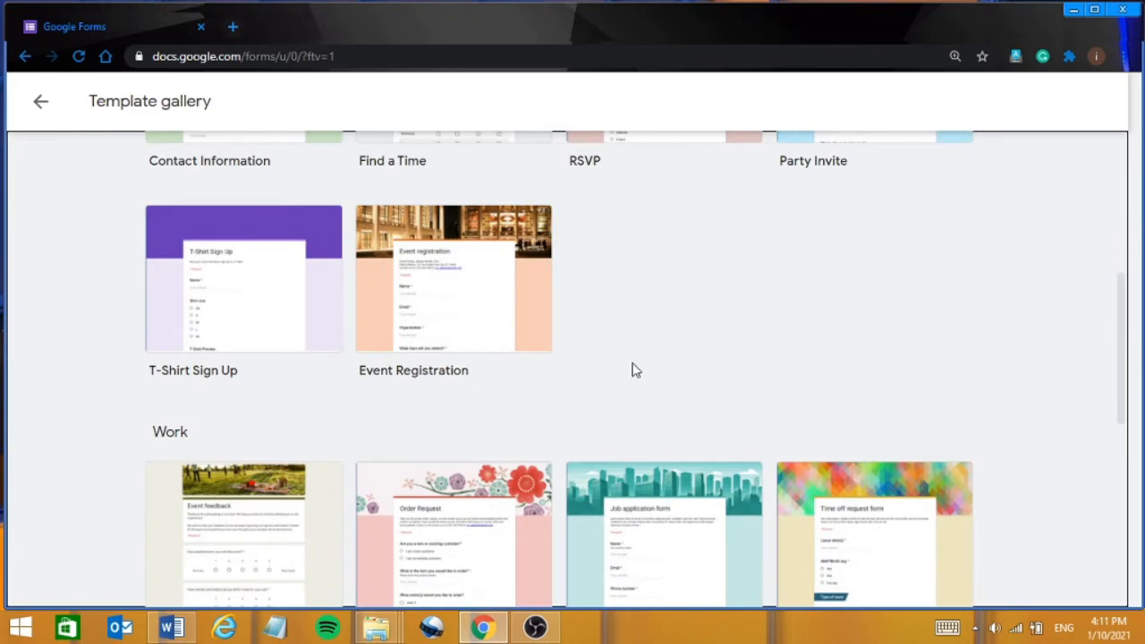
{"action": "left_click", "coordinate": [1124, 476]}
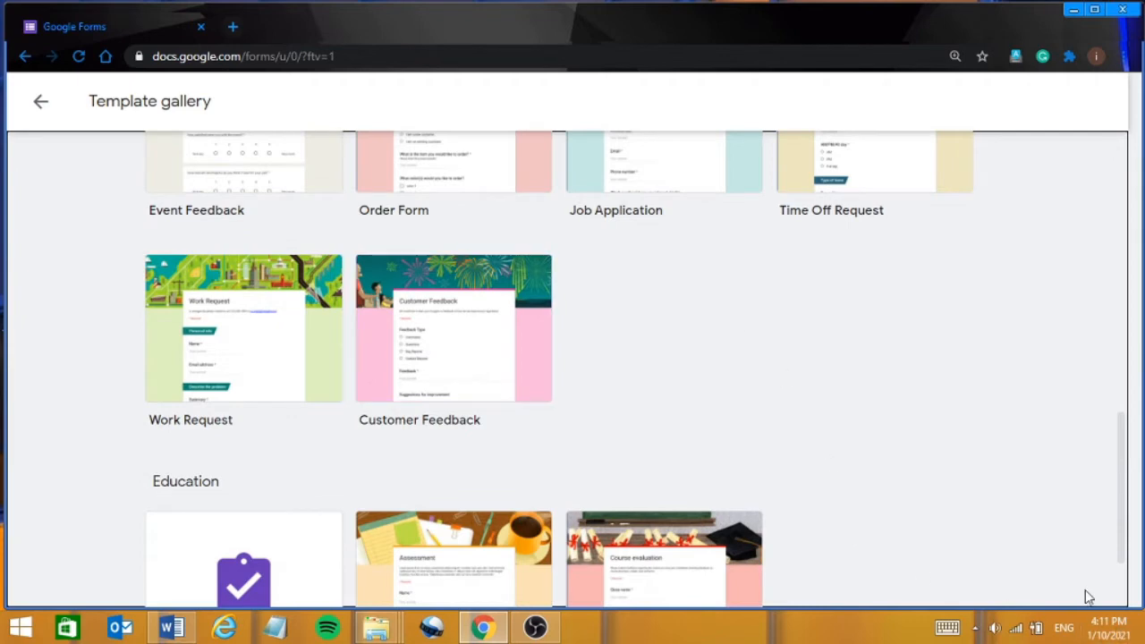
{"action": "left_click", "coordinate": [1126, 602]}
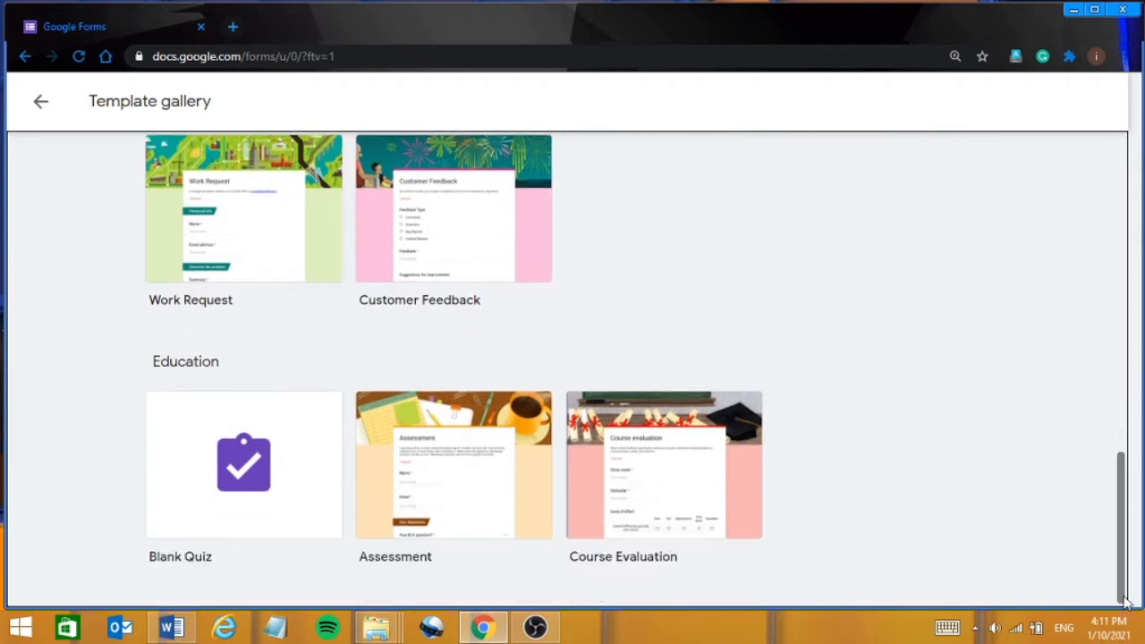
{"action": "left_click", "coordinate": [1123, 412]}
{"action": "scroll", "coordinate": [1123, 412], "scroll_direction": "up", "scroll_amount": 1}
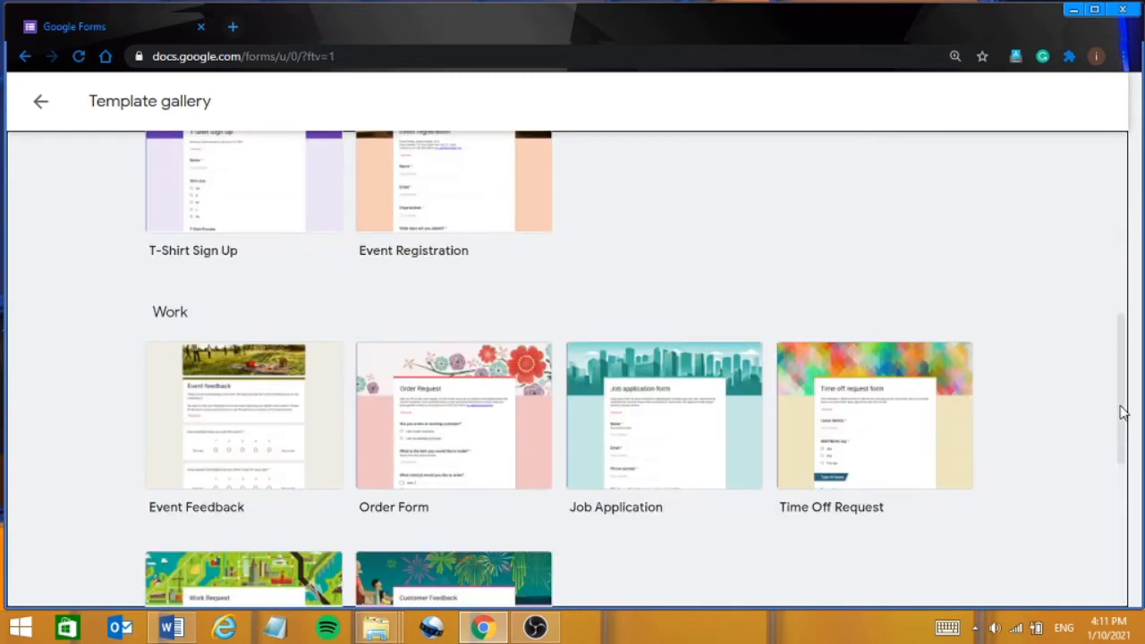
{"action": "left_click", "coordinate": [1123, 250]}
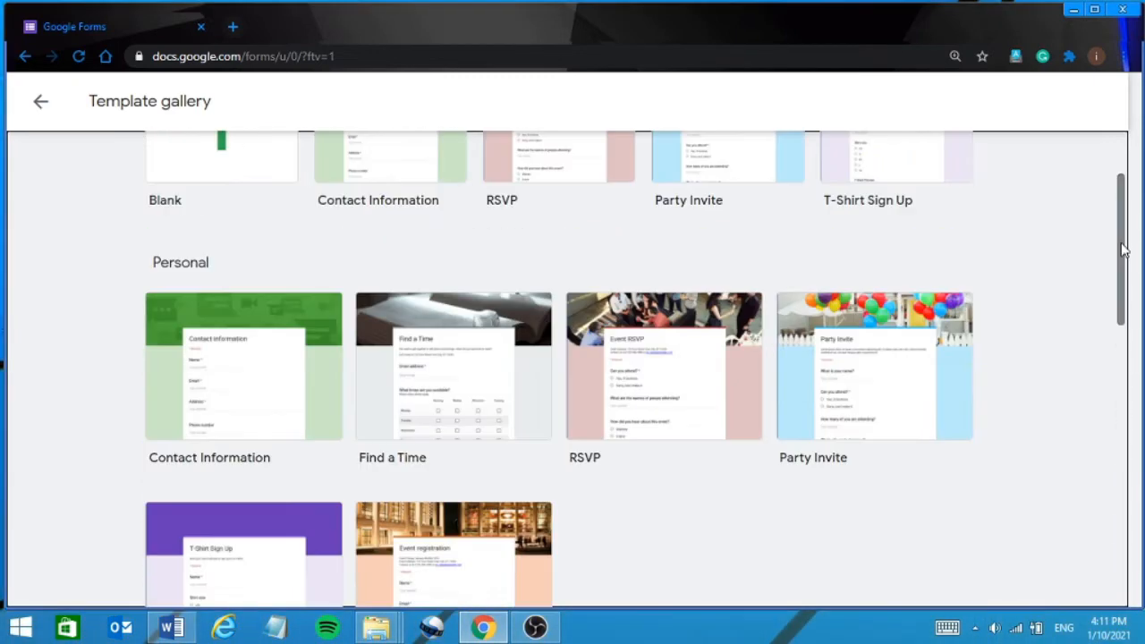
{"action": "left_click", "coordinate": [1117, 152]}
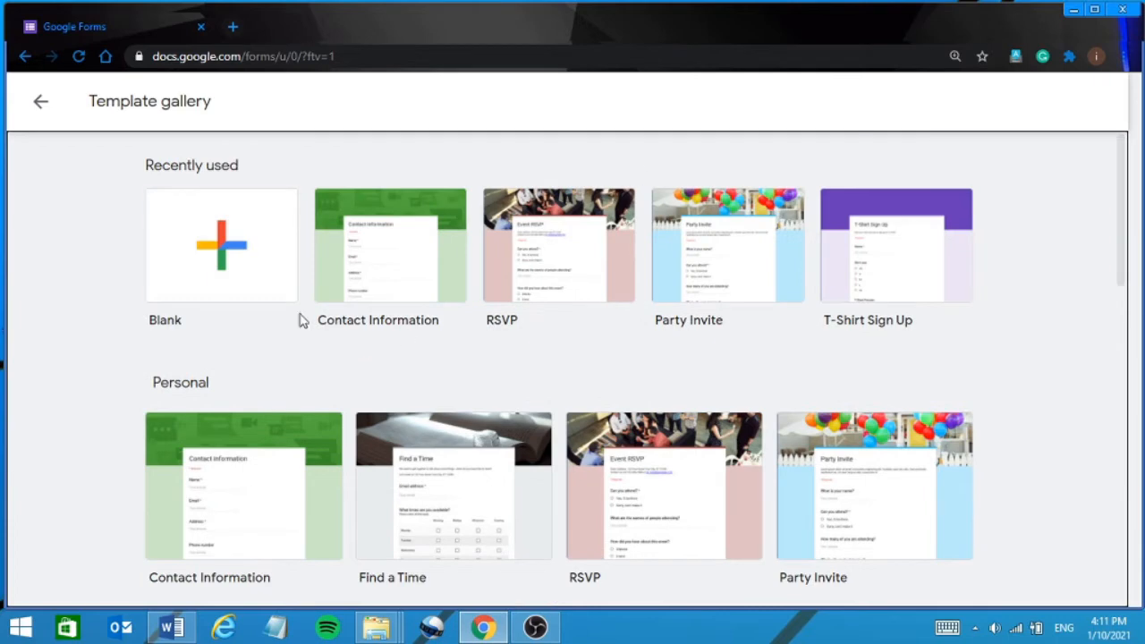
{"action": "left_click", "coordinate": [1122, 553]}
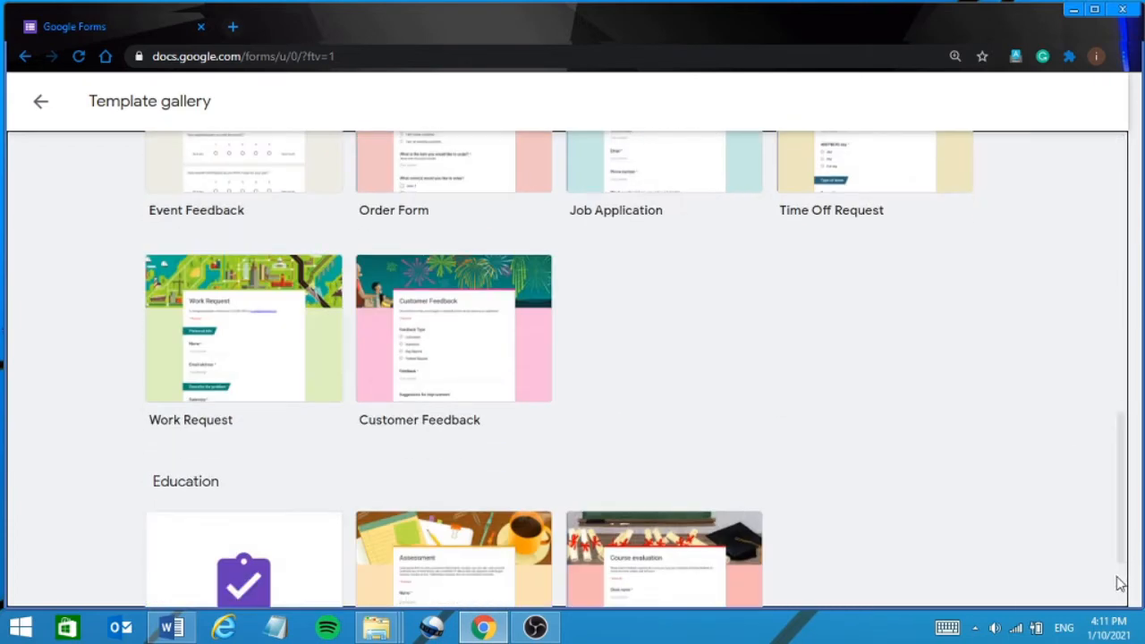
{"action": "scroll", "coordinate": [1125, 595], "scroll_direction": "down", "scroll_amount": 2}
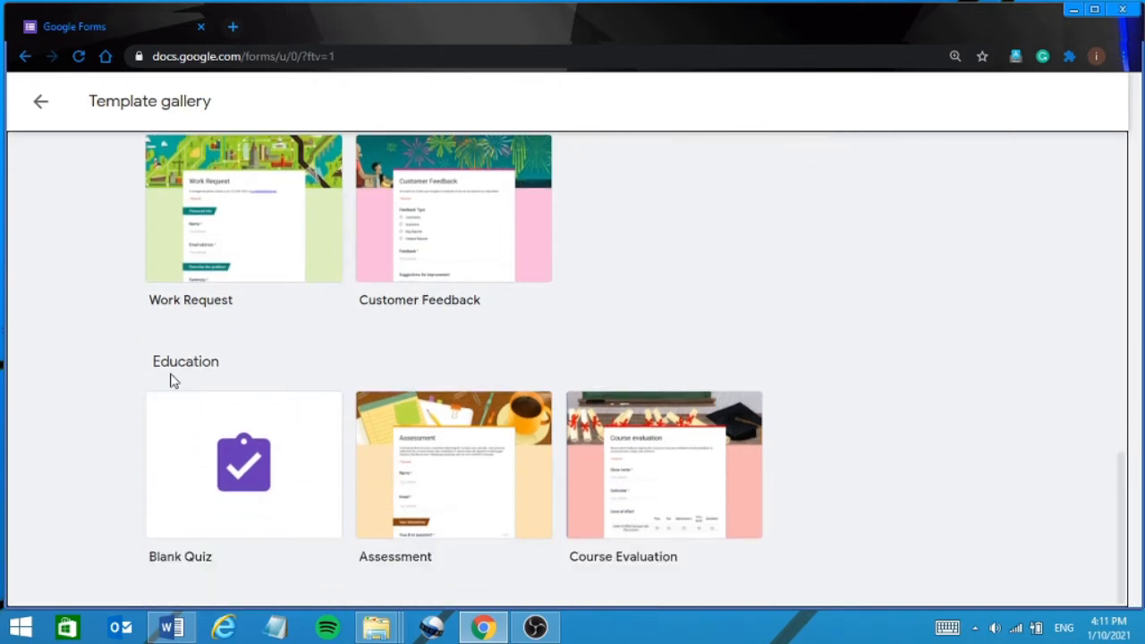
{"action": "left_click", "coordinate": [240, 472]}
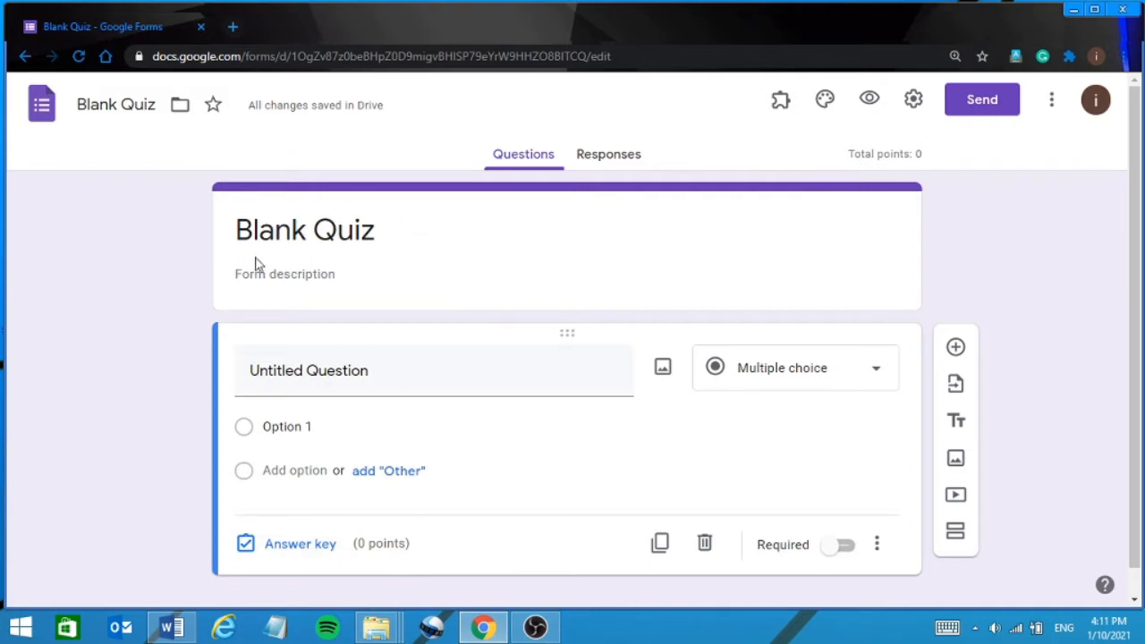
Go back to the template gallery, start a Blank form and select its title.
{"action": "left_click", "coordinate": [24, 59]}
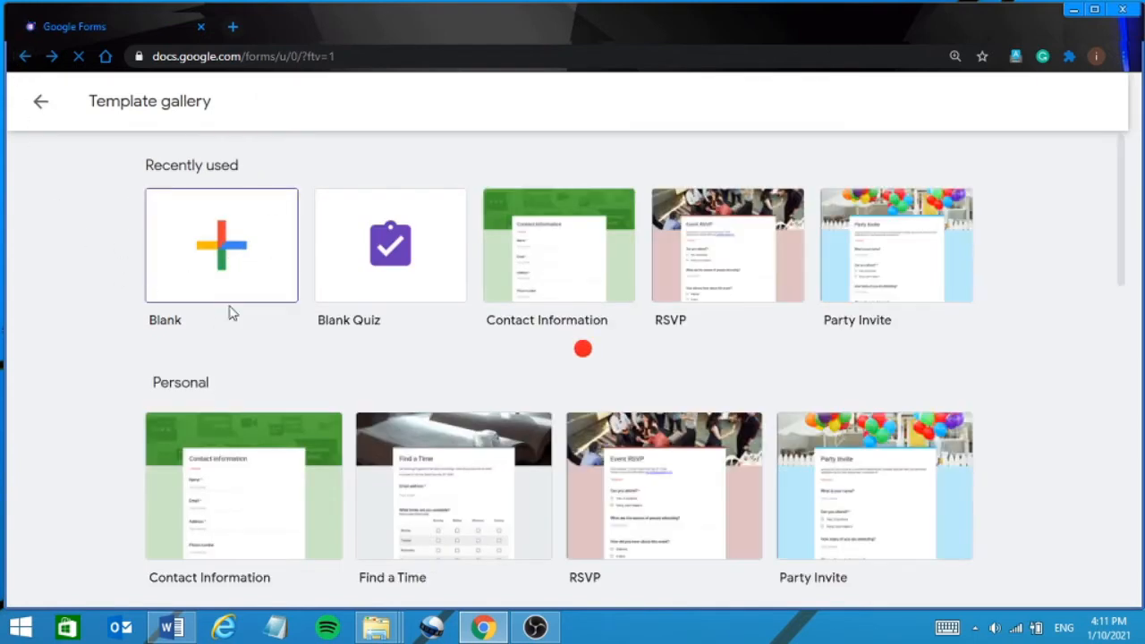
{"action": "left_click", "coordinate": [224, 258]}
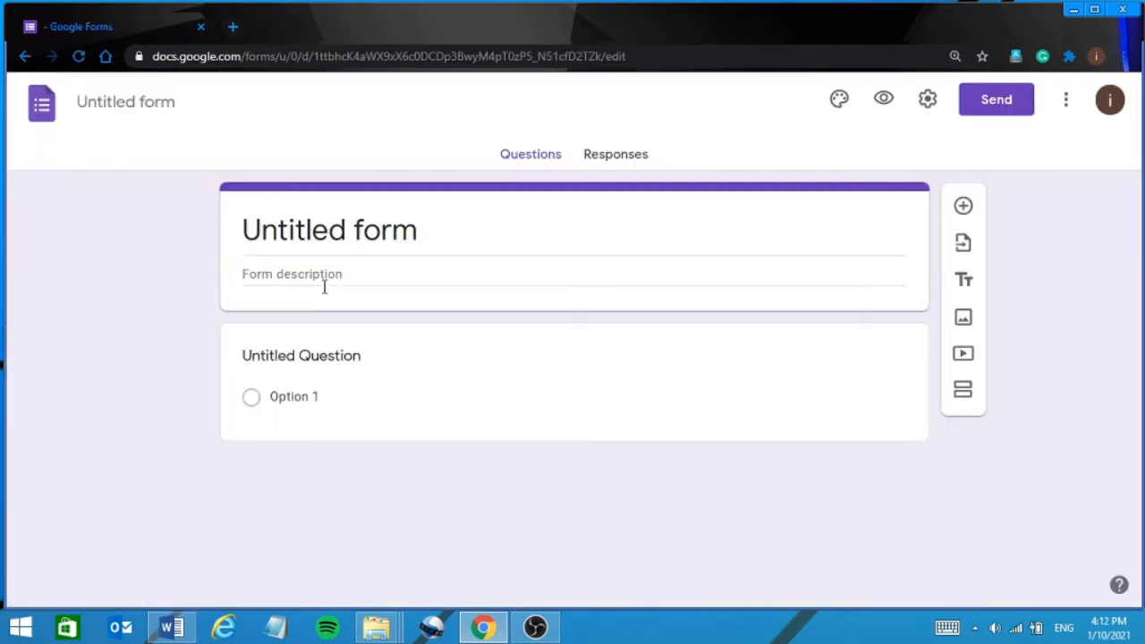
{"action": "left_click", "coordinate": [424, 226]}
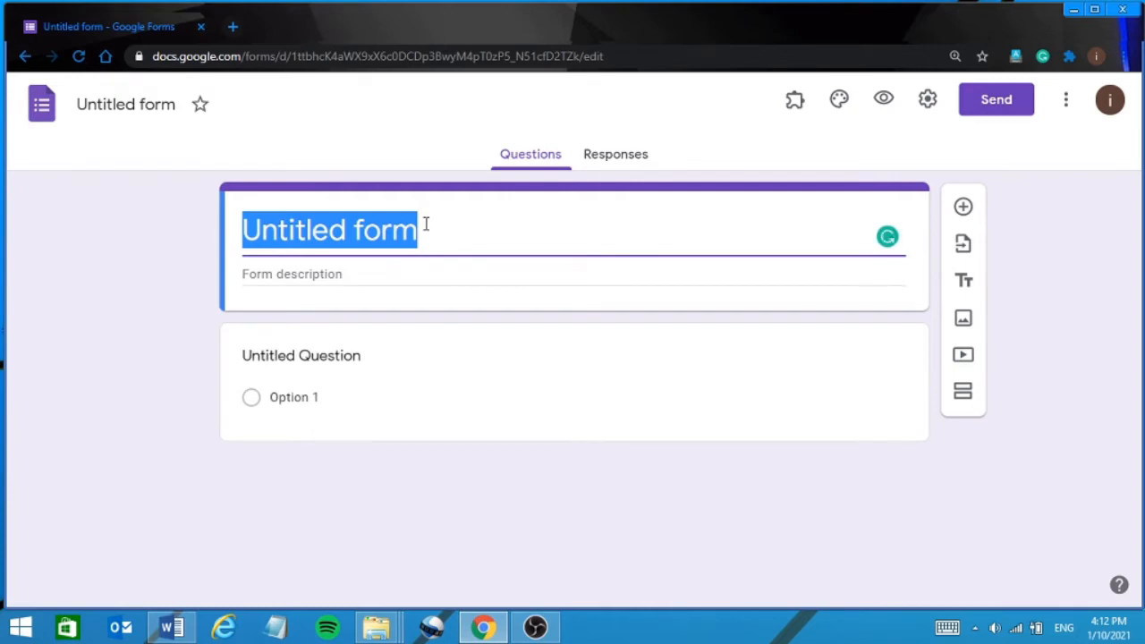
Type the Hindi title 'खिदिरपुर कॉलेज , हिंदी विभाग', correcting a mistyped letter.
{"action": "key", "text": "alt+shift"}
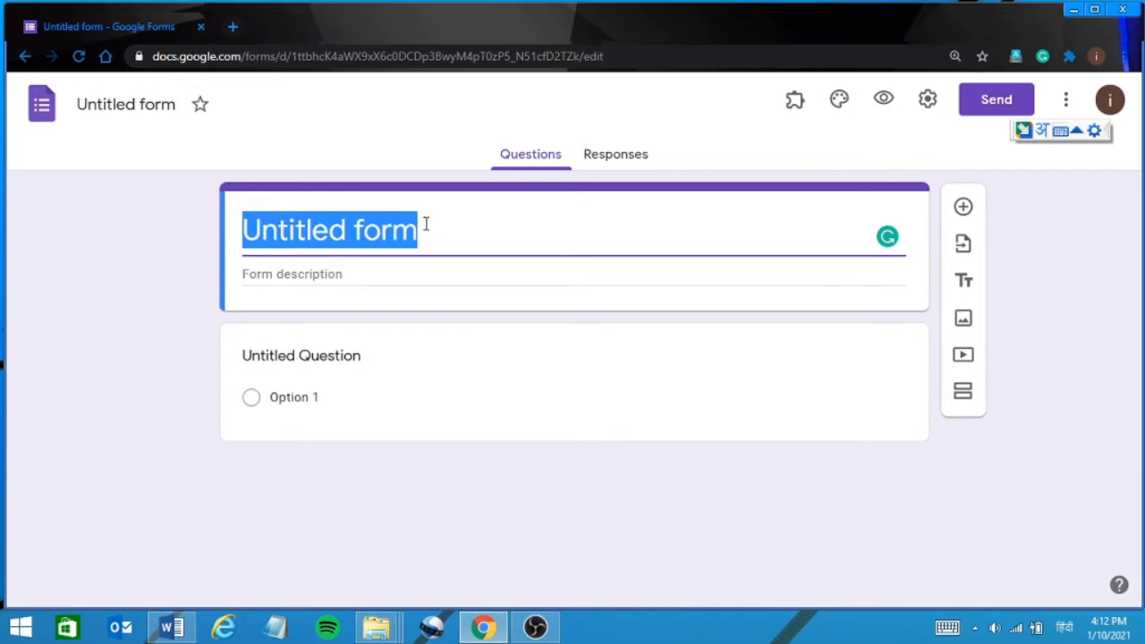
{"action": "type", "text": "खिद"}
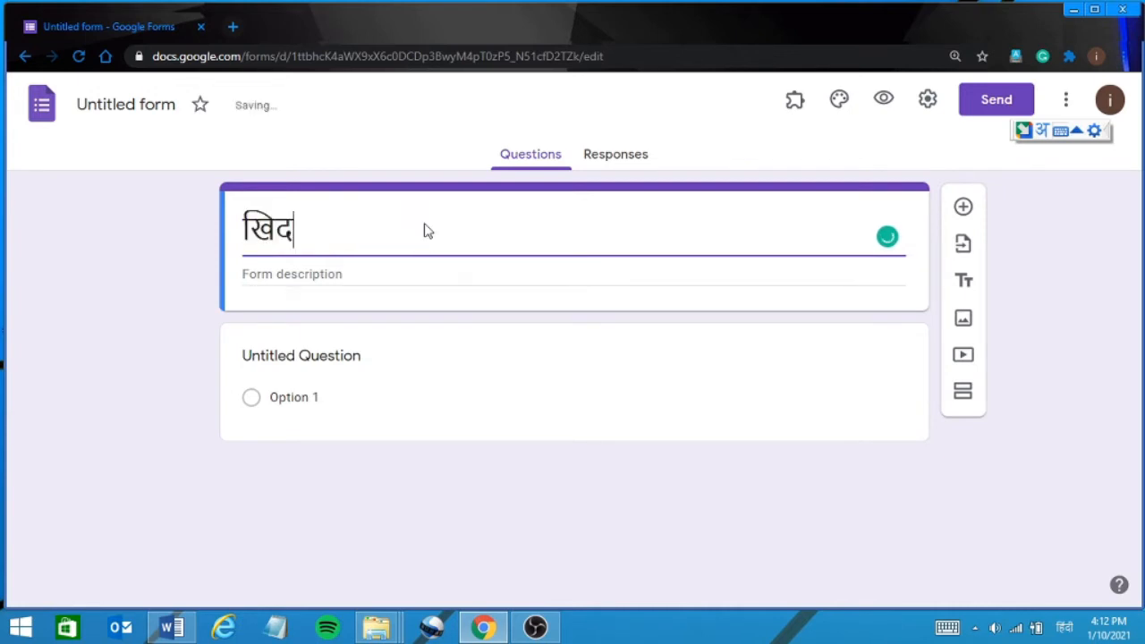
{"action": "type", "text": "िर"}
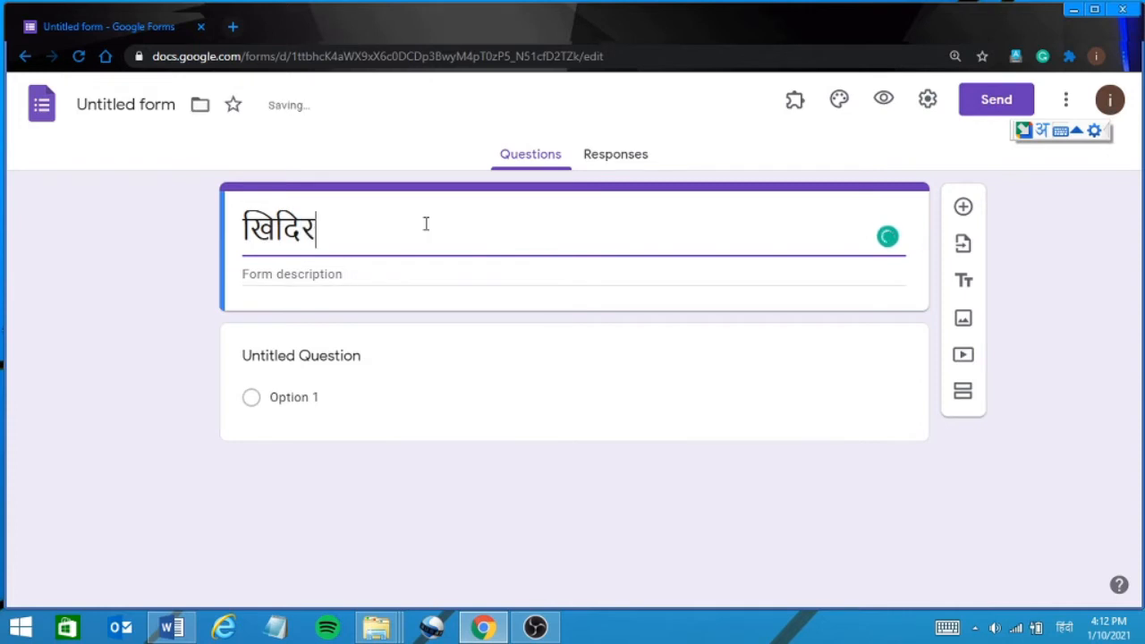
{"action": "type", "text": "पुर क"}
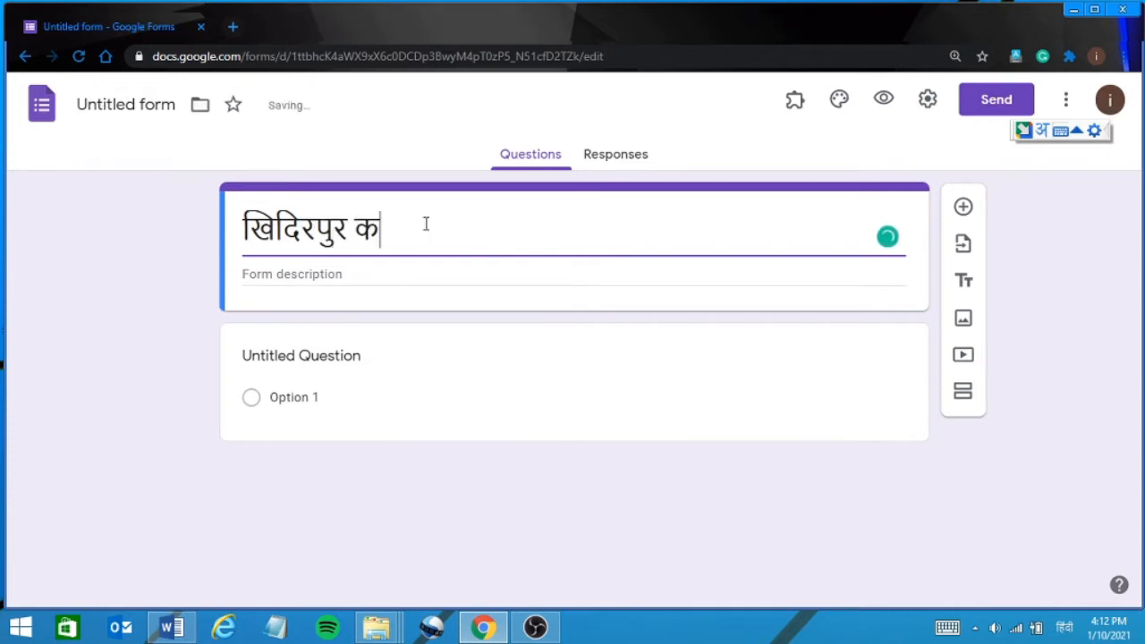
{"action": "type", "text": "ॉसे"}
{"action": "type", "text": "ज"}
{"action": "key", "text": "BackSpace"}
{"action": "key", "text": "BackSpace"}
{"action": "key", "text": "BackSpace"}
{"action": "type", "text": "लेज , "}
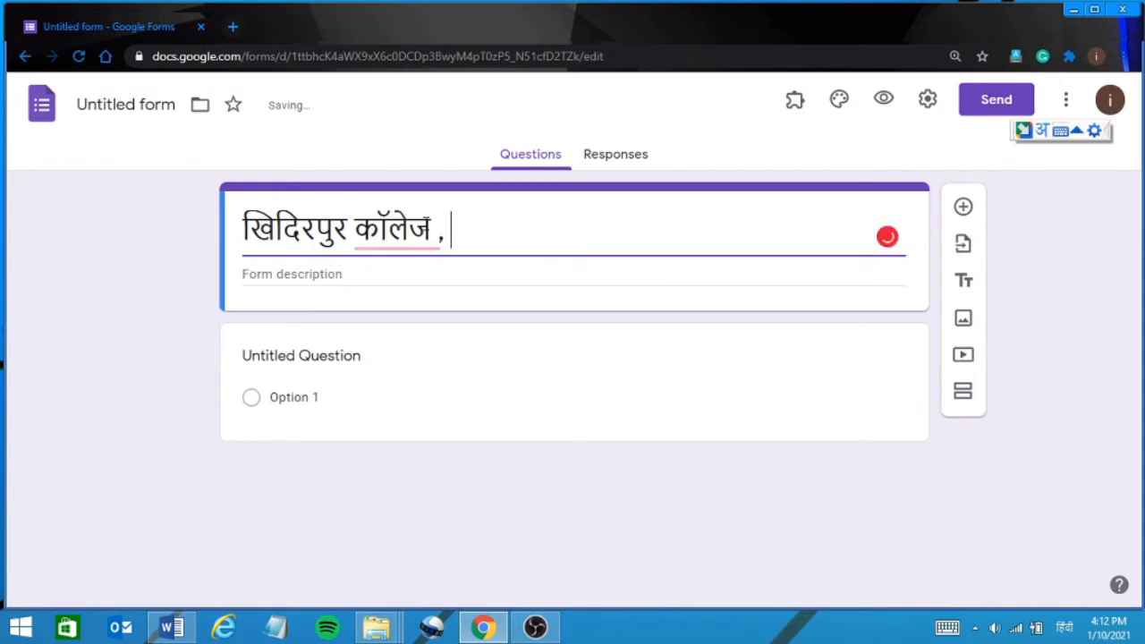
{"action": "type", "text": "हिंदी "}
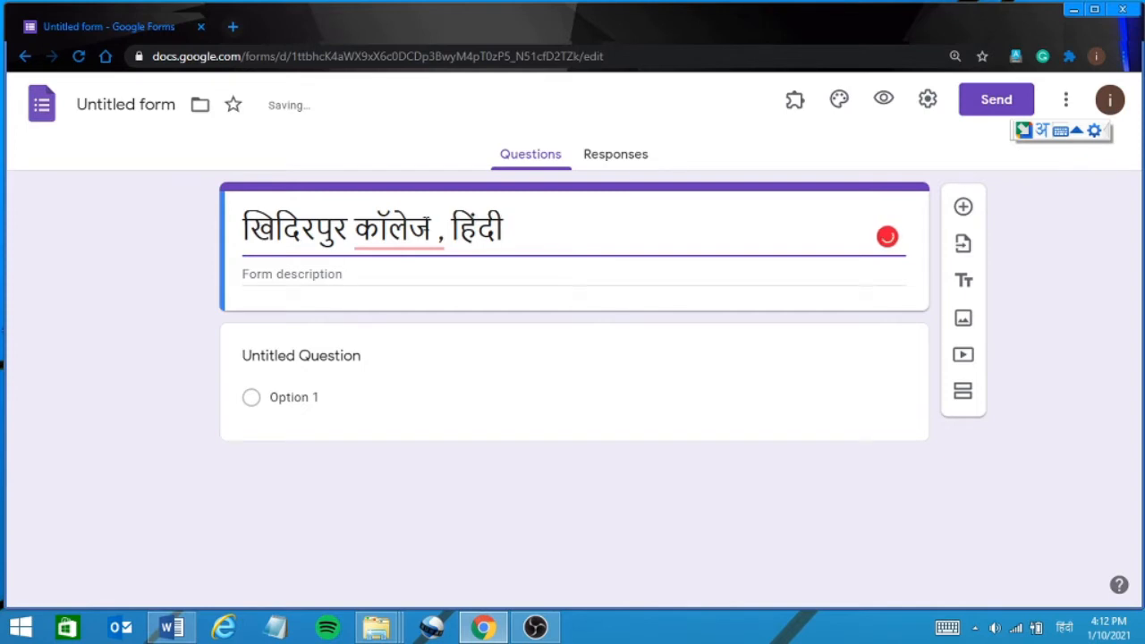
{"action": "type", "text": "विभा"}
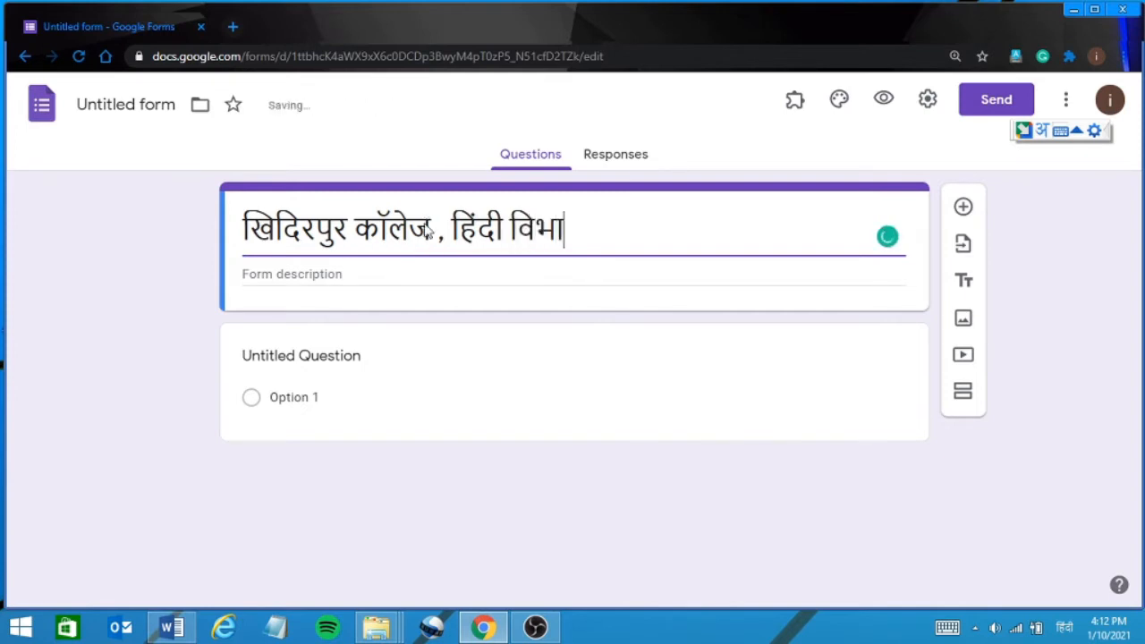
{"action": "type", "text": "ग"}
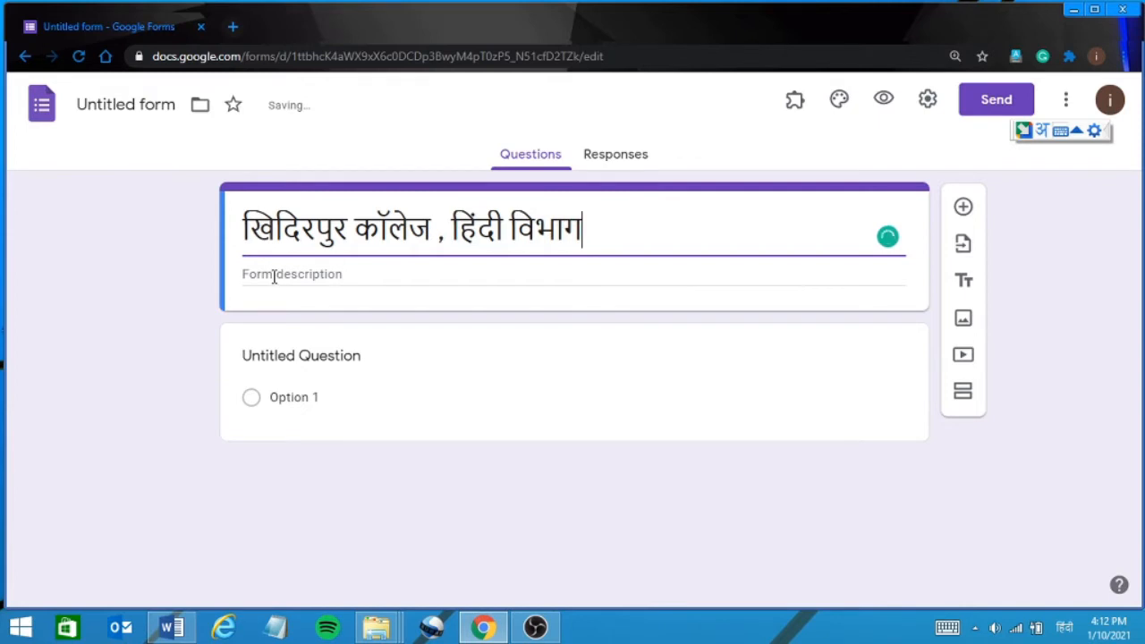
Enter the description 'बी.ए., बी.कॉम, बी.एससी., विषय - AECC', switching to English for AECC.
{"action": "left_click", "coordinate": [273, 274]}
{"action": "type", "text": "बी"}
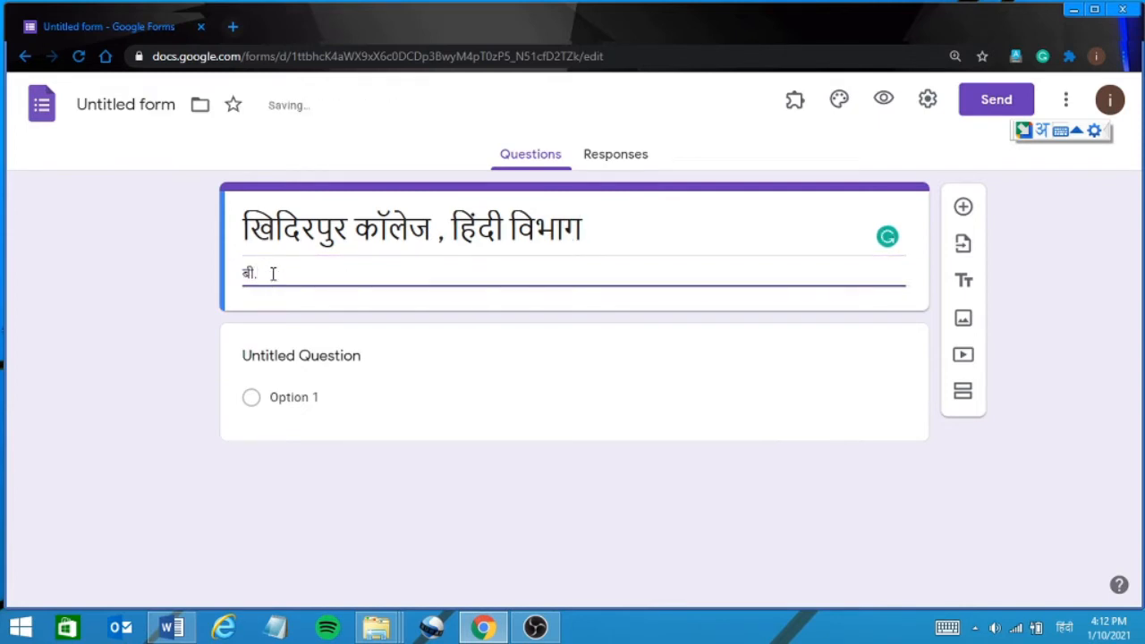
{"action": "type", "text": ".ए."}
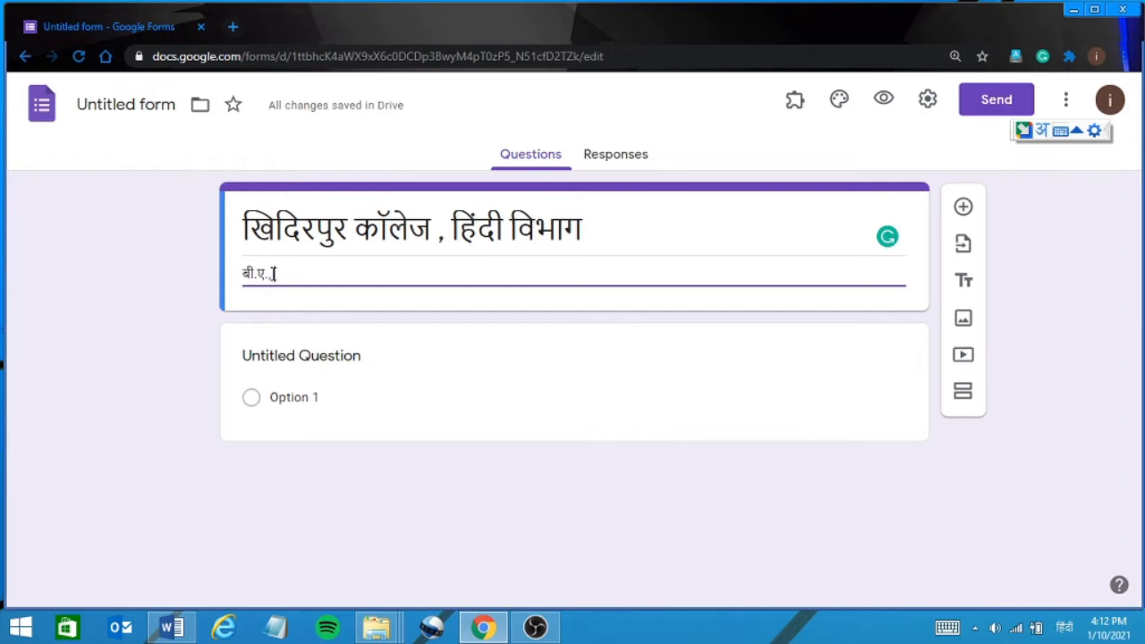
{"action": "type", "text": "अो"}
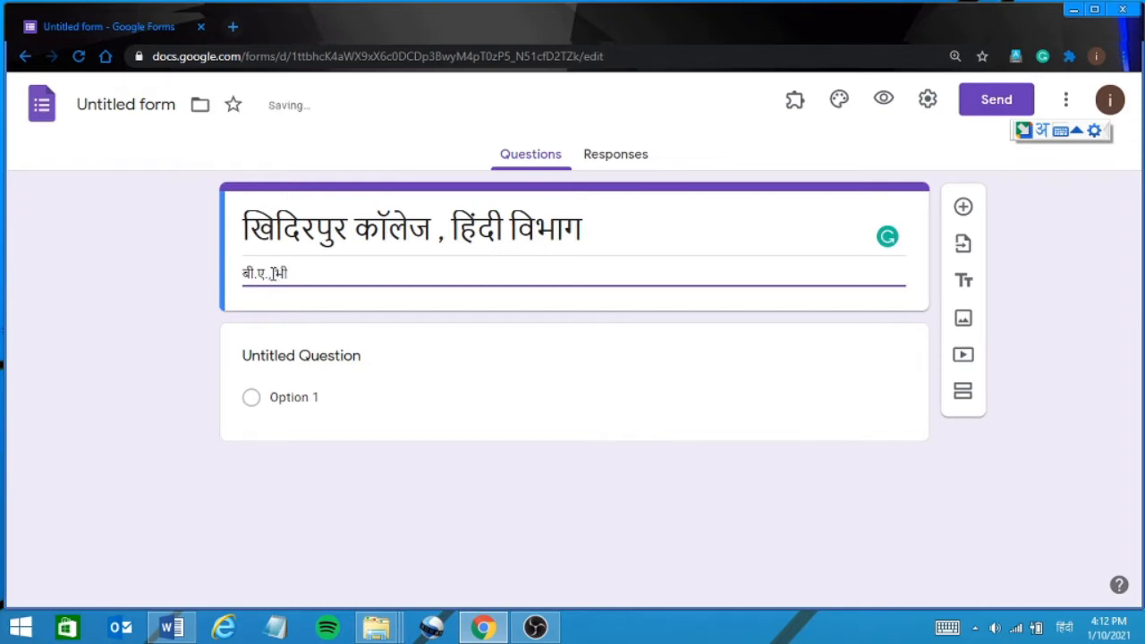
{"action": "key", "text": "BackSpace"}
{"action": "key", "text": "BackSpace"}
{"action": "type", "text": "बी.कॉम, बी.एस"}
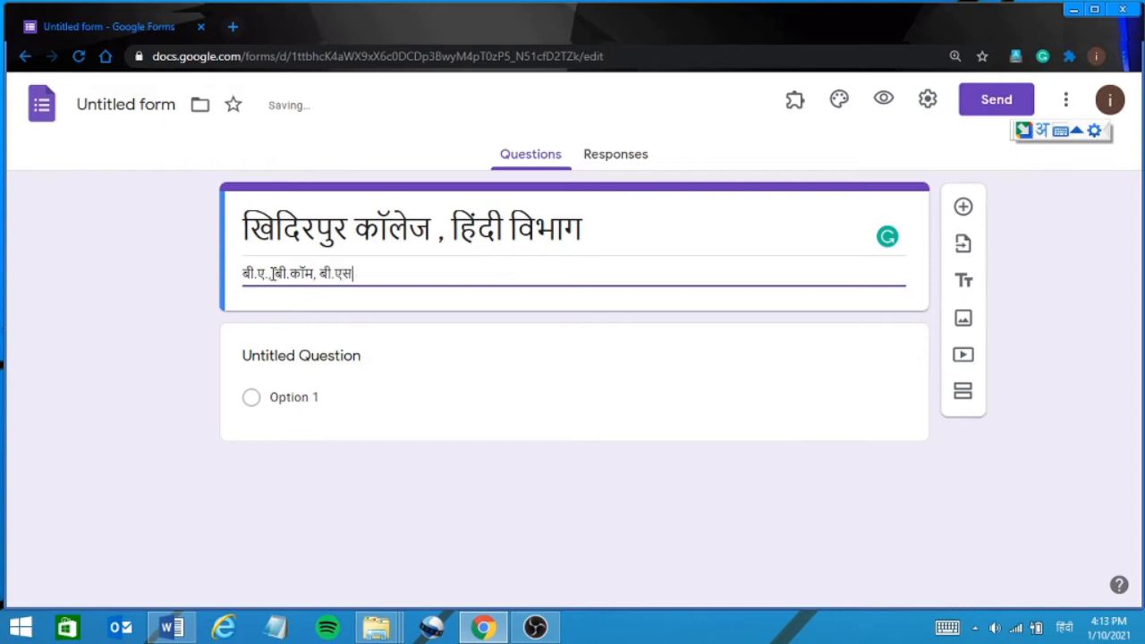
{"action": "type", "text": "सी., विषय -"}
{"action": "key", "text": "alt+shift"}
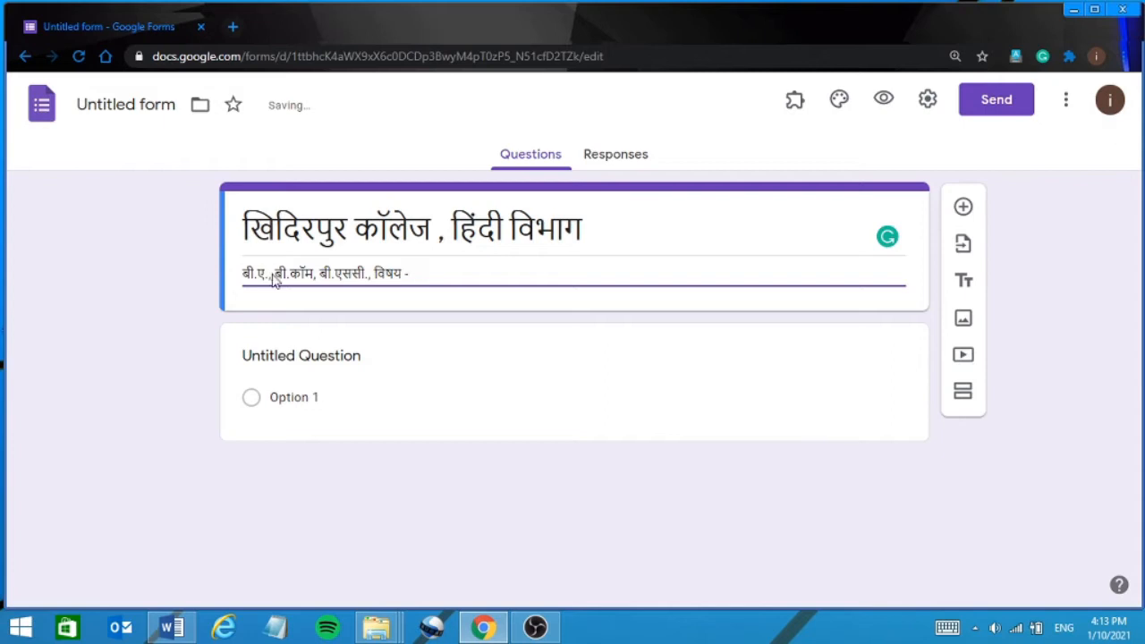
{"action": "type", "text": "य - AECC"}
{"action": "left_click", "coordinate": [376, 305]}
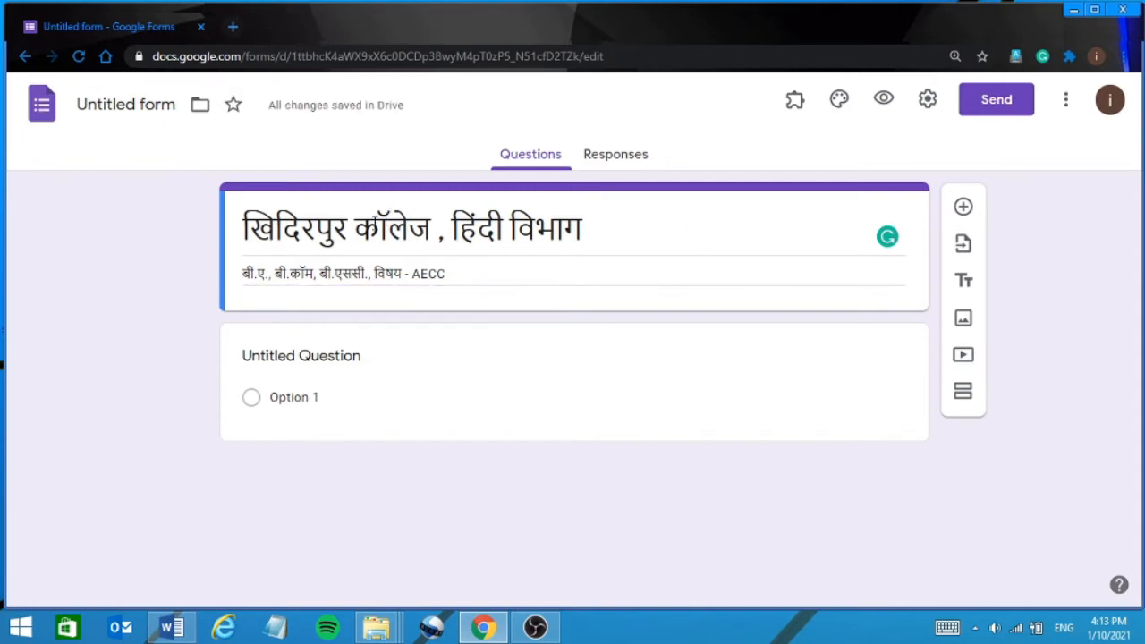
Name the form file 'खिदिरपुर कॉलेज , हिंदी विभाग' from the suggested title.
{"action": "left_click", "coordinate": [150, 108]}
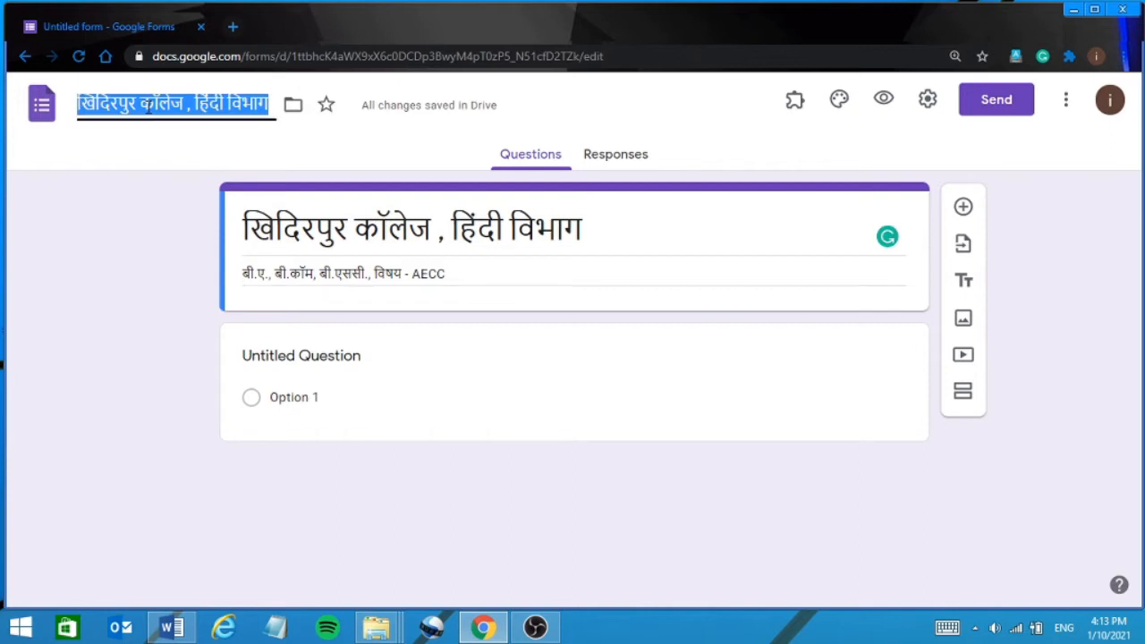
{"action": "left_click", "coordinate": [156, 153]}
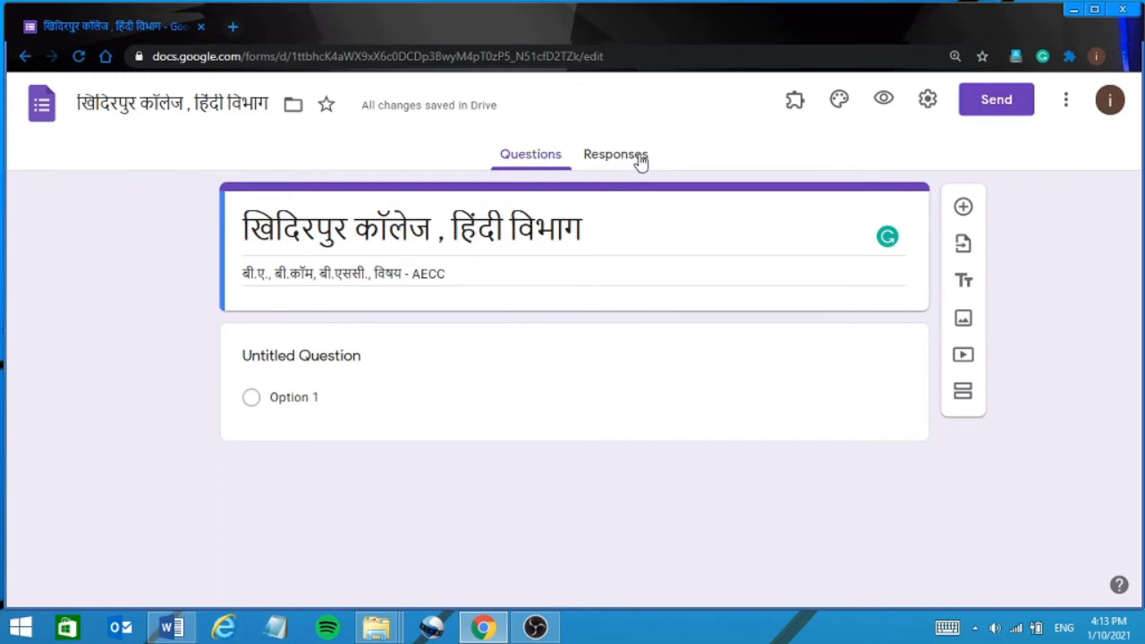
{"action": "left_click", "coordinate": [793, 103]}
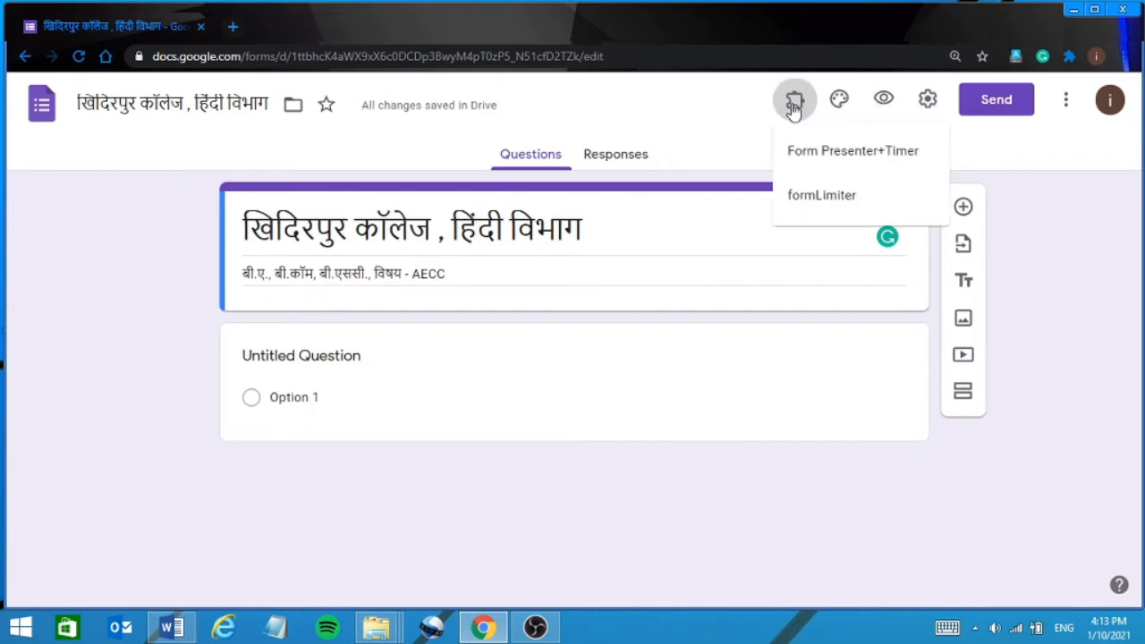
{"action": "left_click", "coordinate": [793, 106]}
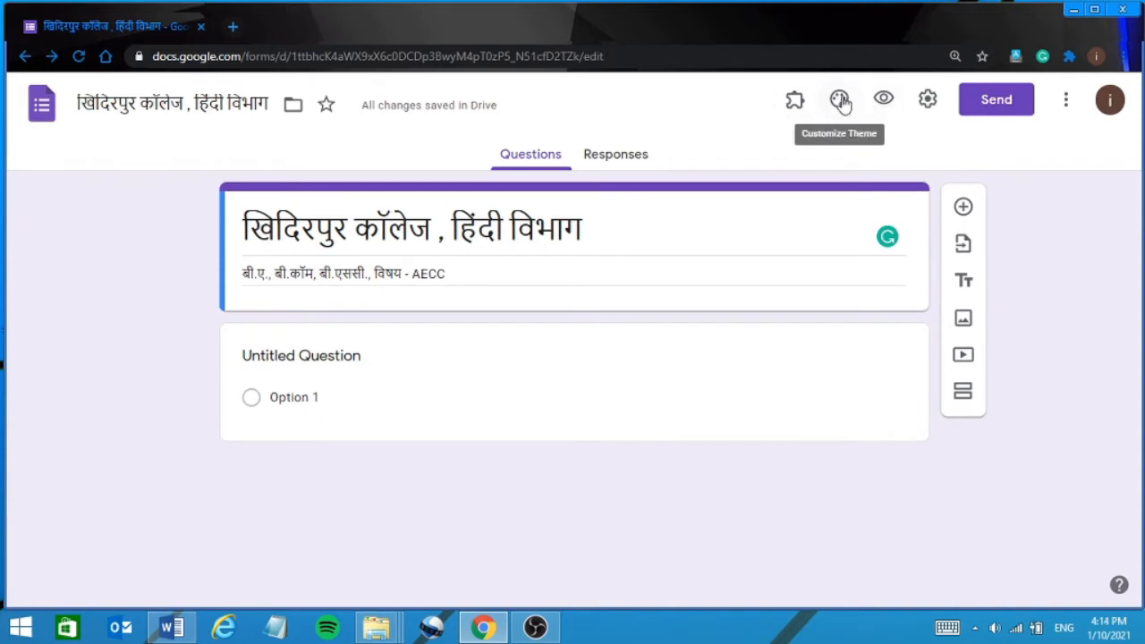
{"action": "left_click", "coordinate": [840, 102]}
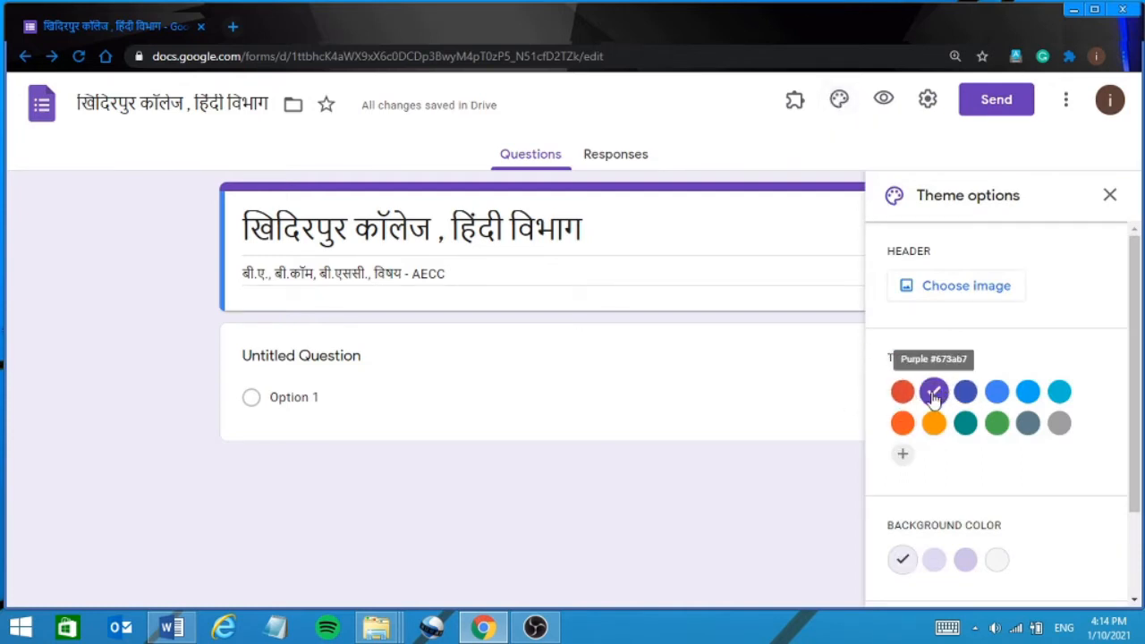
{"action": "left_click", "coordinate": [905, 394]}
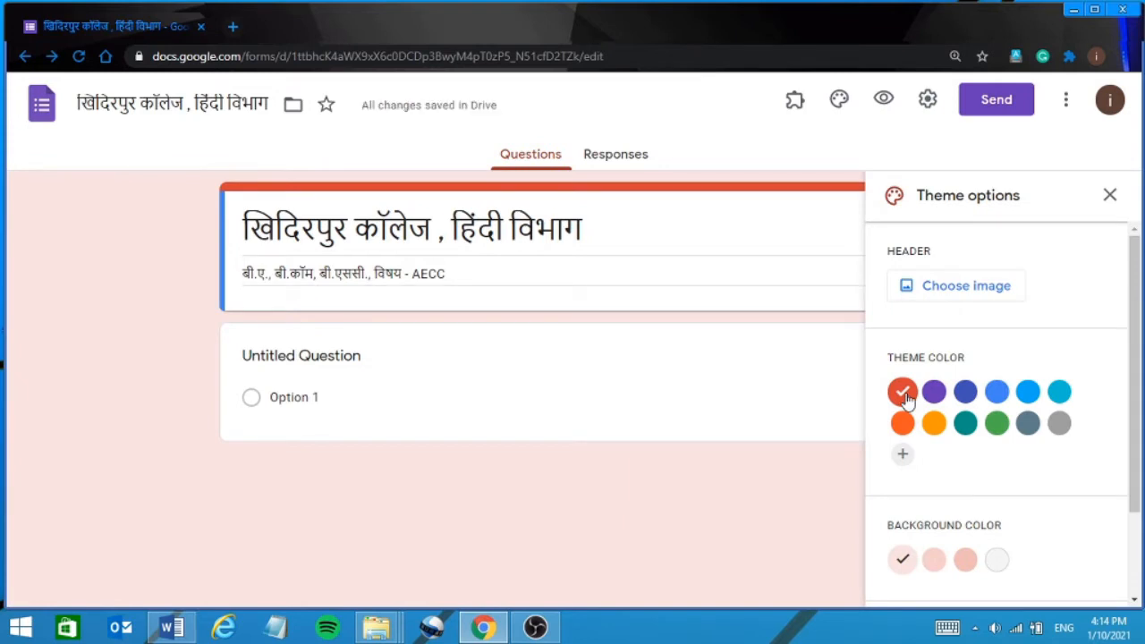
{"action": "left_click", "coordinate": [935, 396]}
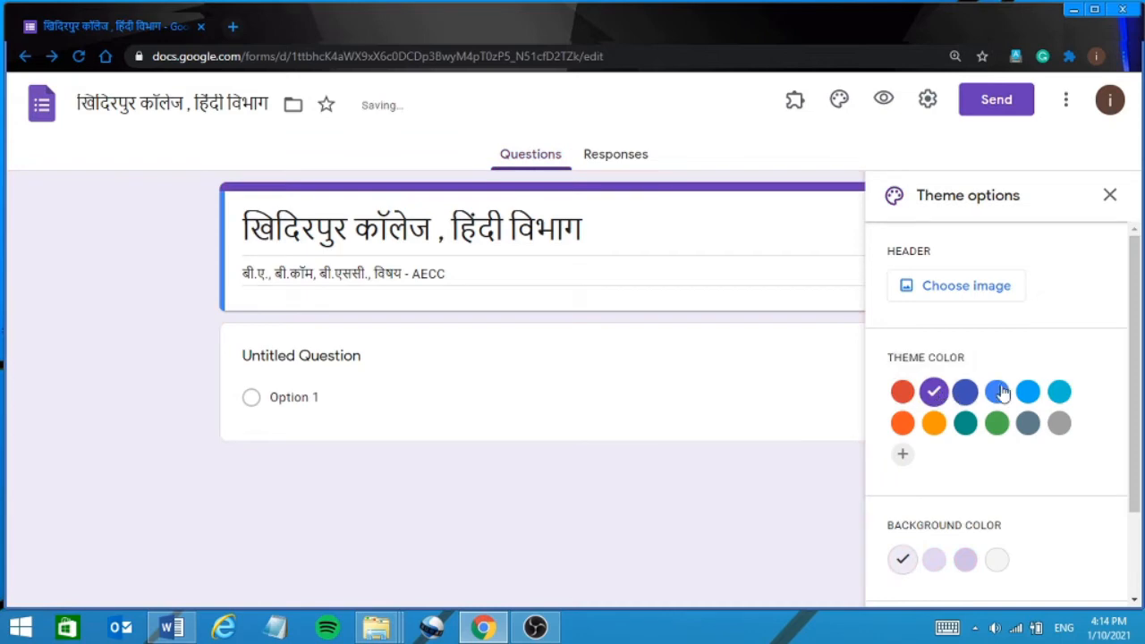
{"action": "left_click", "coordinate": [999, 393]}
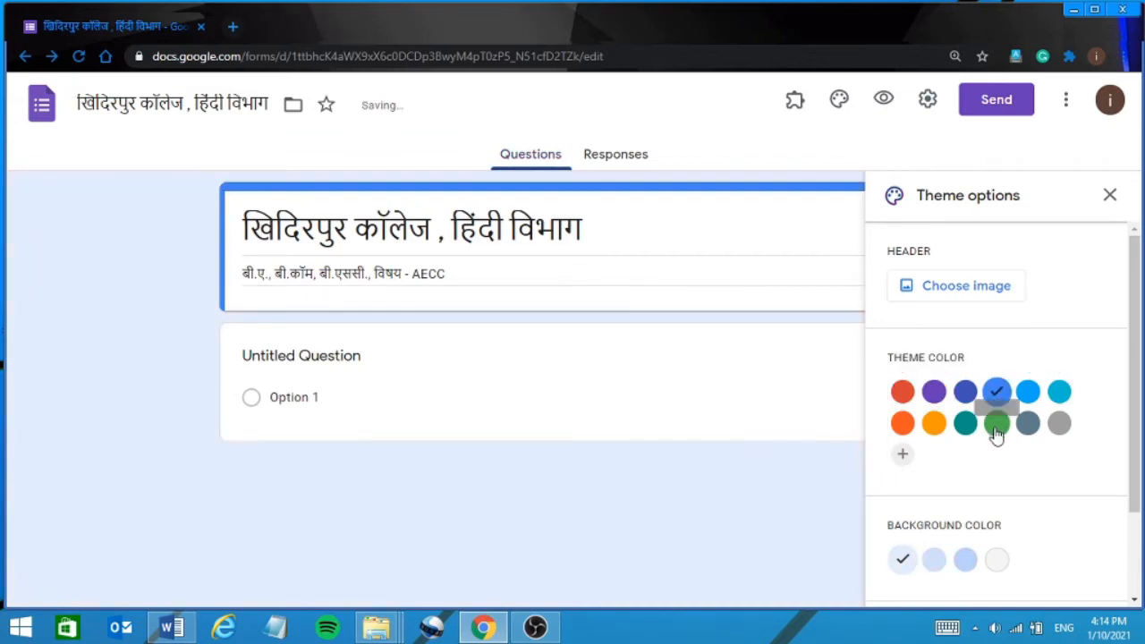
{"action": "left_click", "coordinate": [997, 429]}
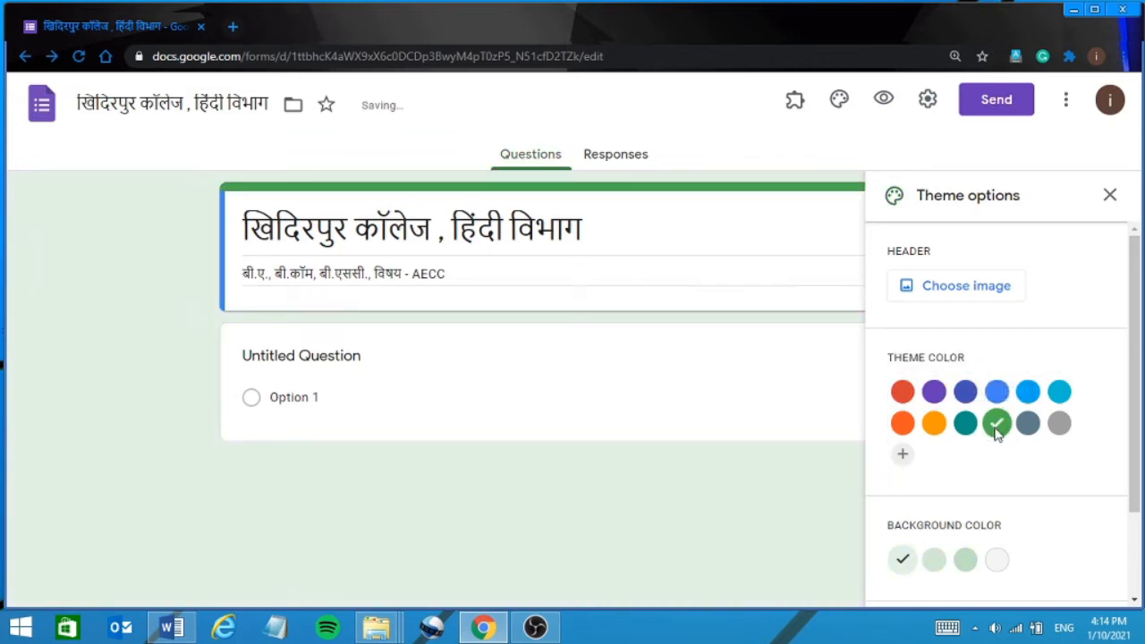
{"action": "left_click", "coordinate": [964, 561]}
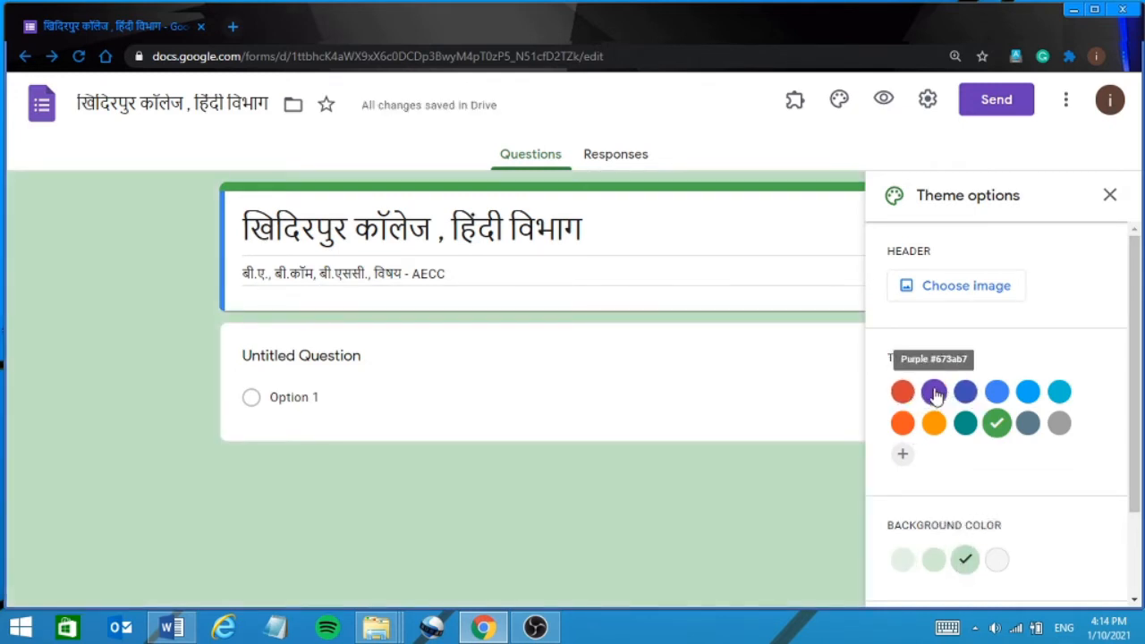
{"action": "left_click", "coordinate": [932, 392]}
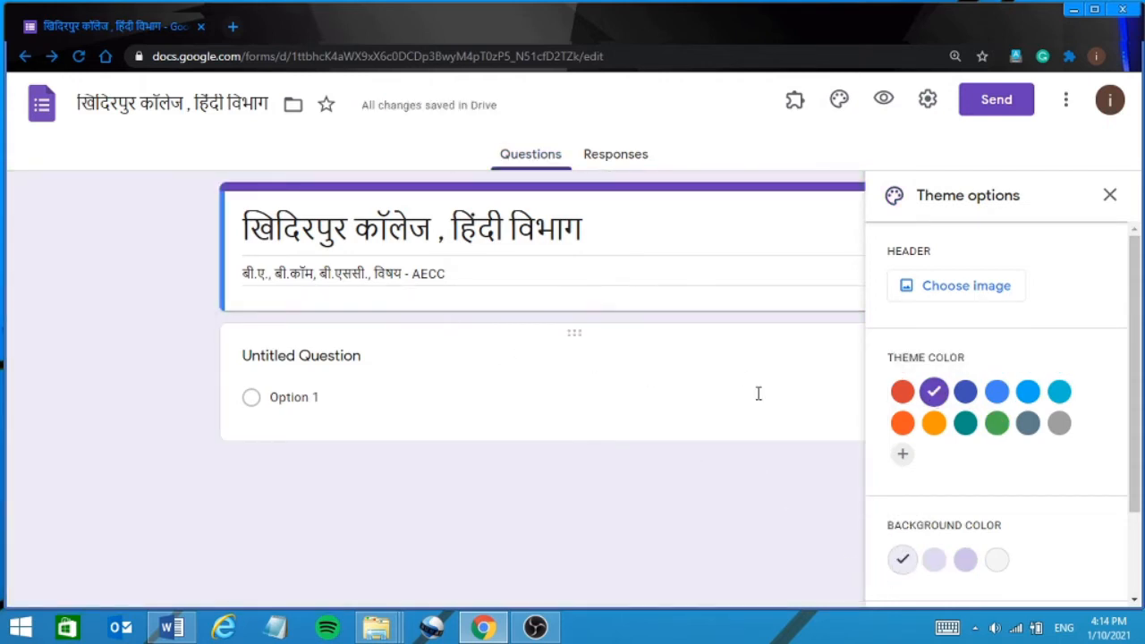
{"action": "scroll", "coordinate": [973, 536], "scroll_direction": "down", "scroll_amount": 2}
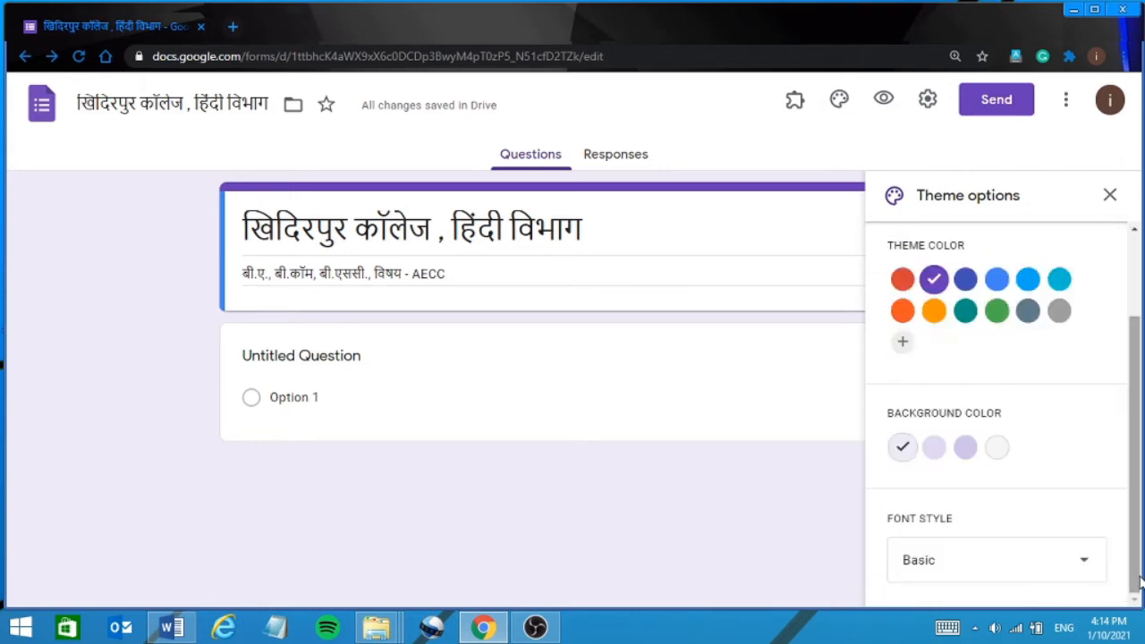
{"action": "left_click", "coordinate": [1109, 197]}
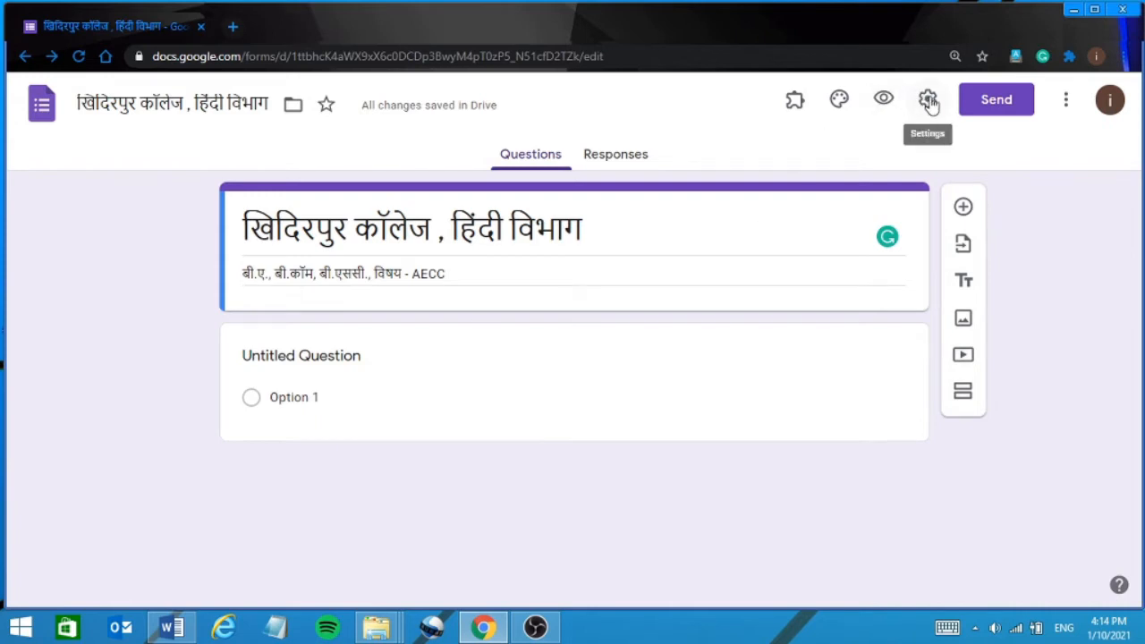
Title the first question 'Name', make it Short answer and switch Required on.
{"action": "left_click", "coordinate": [340, 356]}
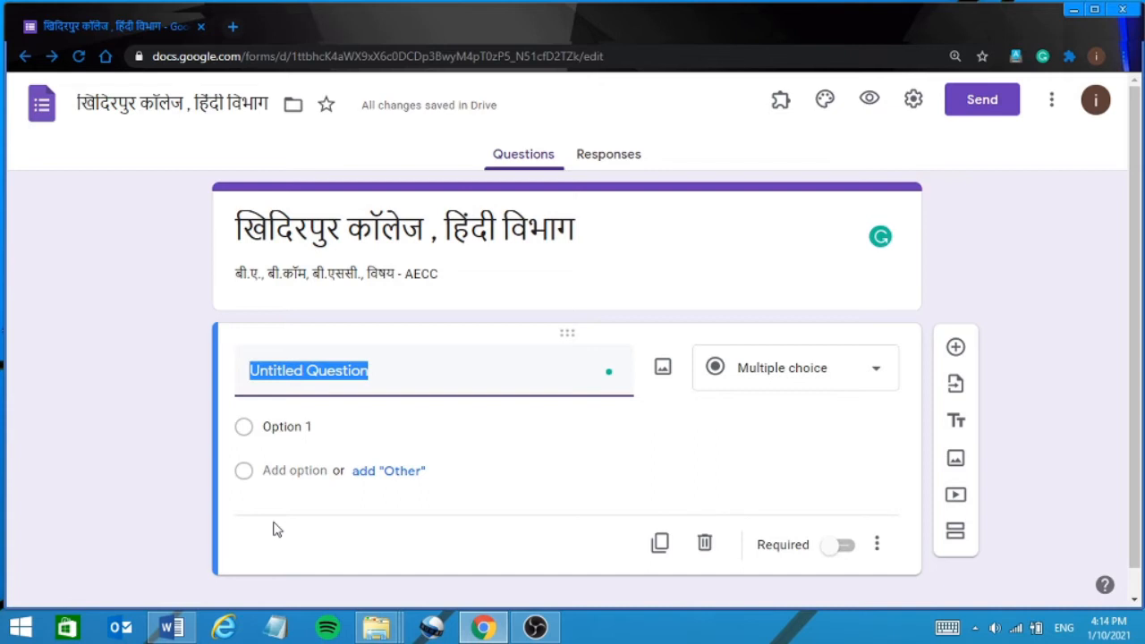
{"action": "type", "text": "n"}
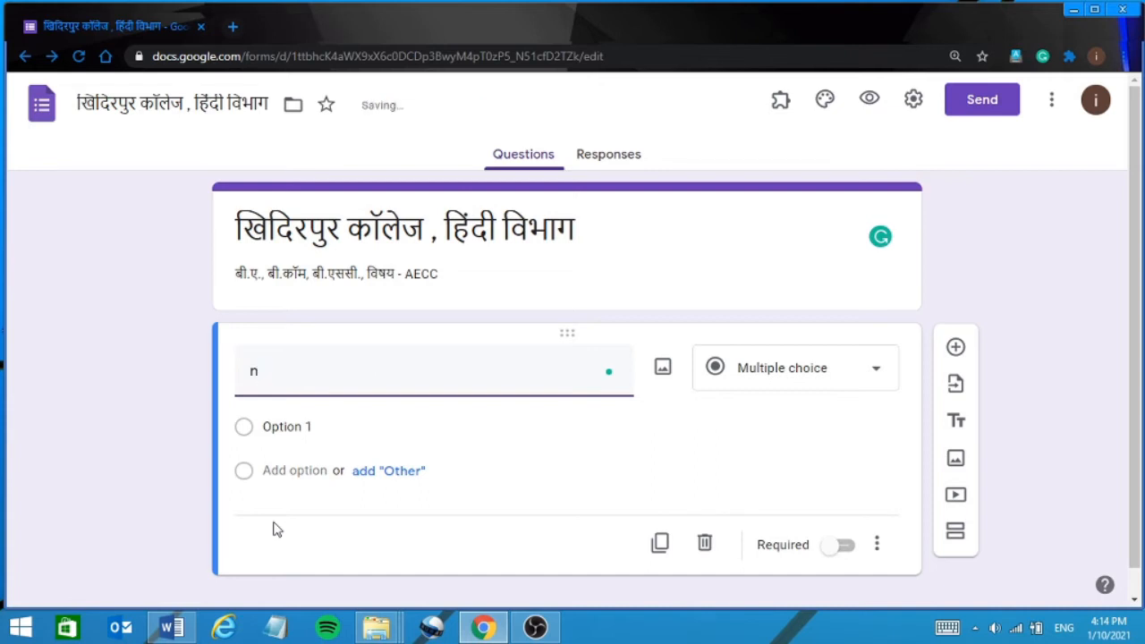
{"action": "key", "text": "BackSpace"}
{"action": "type", "text": "Na"}
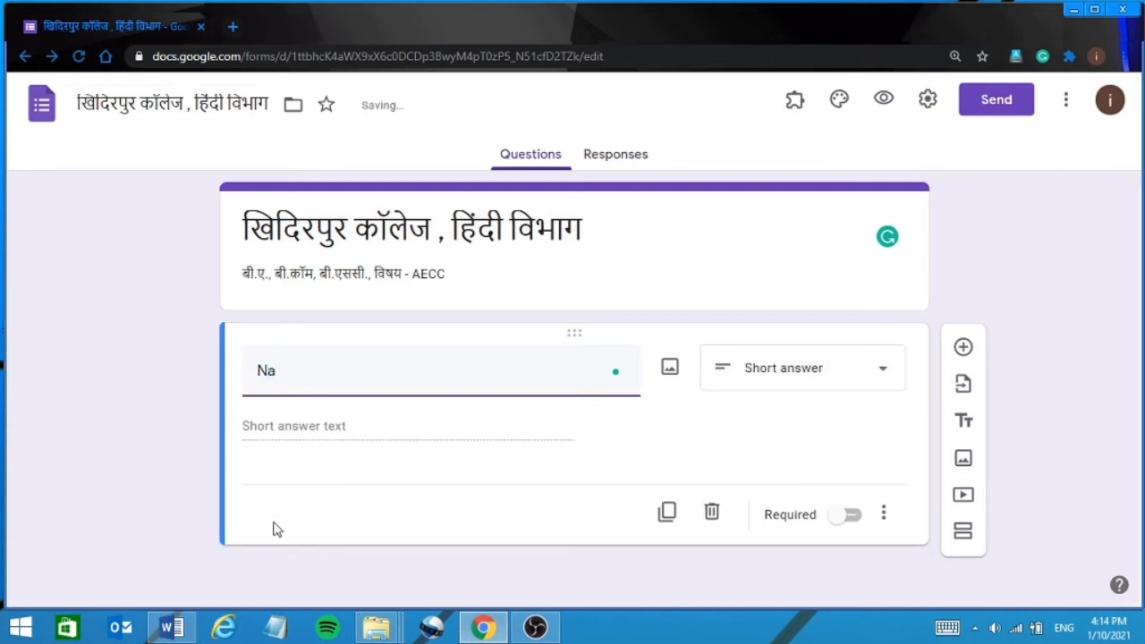
{"action": "type", "text": "me"}
{"action": "left_click", "coordinate": [838, 382]}
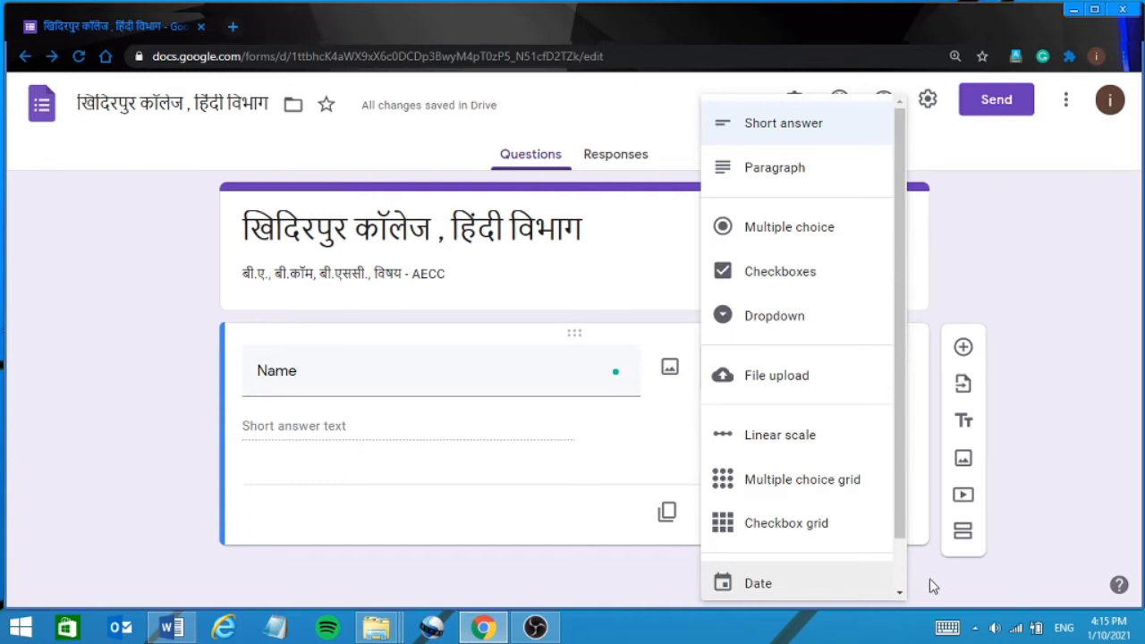
{"action": "left_click", "coordinate": [1030, 580]}
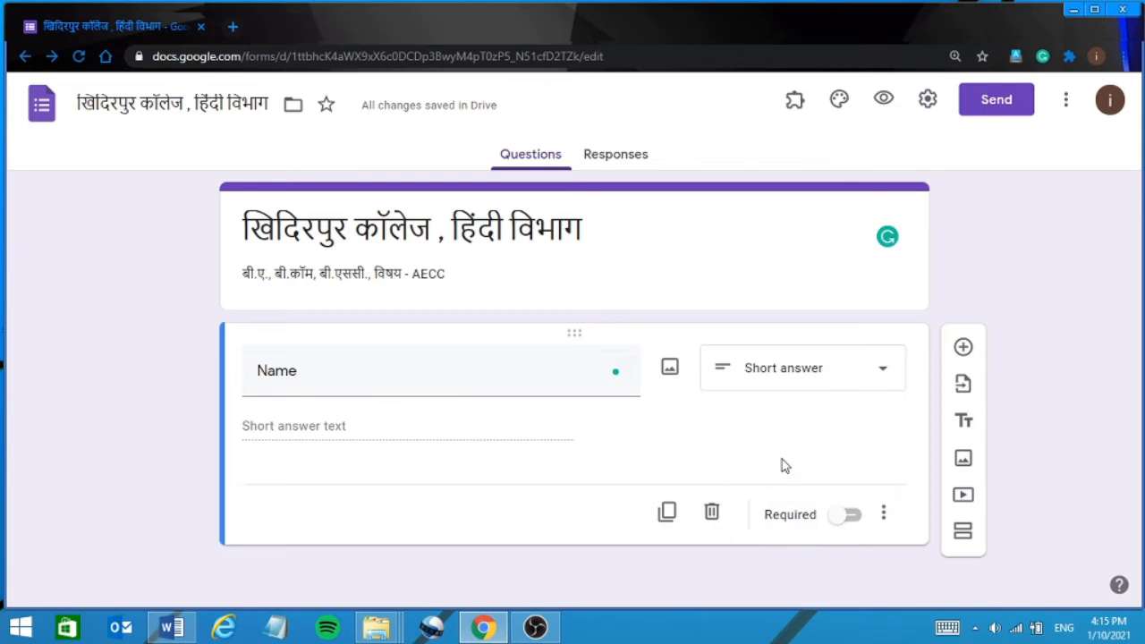
{"action": "left_click", "coordinate": [848, 516]}
{"action": "left_click", "coordinate": [884, 519]}
{"action": "left_click", "coordinate": [771, 564]}
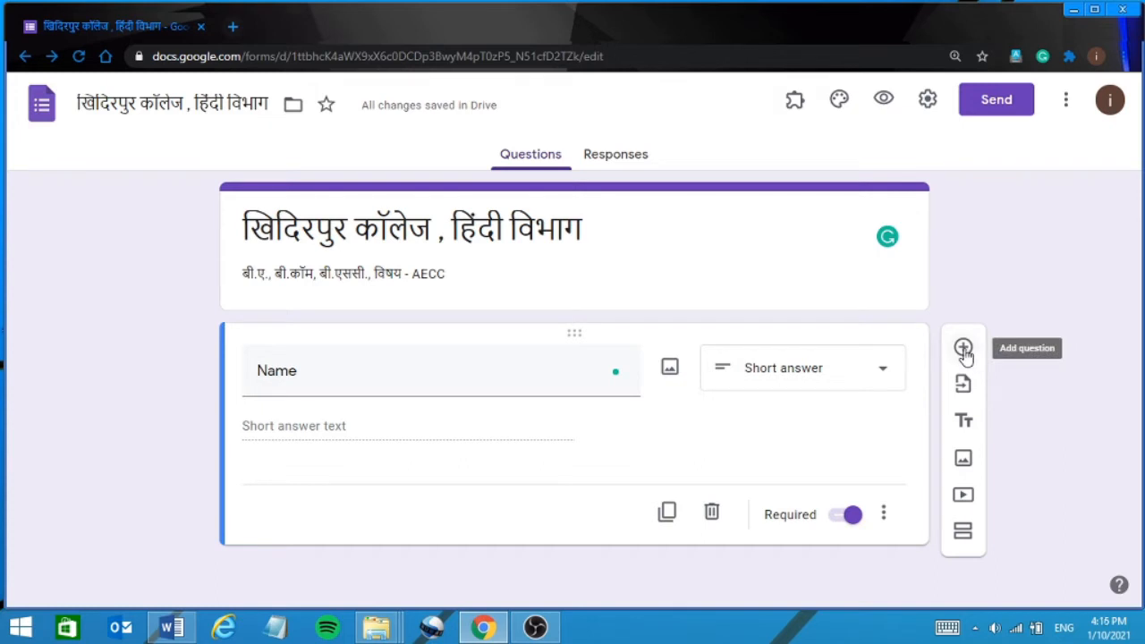
Add a second multiple-choice question titled 'Stream'.
{"action": "left_click", "coordinate": [964, 352]}
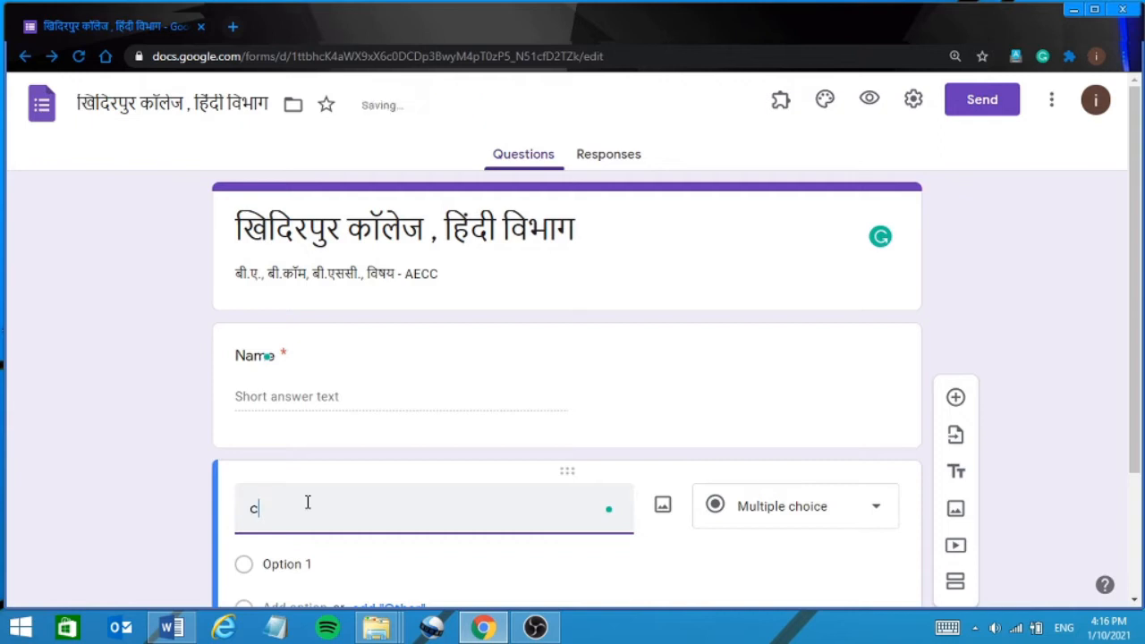
{"action": "key", "text": "BackSpace"}
{"action": "type", "text": "C"}
{"action": "key", "text": "BackSpace"}
{"action": "type", "text": "Stream"}
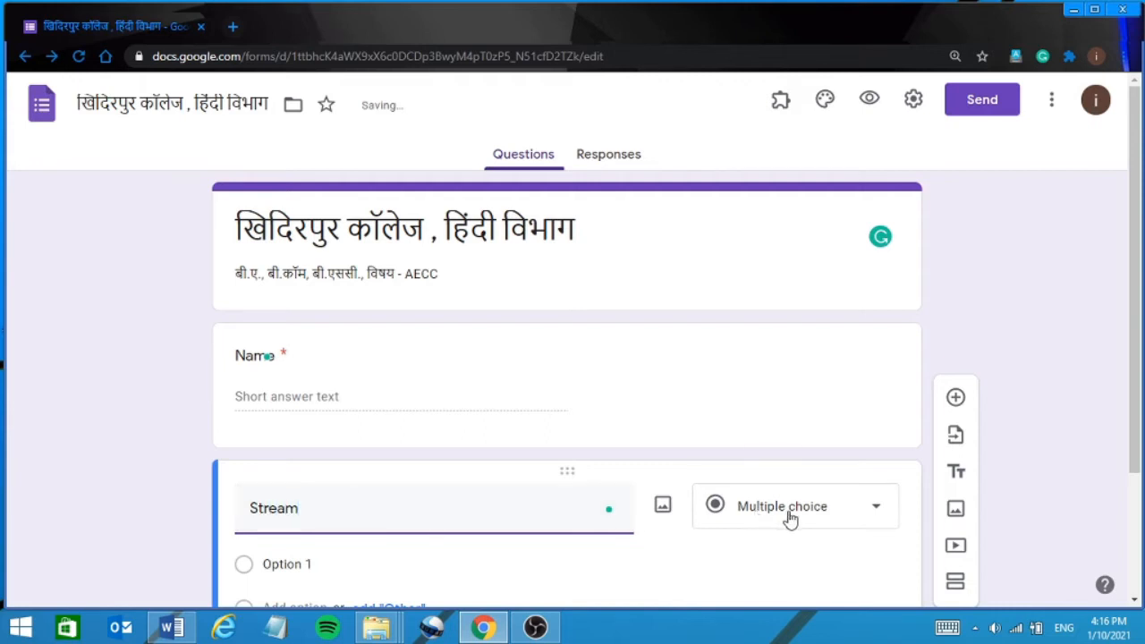
{"action": "left_click", "coordinate": [850, 508]}
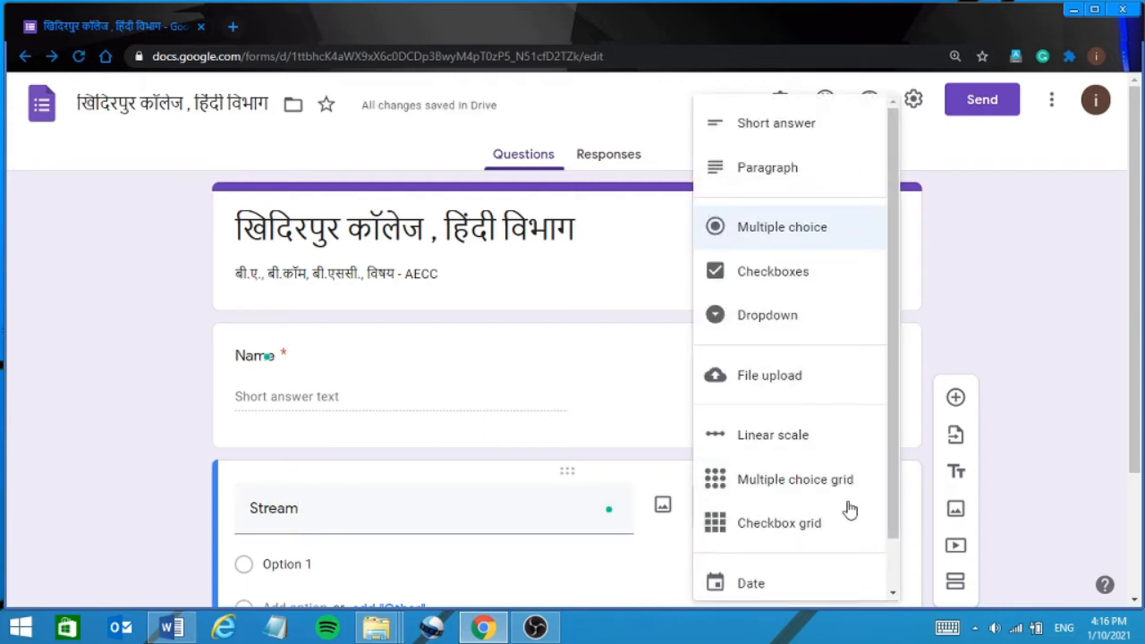
{"action": "left_click", "coordinate": [809, 227]}
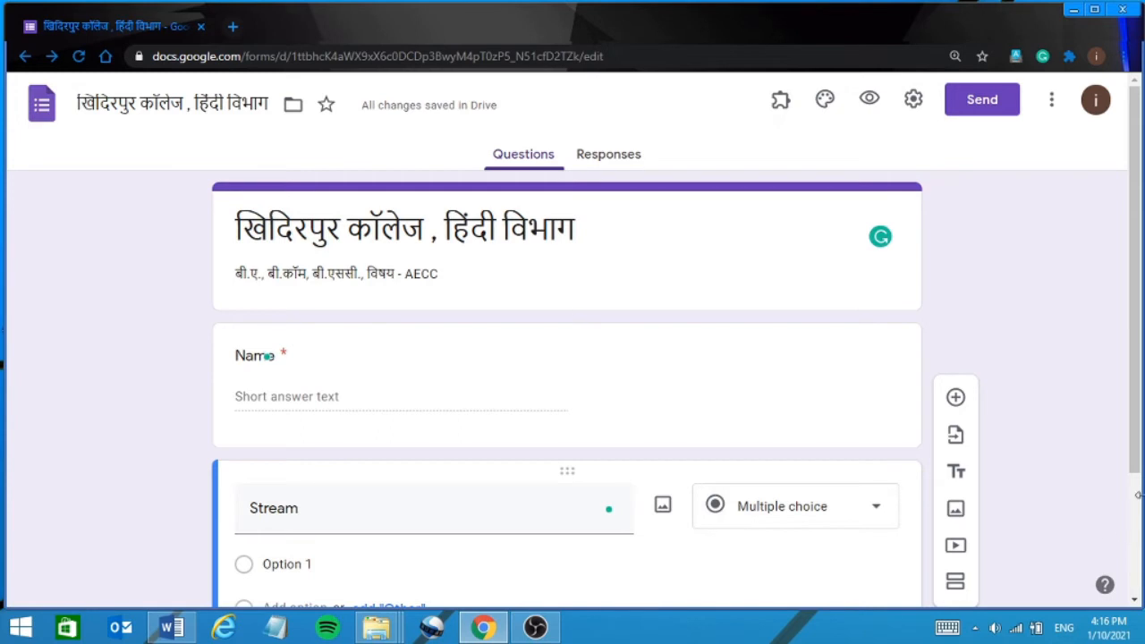
Give Stream the options B.A., B.COM. and B.SC., make it required, and add another question.
{"action": "scroll", "coordinate": [1136, 514], "scroll_direction": "down", "scroll_amount": 2}
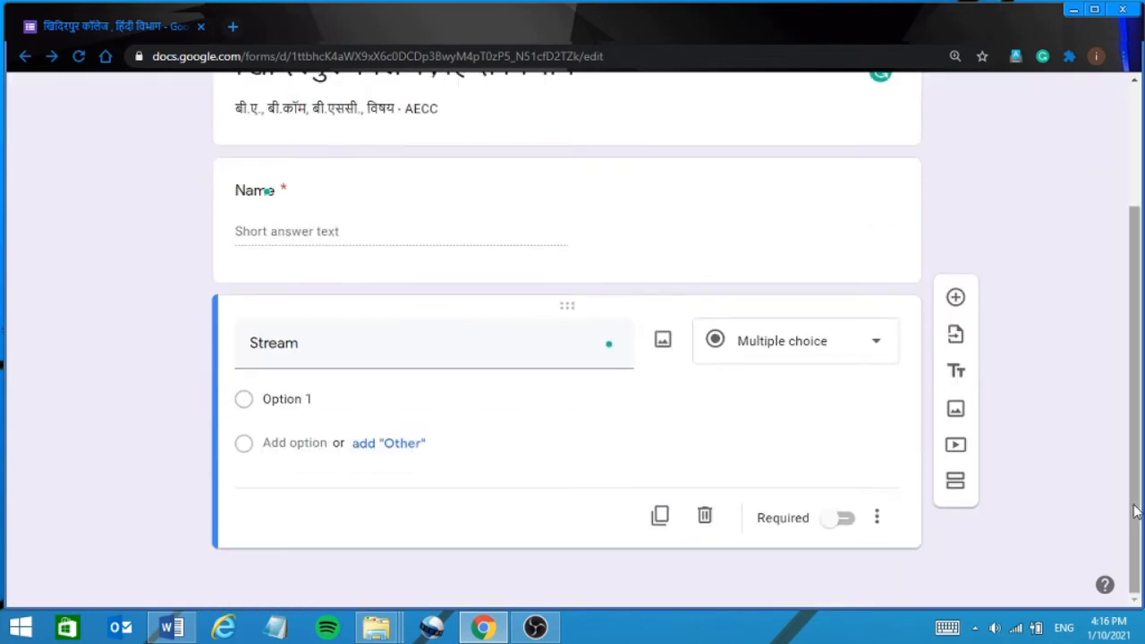
{"action": "left_click", "coordinate": [275, 400]}
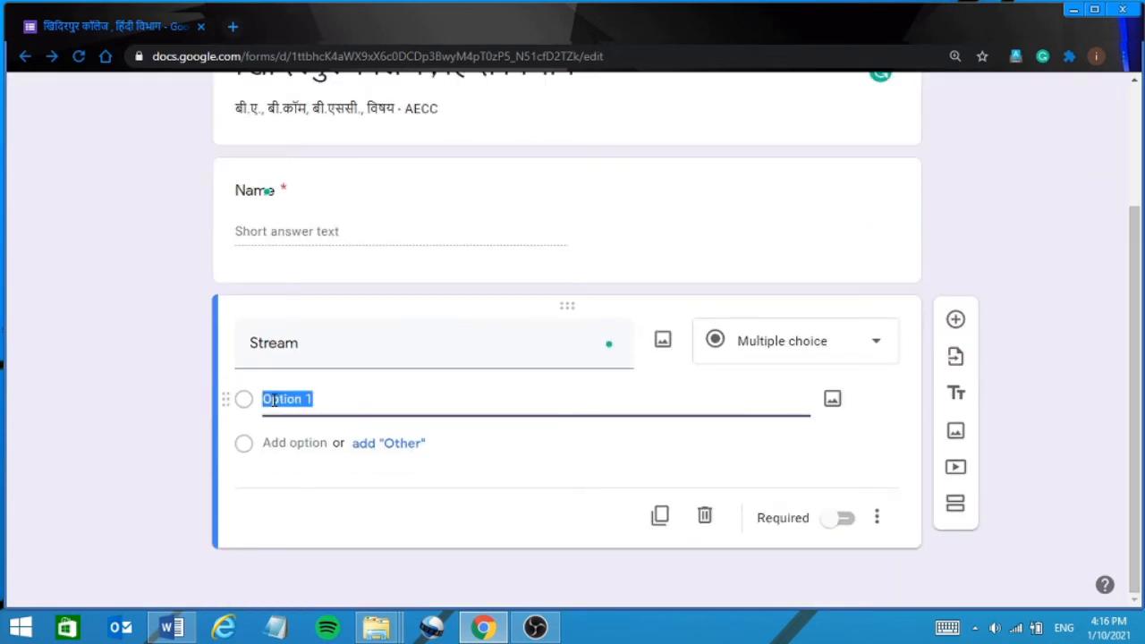
{"action": "type", "text": "B"}
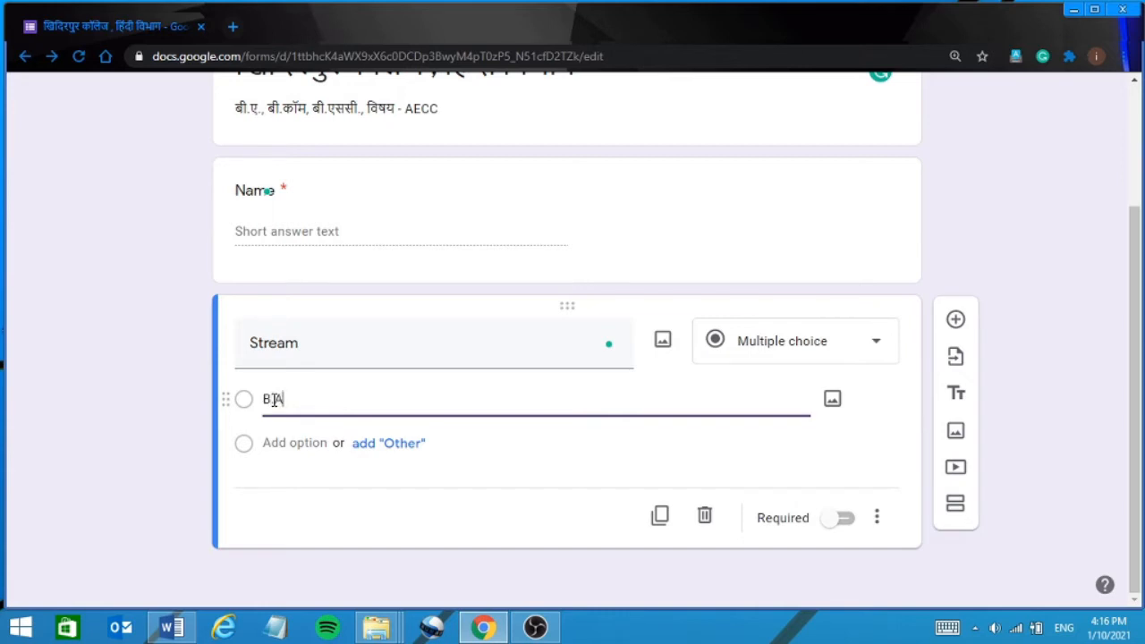
{"action": "type", "text": ".A."}
{"action": "left_click", "coordinate": [276, 438]}
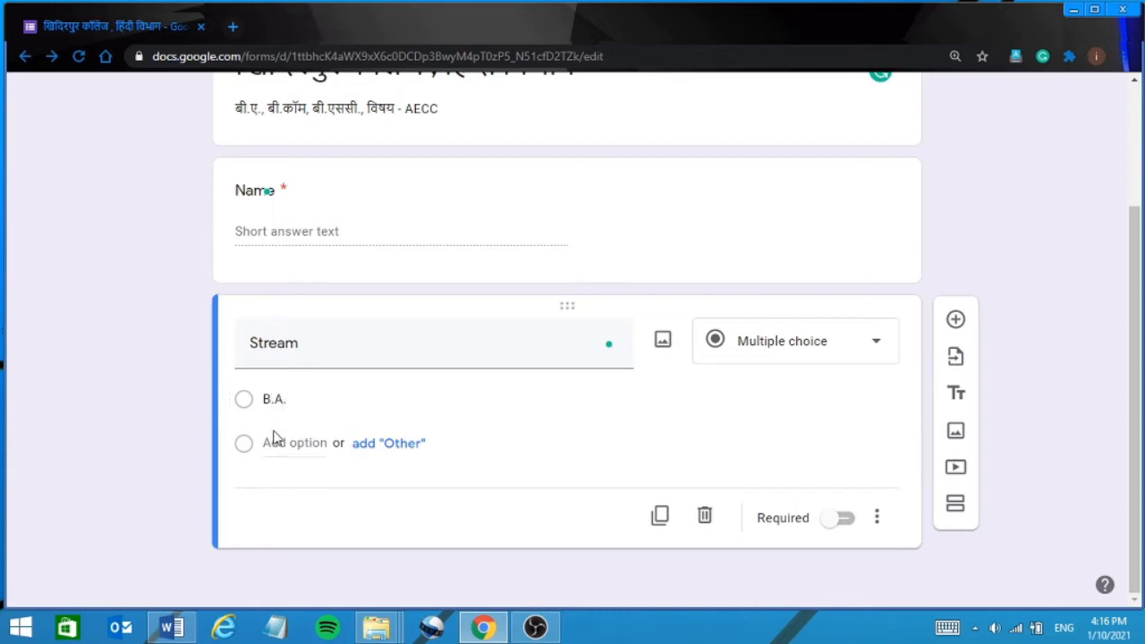
{"action": "left_click", "coordinate": [275, 442]}
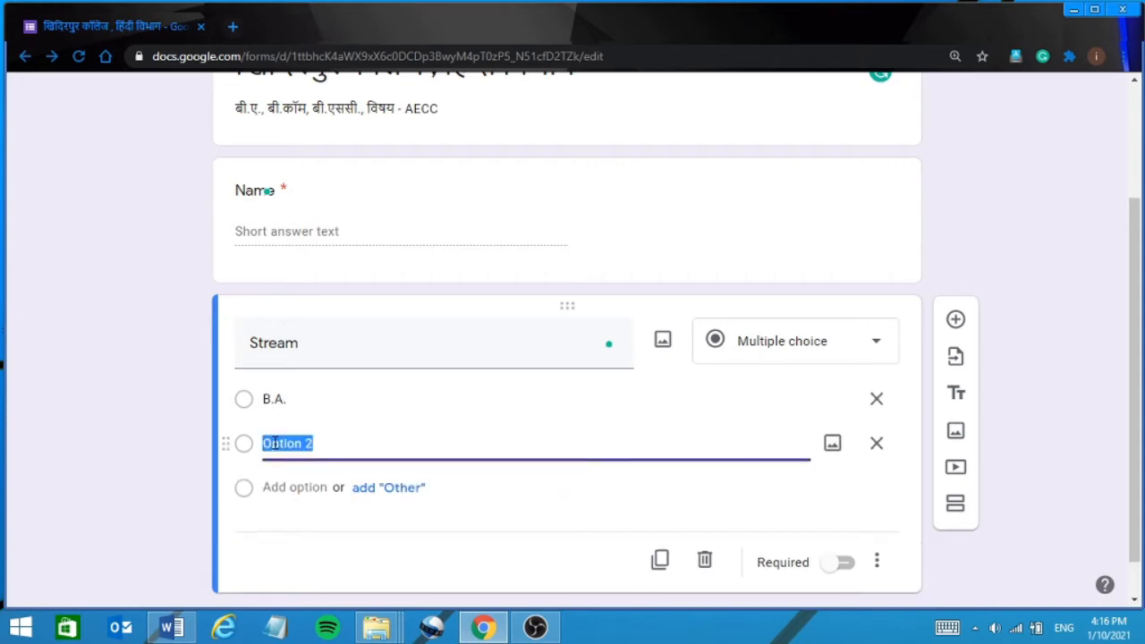
{"action": "type", "text": "B"}
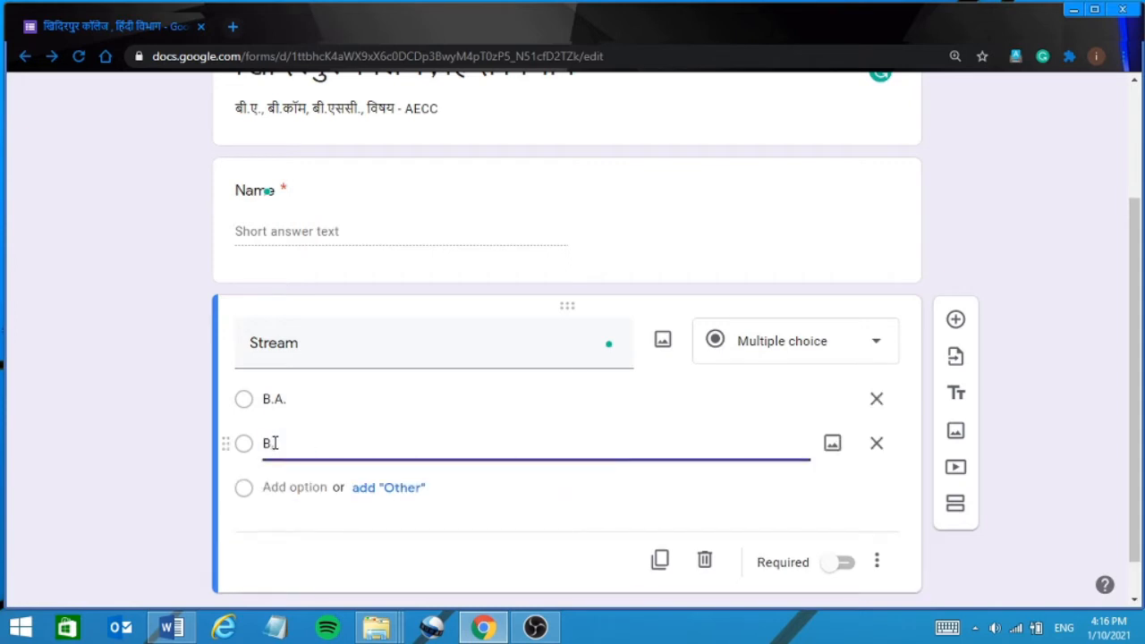
{"action": "type", "text": ".COM."}
{"action": "left_click", "coordinate": [276, 489]}
{"action": "type", "text": "B"}
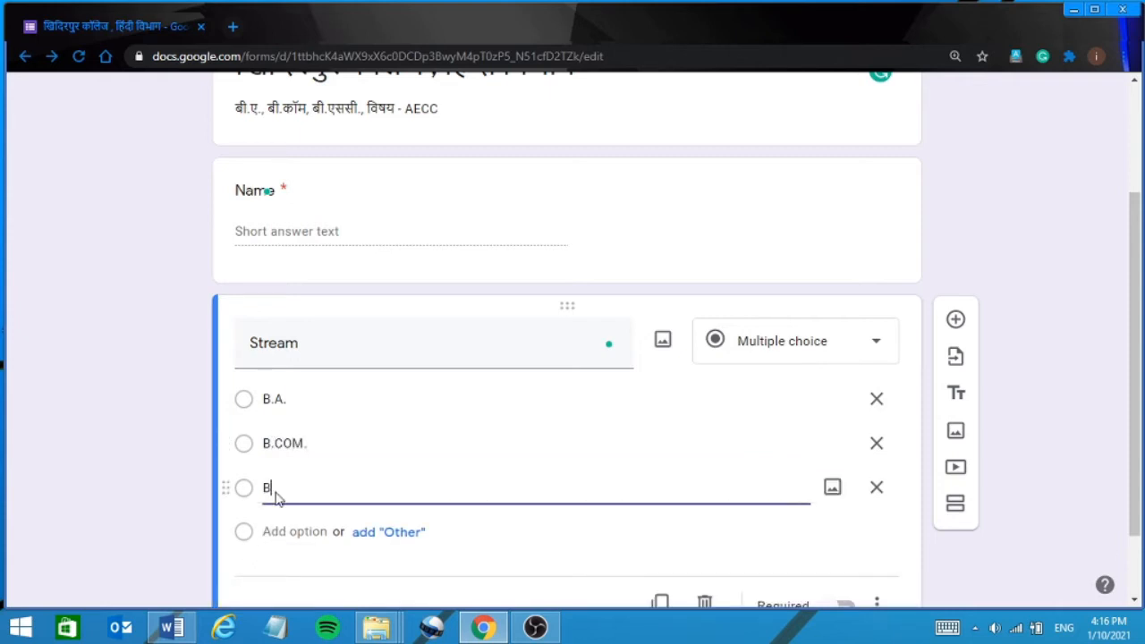
{"action": "type", "text": ".SC."}
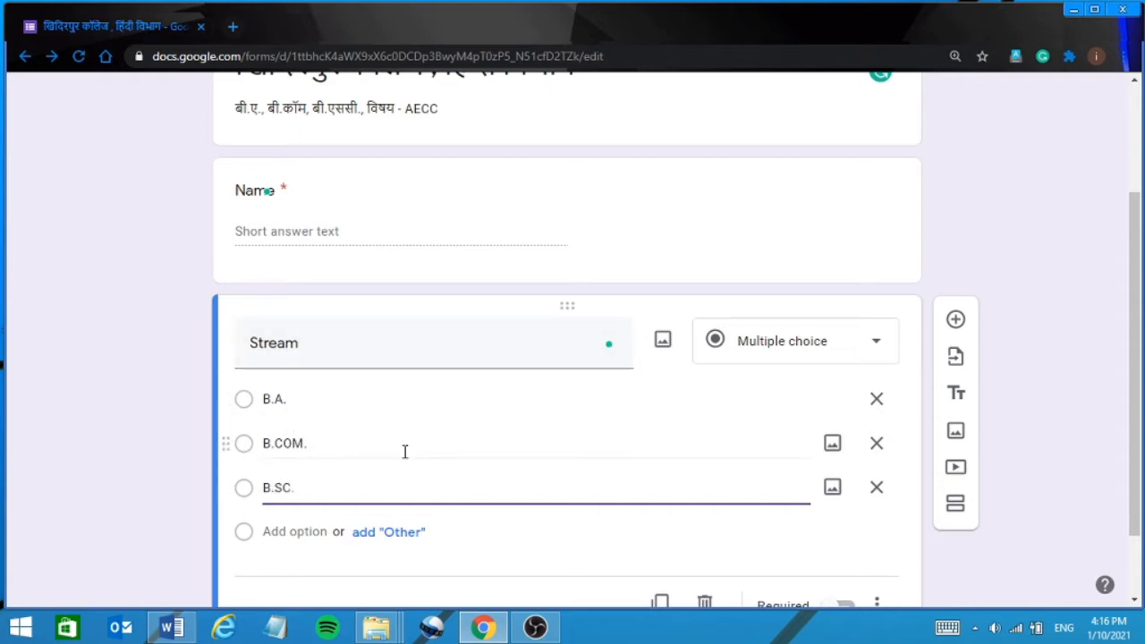
{"action": "scroll", "coordinate": [1135, 599], "scroll_direction": "down", "scroll_amount": 1}
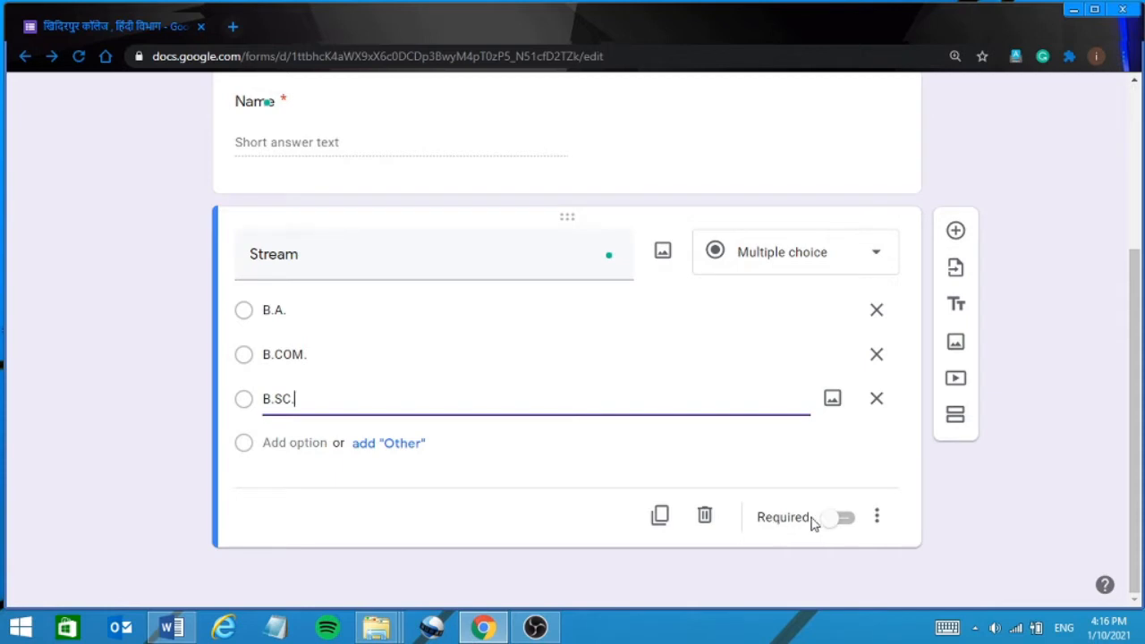
{"action": "left_click", "coordinate": [848, 522]}
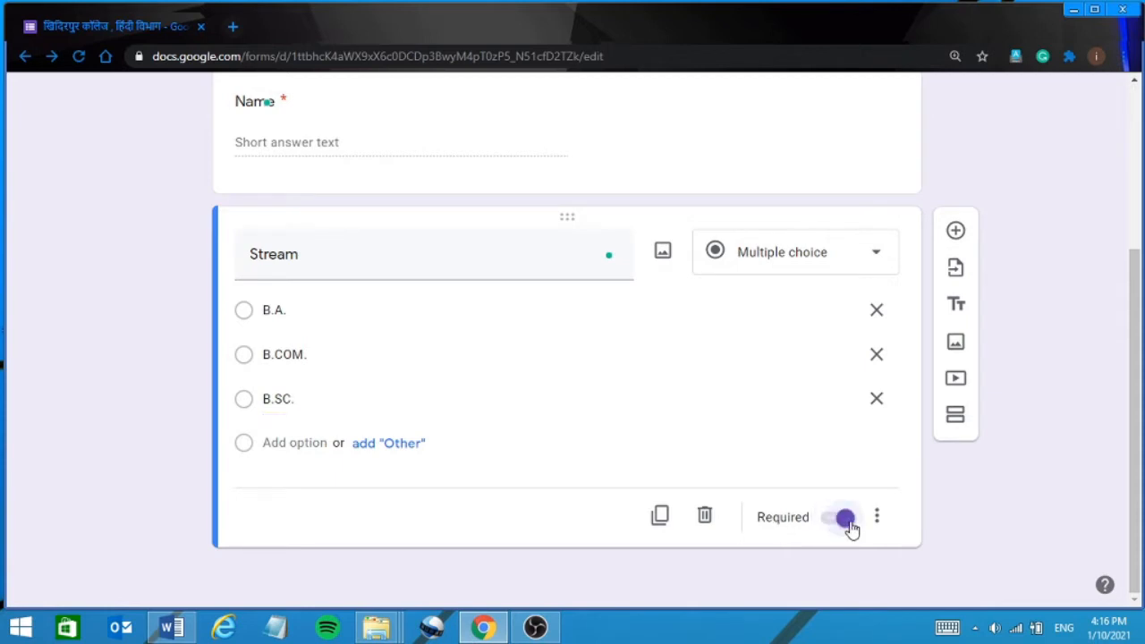
{"action": "left_click", "coordinate": [955, 235]}
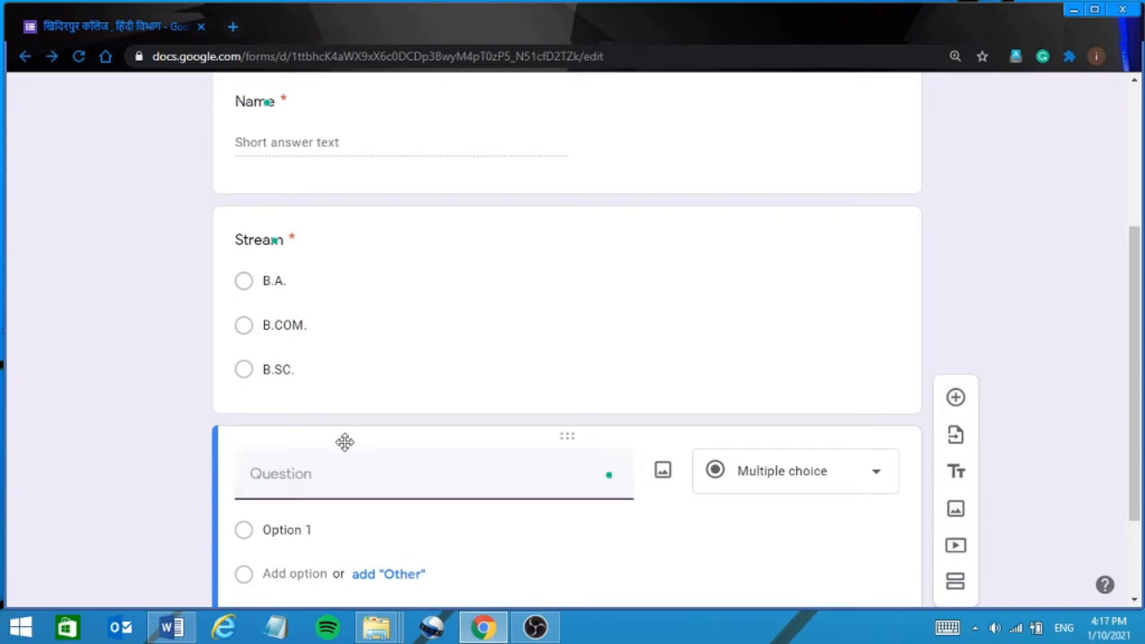
Title the new question 'ROLL' as a required short-answer item.
{"action": "type", "text": "ROLL"}
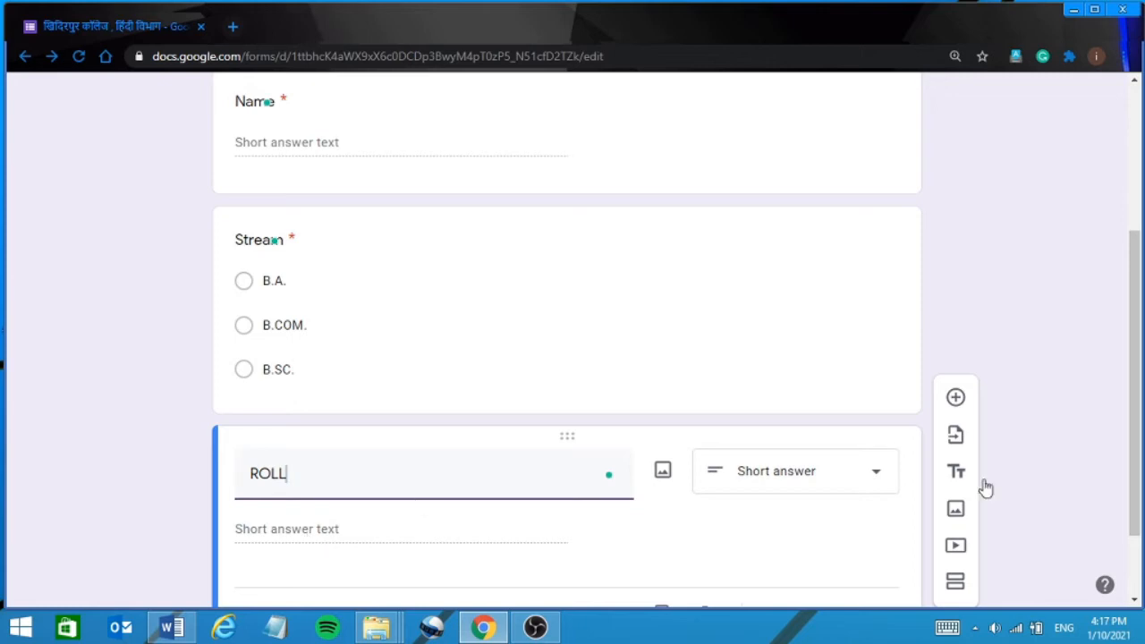
{"action": "left_click", "coordinate": [1138, 602]}
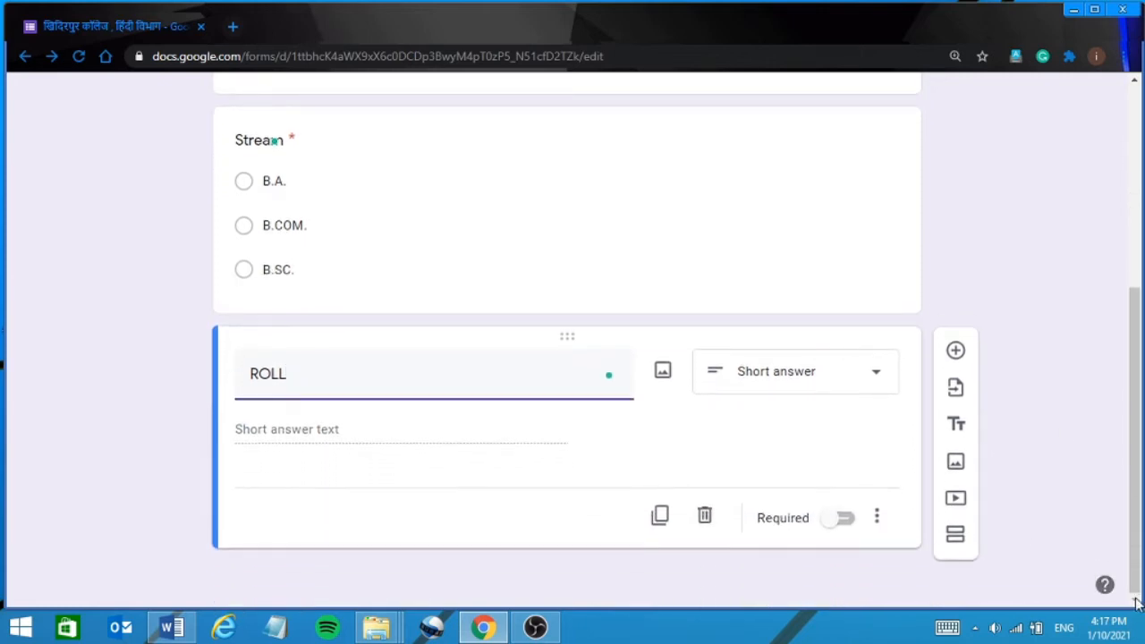
{"action": "left_click", "coordinate": [1138, 172]}
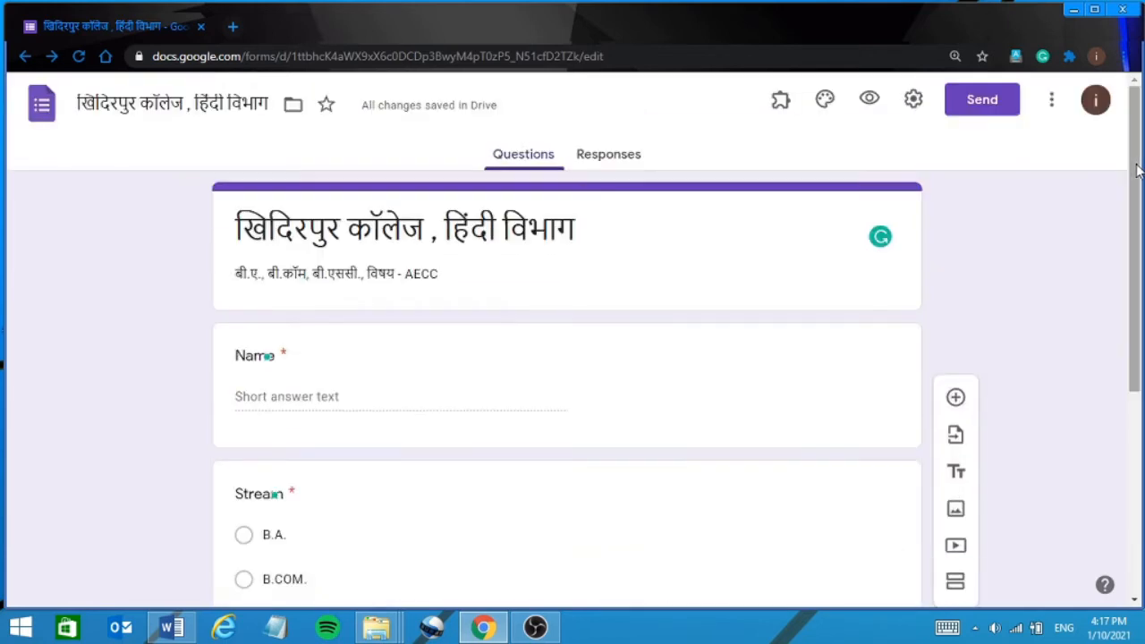
{"action": "left_click", "coordinate": [1137, 463]}
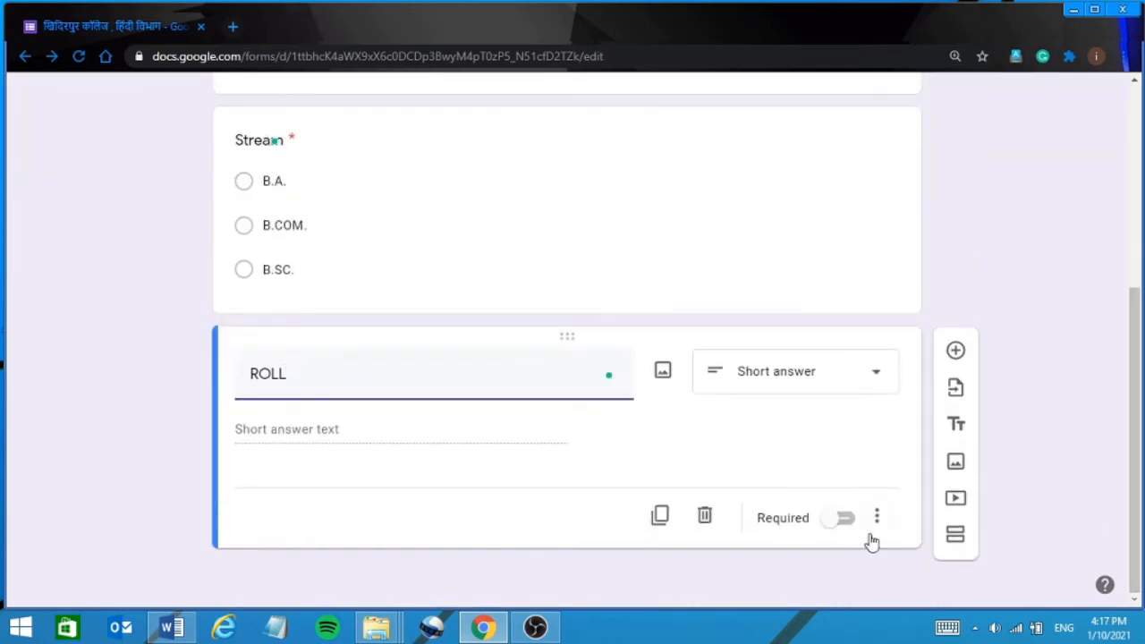
{"action": "left_click", "coordinate": [845, 518]}
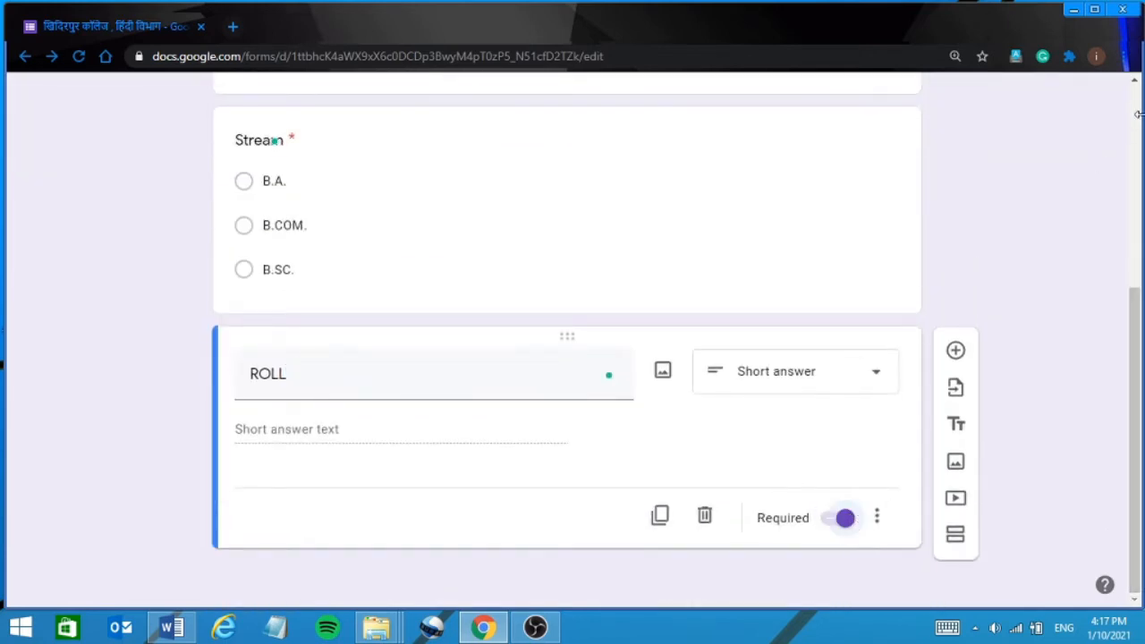
{"action": "left_click", "coordinate": [1138, 115]}
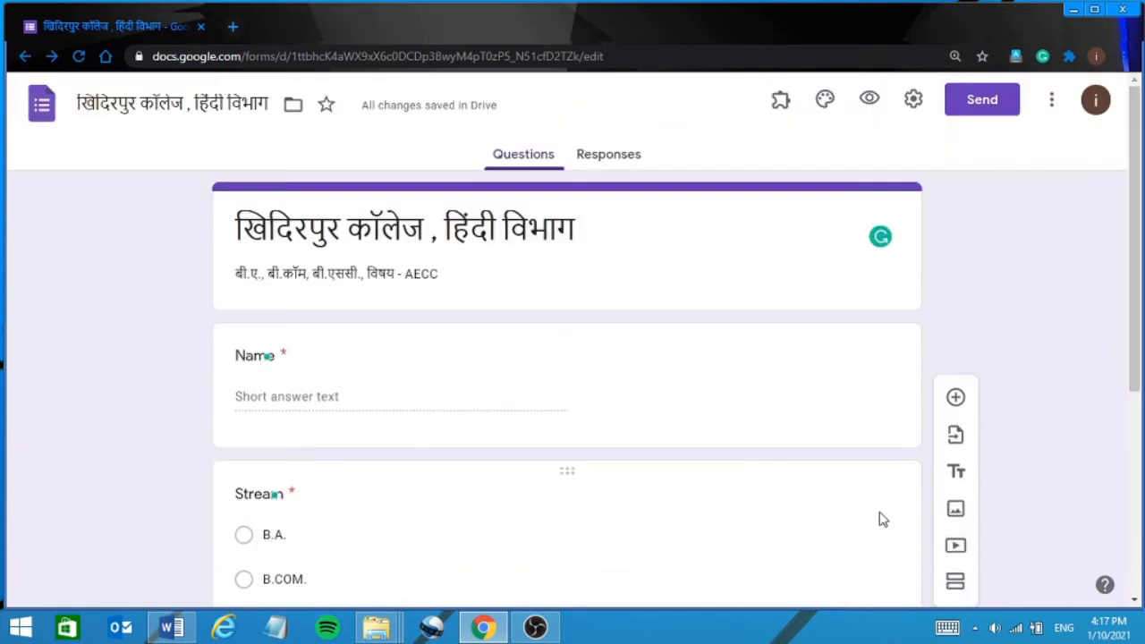
{"action": "left_click", "coordinate": [1137, 580]}
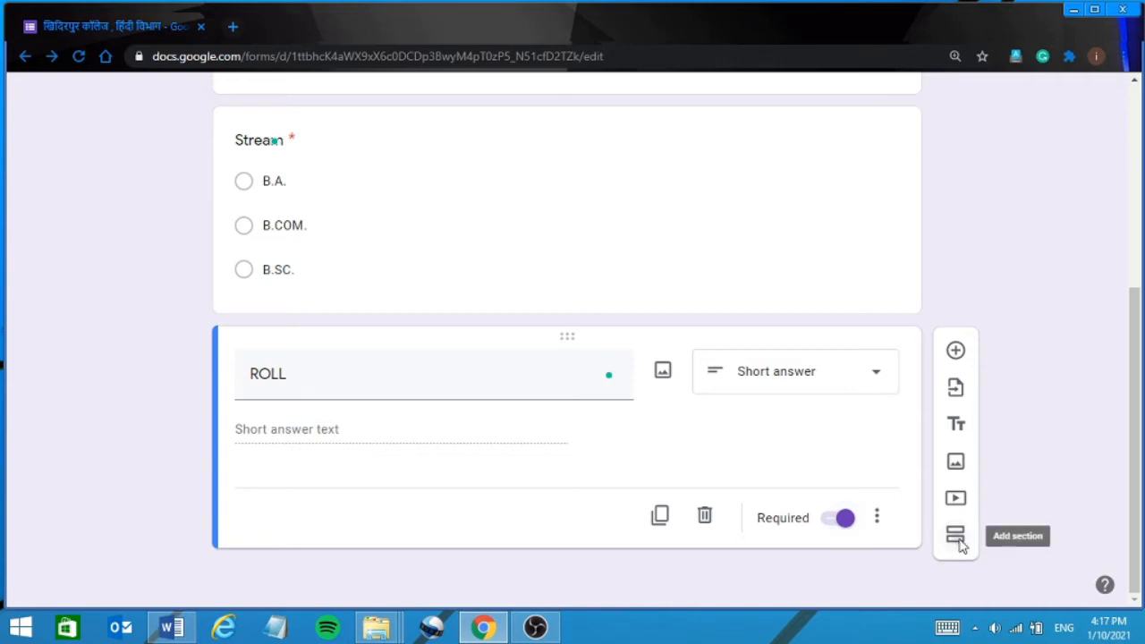
Add a section after ROLL, rename Untitled Section to 'MIL HINDI' and click into its description.
{"action": "left_click", "coordinate": [958, 540]}
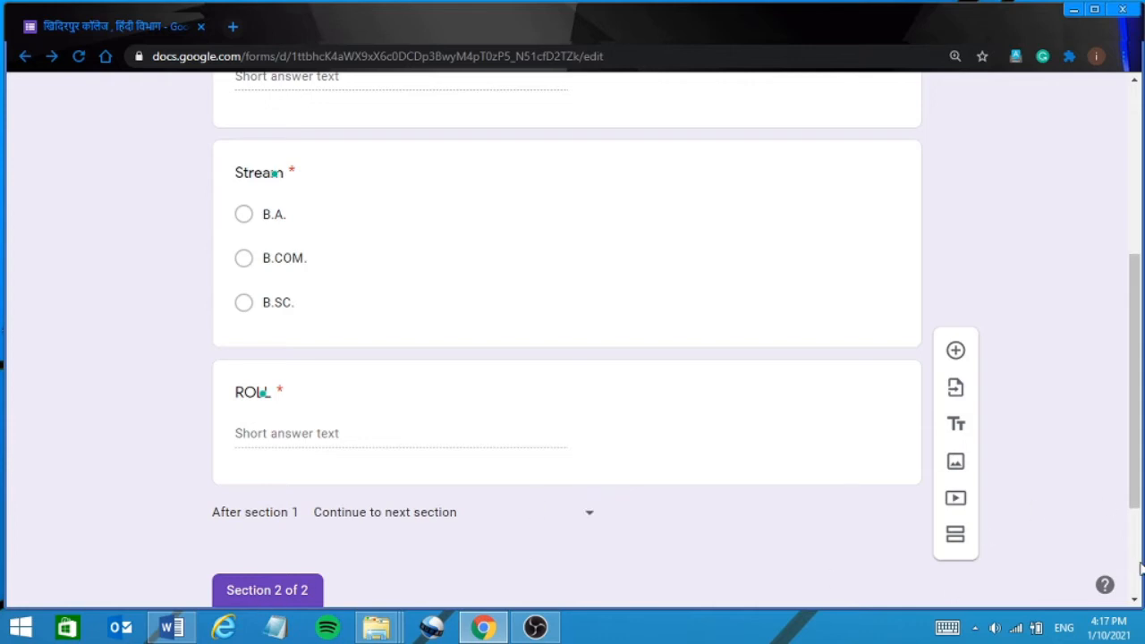
{"action": "scroll", "coordinate": [1136, 569], "scroll_direction": "down", "scroll_amount": 2}
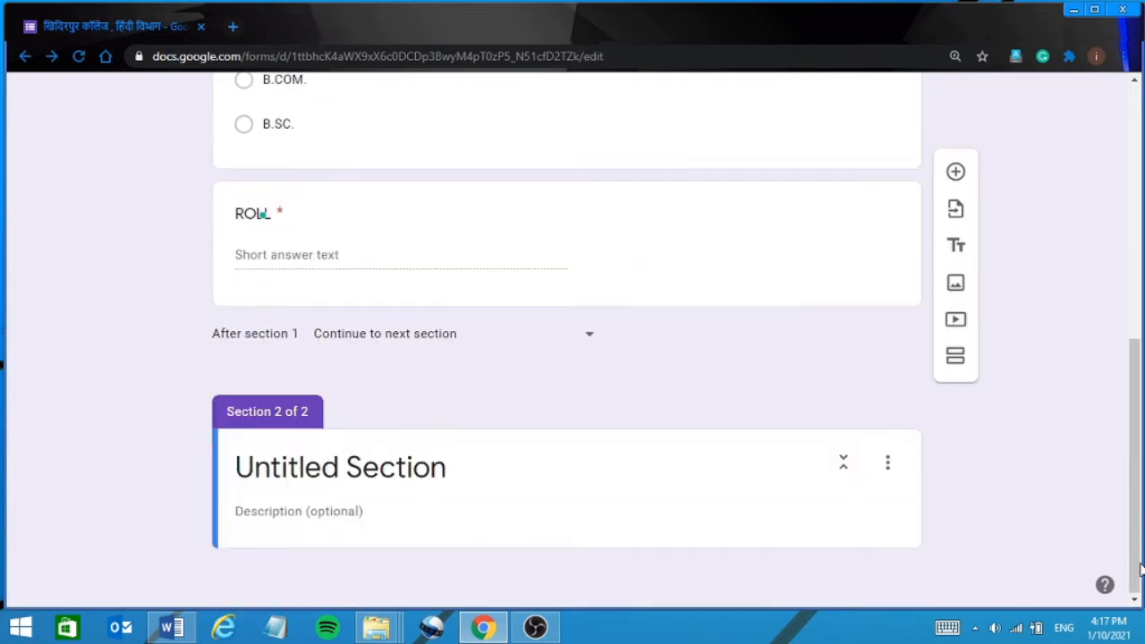
{"action": "left_click", "coordinate": [345, 483]}
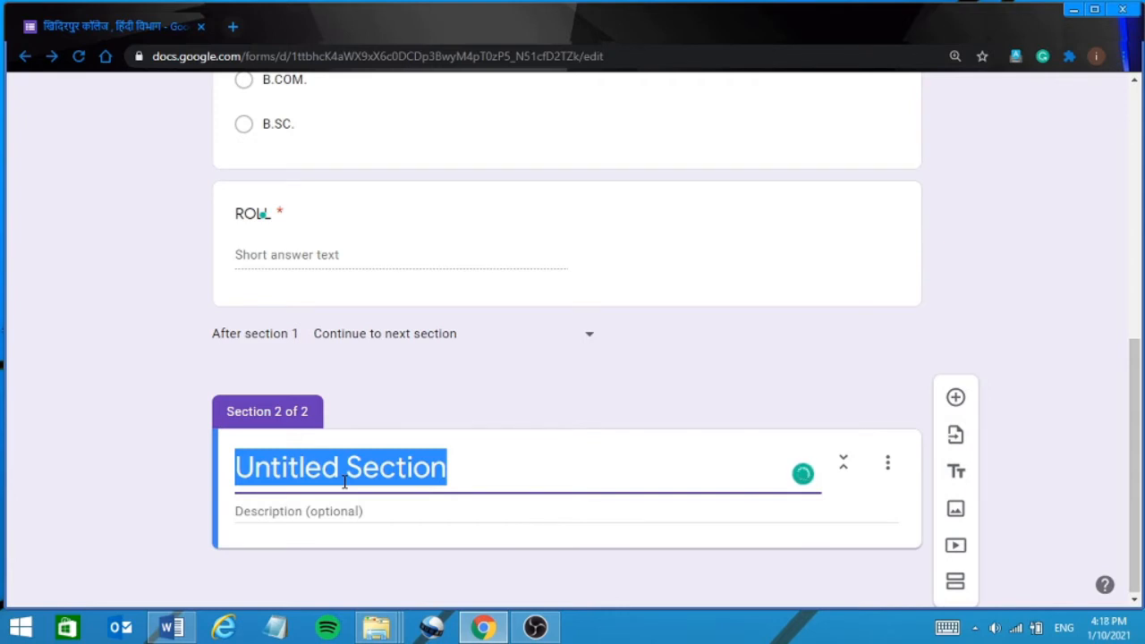
{"action": "type", "text": "MIL "}
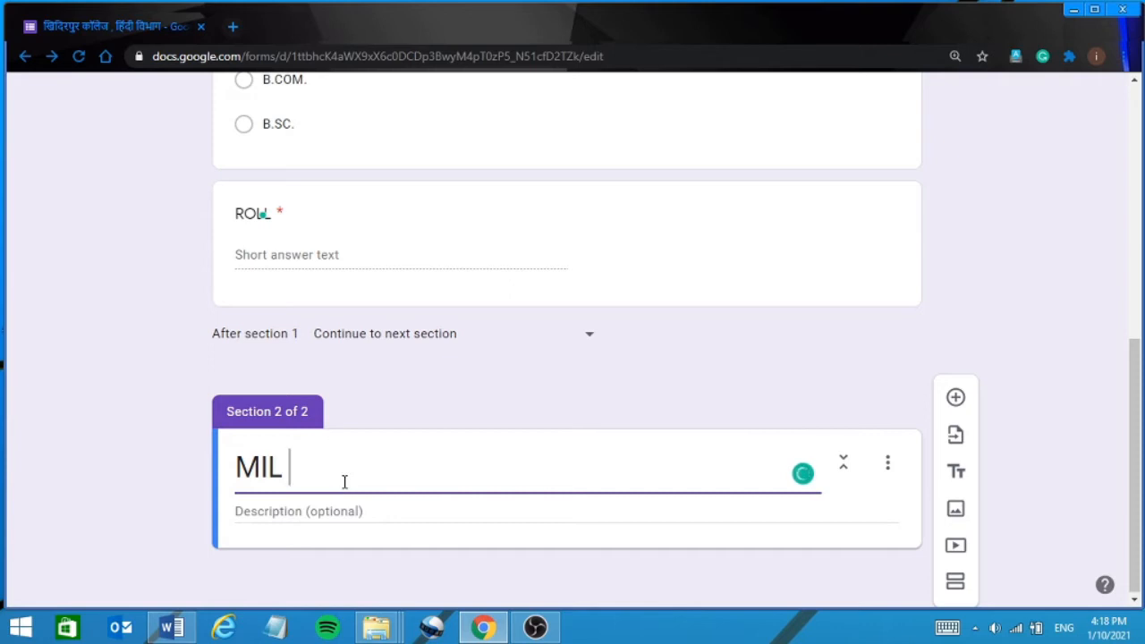
{"action": "type", "text": "HINDI"}
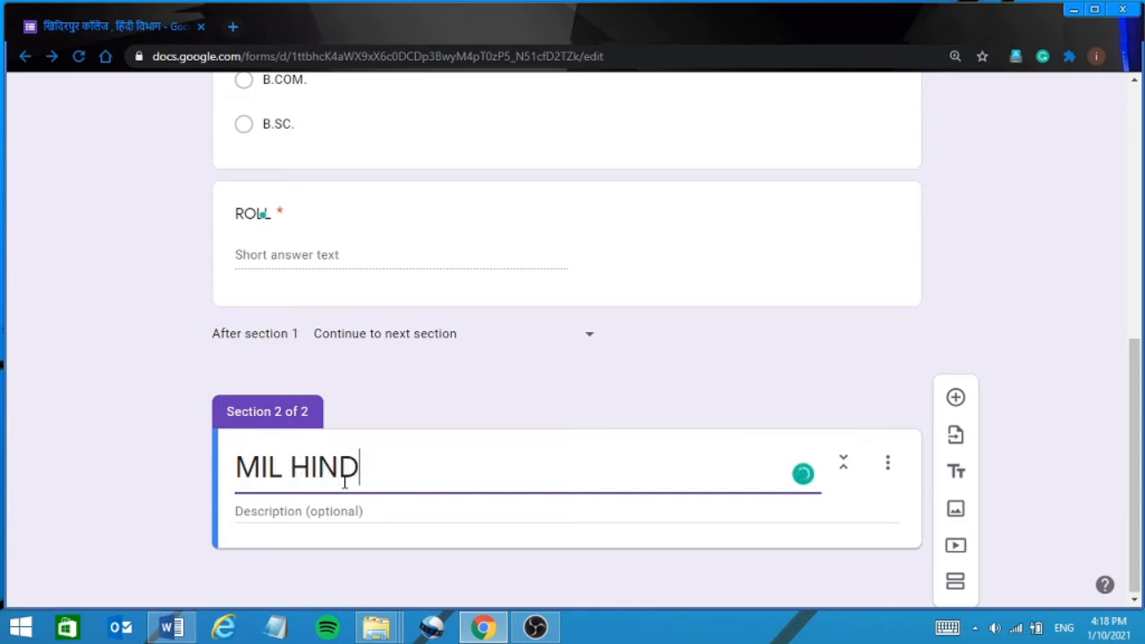
{"action": "left_click", "coordinate": [318, 513]}
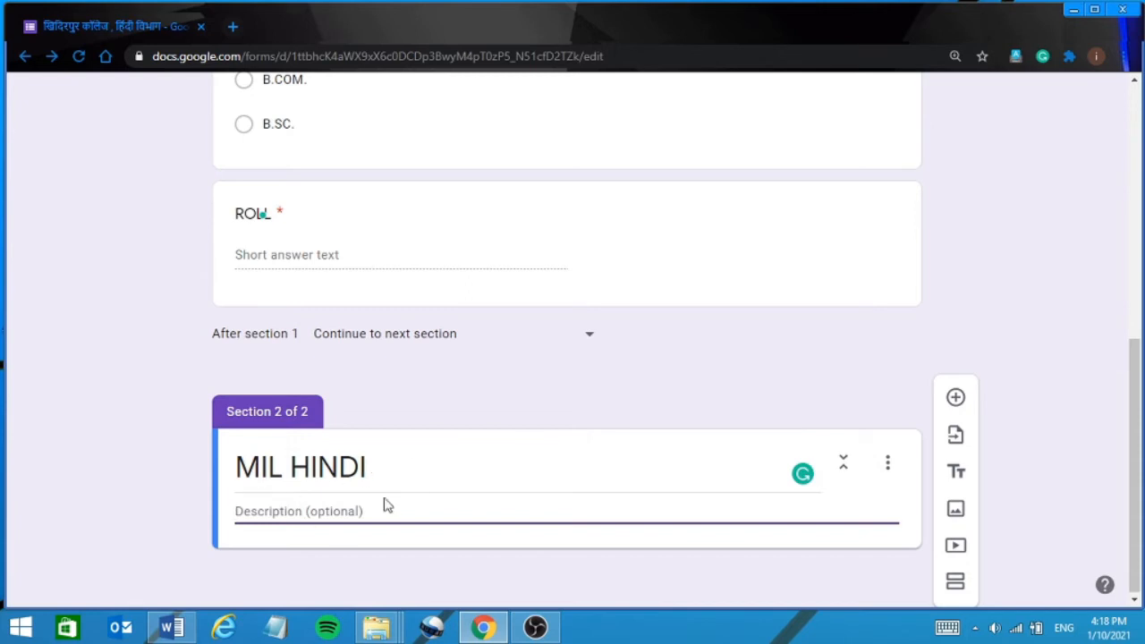
{"action": "left_click", "coordinate": [1134, 601]}
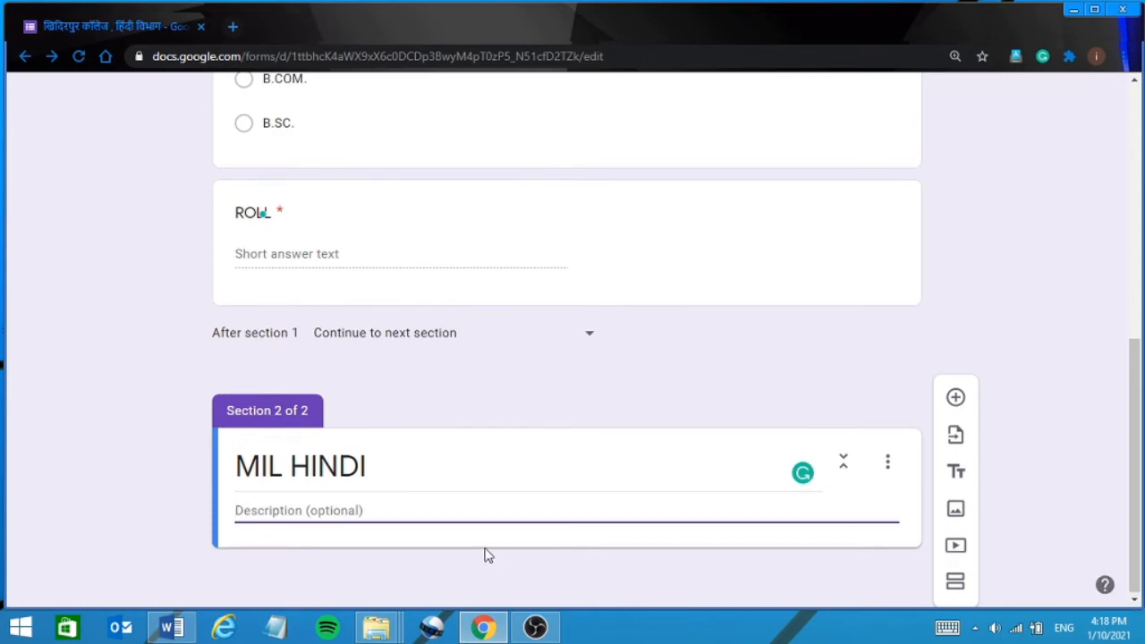
Give MIL HINDI the Hindi description 'सभी प्रश्न अनिवार्य हैं' and add a blank multiple-choice question.
{"action": "key", "text": "alt+shift"}
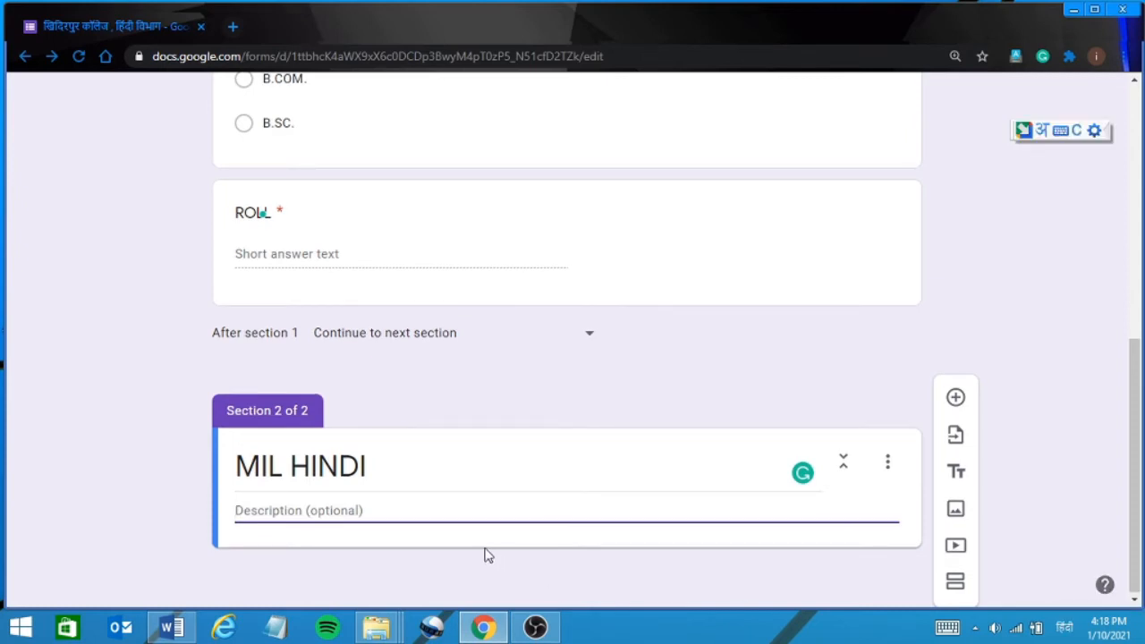
{"action": "type", "text": "सभ"}
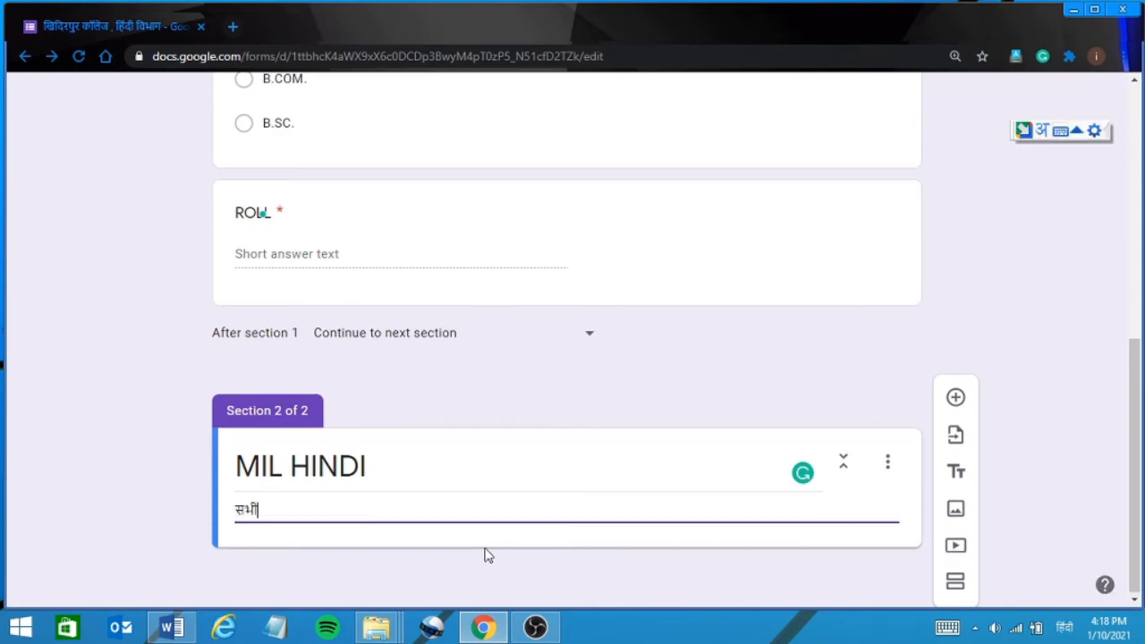
{"action": "type", "text": "ी प्रश्न अनिवार्य हैं"}
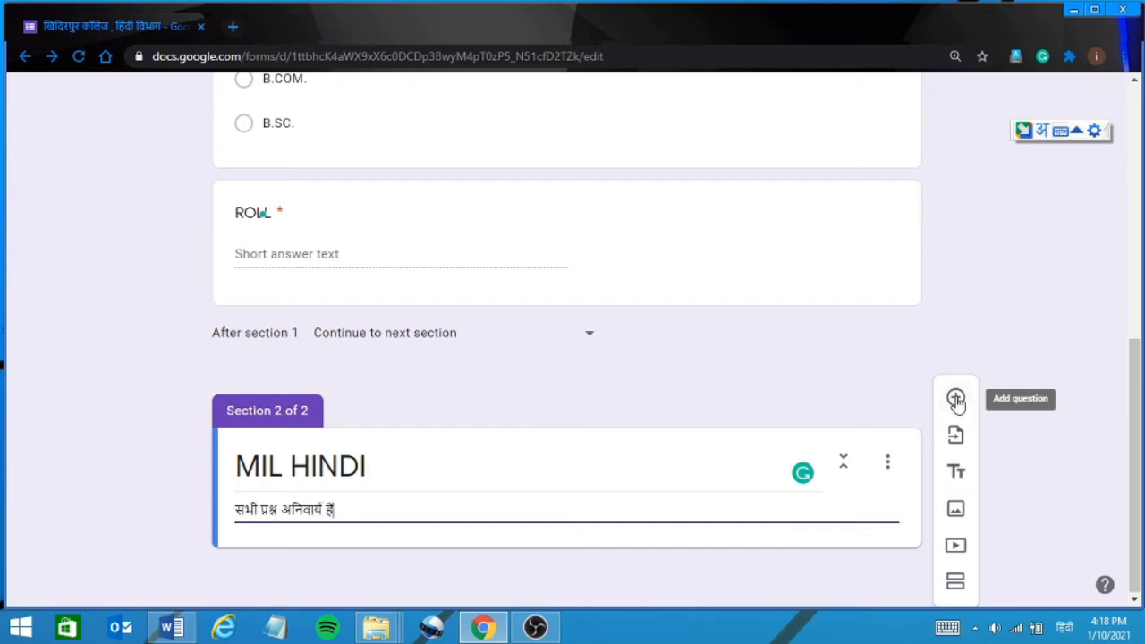
{"action": "left_click", "coordinate": [956, 400]}
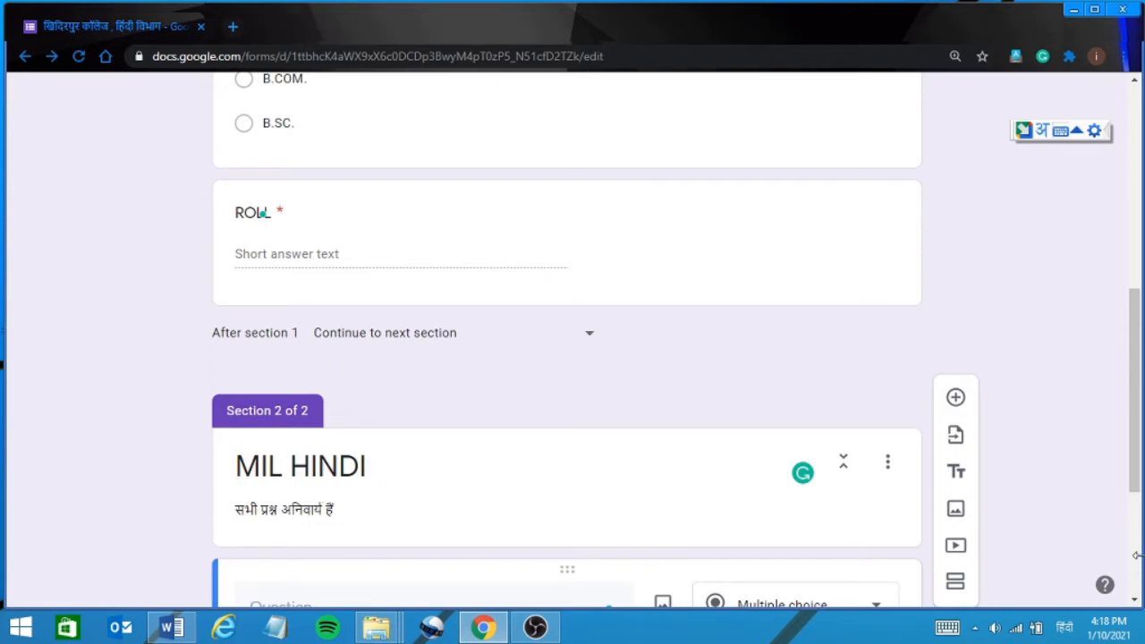
{"action": "scroll", "coordinate": [1136, 545], "scroll_direction": "down", "scroll_amount": 3}
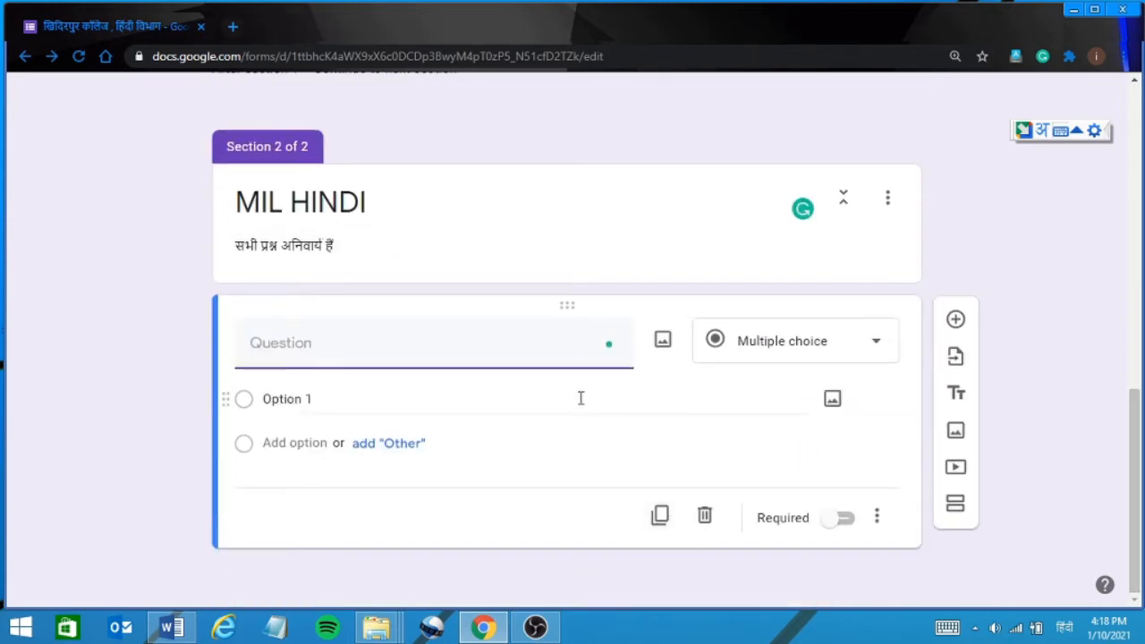
Open the form's Settings on the Quizzes tab.
{"action": "scroll", "coordinate": [1139, 269], "scroll_direction": "up", "scroll_amount": 5}
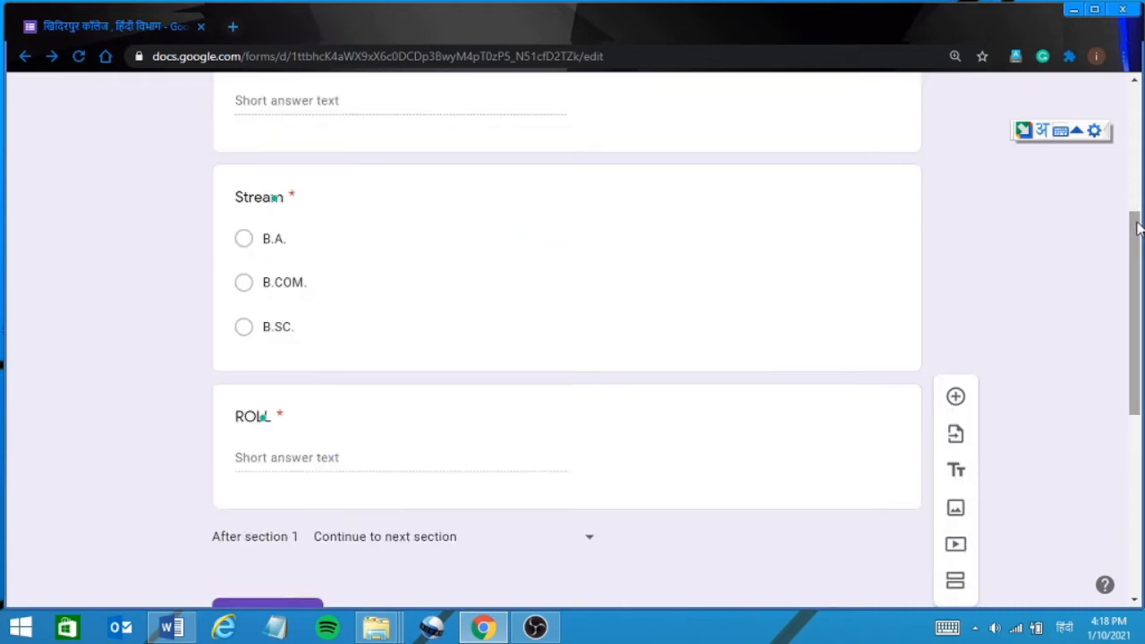
{"action": "scroll", "coordinate": [1138, 228], "scroll_direction": "up", "scroll_amount": 3}
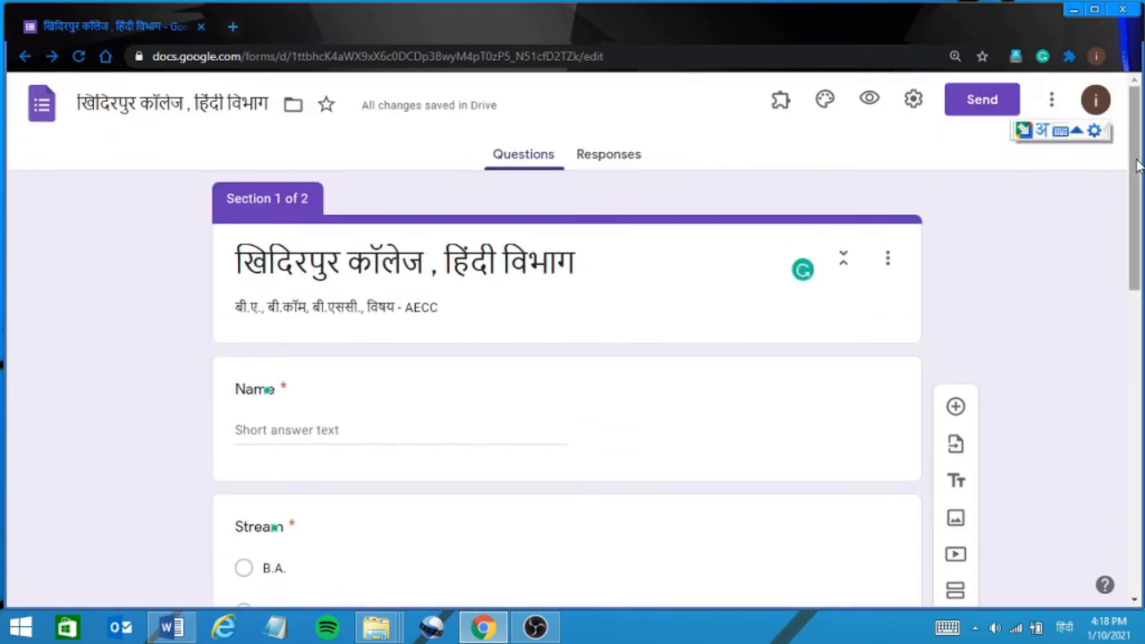
{"action": "left_click", "coordinate": [912, 101]}
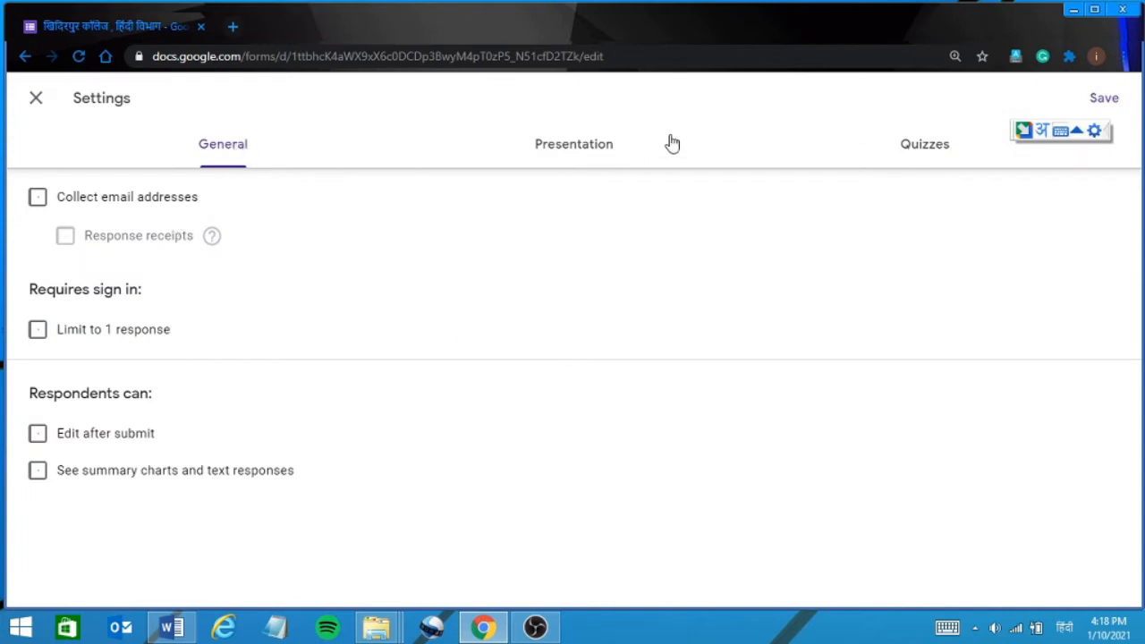
{"action": "left_click", "coordinate": [928, 149]}
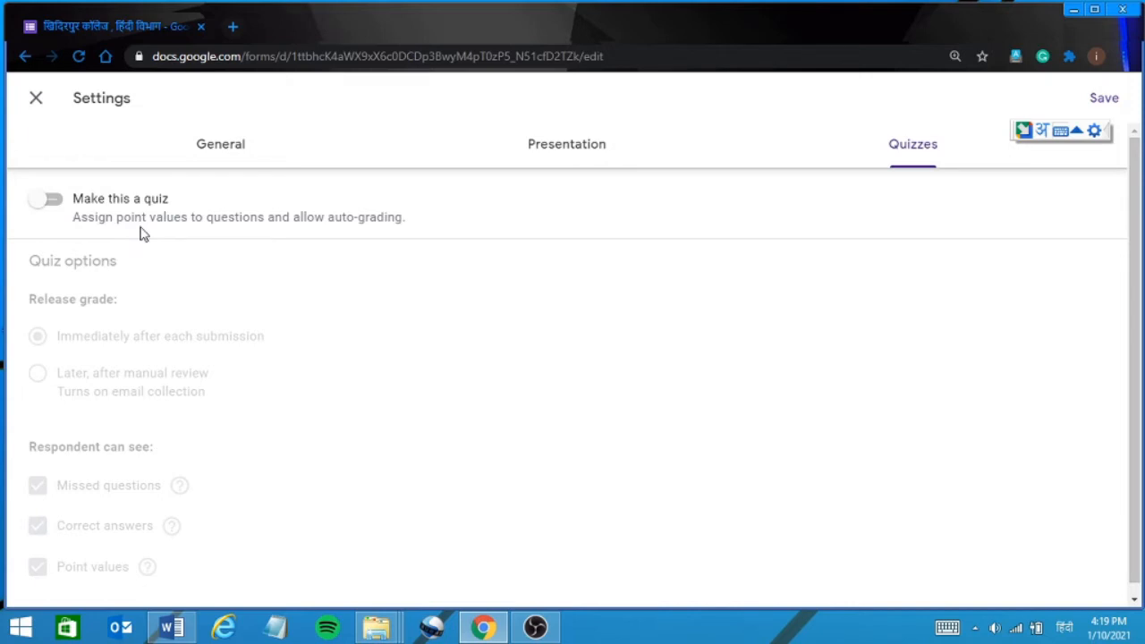
Turn on quiz mode, release grades immediately, and show missed questions, correct answers and point values.
{"action": "left_click", "coordinate": [59, 206]}
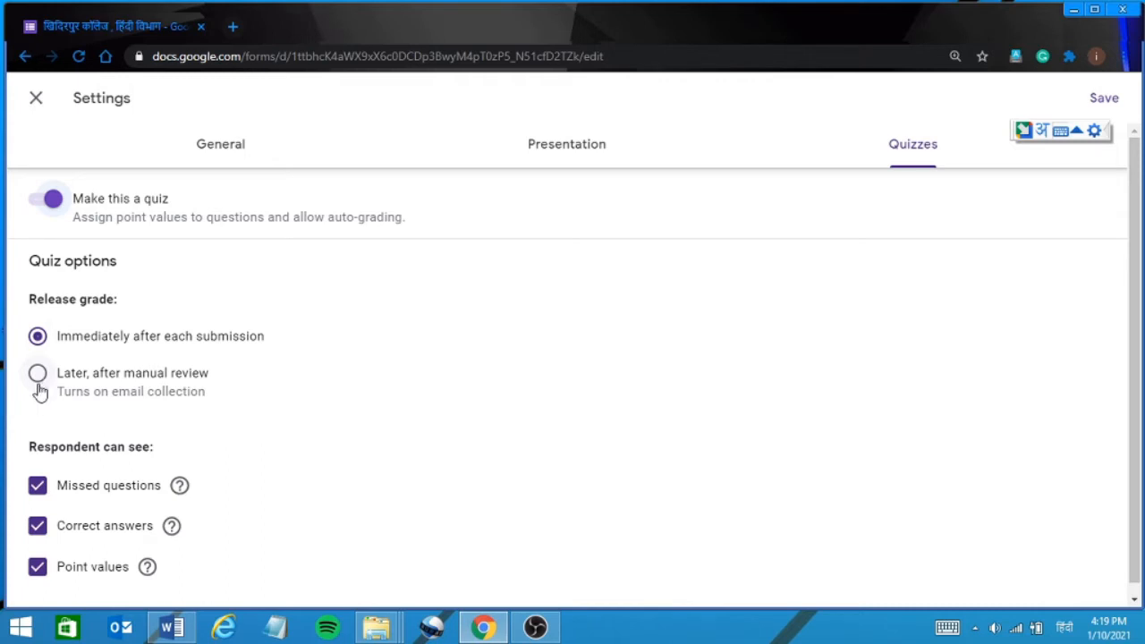
{"action": "left_click", "coordinate": [38, 383]}
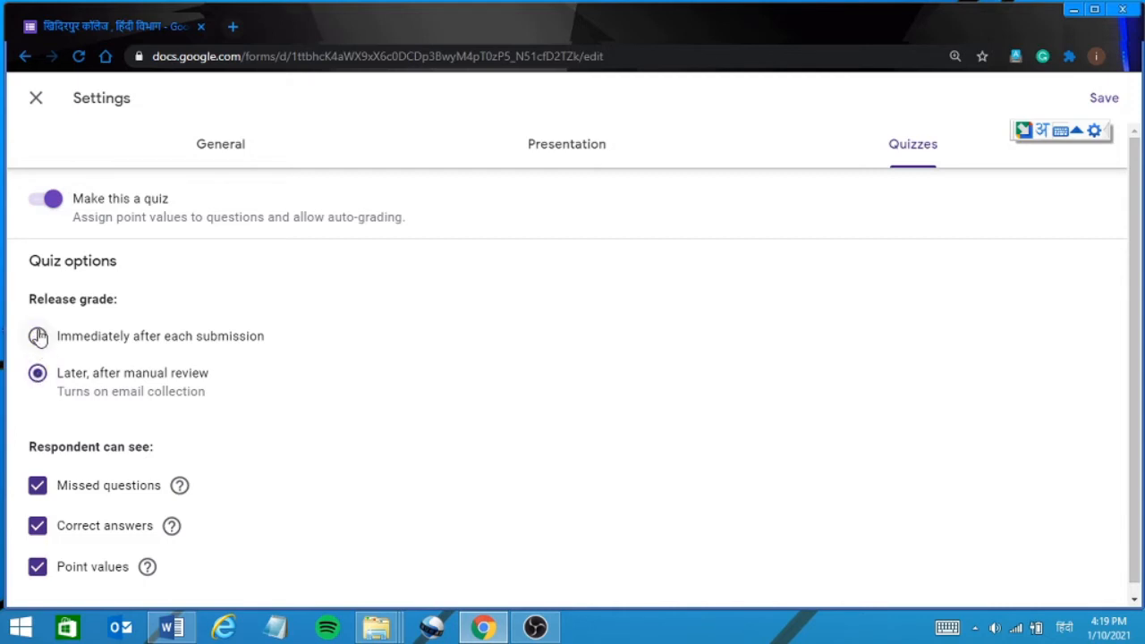
{"action": "left_click", "coordinate": [38, 340]}
{"action": "left_click", "coordinate": [38, 490]}
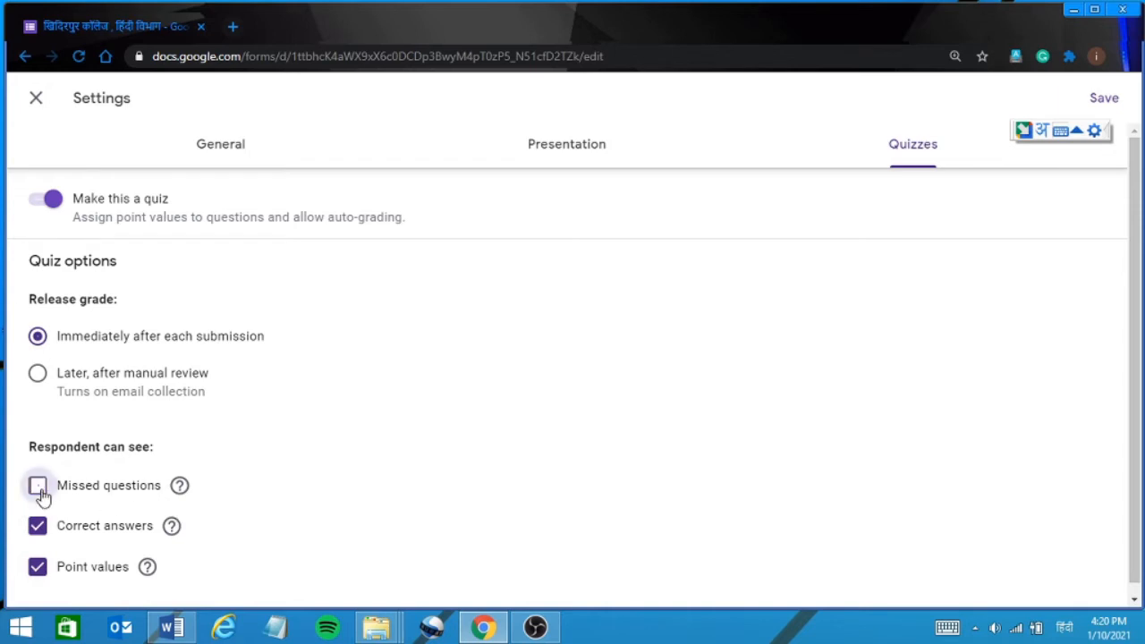
{"action": "left_click", "coordinate": [39, 490]}
{"action": "left_click", "coordinate": [38, 528]}
{"action": "left_click", "coordinate": [38, 532]}
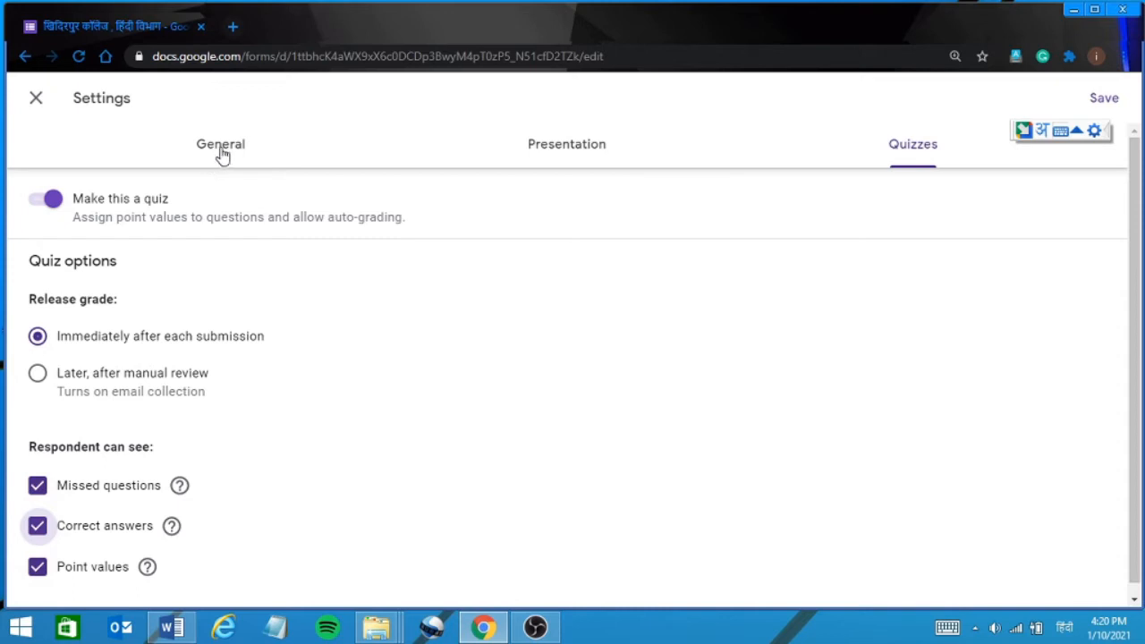
Set the confirmation message to 'आपकी प्रतिक्रिया दर्ज कर ली गई है।'.
{"action": "left_click", "coordinate": [564, 153]}
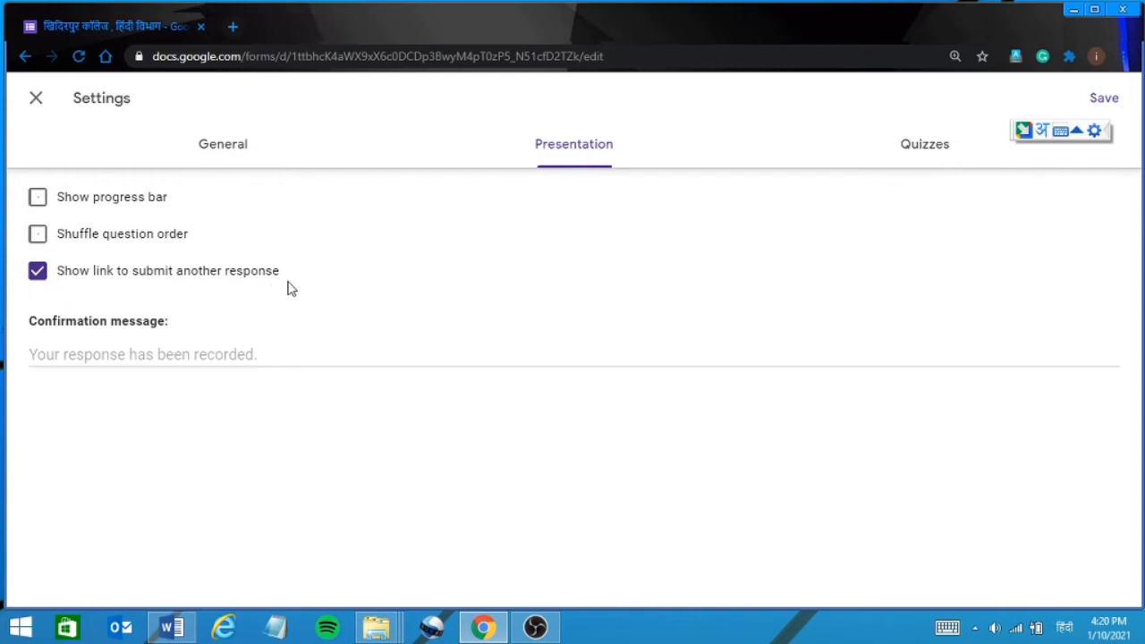
{"action": "left_click", "coordinate": [46, 362]}
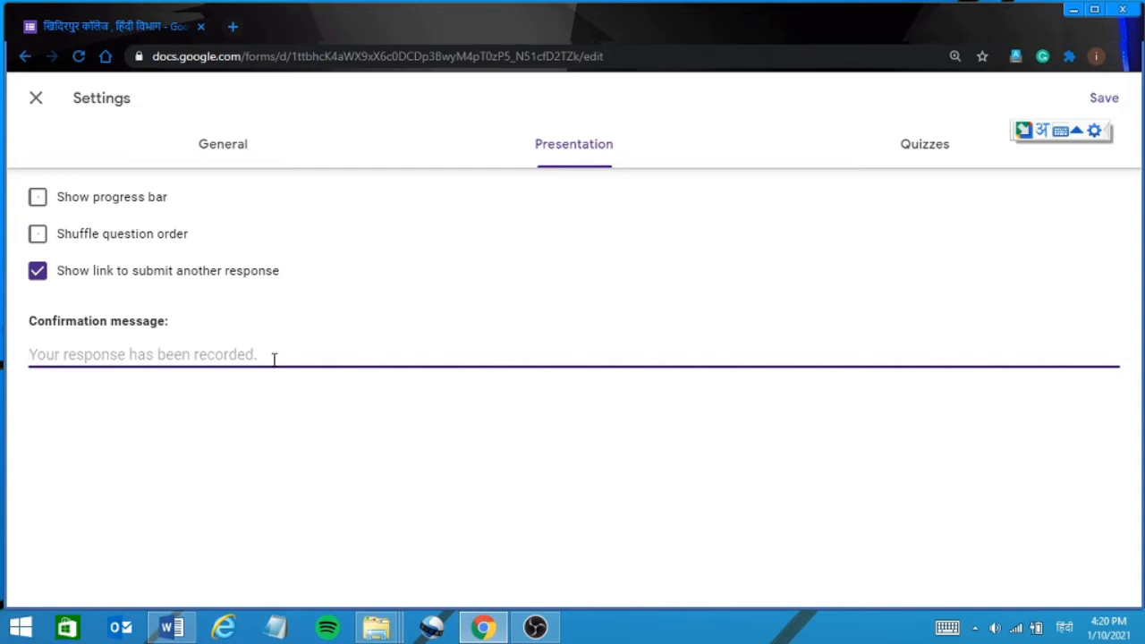
{"action": "type", "text": "आप"}
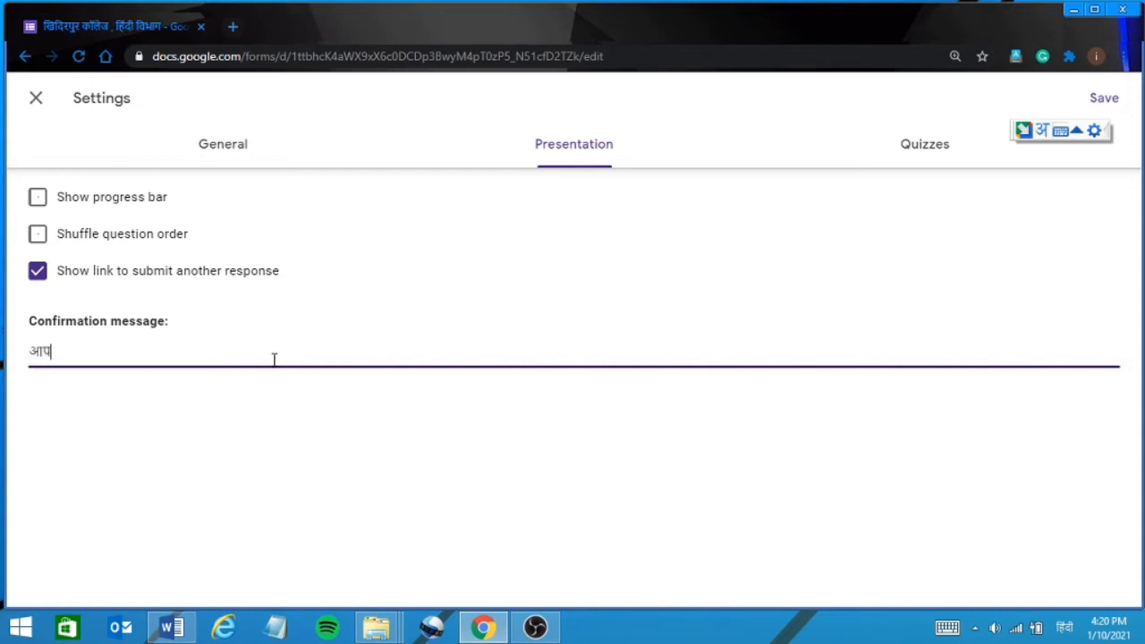
{"action": "type", "text": "की प्रतिक्रिया दग"}
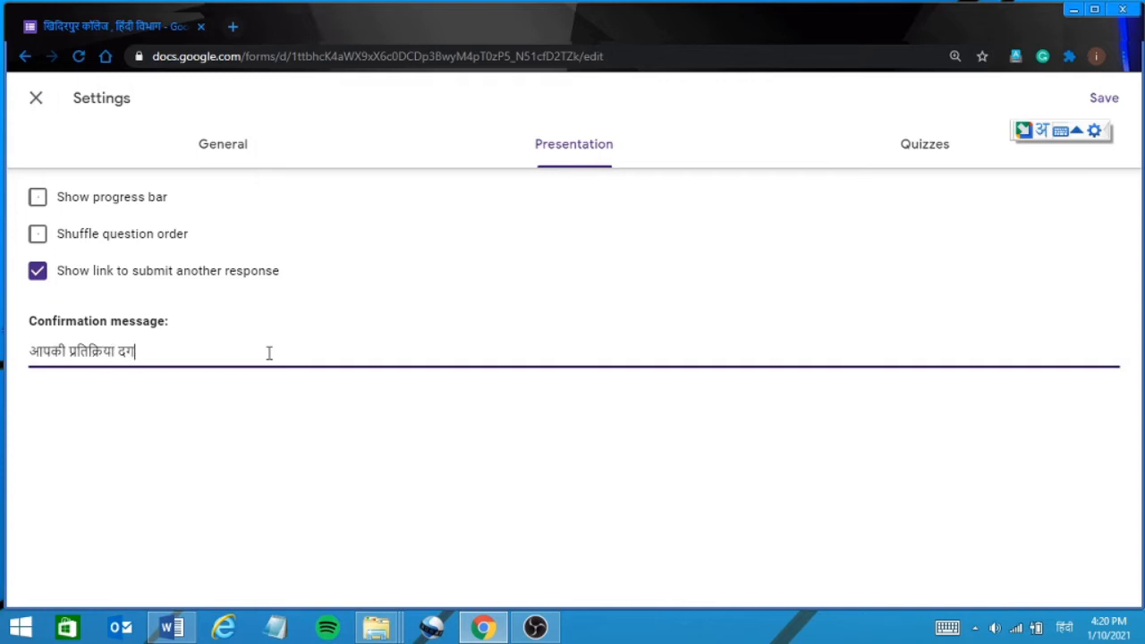
{"action": "type", "text": "्ज"}
{"action": "type", "text": " कर त"}
{"action": "type", "text": "ी गई"}
{"action": "type", "text": " ह"}
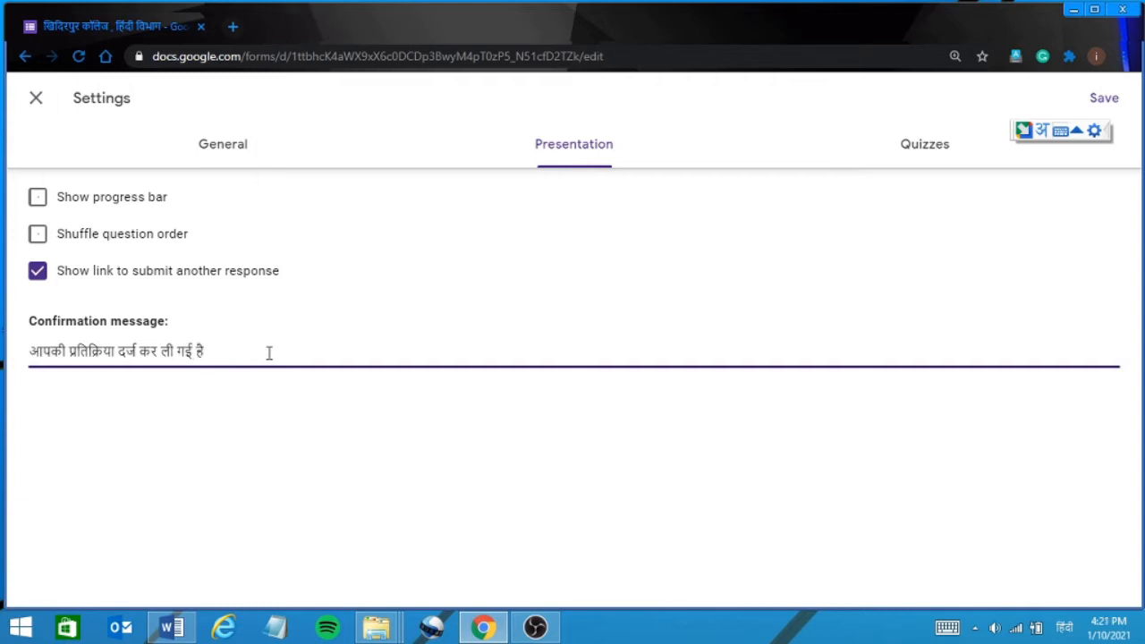
{"action": "type", "text": "ै।"}
Keep question order unshuffled after trying the Shuffle question order toggle.
{"action": "left_click", "coordinate": [36, 236]}
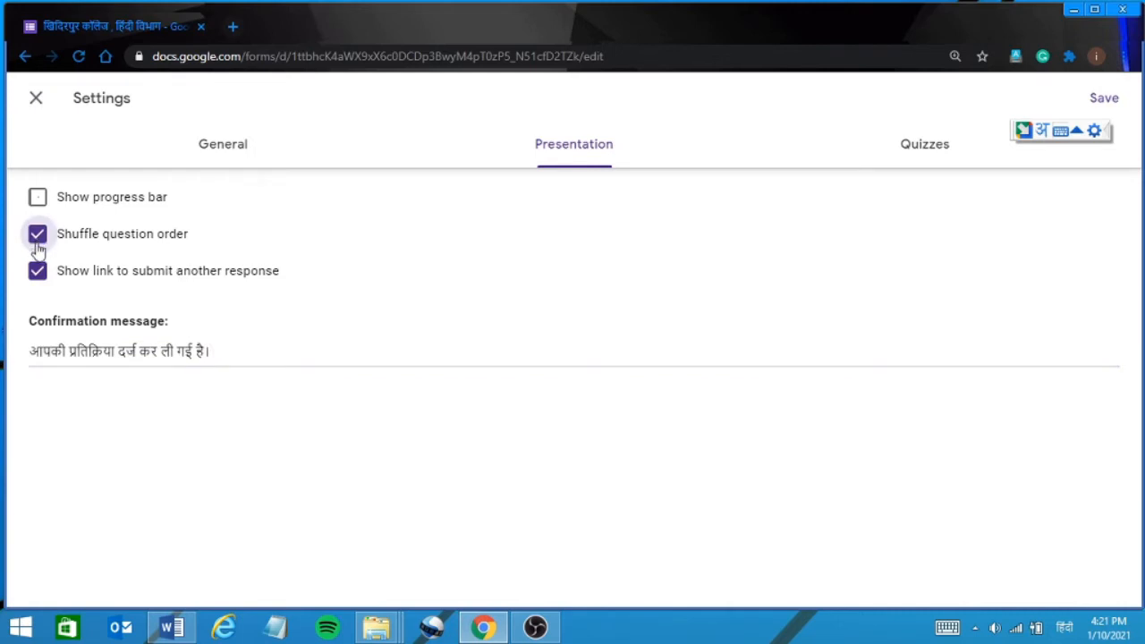
{"action": "left_click", "coordinate": [36, 237]}
{"action": "left_click", "coordinate": [228, 154]}
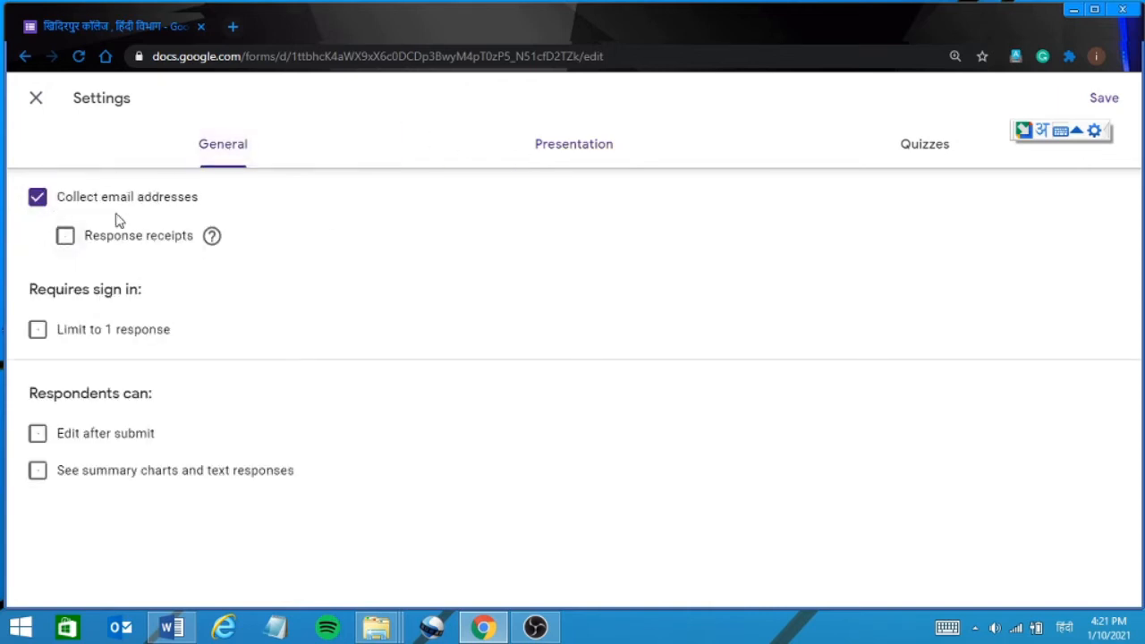
Turn on response receipts and set them to 'Always'.
{"action": "left_click", "coordinate": [55, 225]}
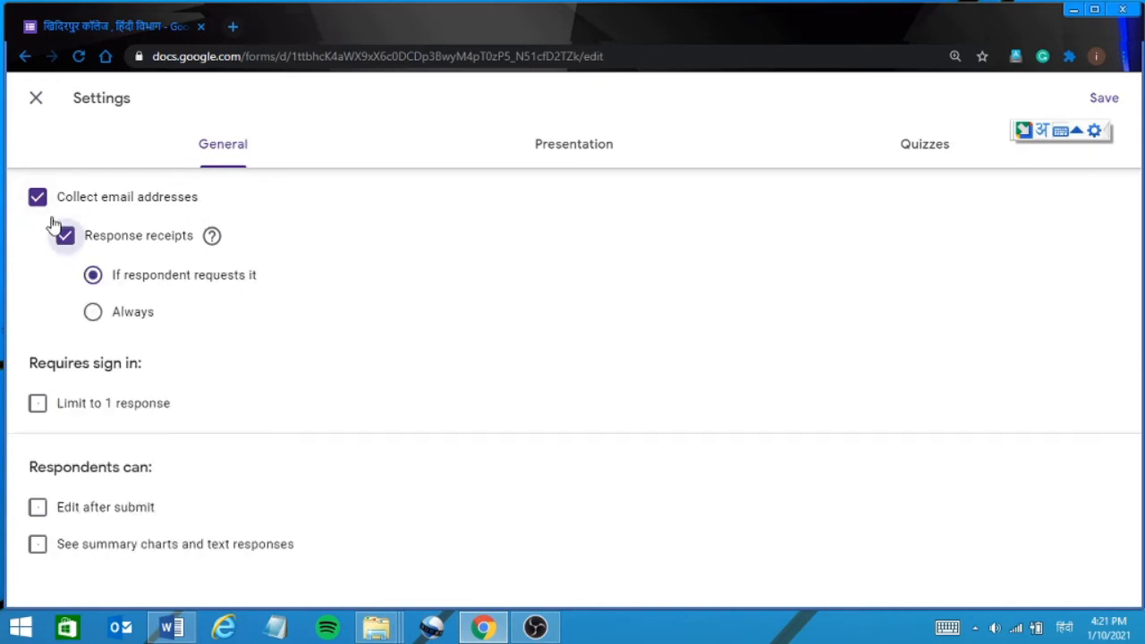
{"action": "left_click", "coordinate": [65, 241]}
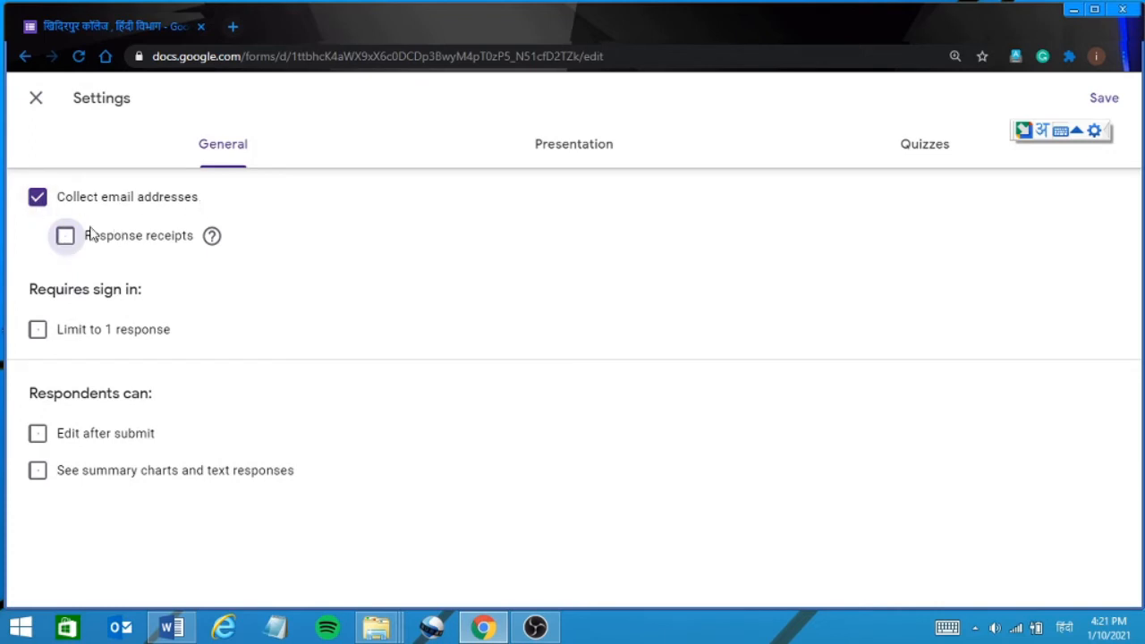
{"action": "left_click", "coordinate": [64, 240]}
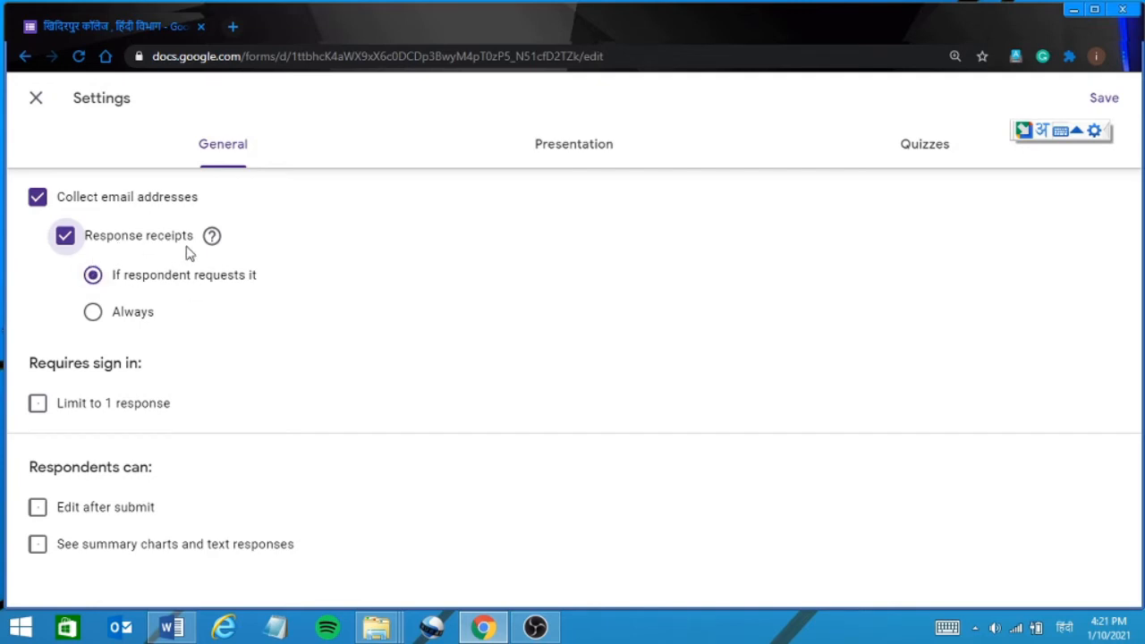
{"action": "left_click", "coordinate": [93, 313]}
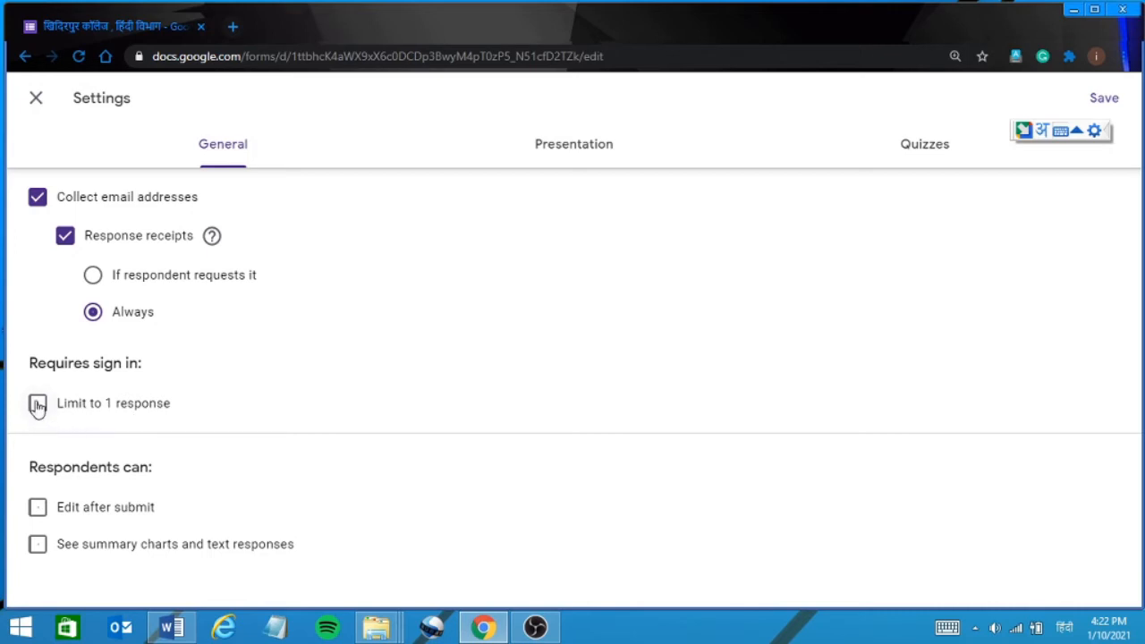
Limit each respondent to 1 response and save the settings.
{"action": "left_click", "coordinate": [38, 408]}
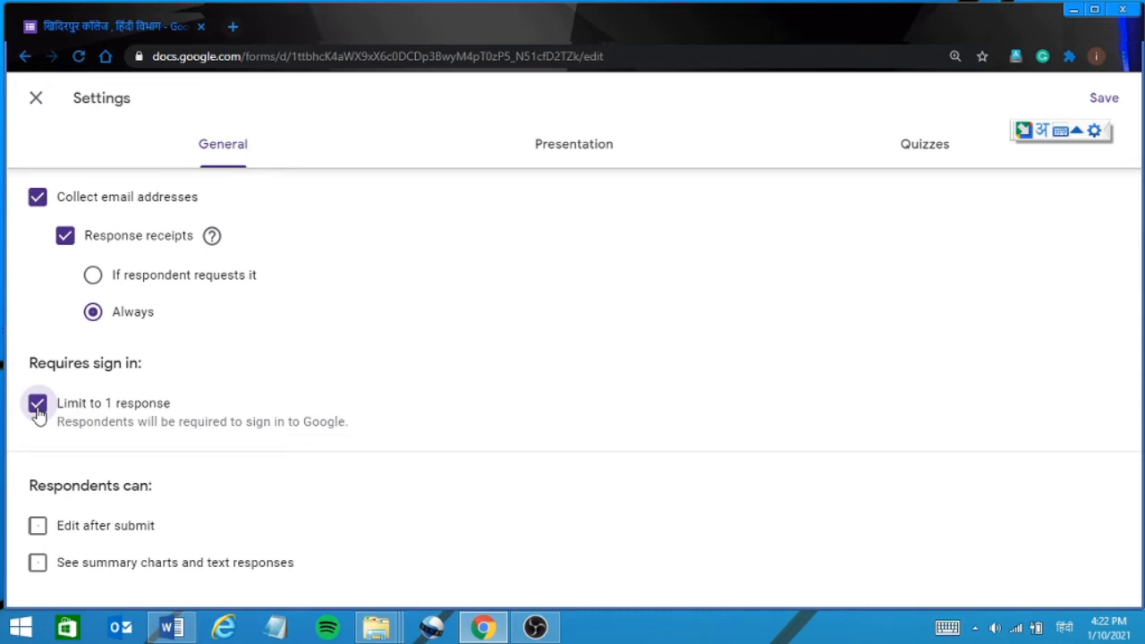
{"action": "left_click", "coordinate": [37, 408]}
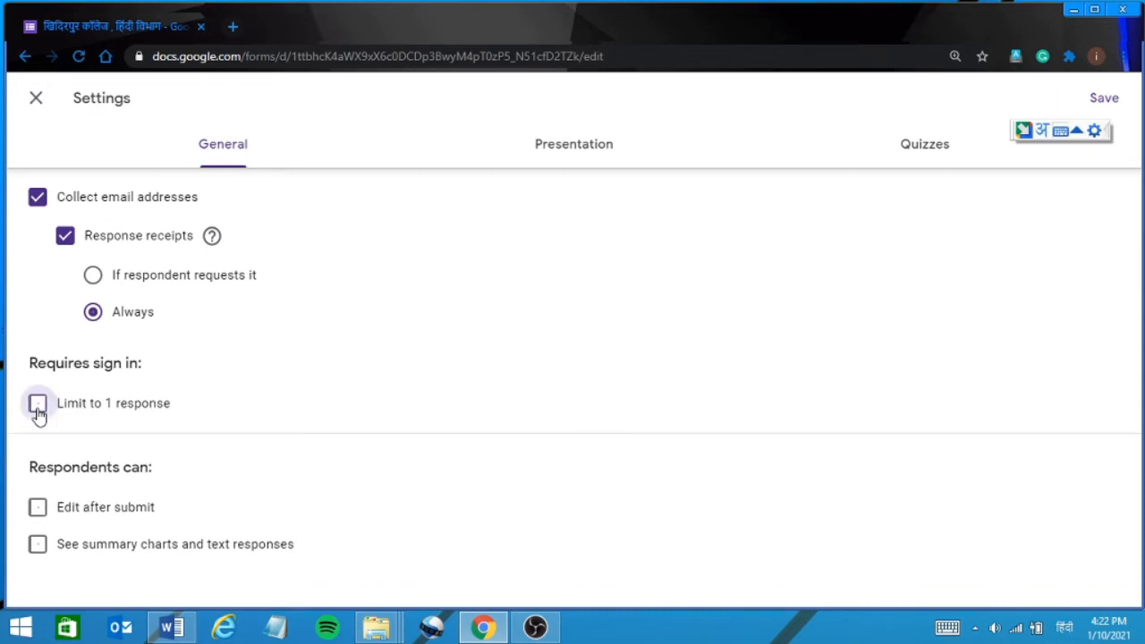
{"action": "left_click", "coordinate": [38, 408]}
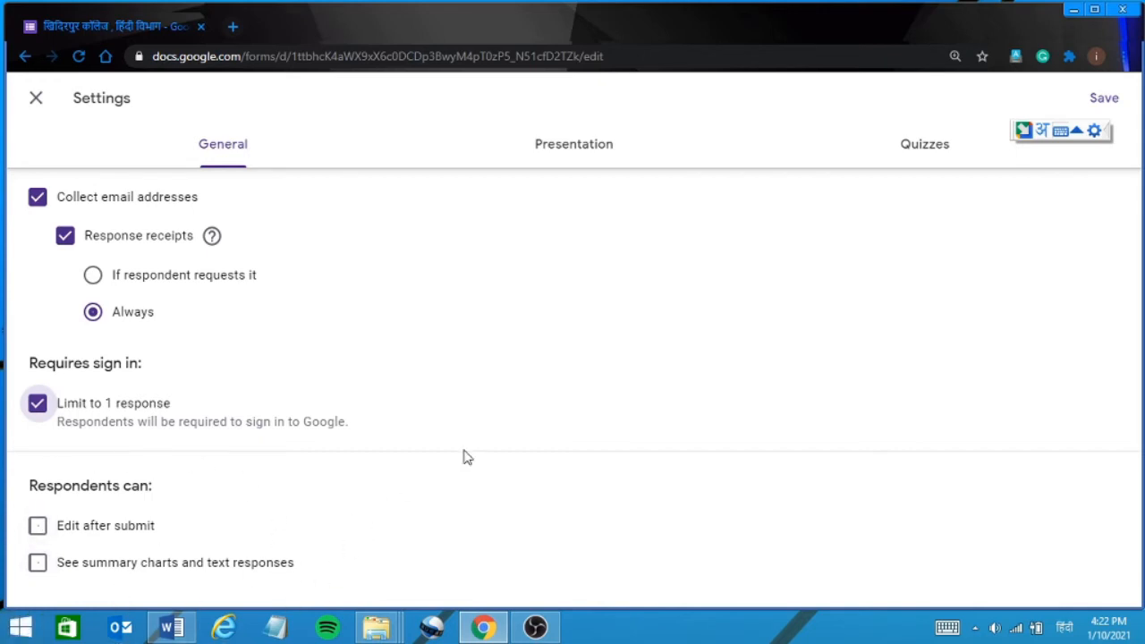
{"action": "left_click", "coordinate": [1104, 101]}
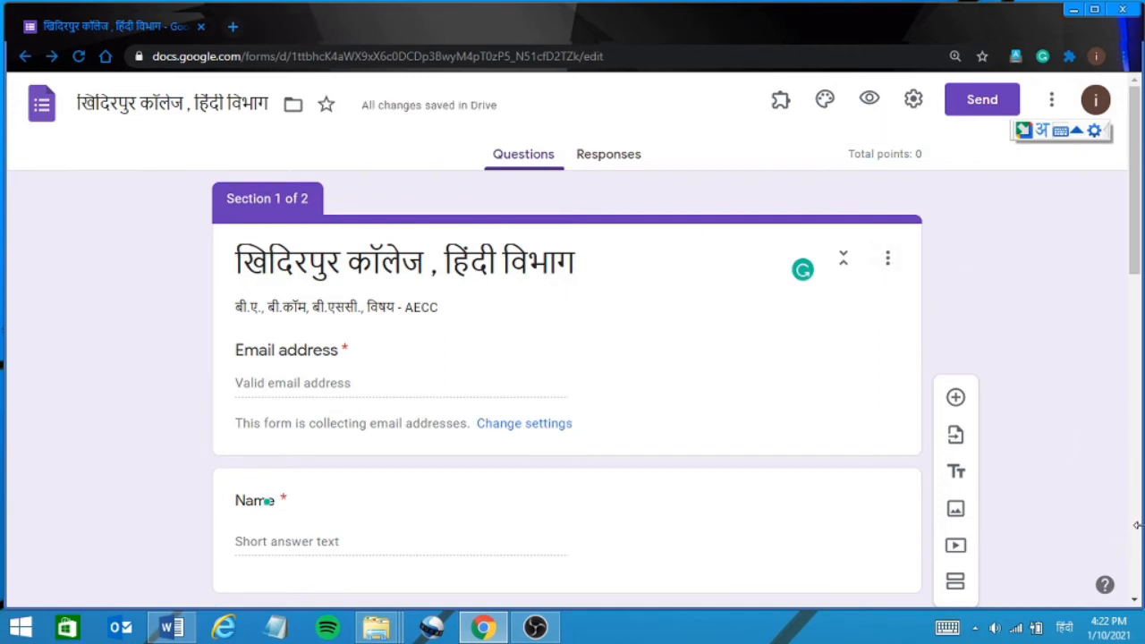
Begin typing the first MIL HINDI question title '1) मंत्र कहानी के लेखक कौन ह'.
{"action": "left_click", "coordinate": [1134, 354]}
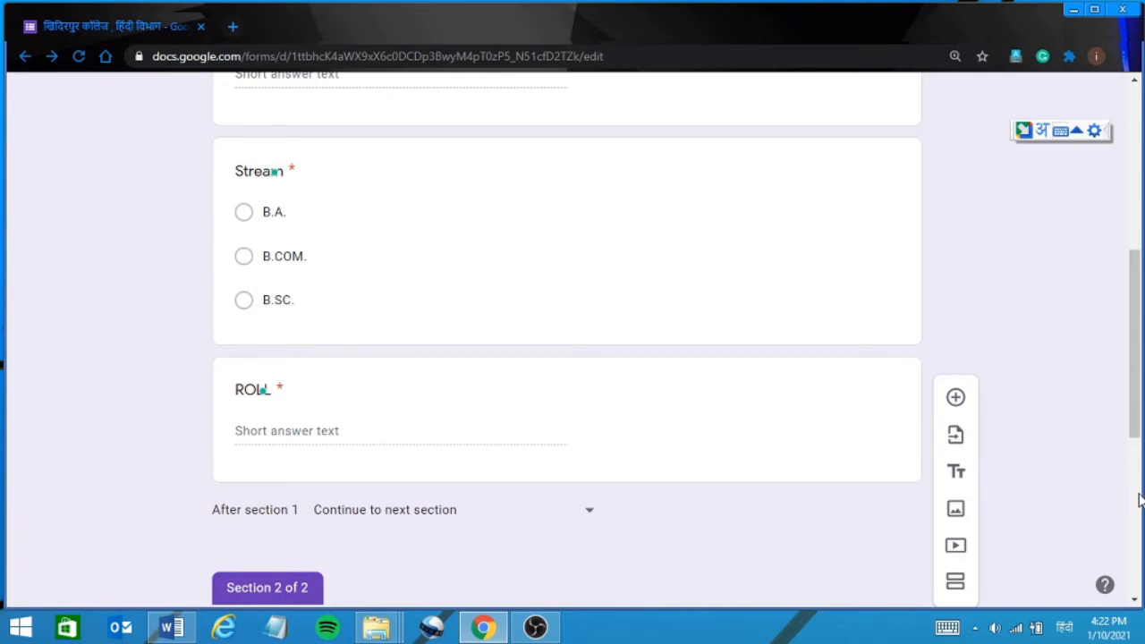
{"action": "left_click", "coordinate": [1137, 503]}
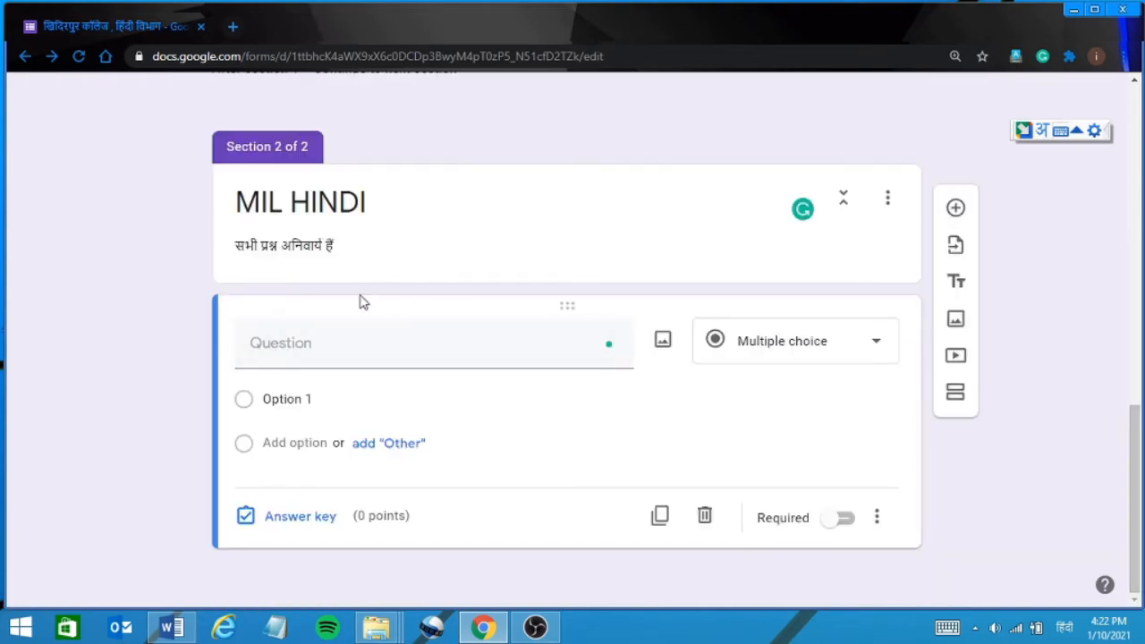
{"action": "left_click", "coordinate": [328, 352]}
{"action": "type", "text": "1"}
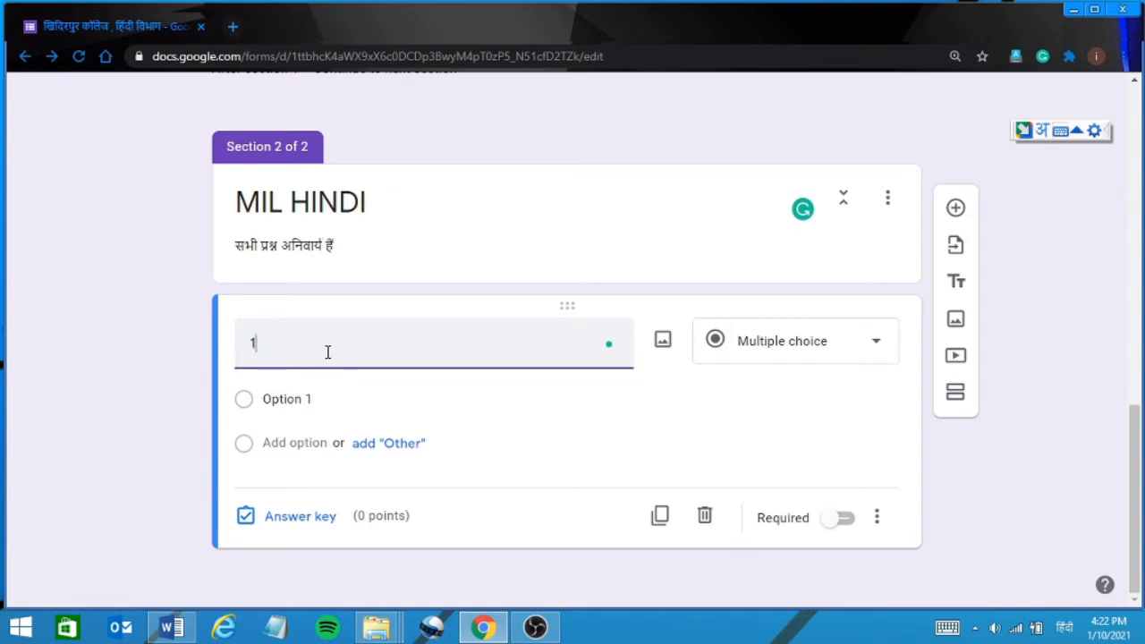
{"action": "type", "text": ")"}
{"action": "type", "text": "मंत्र कहा"}
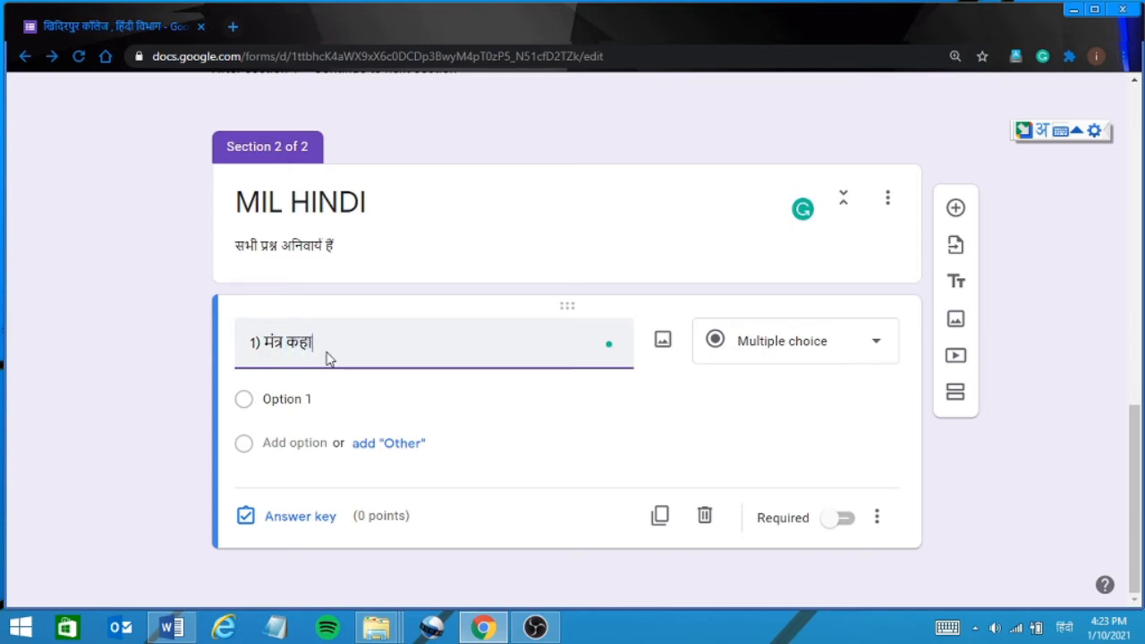
{"action": "type", "text": "नी के"}
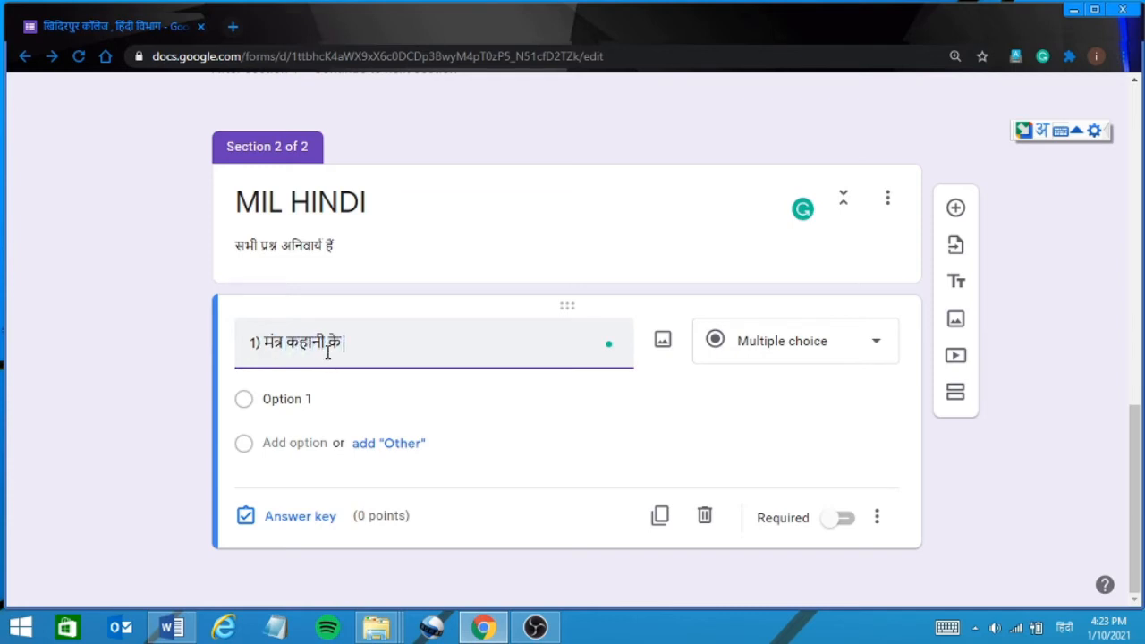
{"action": "type", "text": " लेखक कौन"}
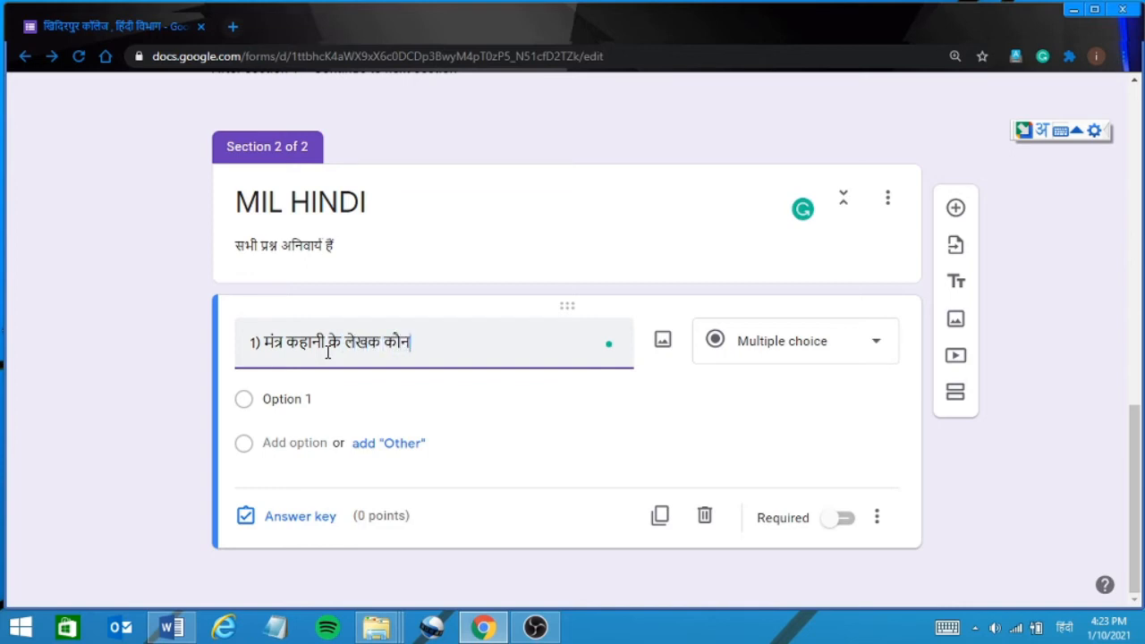
{"action": "type", "text": " ह"}
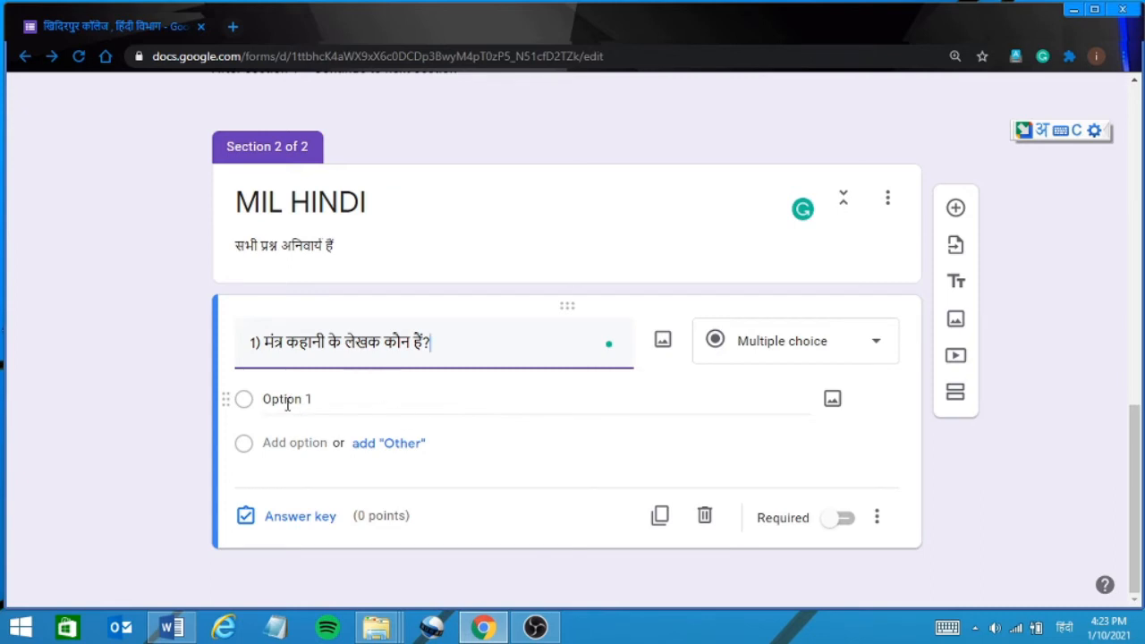
Keep question 1 as multiple choice and make महादेवी its first option.
{"action": "left_click", "coordinate": [358, 400]}
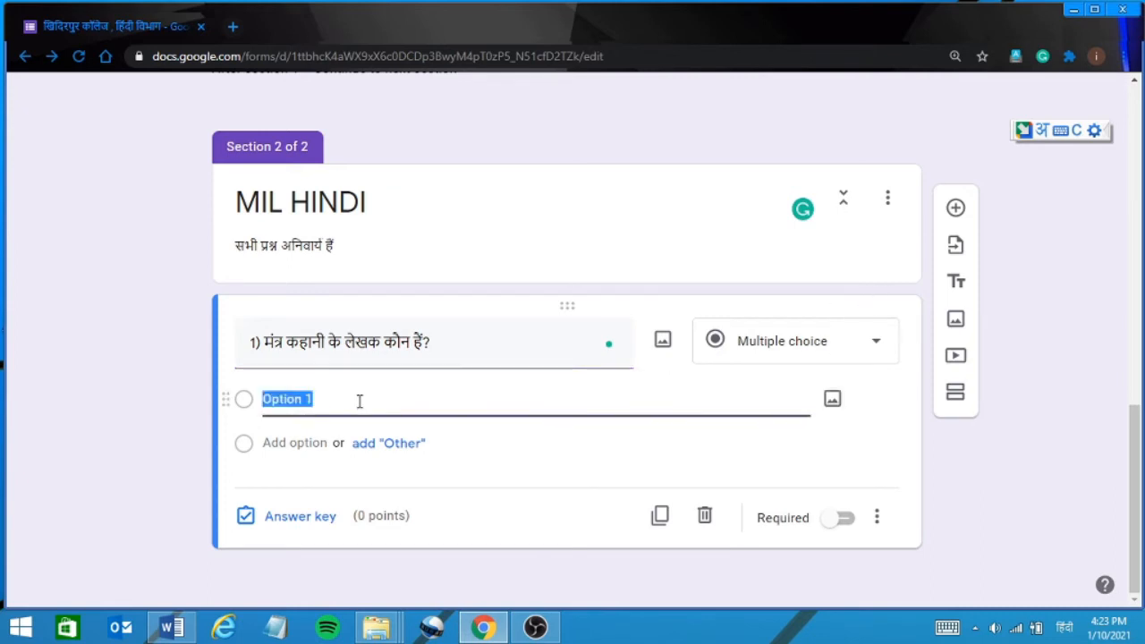
{"action": "left_click", "coordinate": [853, 338]}
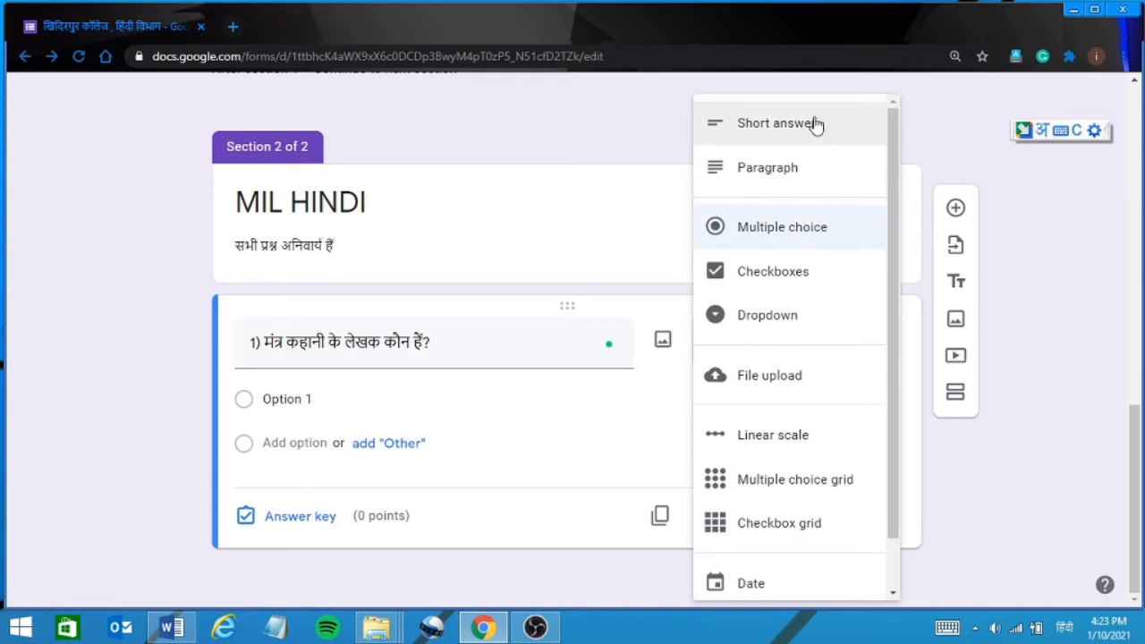
{"action": "left_click", "coordinate": [818, 230]}
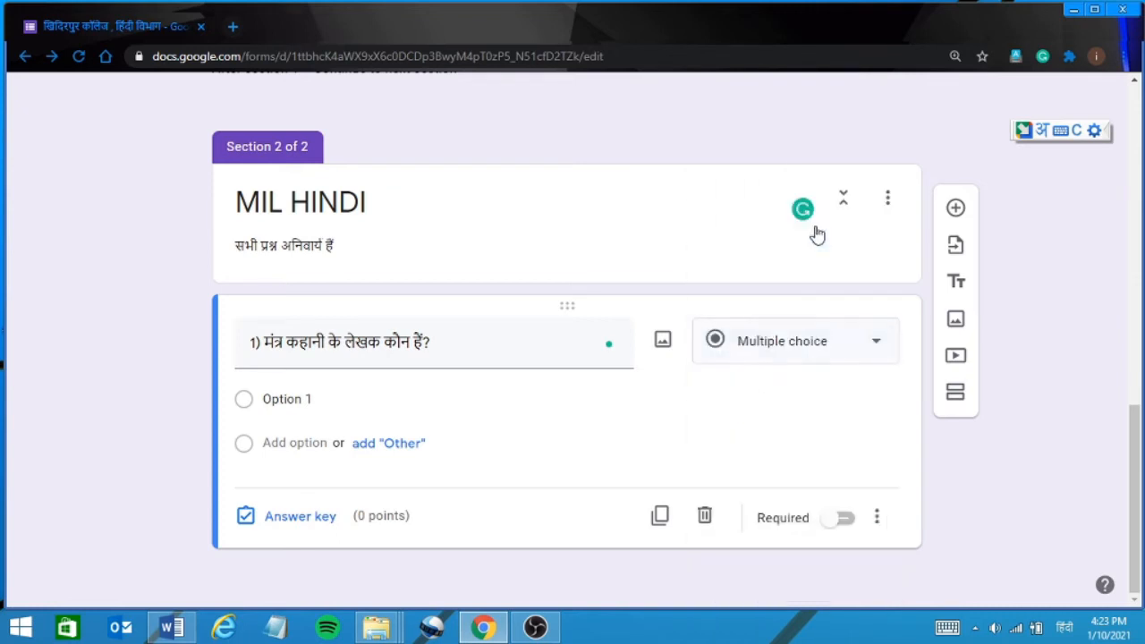
{"action": "left_click", "coordinate": [309, 398]}
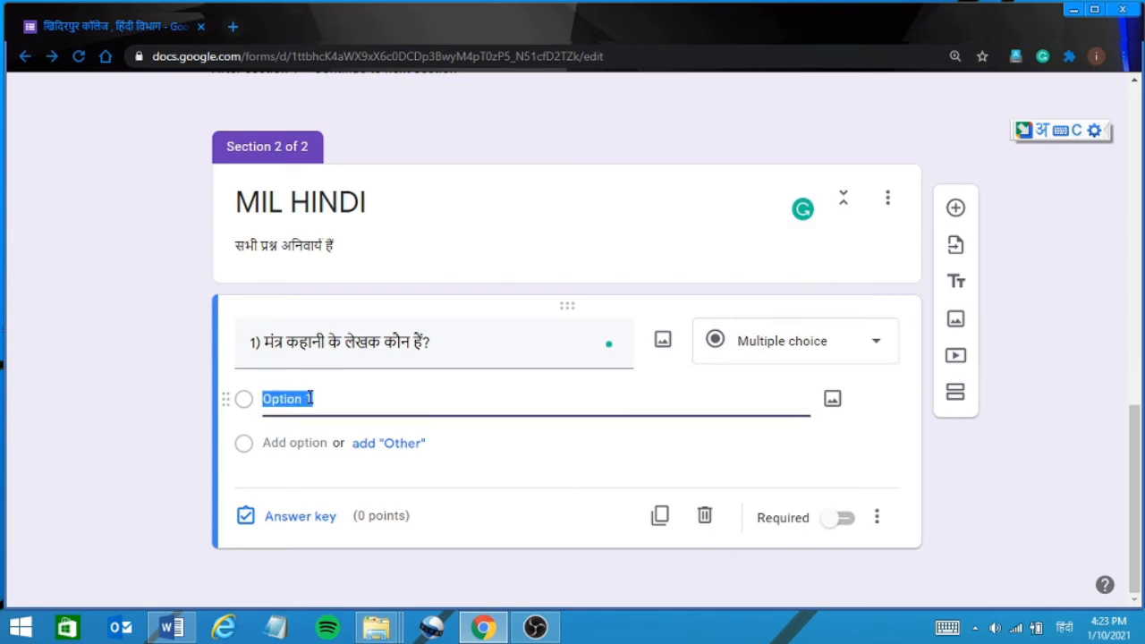
{"action": "type", "text": "cueosb"}
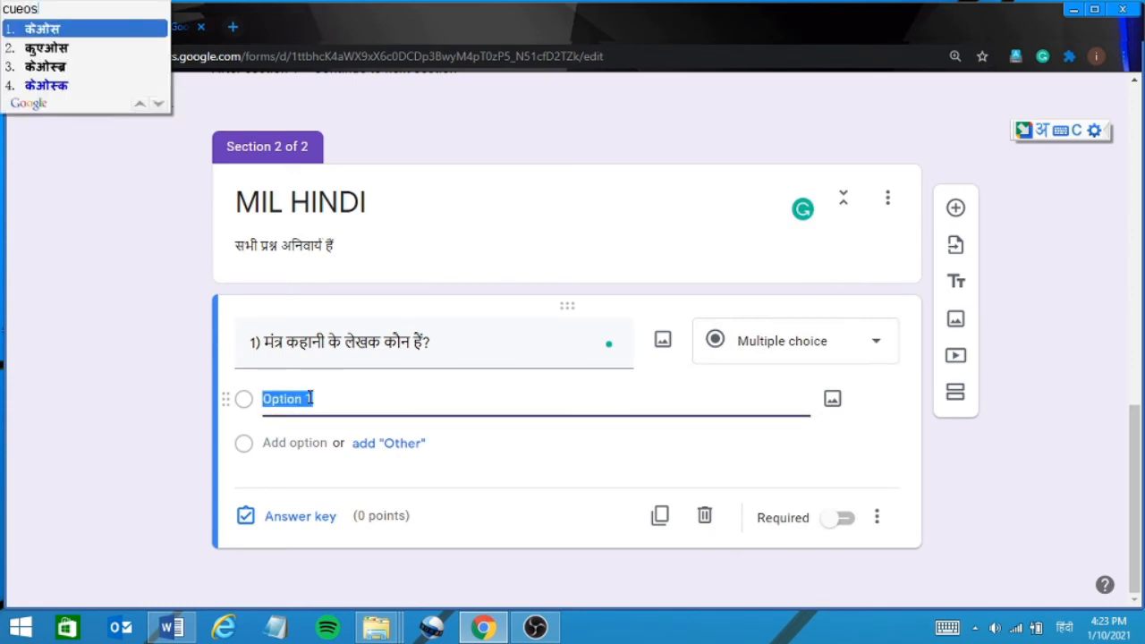
{"action": "key", "text": "BackSpace"}
{"action": "key", "text": "BackSpace"}
{"action": "key", "text": "BackSpace"}
{"action": "key", "text": "BackSpace"}
{"action": "key", "text": "BackSpace"}
{"action": "key", "text": "BackSpace"}
{"action": "key", "text": "BackSpace"}
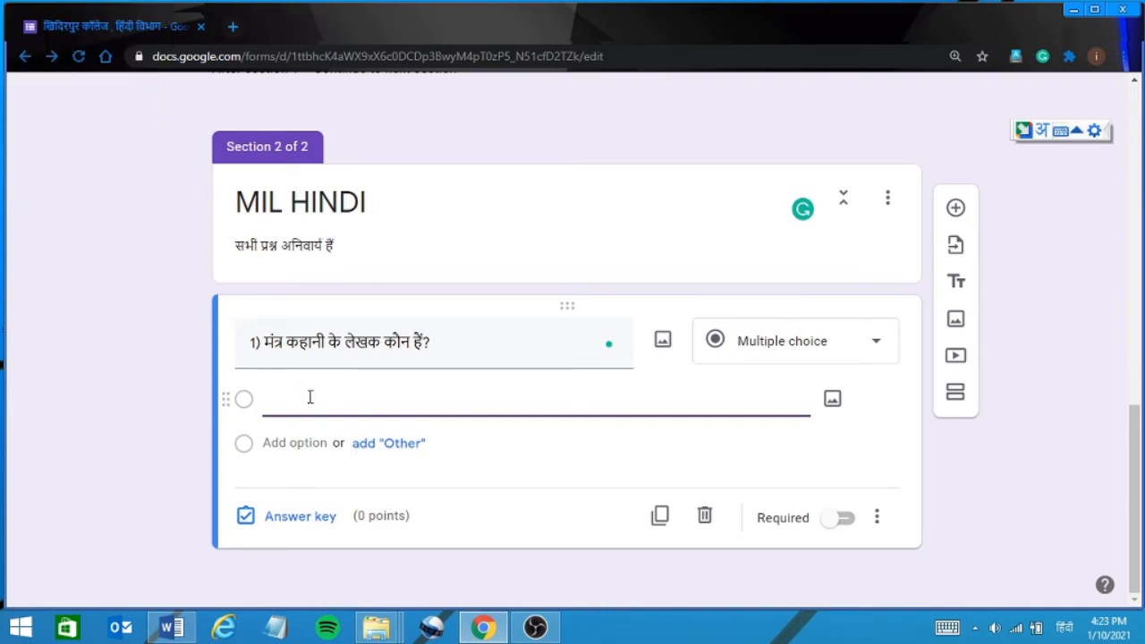
{"action": "type", "text": "महादेवी"}
Add the options प्रेमचंद, निर्मल वर्मा and नागार्जुन to question 1.
{"action": "left_click", "coordinate": [295, 443]}
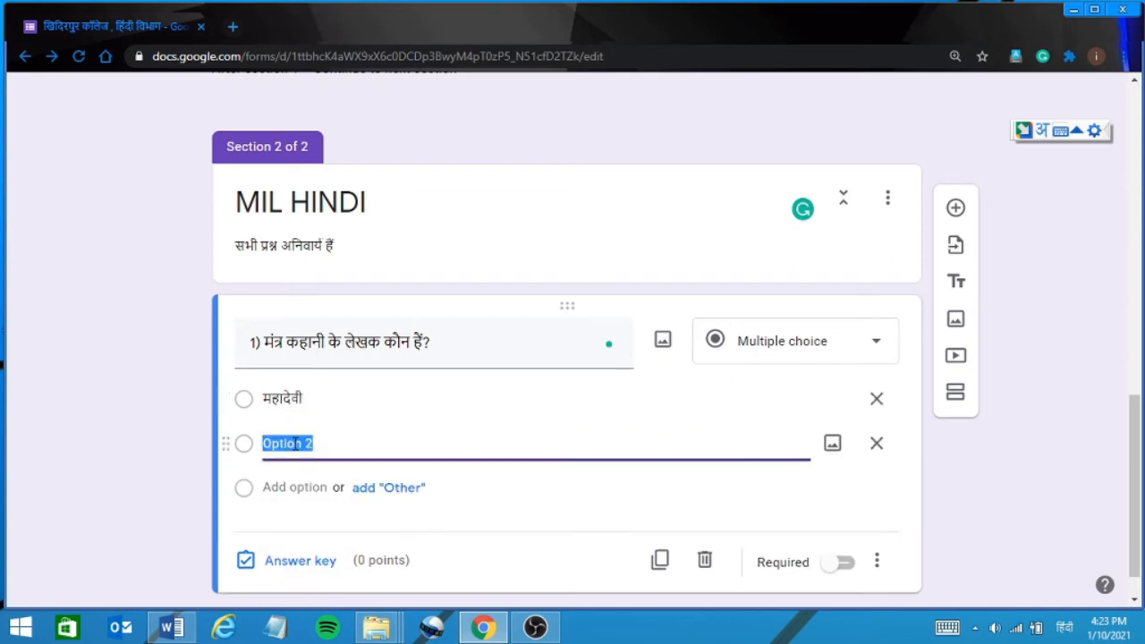
{"action": "type", "text": "प्रेमचंद्"}
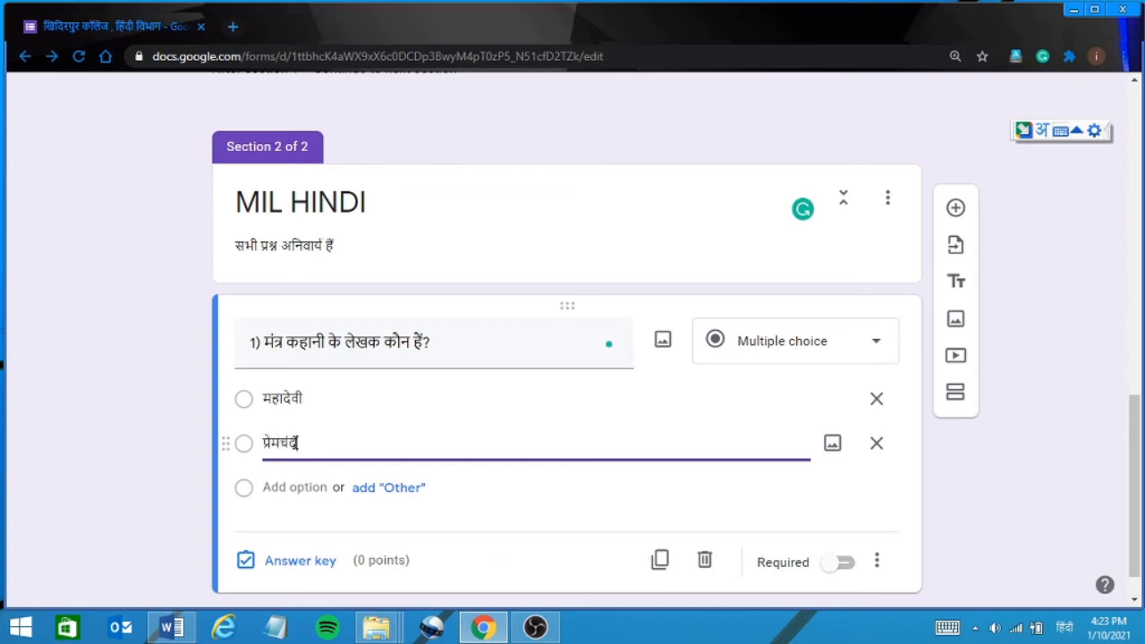
{"action": "key", "text": "BackSpace"}
{"action": "left_click", "coordinate": [288, 487]}
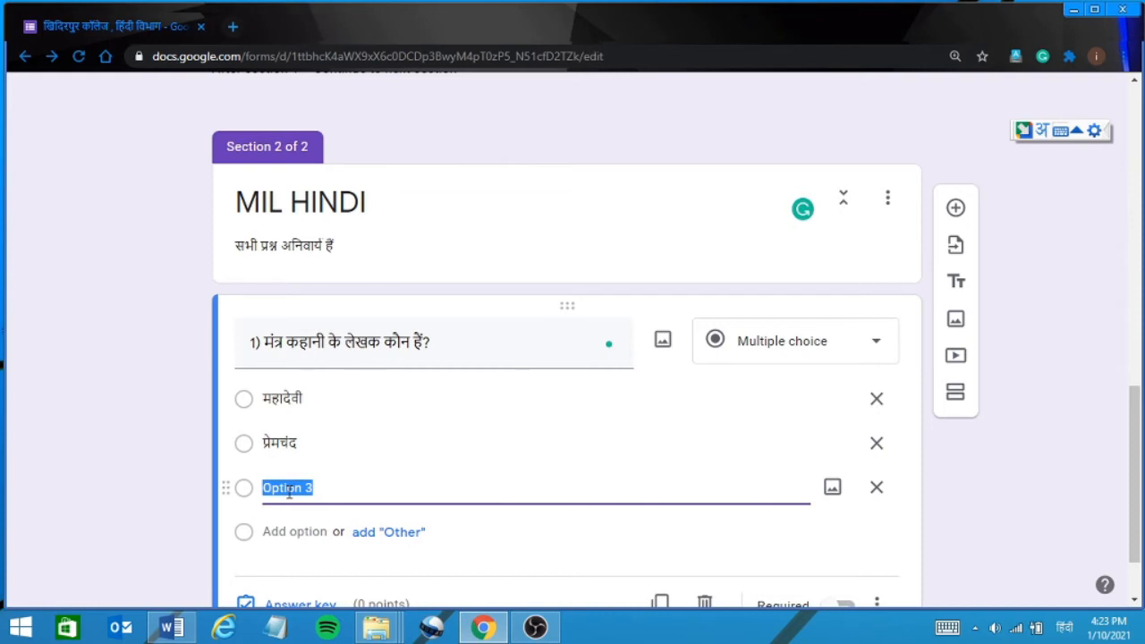
{"action": "type", "text": "निर"}
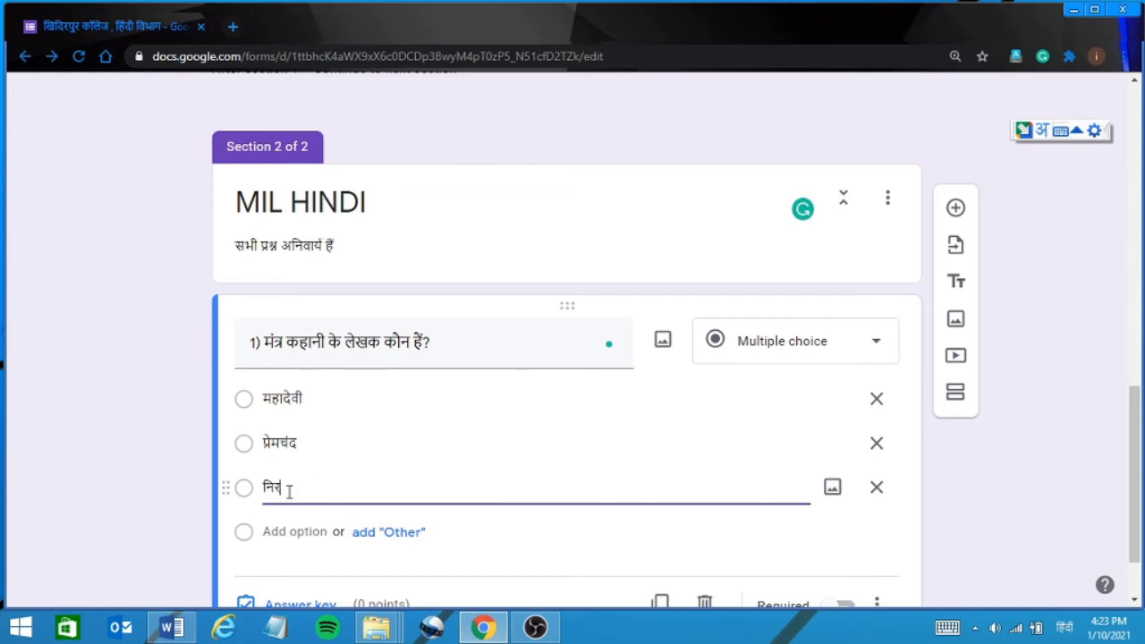
{"action": "type", "text": "्मल वर्मा"}
{"action": "left_click", "coordinate": [284, 532]}
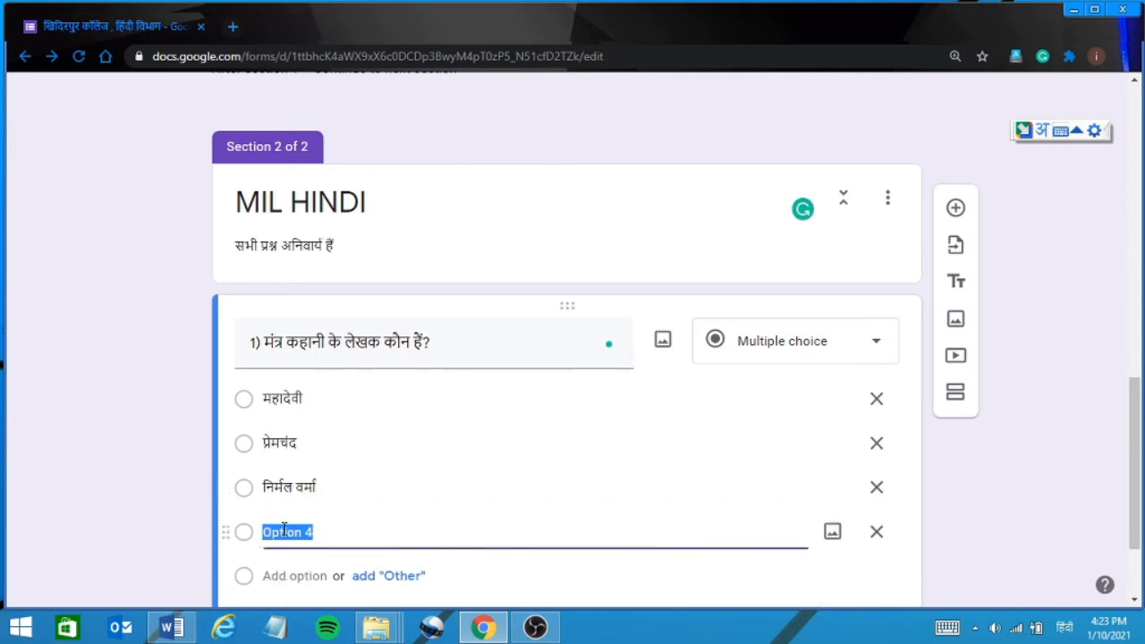
{"action": "type", "text": "नाग"}
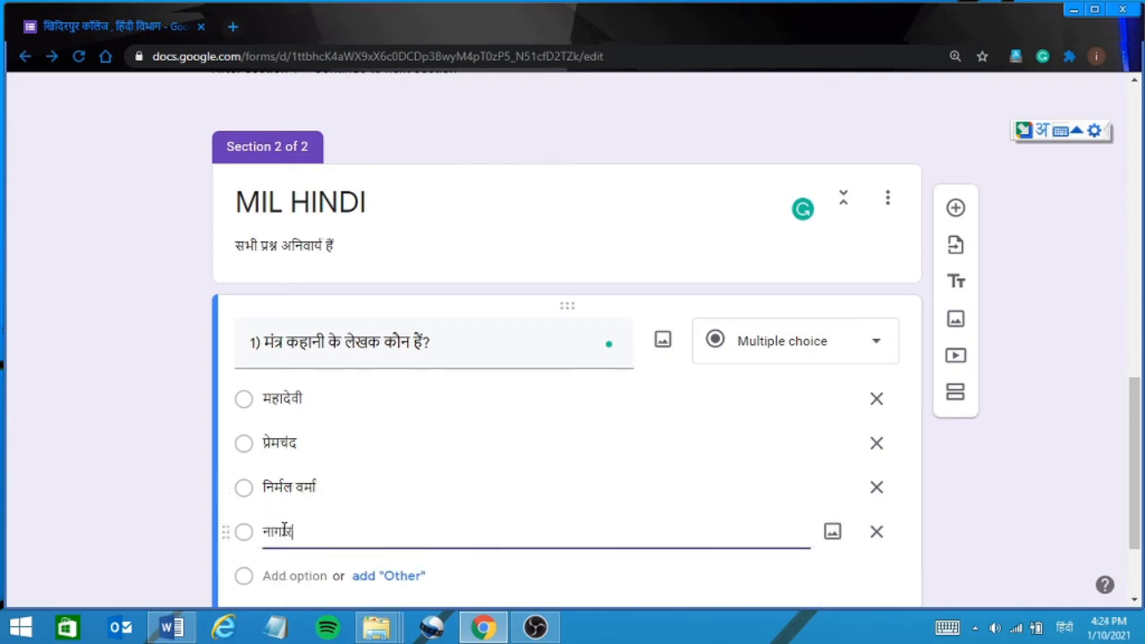
{"action": "type", "text": "ार्जुन"}
{"action": "left_click", "coordinate": [604, 573]}
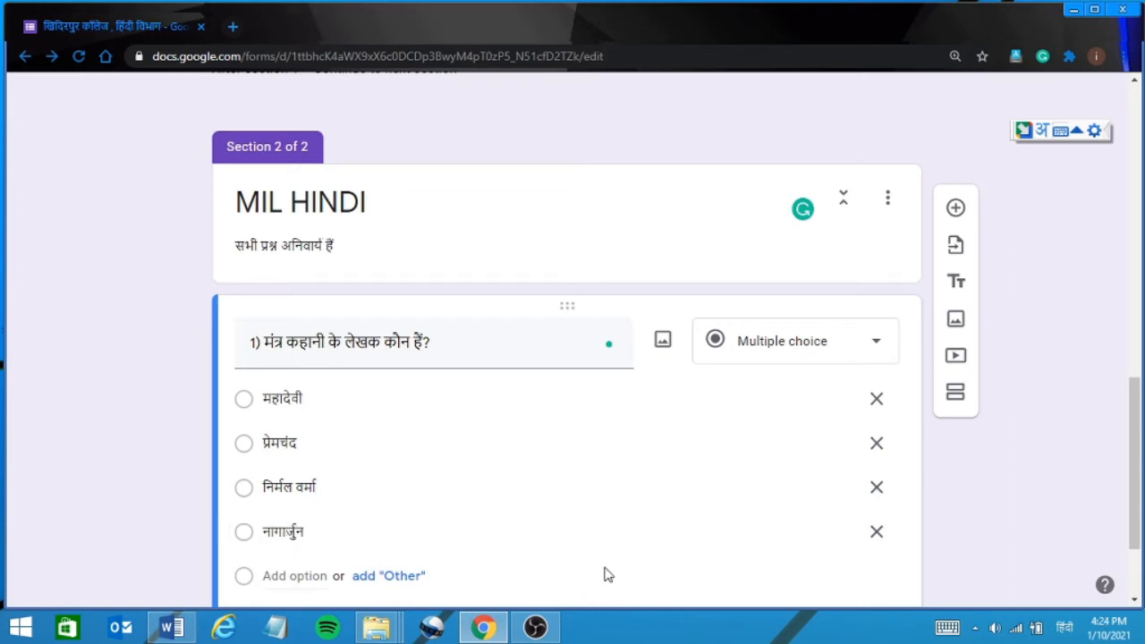
Key प्रेमचंद as the correct answer, worth 2 points.
{"action": "left_click", "coordinate": [1135, 583]}
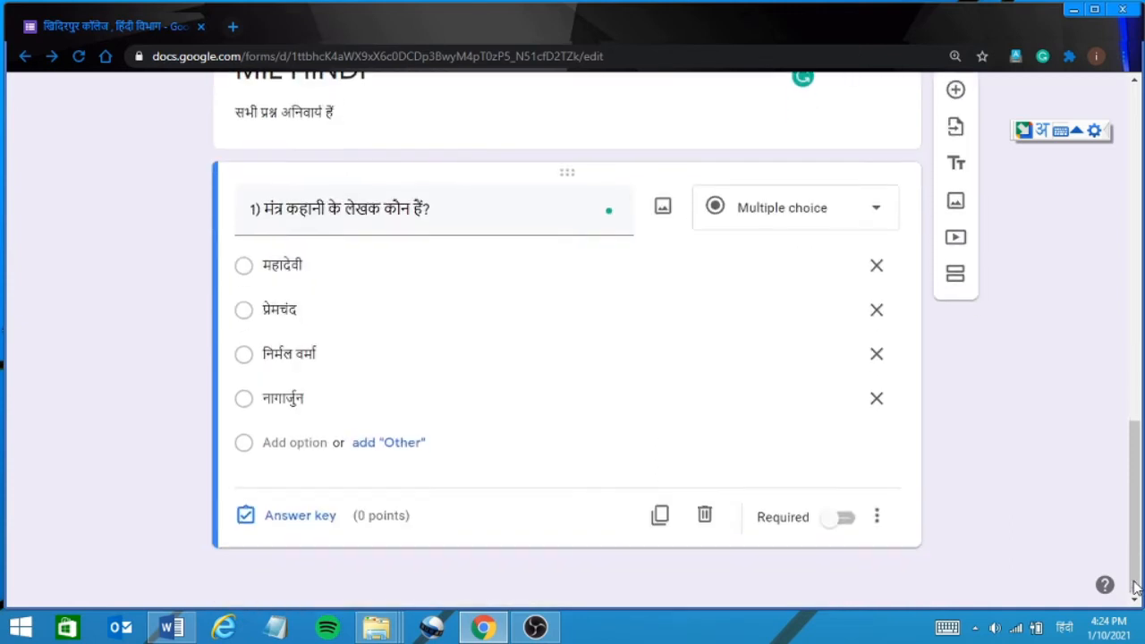
{"action": "left_click", "coordinate": [296, 517]}
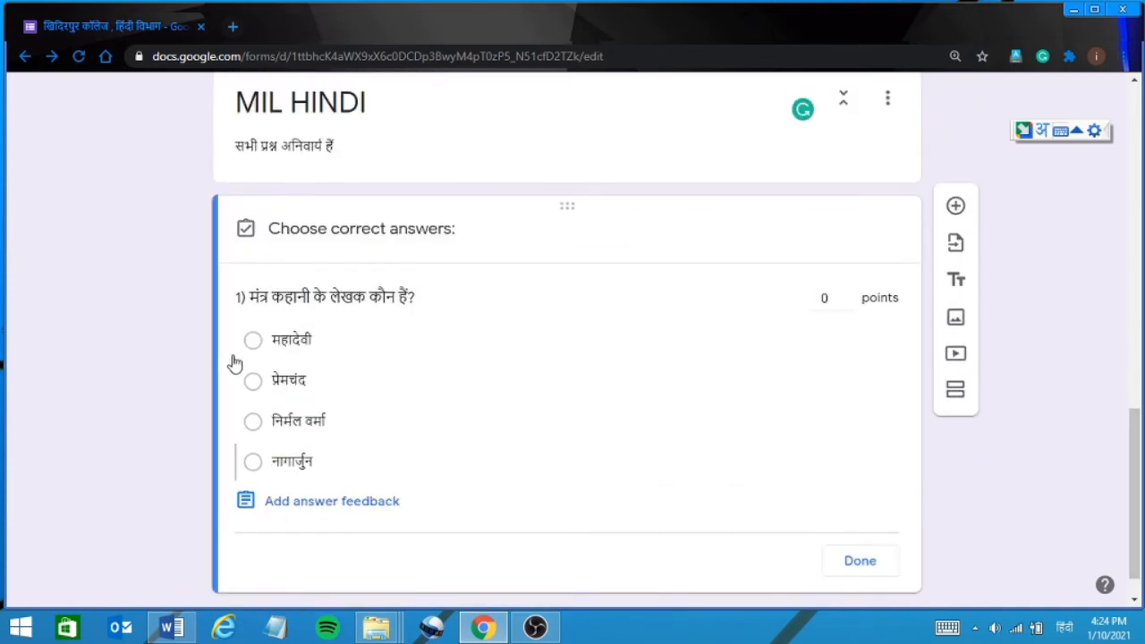
{"action": "left_click", "coordinate": [253, 382]}
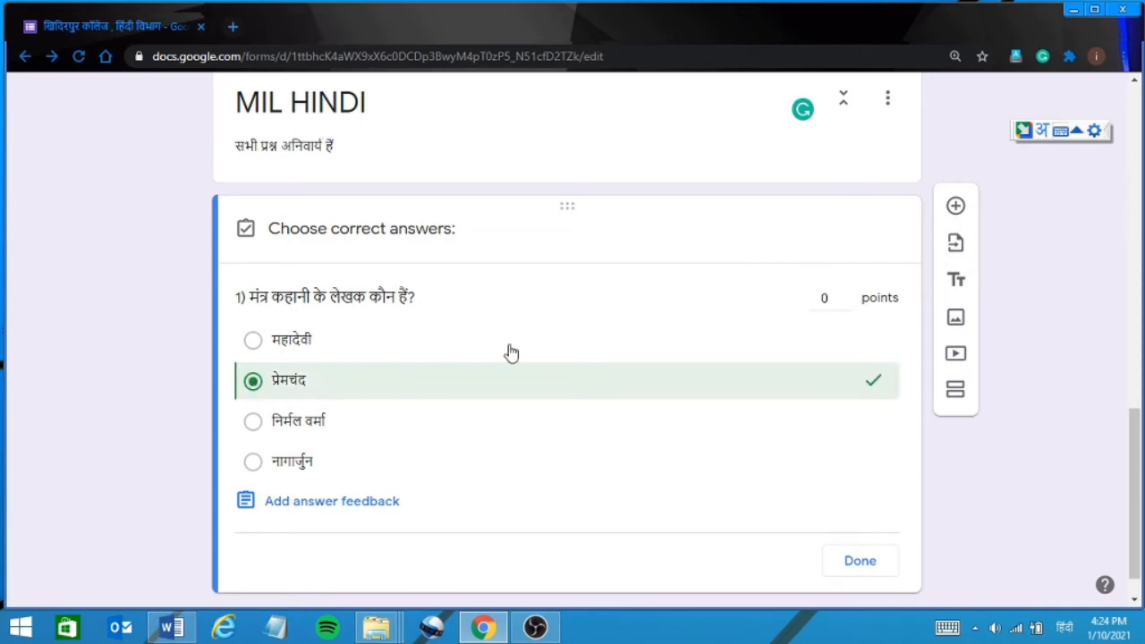
{"action": "left_click", "coordinate": [835, 299]}
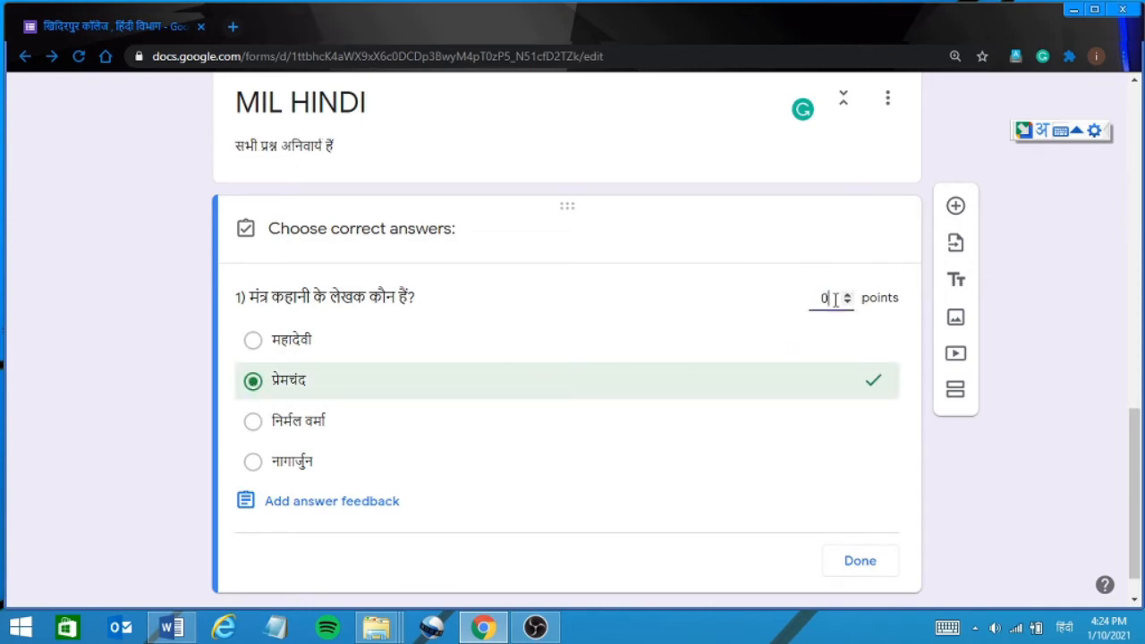
{"action": "key", "text": "BackSpace"}
{"action": "type", "text": "2"}
{"action": "left_click", "coordinate": [860, 566]}
{"action": "left_click", "coordinate": [860, 566]}
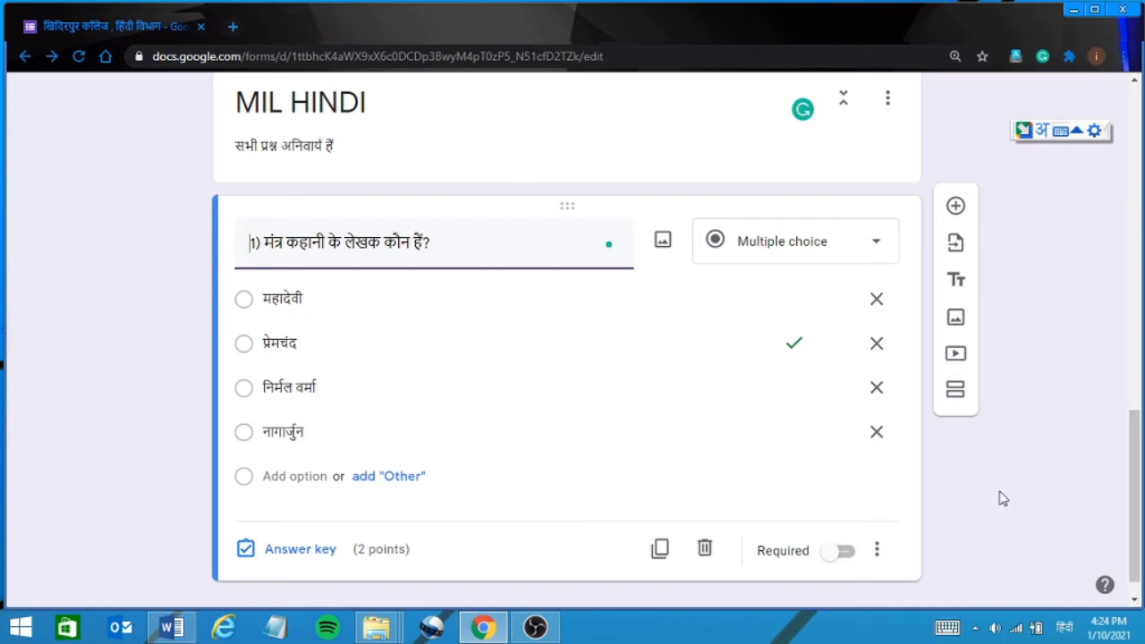
{"action": "mouse_move", "coordinate": [1138, 608]}
{"action": "left_click", "coordinate": [1134, 602]}
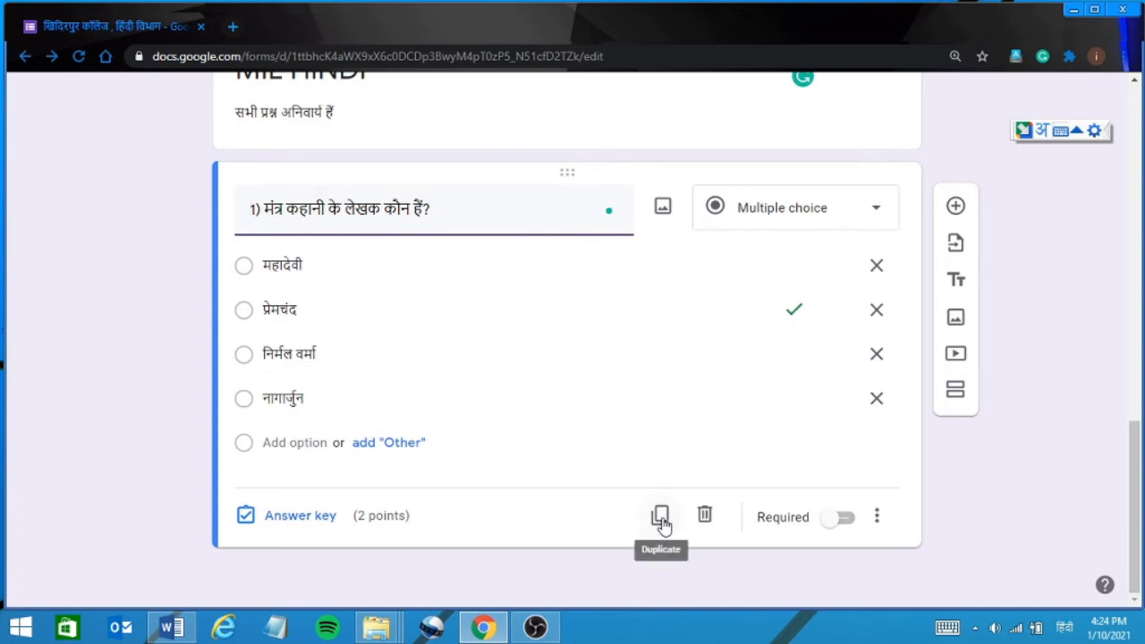
Duplicate question 1 and retitle the copy '1) क्या निराश हुआ जाए के लेखक कौन हैं?'.
{"action": "left_click", "coordinate": [660, 517]}
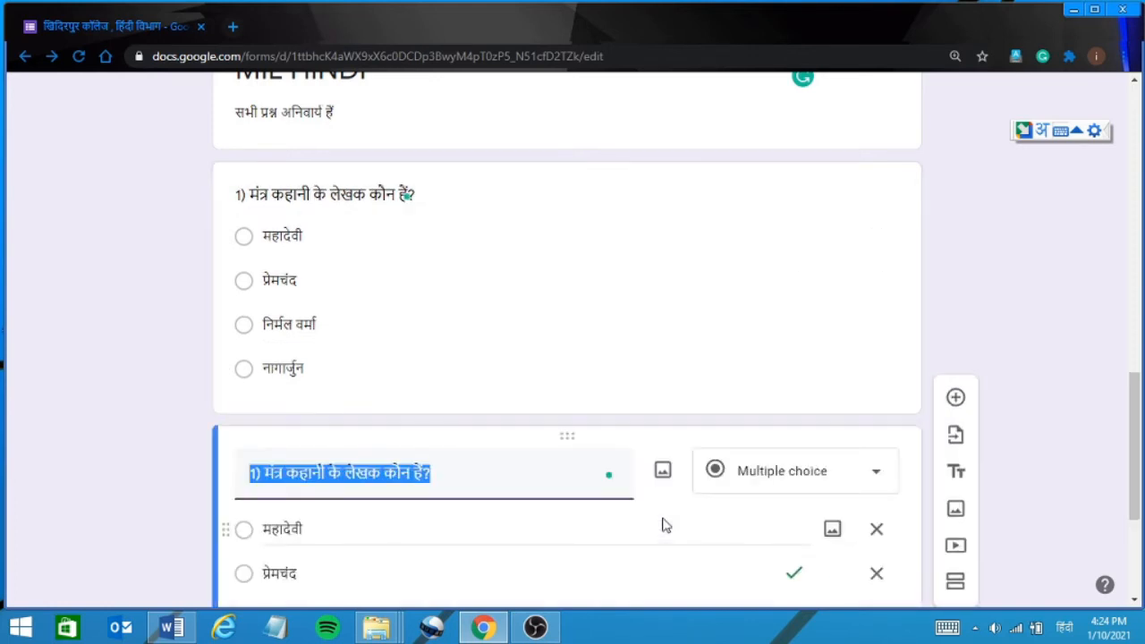
{"action": "left_click", "coordinate": [287, 472]}
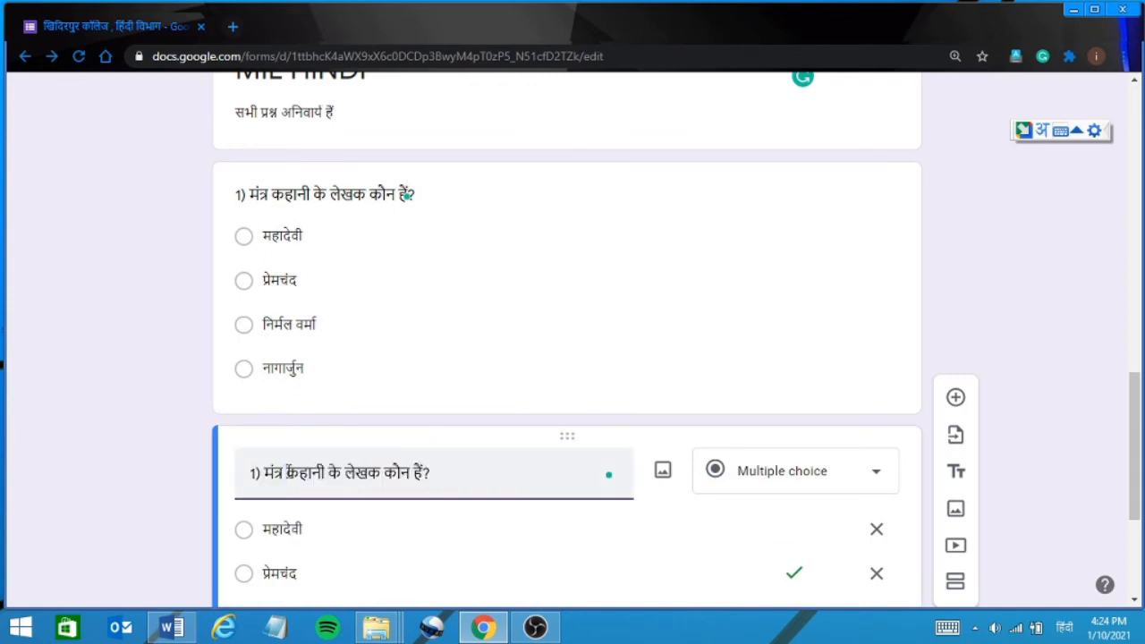
{"action": "key", "text": "Delete"}
{"action": "key", "text": "Delete"}
{"action": "key", "text": "Delete"}
{"action": "key", "text": "Delete"}
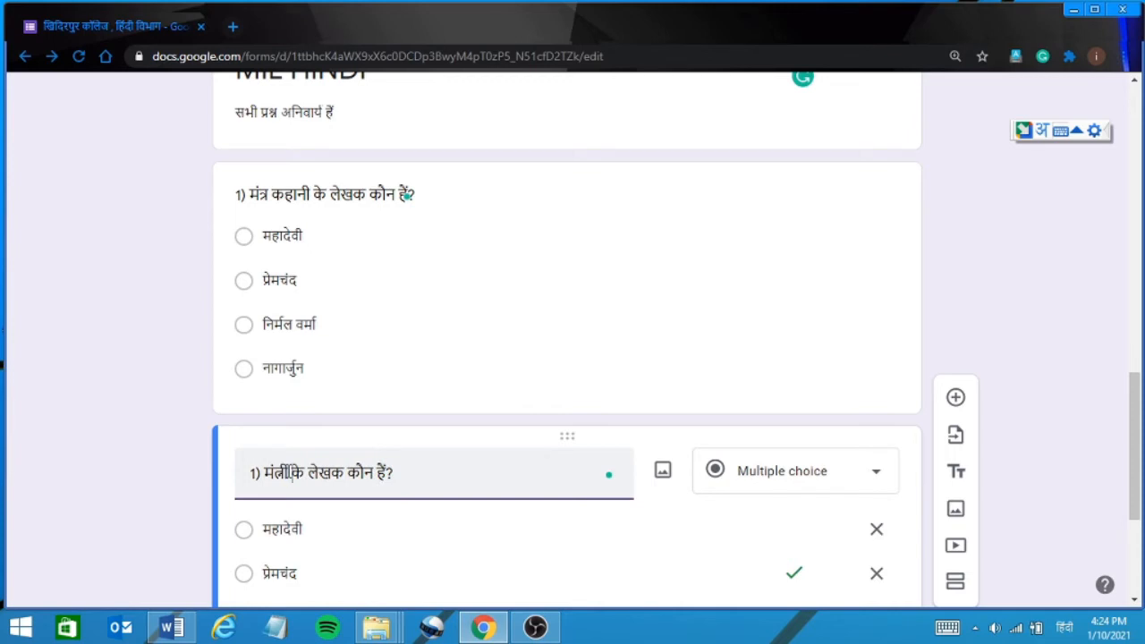
{"action": "key", "text": "BackSpace"}
{"action": "key", "text": "BackSpace"}
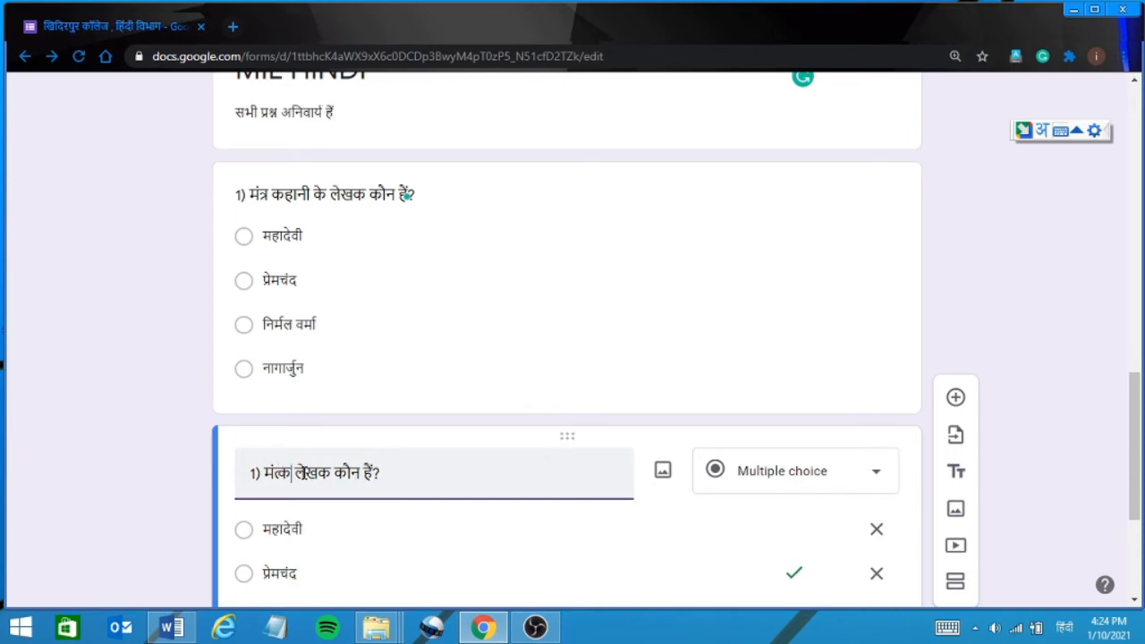
{"action": "left_click", "coordinate": [291, 474]}
{"action": "key", "text": "BackSpace"}
{"action": "key", "text": "BackSpace"}
{"action": "key", "text": "BackSpace"}
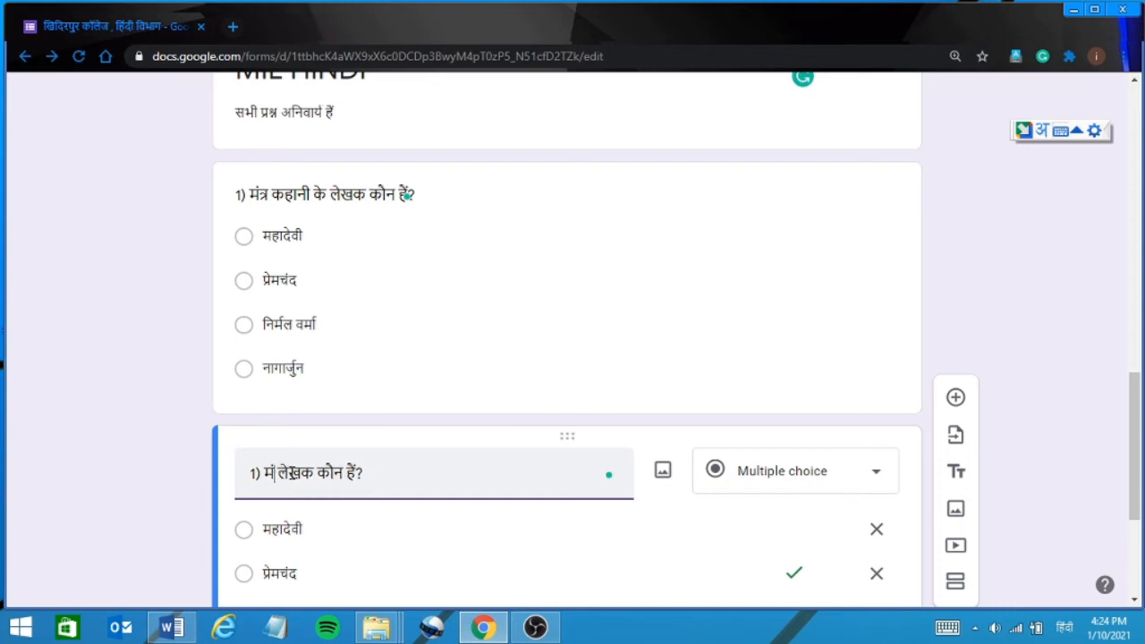
{"action": "key", "text": "BackSpace"}
{"action": "type", "text": "क"}
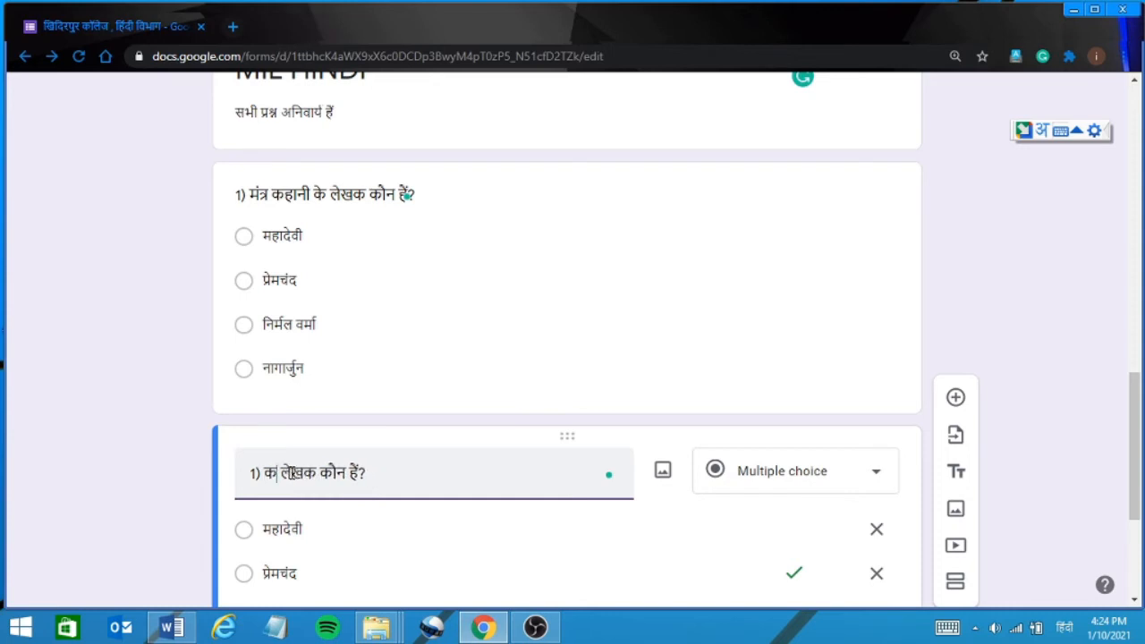
{"action": "type", "text": "्या"}
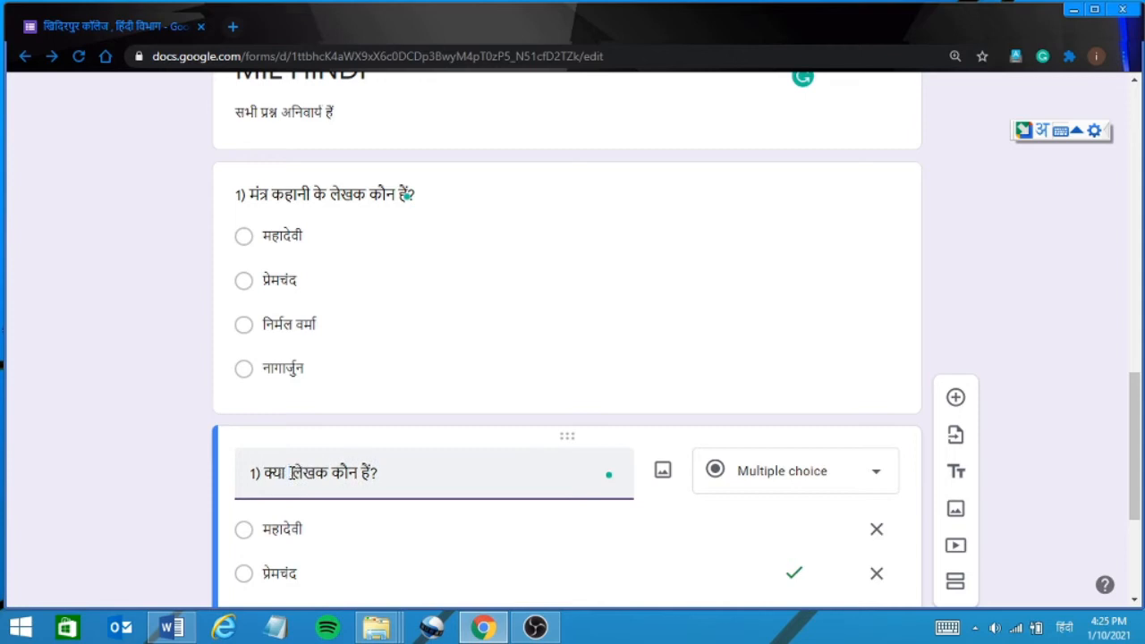
{"action": "type", "text": " निराश"}
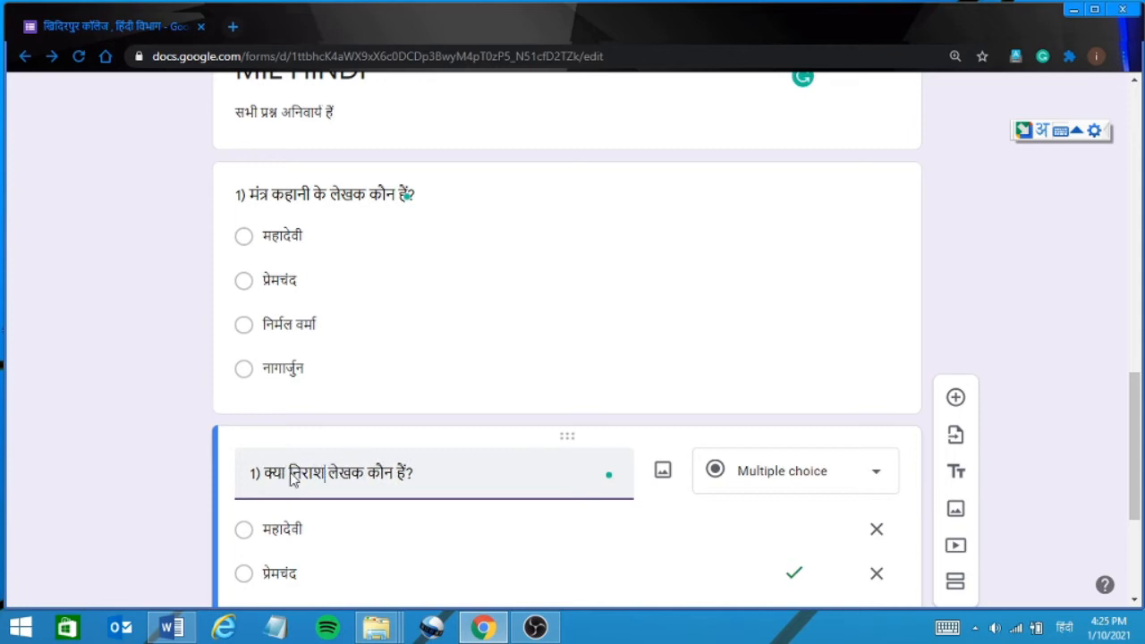
{"action": "type", "text": " हुआ"}
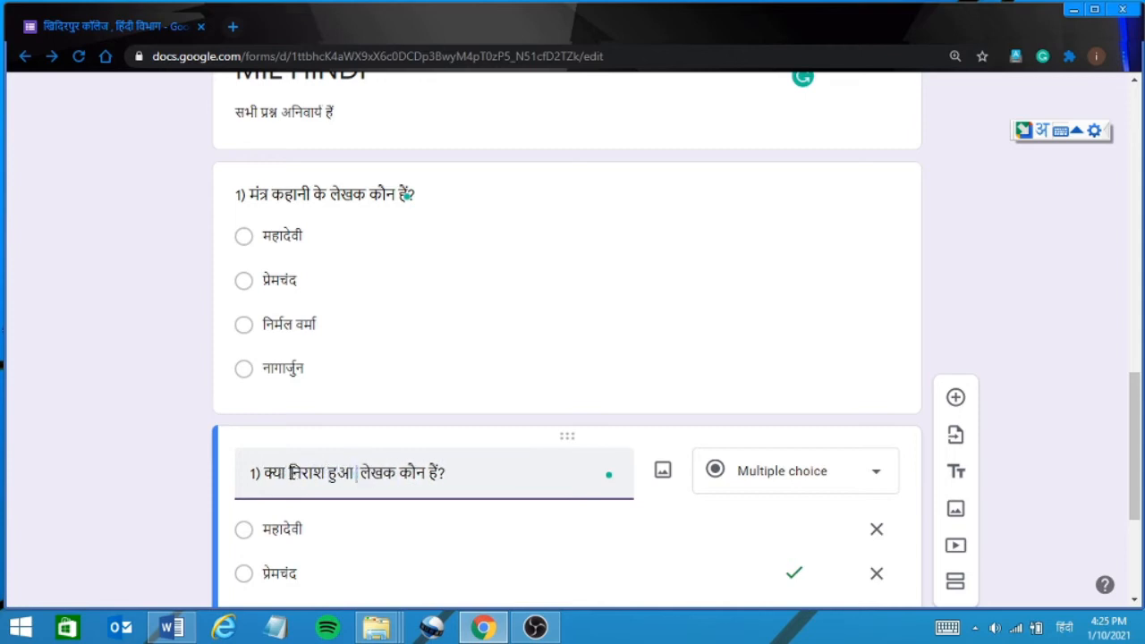
{"action": "type", "text": " जाए"}
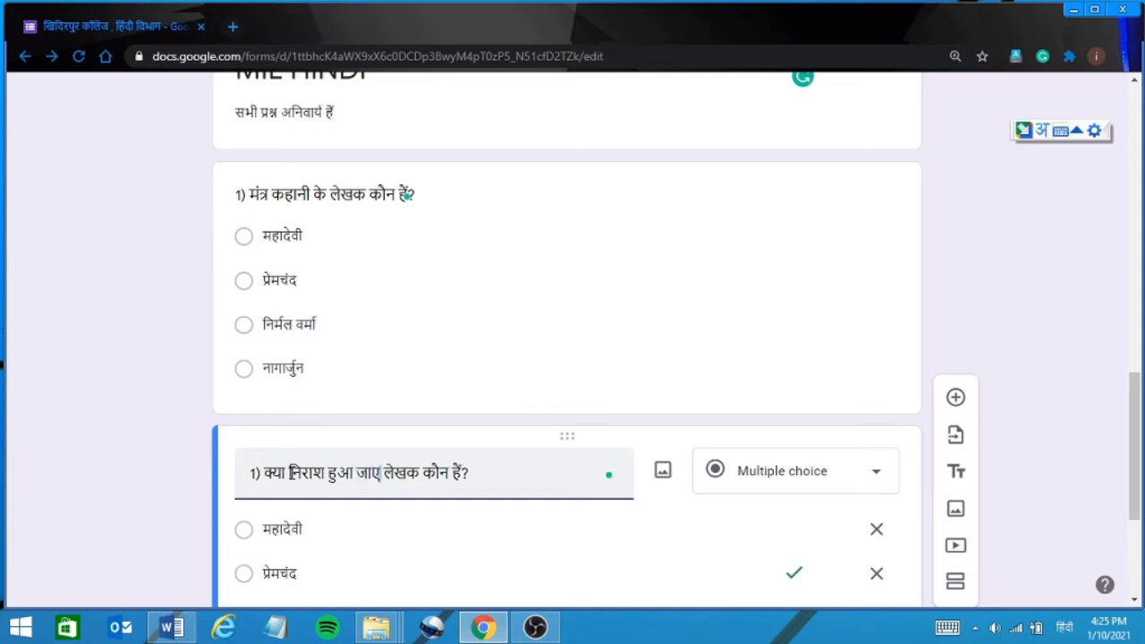
{"action": "type", "text": " के"}
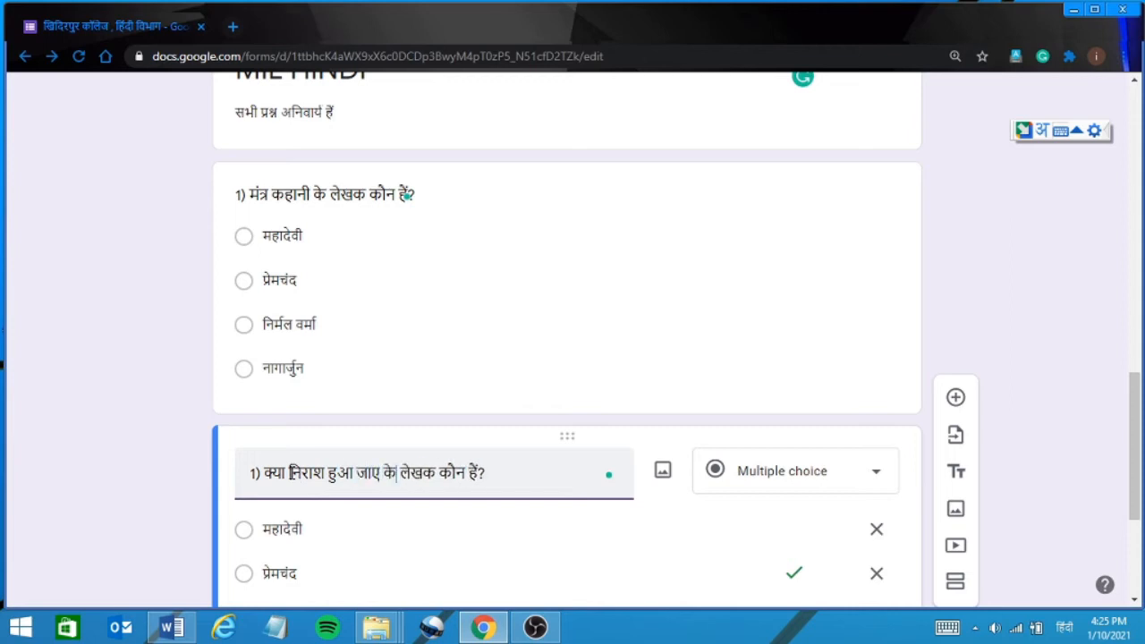
Replace the first choice महादेवी with 'हजारी प्रसाद द्विवेदी'.
{"action": "left_click", "coordinate": [1139, 586]}
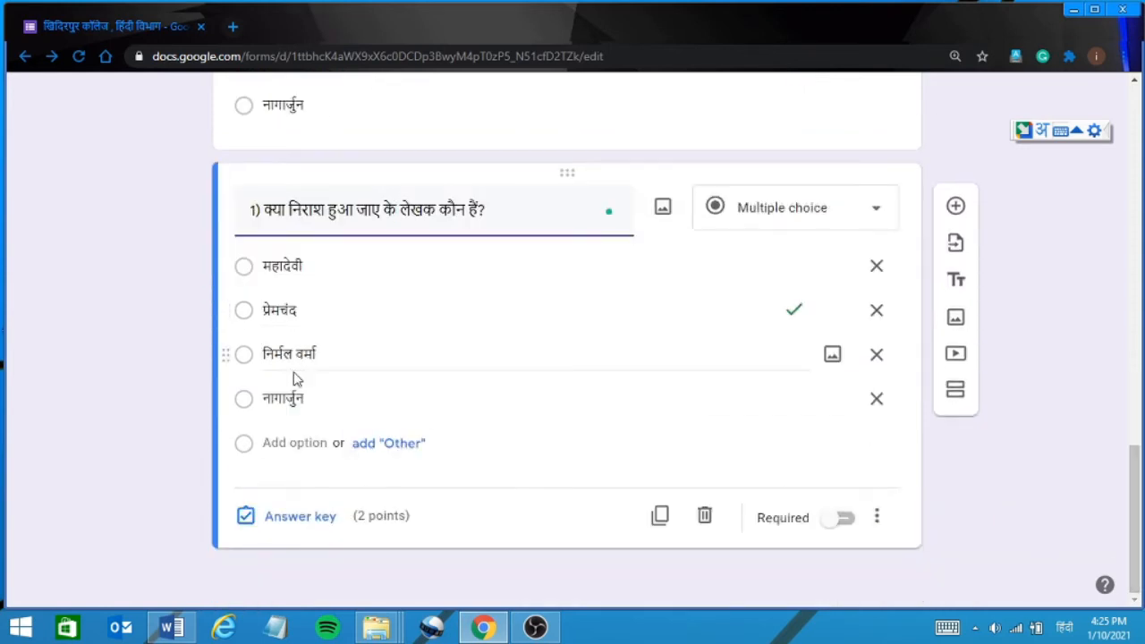
{"action": "left_click", "coordinate": [311, 265]}
{"action": "type", "text": "ह"}
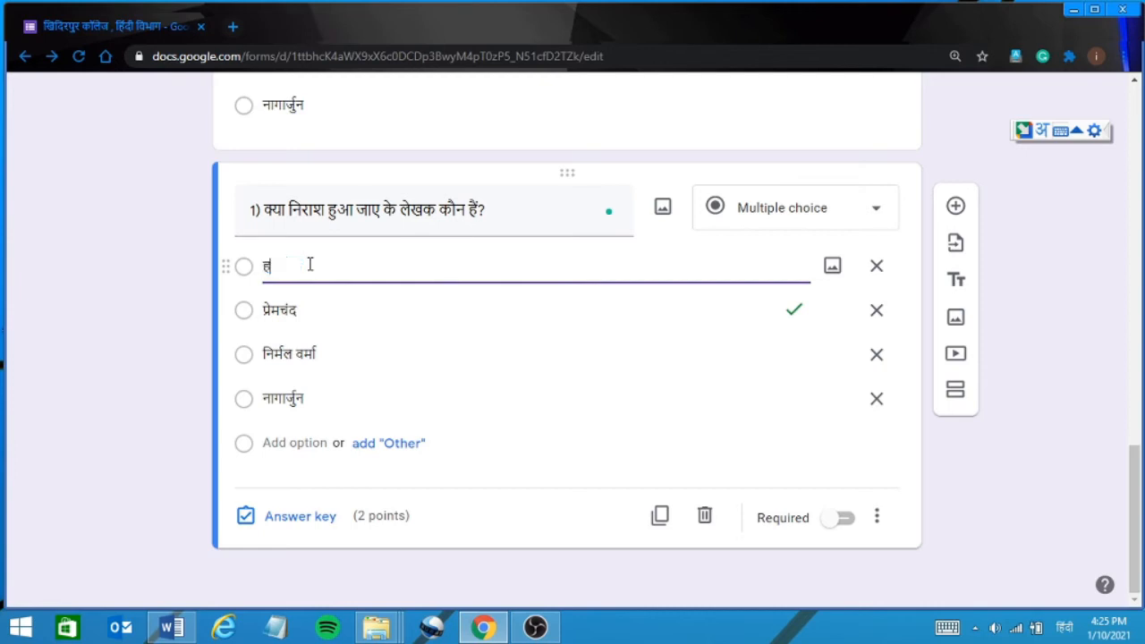
{"action": "type", "text": "जारी प्रसाद द्विवेद"}
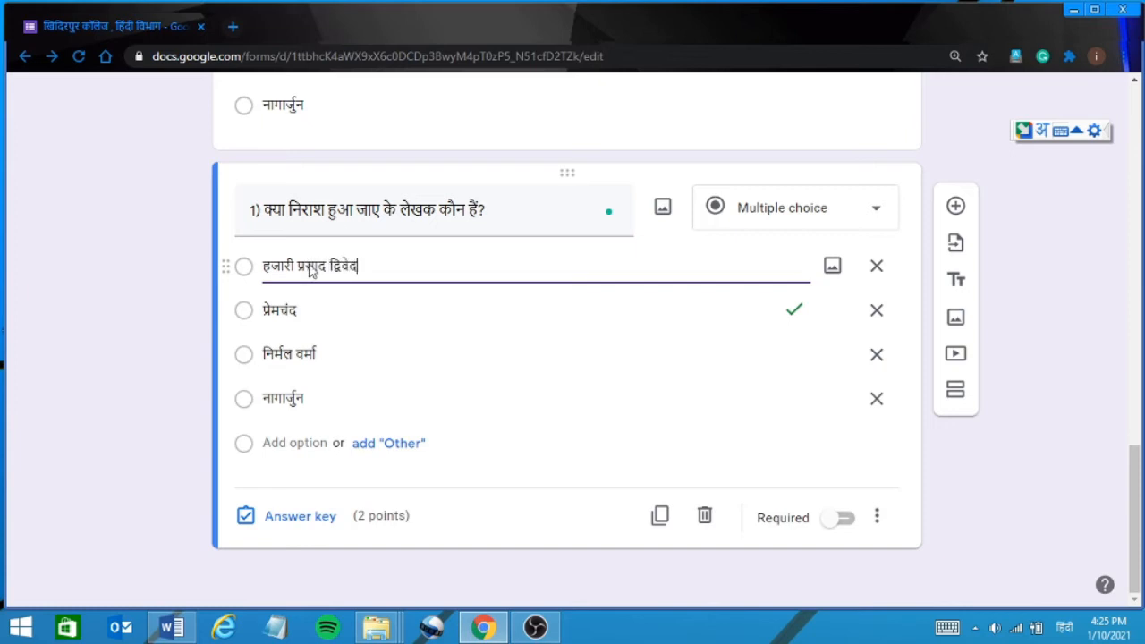
{"action": "type", "text": "ी"}
Key हजारी प्रसाद द्विवेदी as correct instead of प्रेमचंद, then add a blank question below.
{"action": "left_click", "coordinate": [297, 519]}
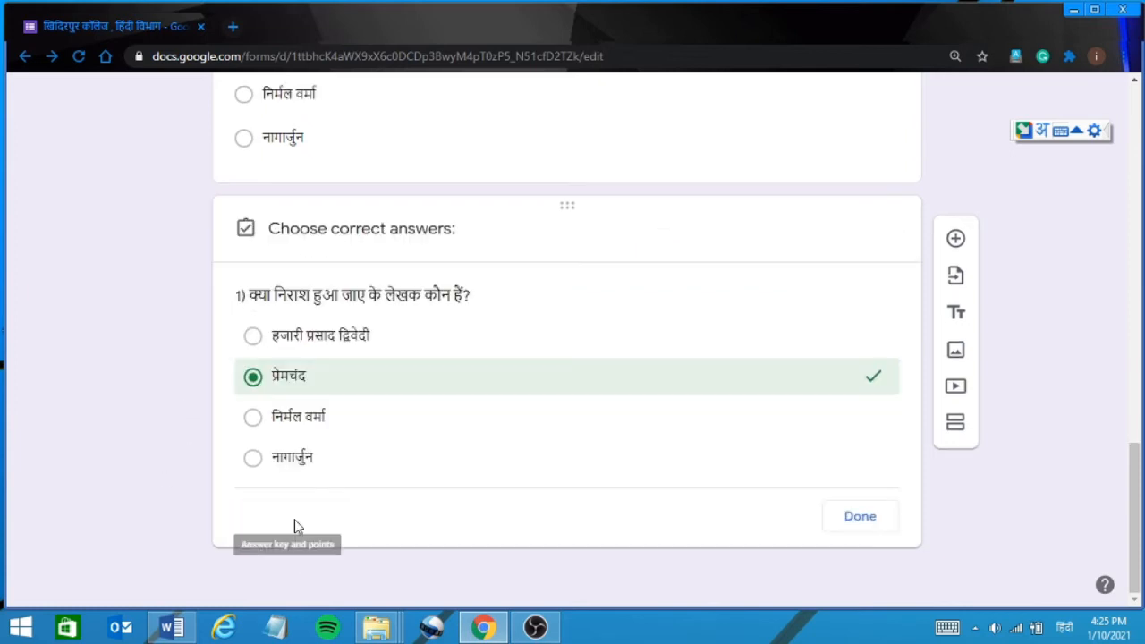
{"action": "left_click", "coordinate": [253, 340]}
{"action": "left_click", "coordinate": [252, 381]}
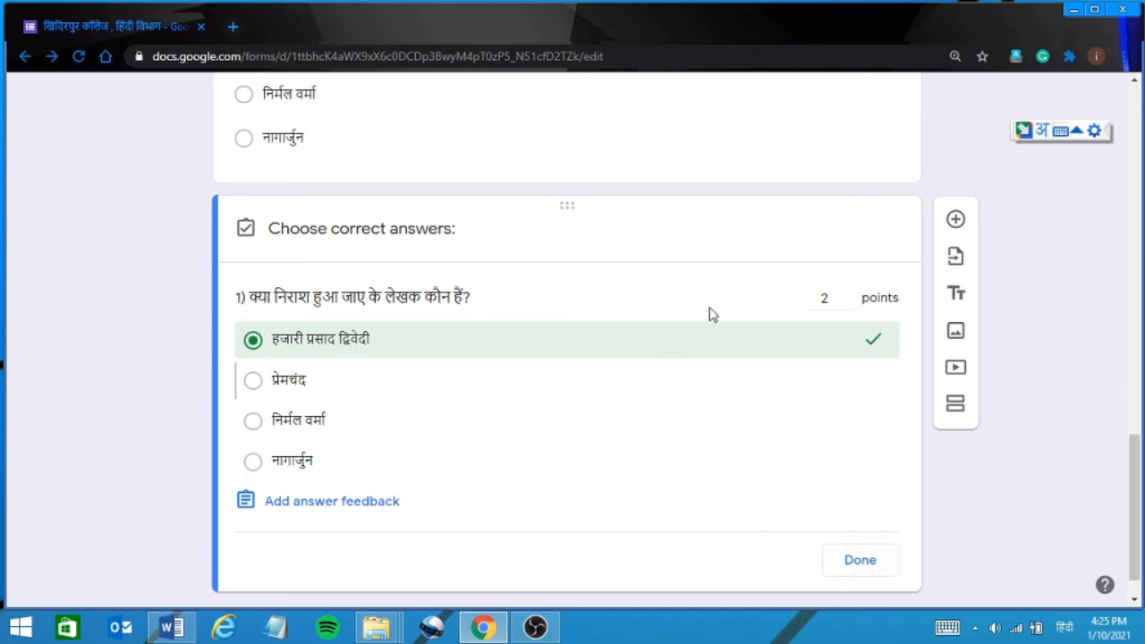
{"action": "left_click", "coordinate": [860, 562]}
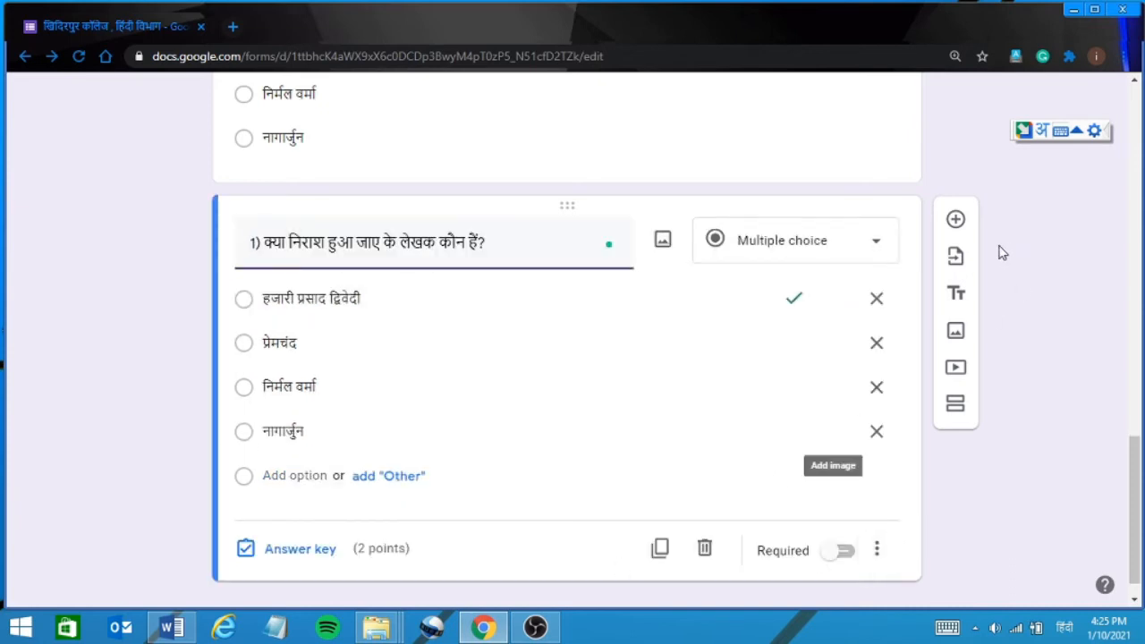
{"action": "left_click", "coordinate": [956, 220]}
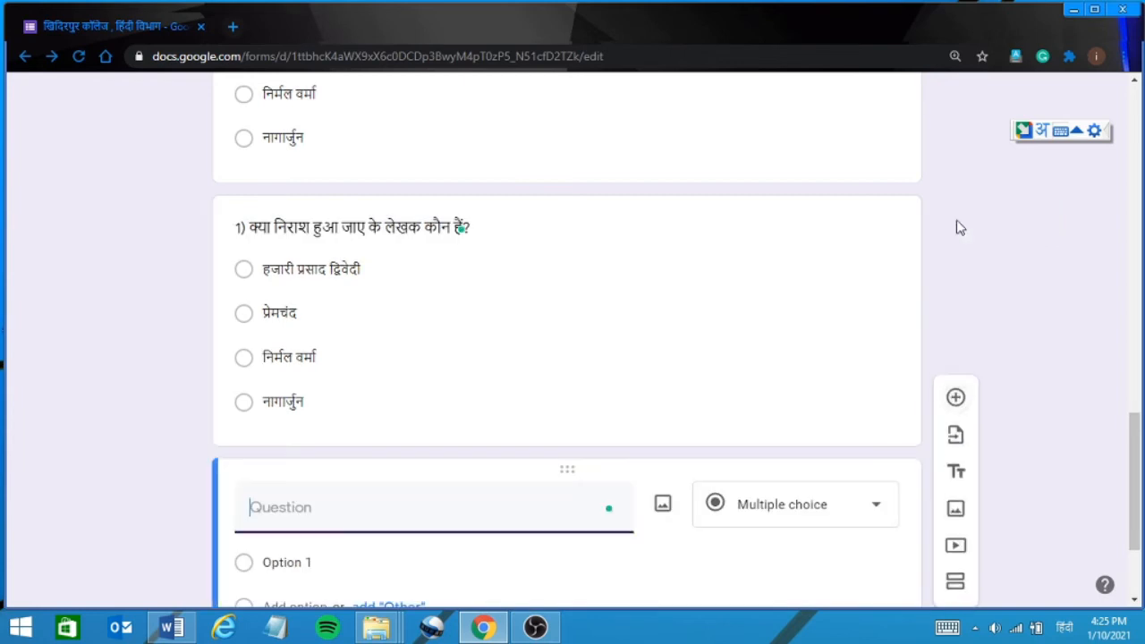
Insert a Premchand portrait found by searching 'प्रेमचंद' in Google Image Search.
{"action": "left_click", "coordinate": [1134, 600]}
{"action": "left_click", "coordinate": [1135, 604]}
{"action": "left_click", "coordinate": [1135, 604]}
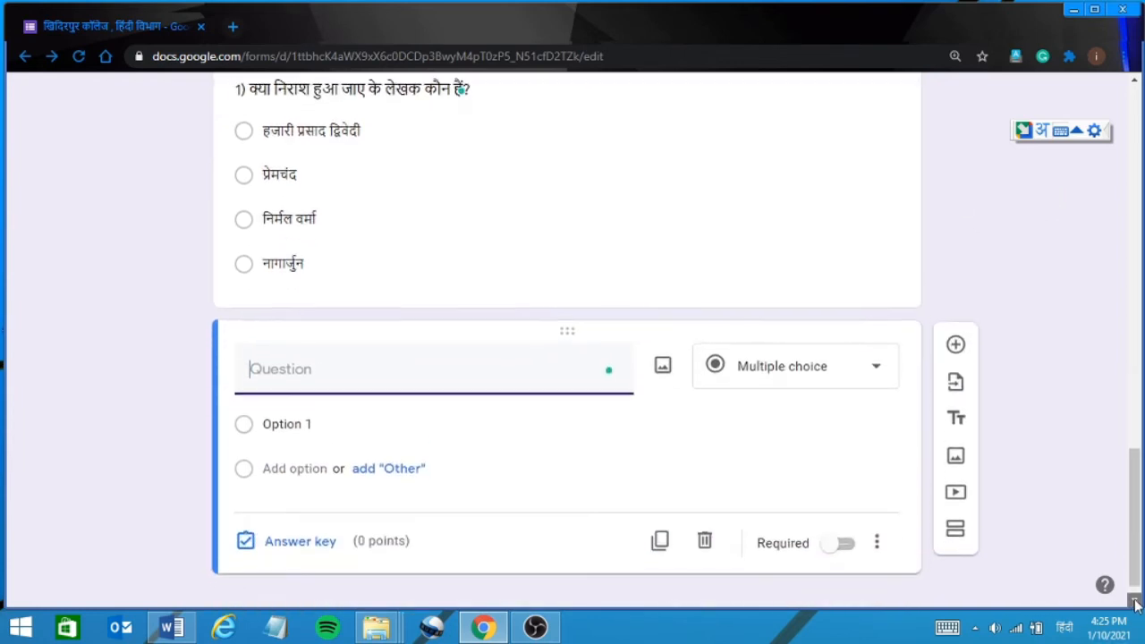
{"action": "left_click", "coordinate": [1134, 604]}
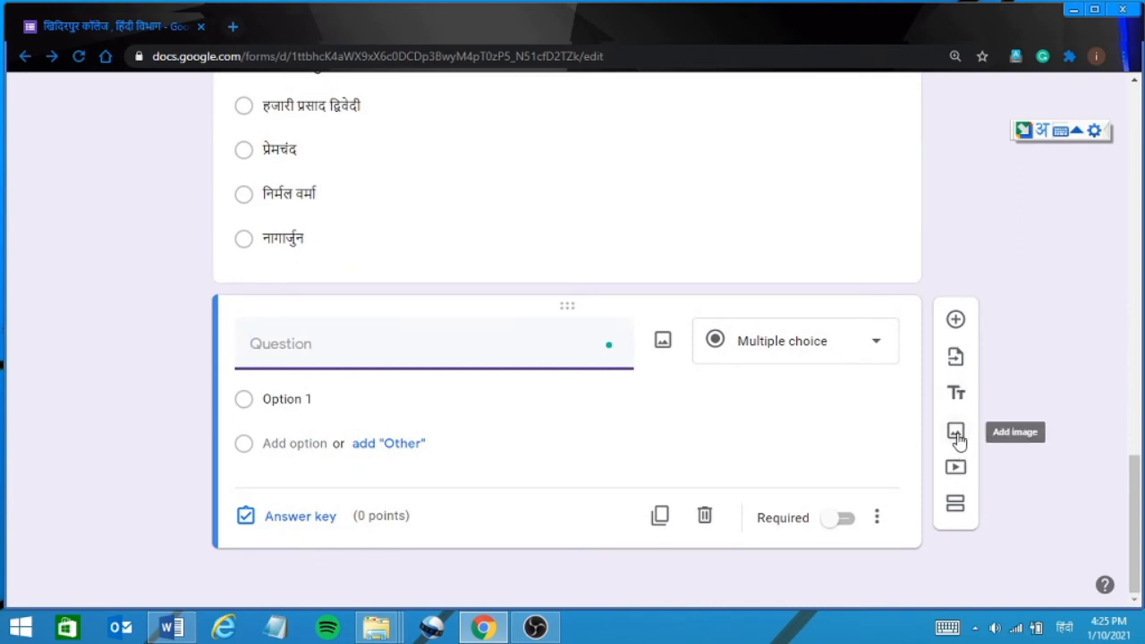
{"action": "left_click", "coordinate": [957, 439]}
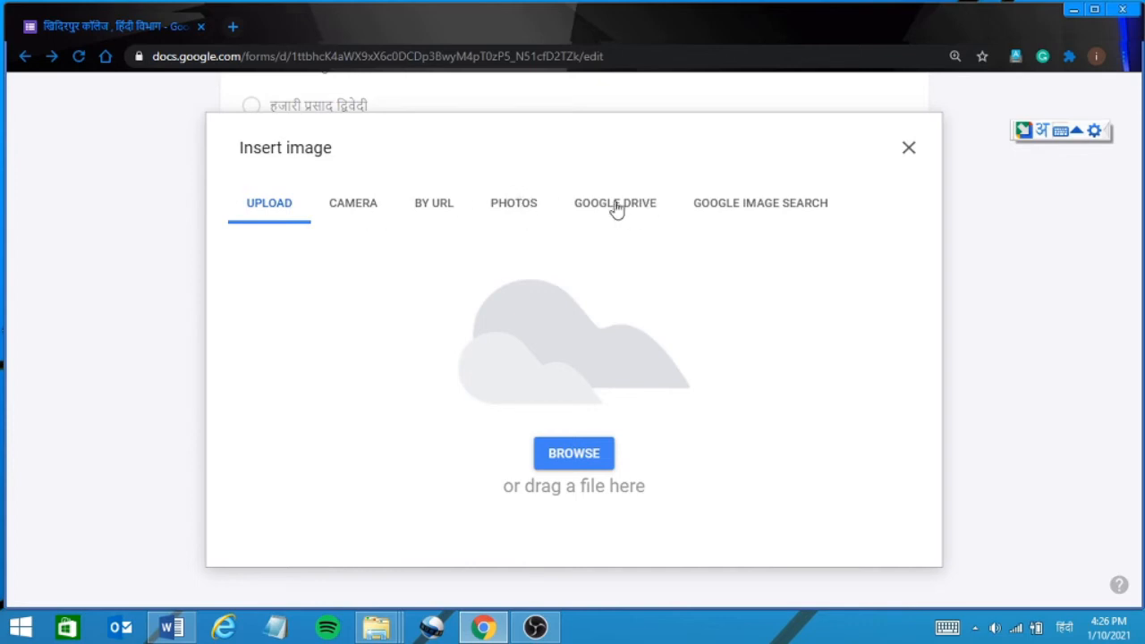
{"action": "left_click", "coordinate": [767, 211]}
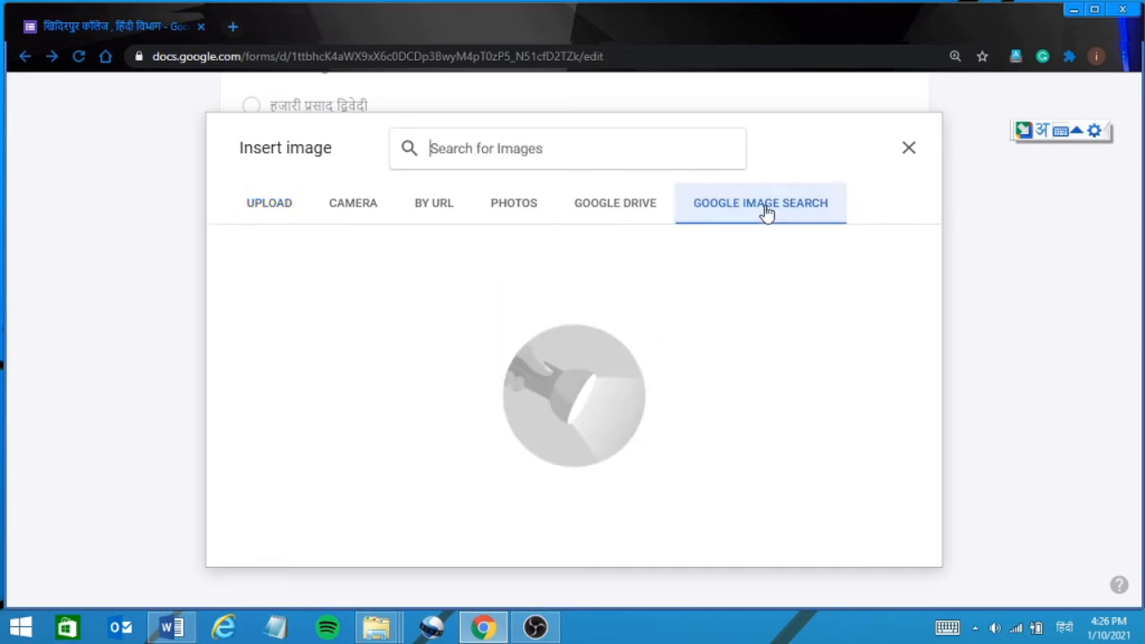
{"action": "left_click", "coordinate": [501, 156]}
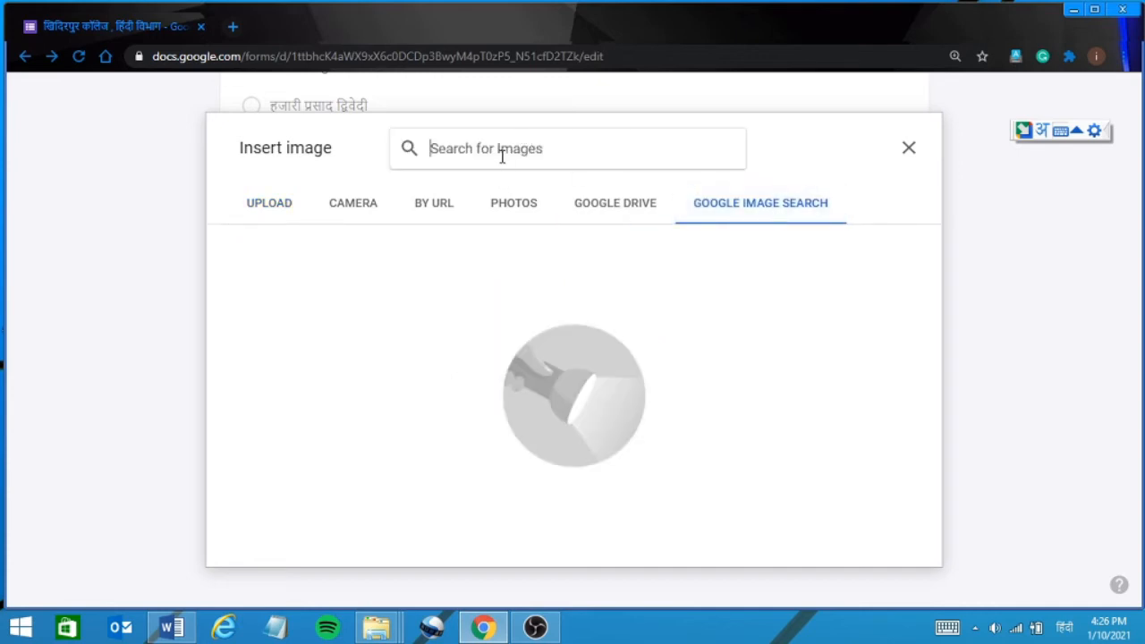
{"action": "type", "text": "प्रेम"}
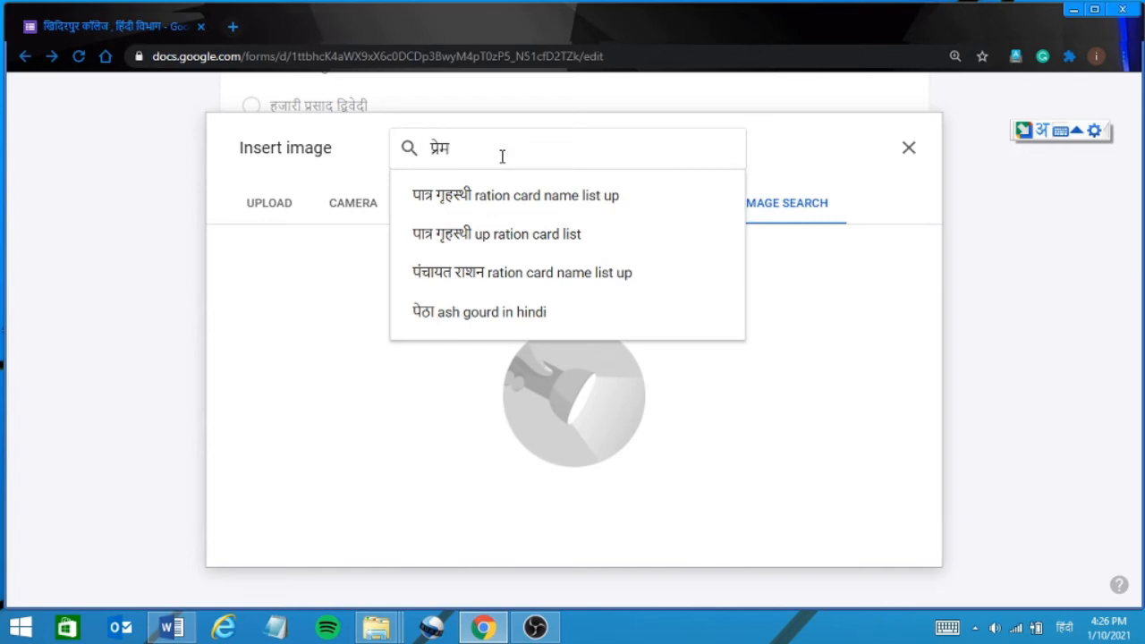
{"action": "type", "text": "चंद"}
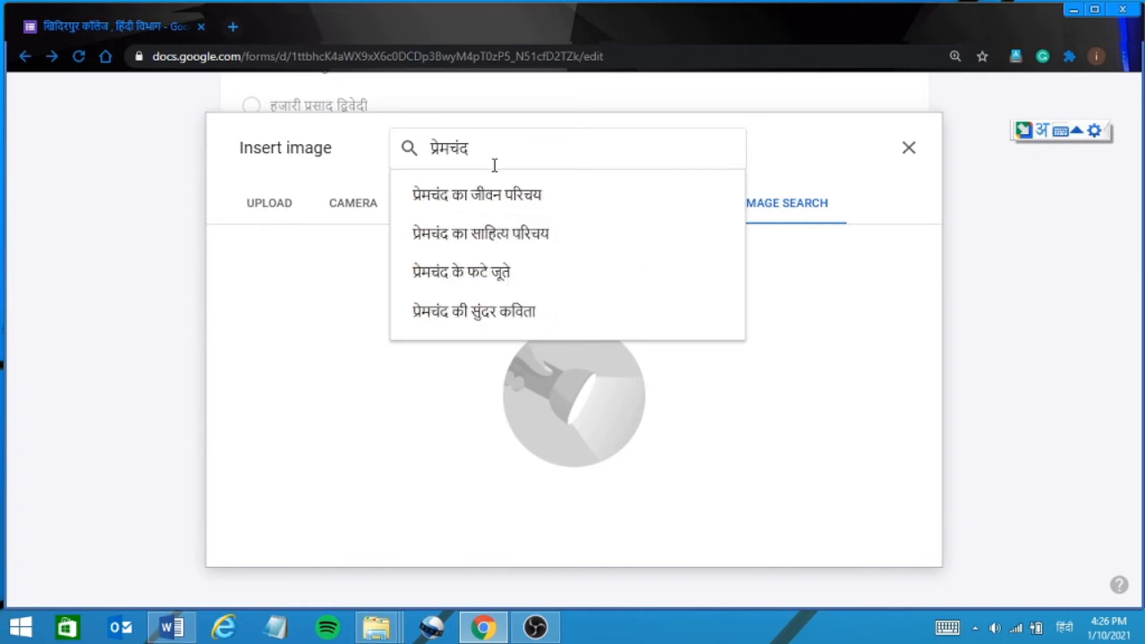
{"action": "key", "text": "Return"}
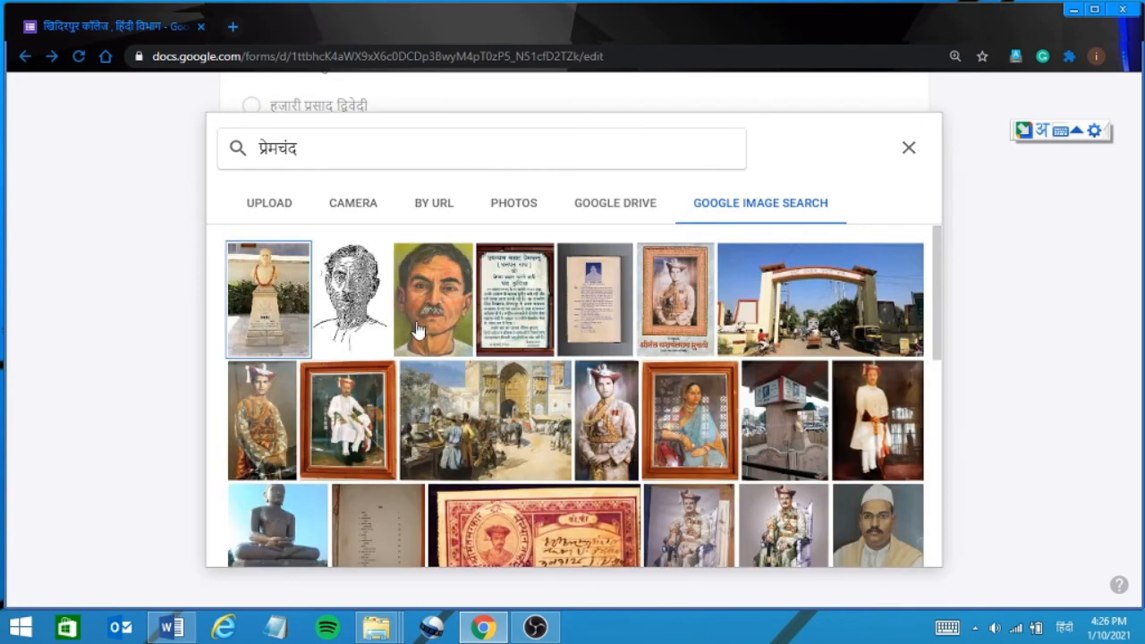
{"action": "double_click", "coordinate": [443, 309]}
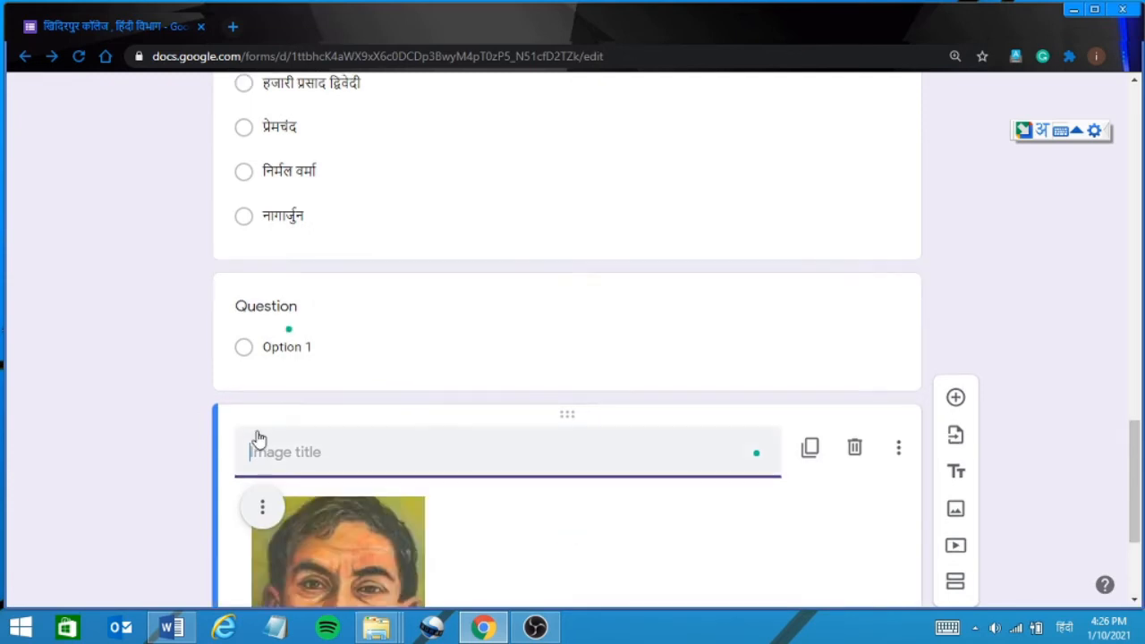
Title the Premchand image 'यह किसकी तस्वीर है ?', with the question mark typed in English.
{"action": "type", "text": "य"}
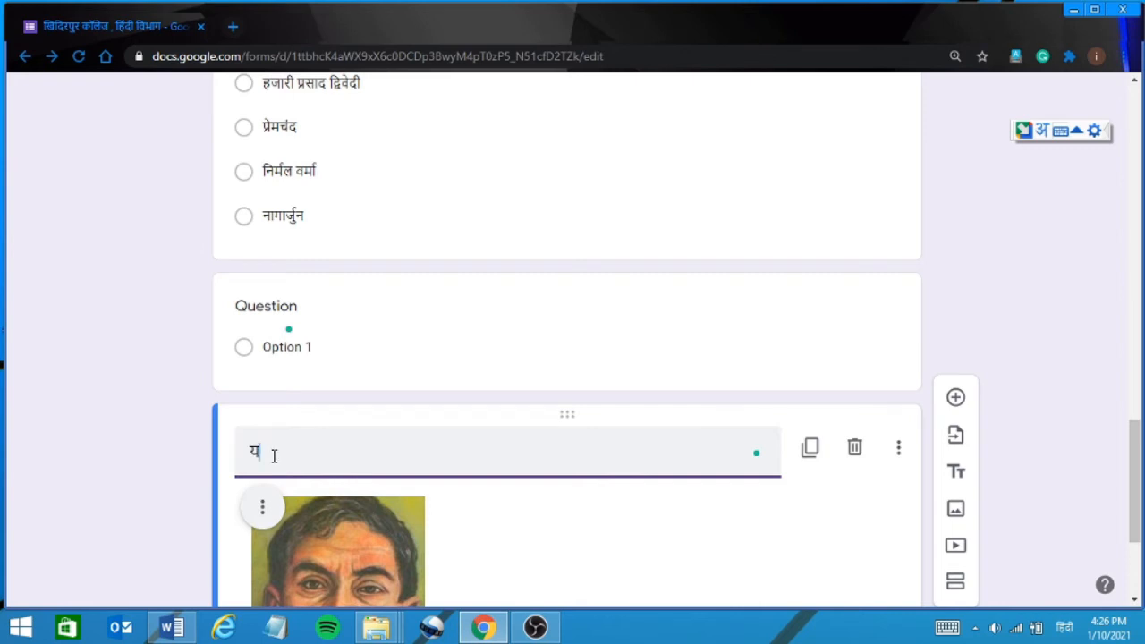
{"action": "type", "text": "ह किसी"}
{"action": "type", "text": "की"}
{"action": "type", "text": " तस"}
{"action": "type", "text": "्वी"}
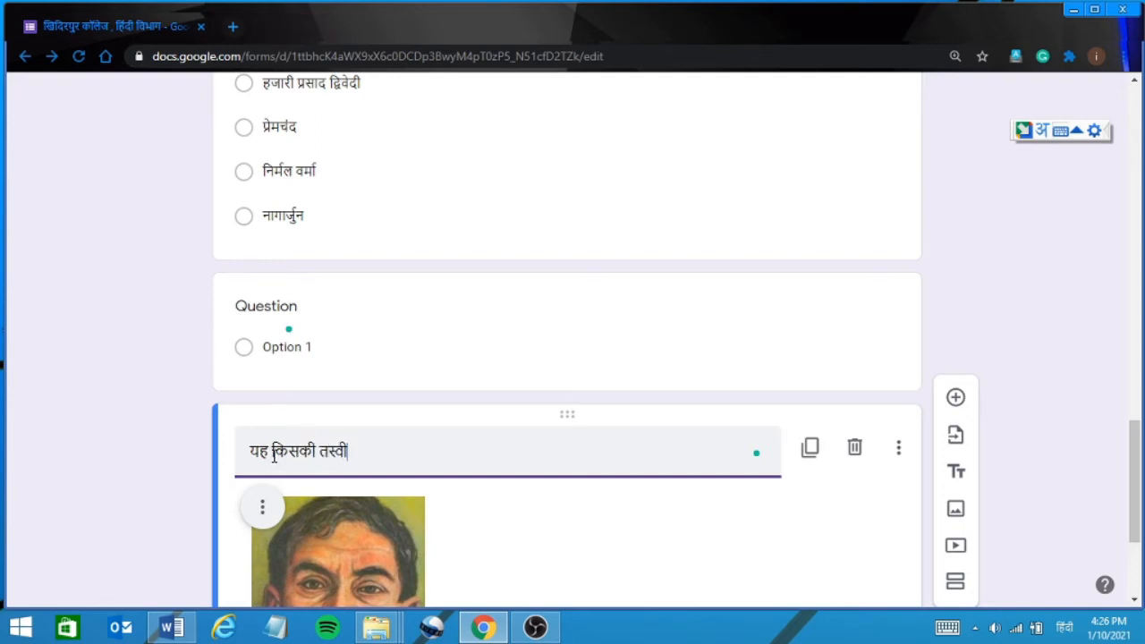
{"action": "type", "text": "र है"}
{"action": "key", "text": "alt+shift"}
{"action": "type", "text": "?"}
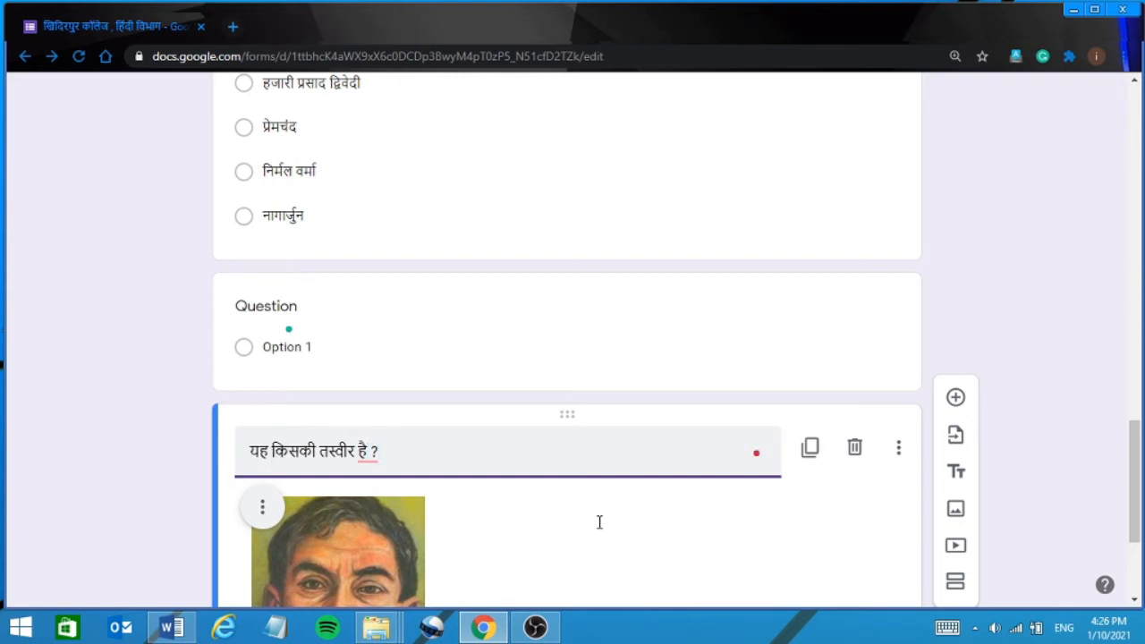
{"action": "left_click", "coordinate": [1134, 583]}
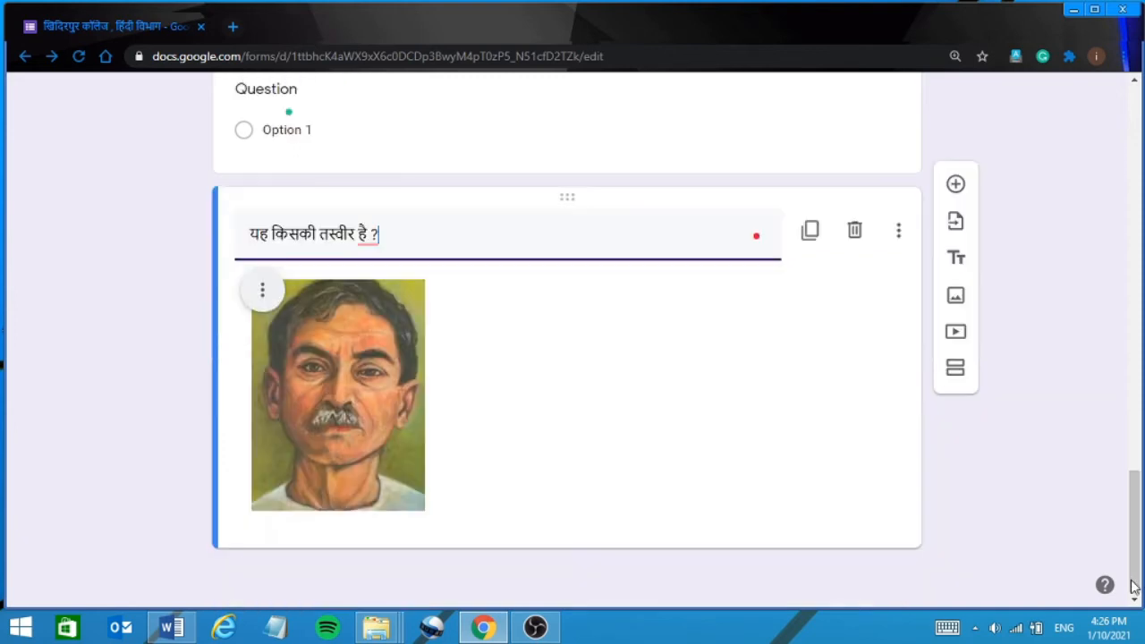
{"action": "left_click", "coordinate": [686, 352]}
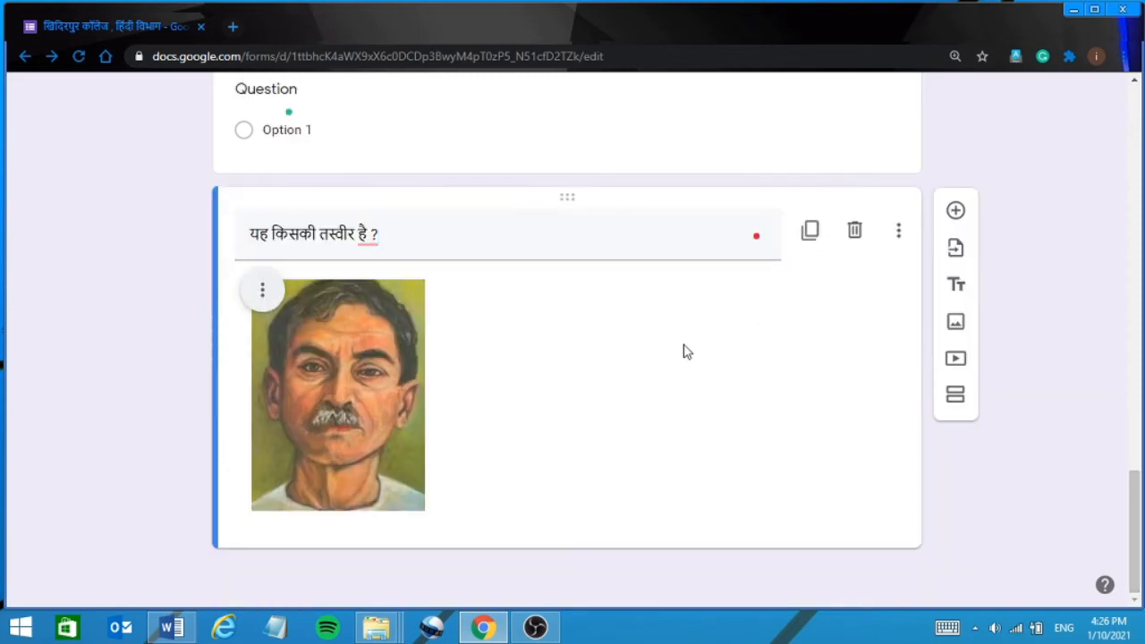
{"action": "left_click", "coordinate": [420, 447]}
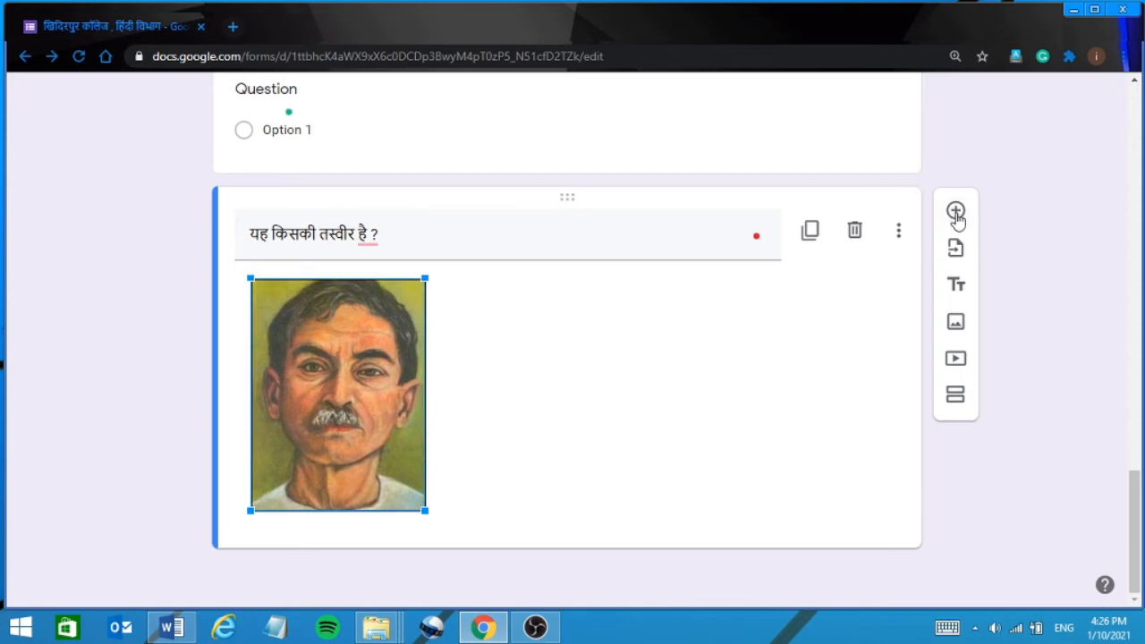
Add a question below the image titled 'मंत्र कहानी का उद्देश्य क्या है ?', typed in Hindi.
{"action": "left_click", "coordinate": [778, 362]}
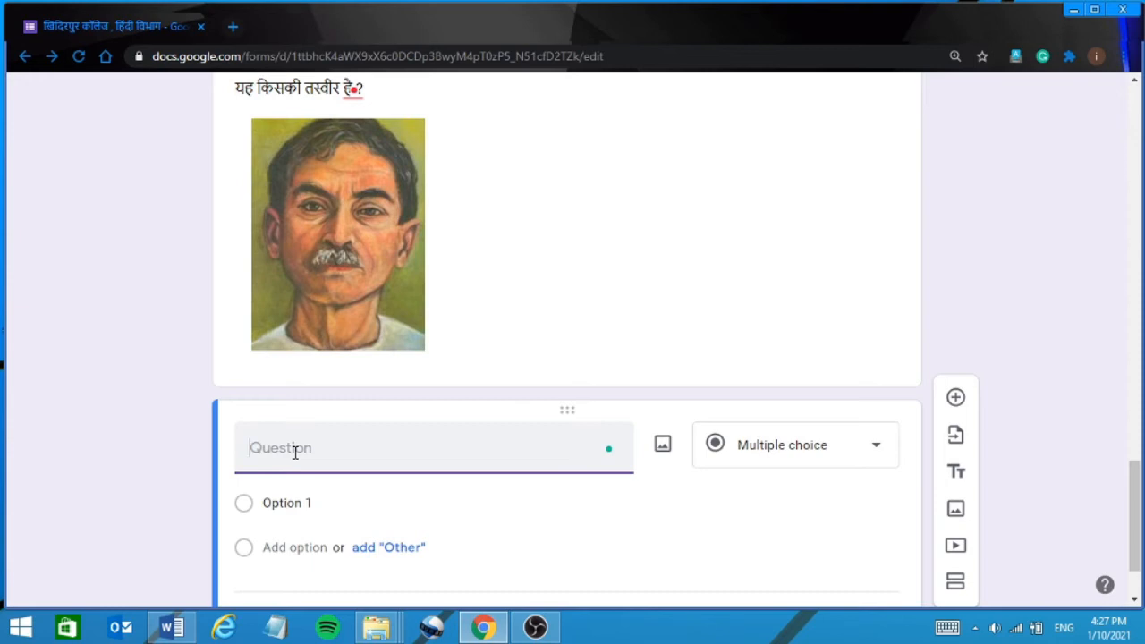
{"action": "type", "text": "cxld"}
{"action": "key", "text": "BackSpace"}
{"action": "key", "text": "BackSpace"}
{"action": "key", "text": "alt+shift"}
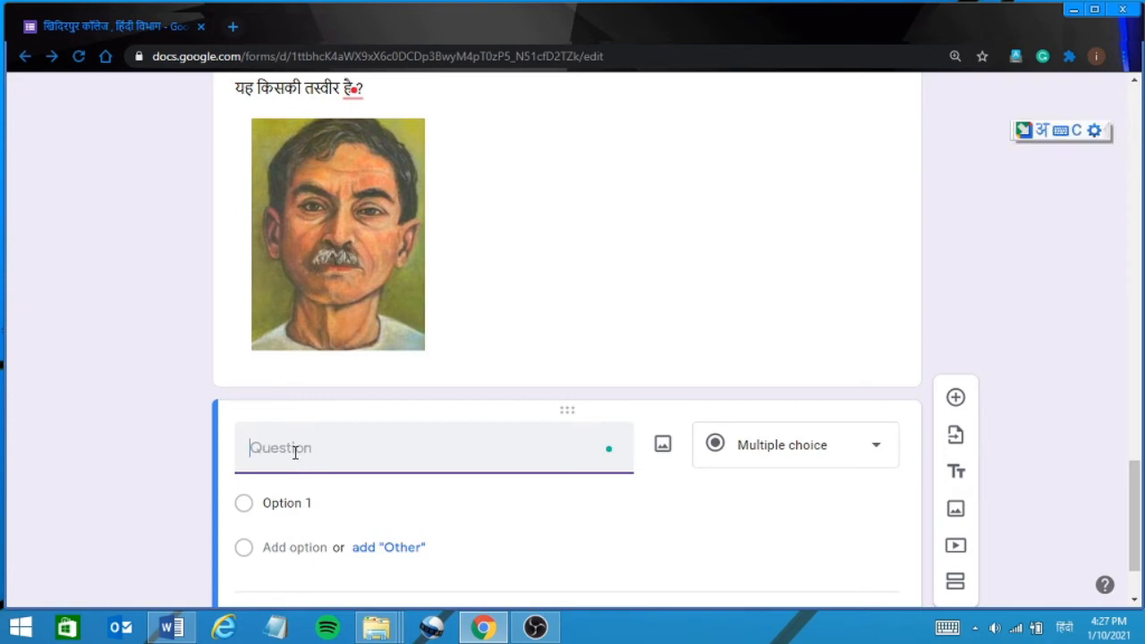
{"action": "type", "text": "c"}
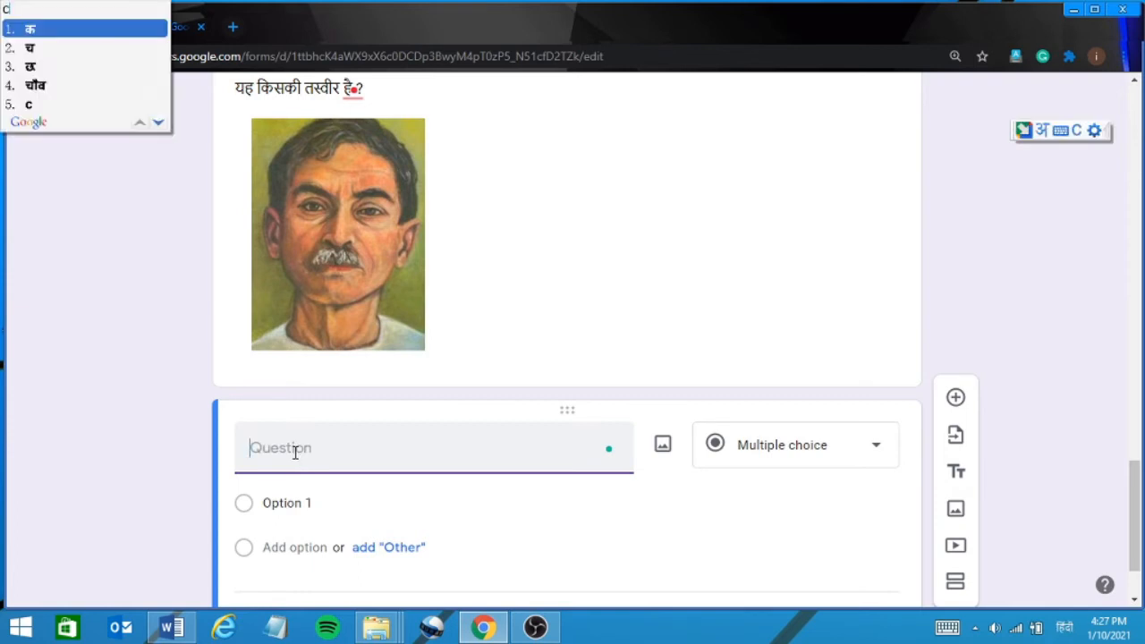
{"action": "key", "text": "BackSpace"}
{"action": "type", "text": "मंत"}
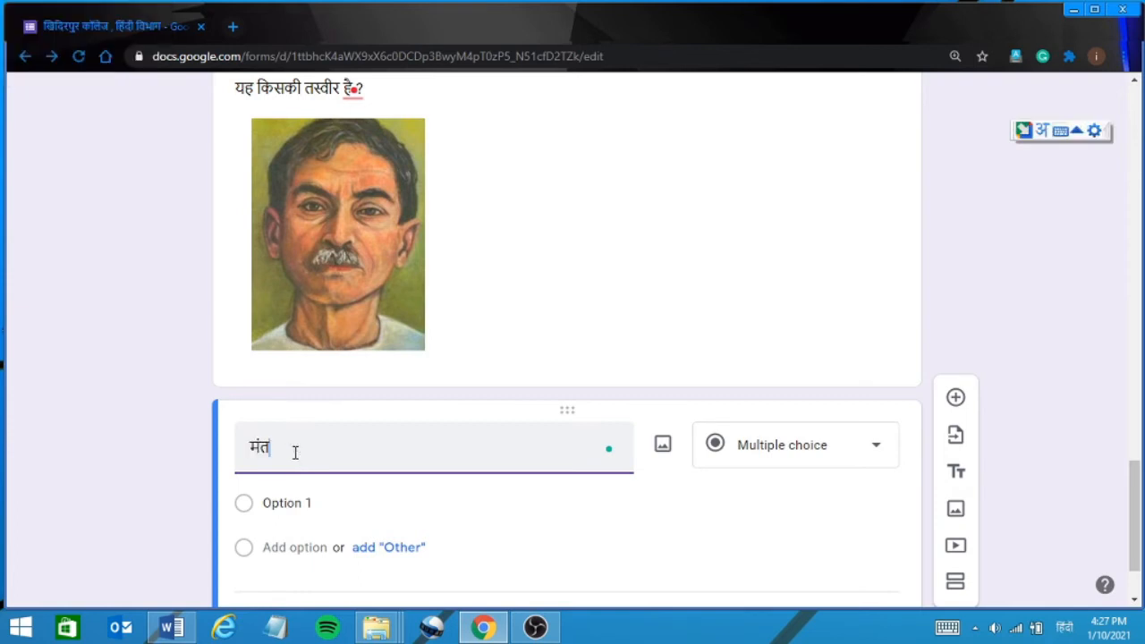
{"action": "type", "text": "्र कहानी का उद्देश्य क्या "}
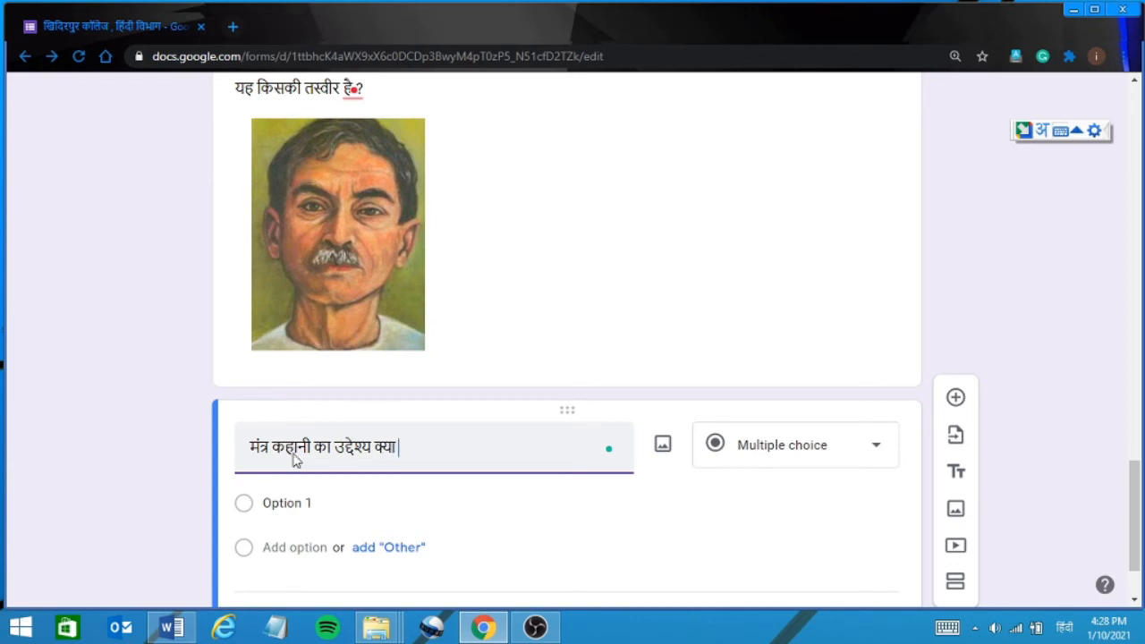
{"action": "type", "text": "है"}
{"action": "key", "text": "alt+shift"}
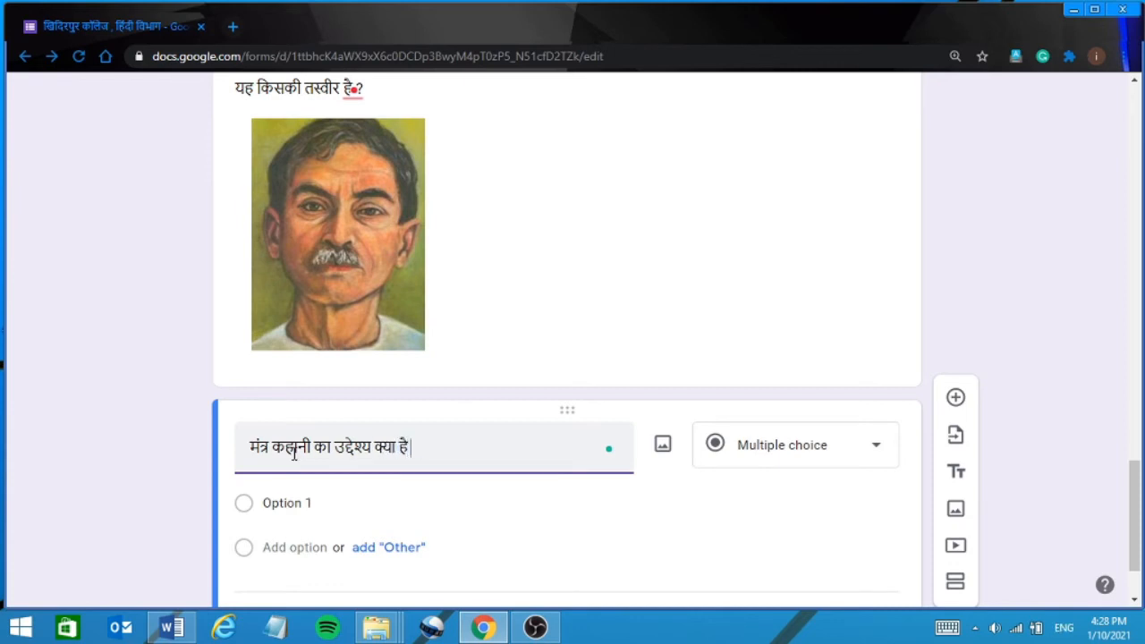
{"action": "type", "text": "?"}
Change the new question's type from Multiple choice to File upload.
{"action": "left_click", "coordinate": [840, 447]}
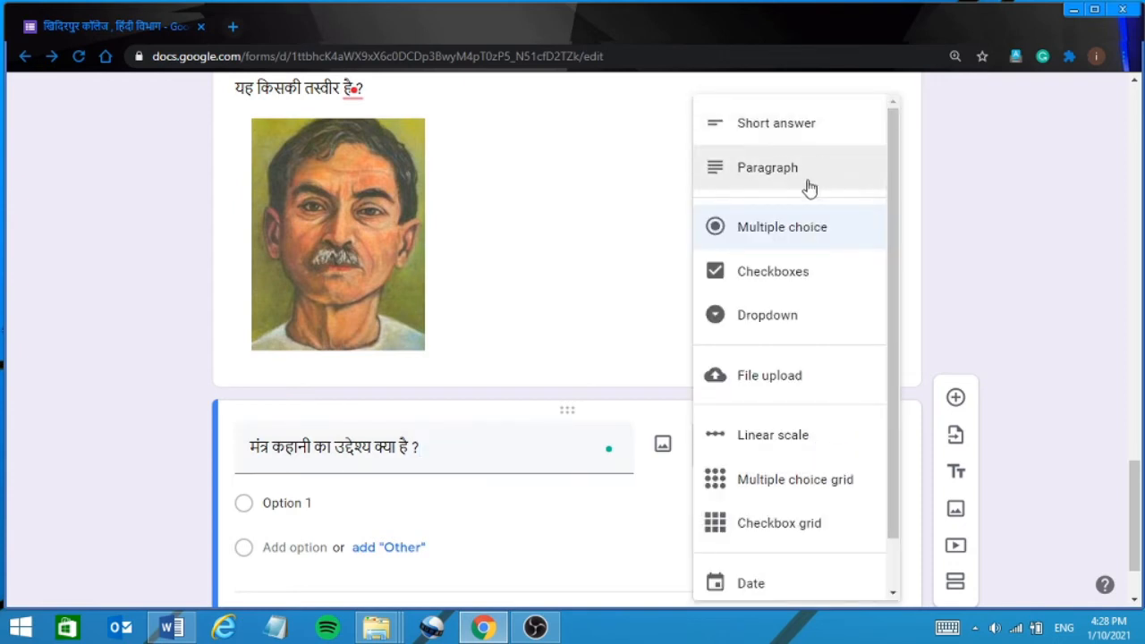
{"action": "left_click", "coordinate": [761, 380]}
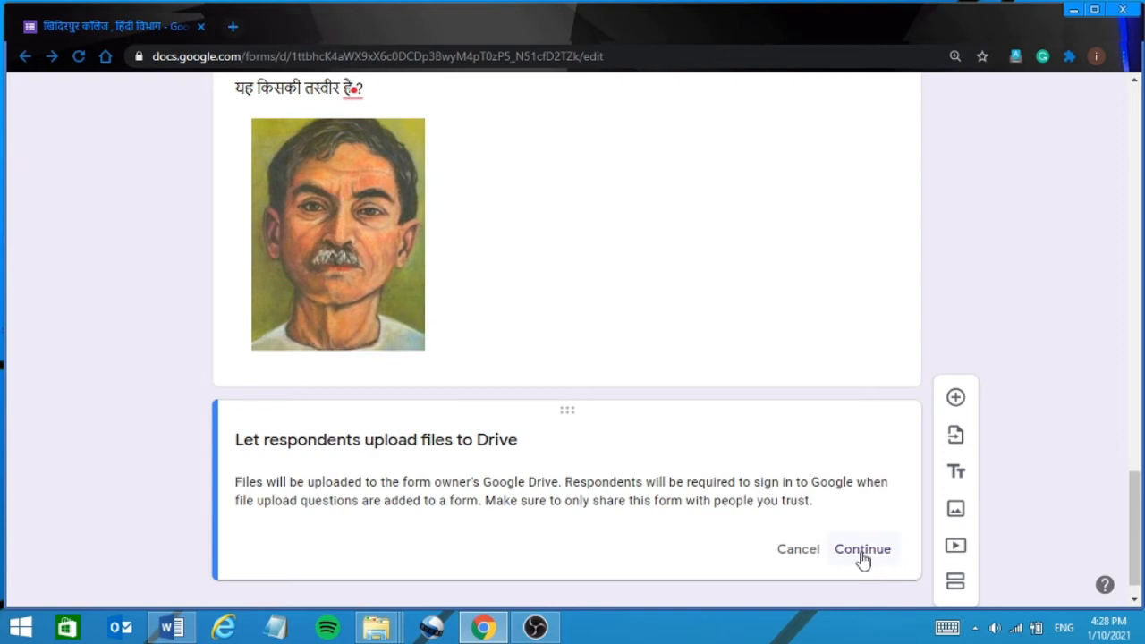
Confirm letting respondents upload files to Drive for the File upload question.
{"action": "left_click", "coordinate": [862, 551]}
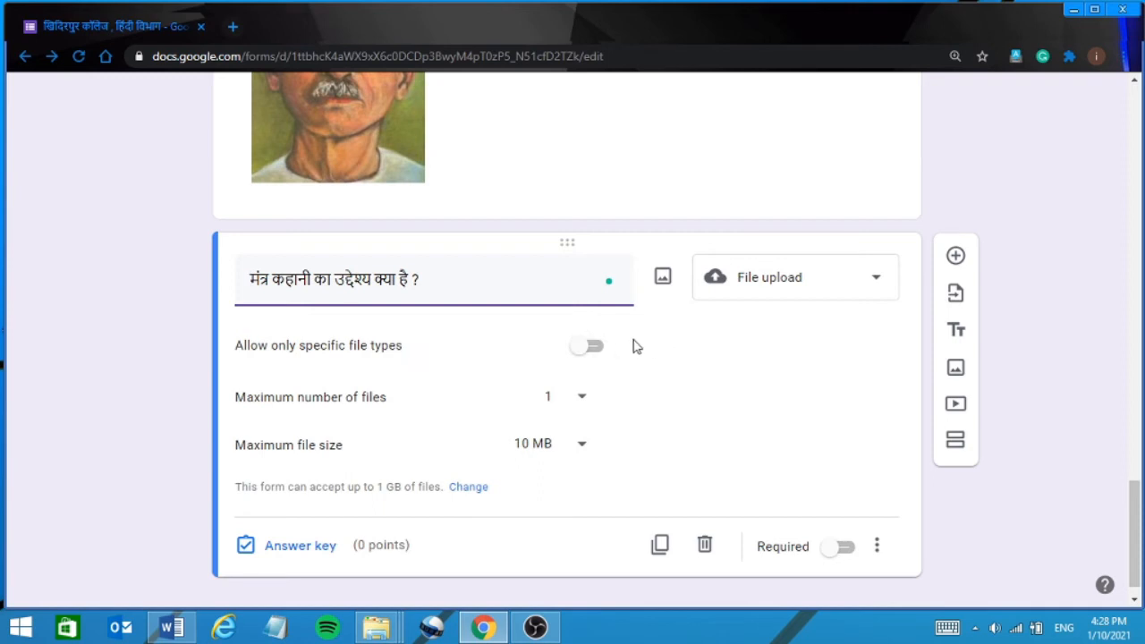
Restrict uploads to PDF files only, with a maximum of 1 file up to 100 MB.
{"action": "left_click", "coordinate": [600, 351]}
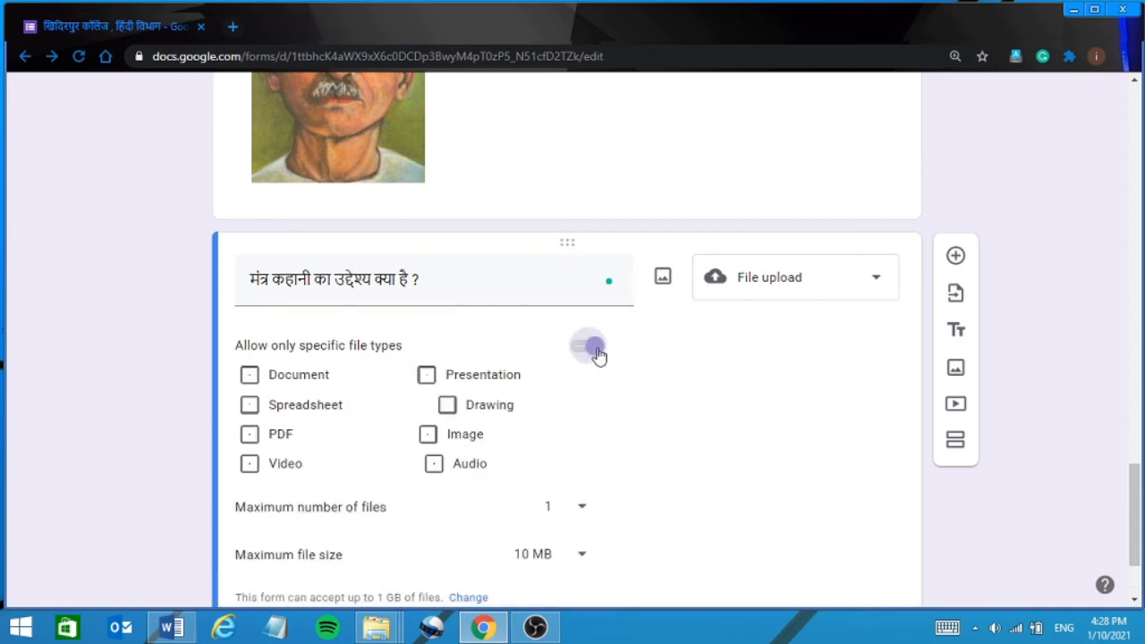
{"action": "left_click", "coordinate": [249, 434]}
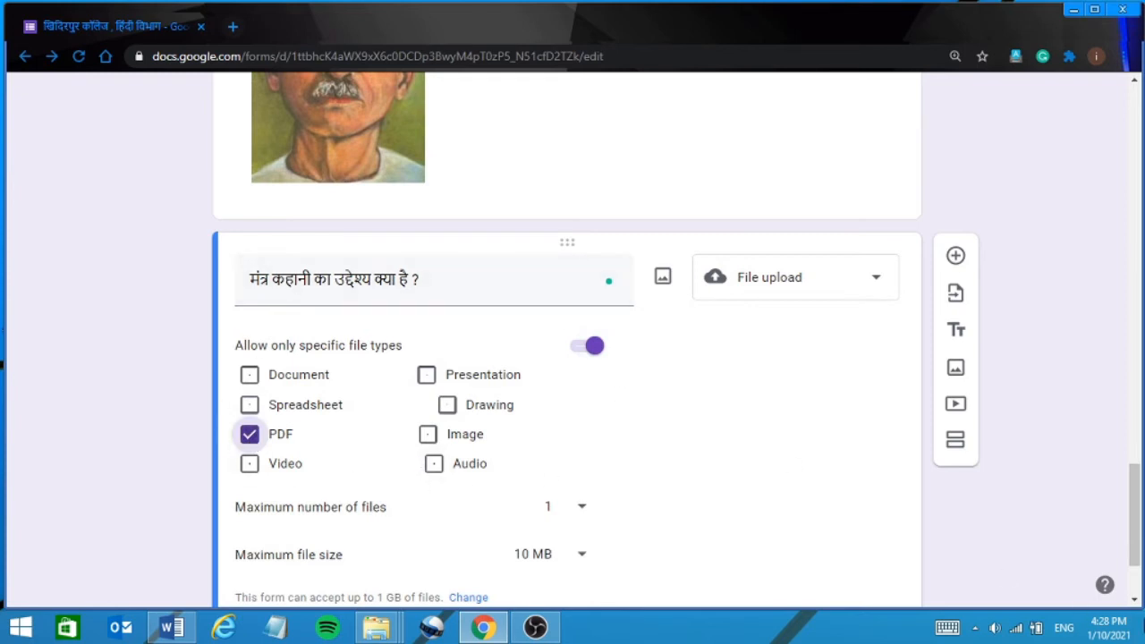
{"action": "scroll", "coordinate": [1134, 601], "scroll_direction": "down", "scroll_amount": 3}
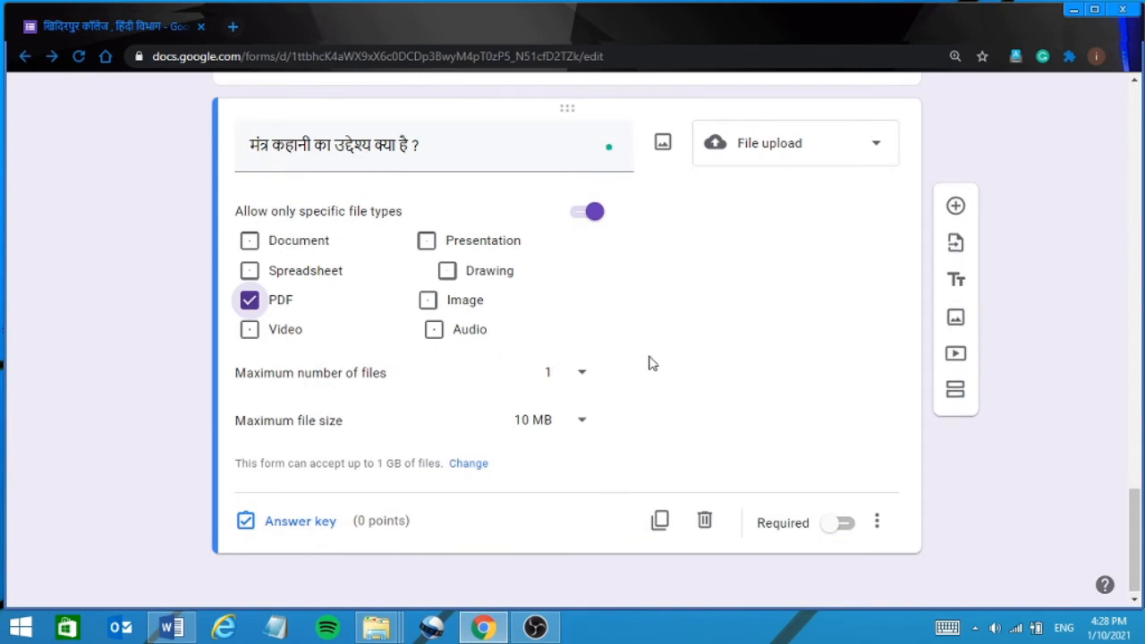
{"action": "left_click", "coordinate": [582, 374]}
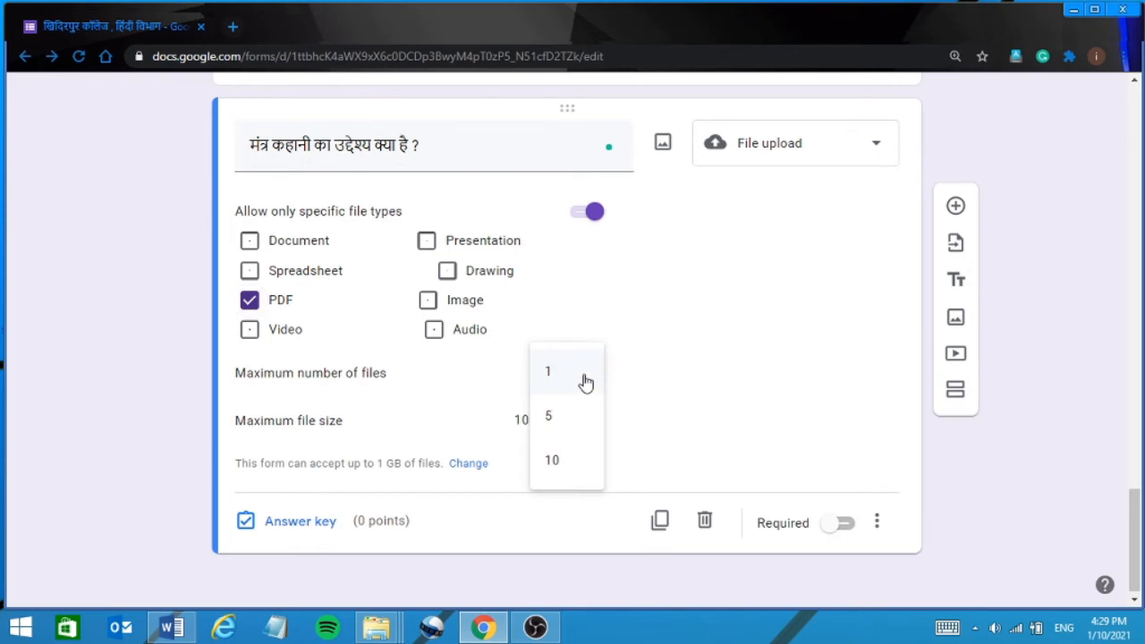
{"action": "left_click", "coordinate": [585, 382]}
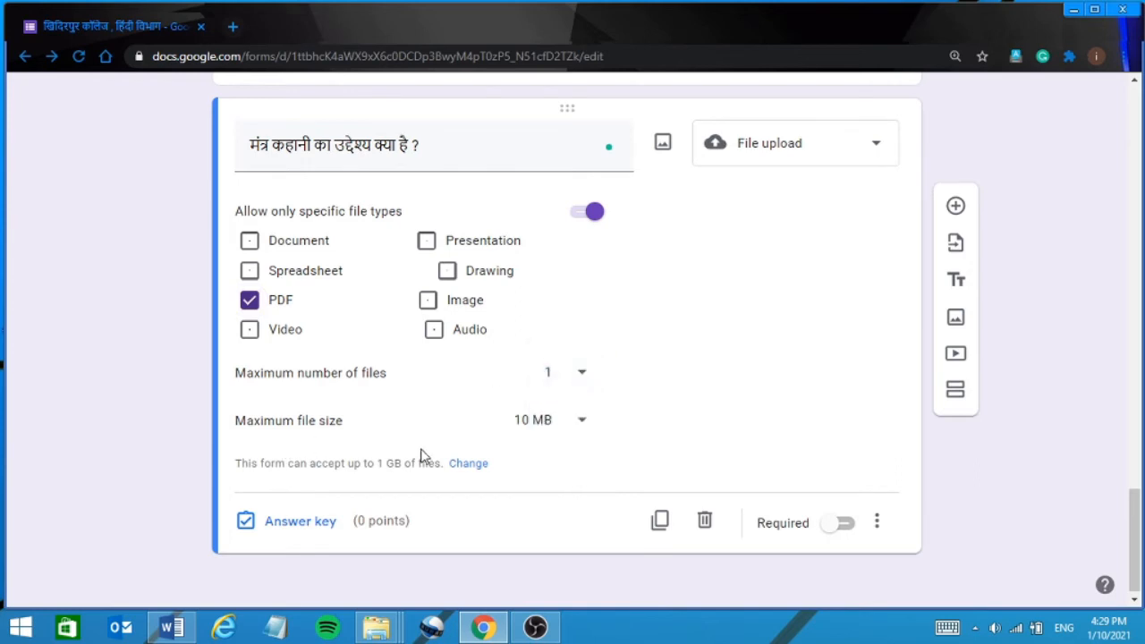
{"action": "left_click", "coordinate": [583, 427]}
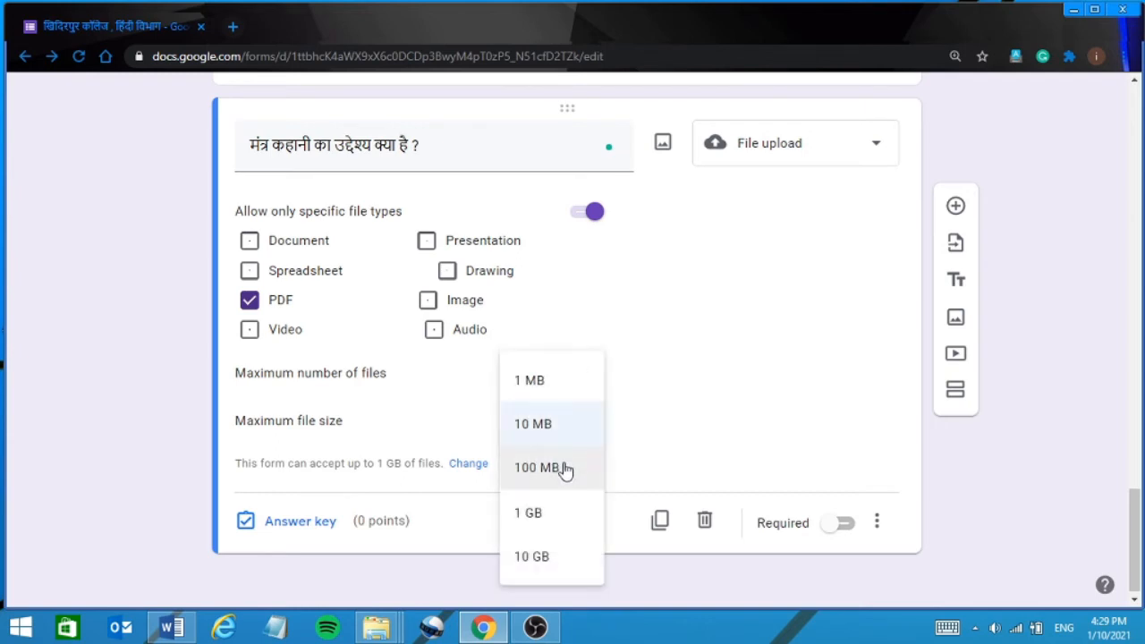
{"action": "left_click", "coordinate": [565, 469]}
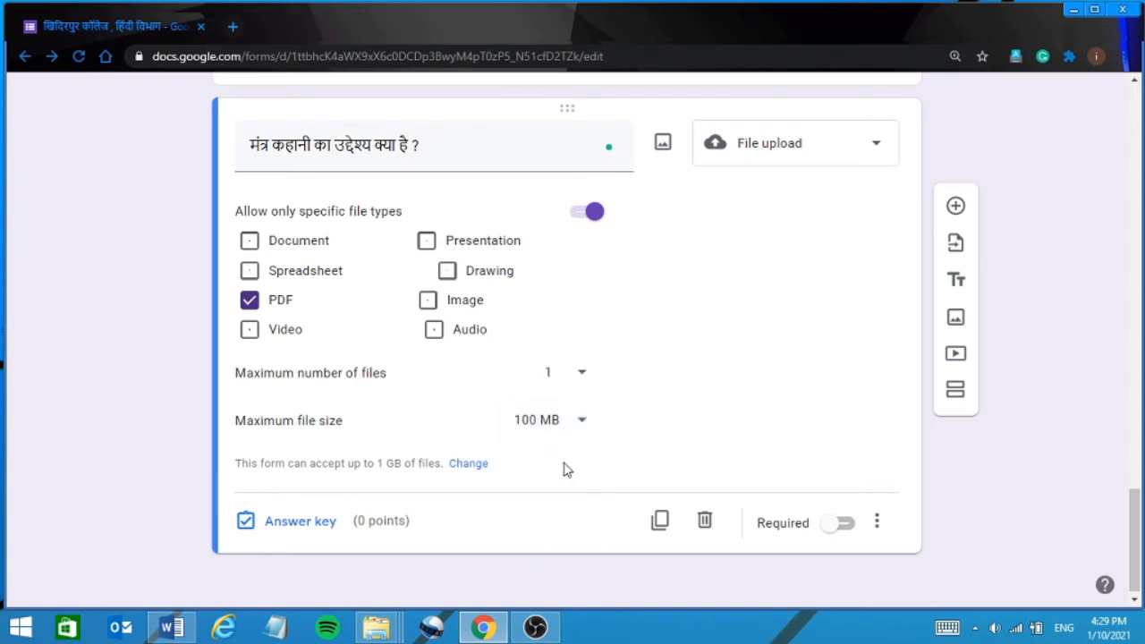
{"action": "left_click", "coordinate": [280, 522]}
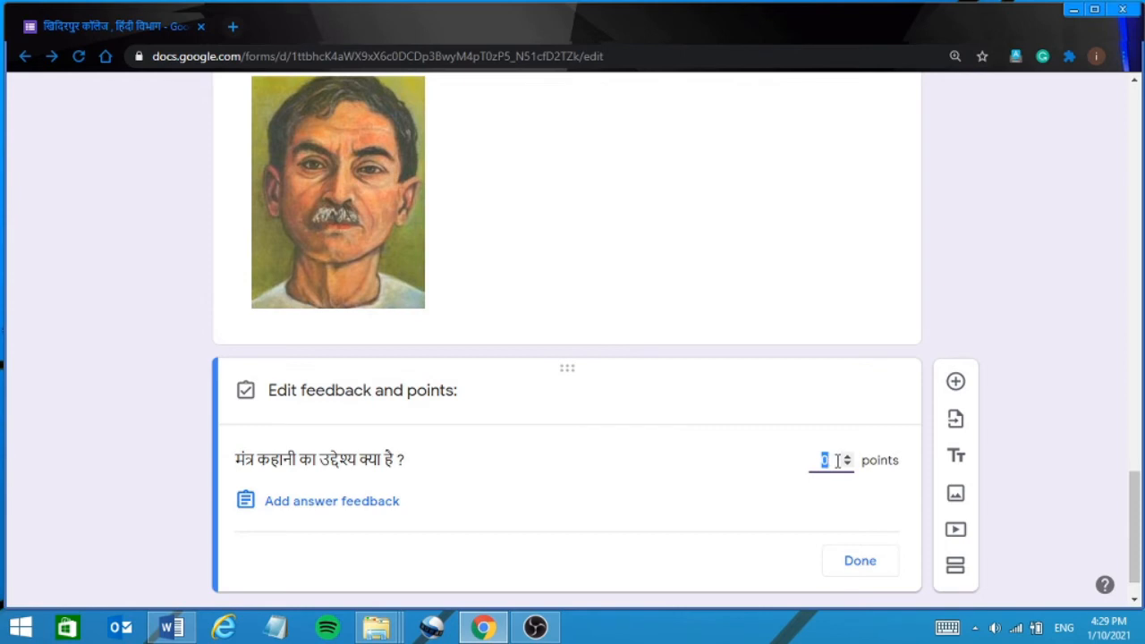
Give the upload question 5 points in its answer key and close the editor.
{"action": "type", "text": "5"}
{"action": "left_click", "coordinate": [860, 562]}
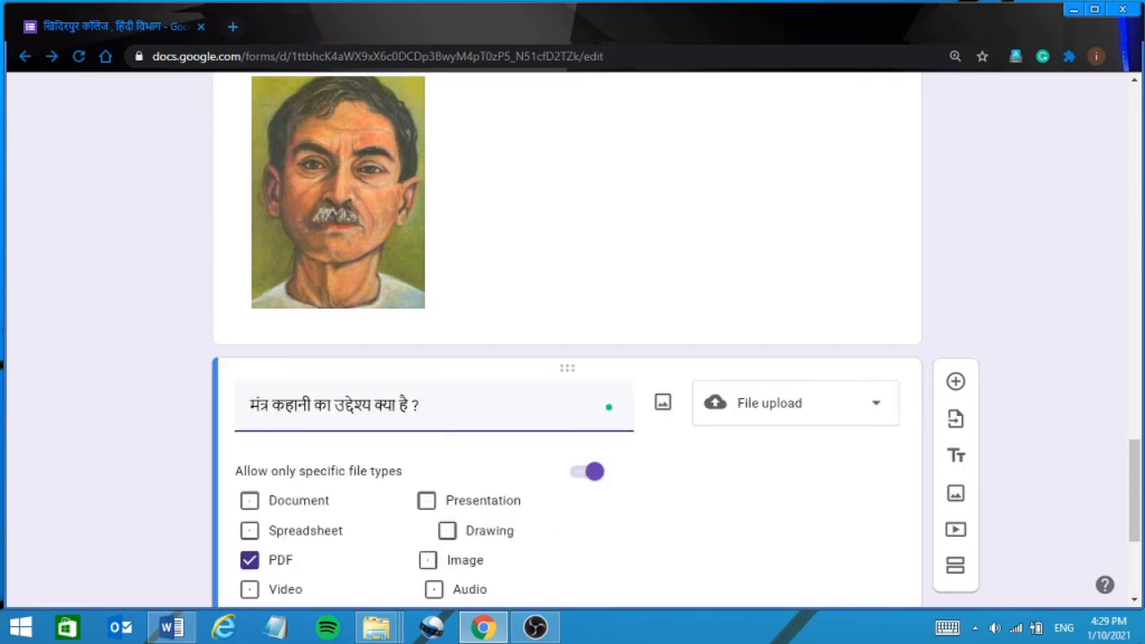
{"action": "left_click", "coordinate": [1134, 604]}
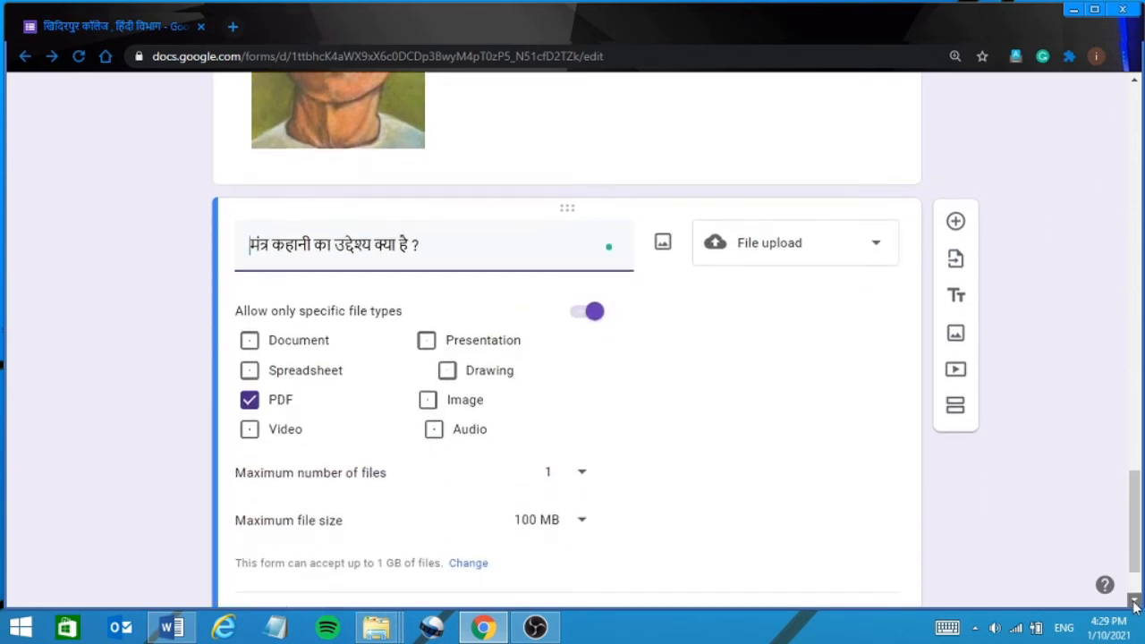
{"action": "left_click", "coordinate": [1135, 605]}
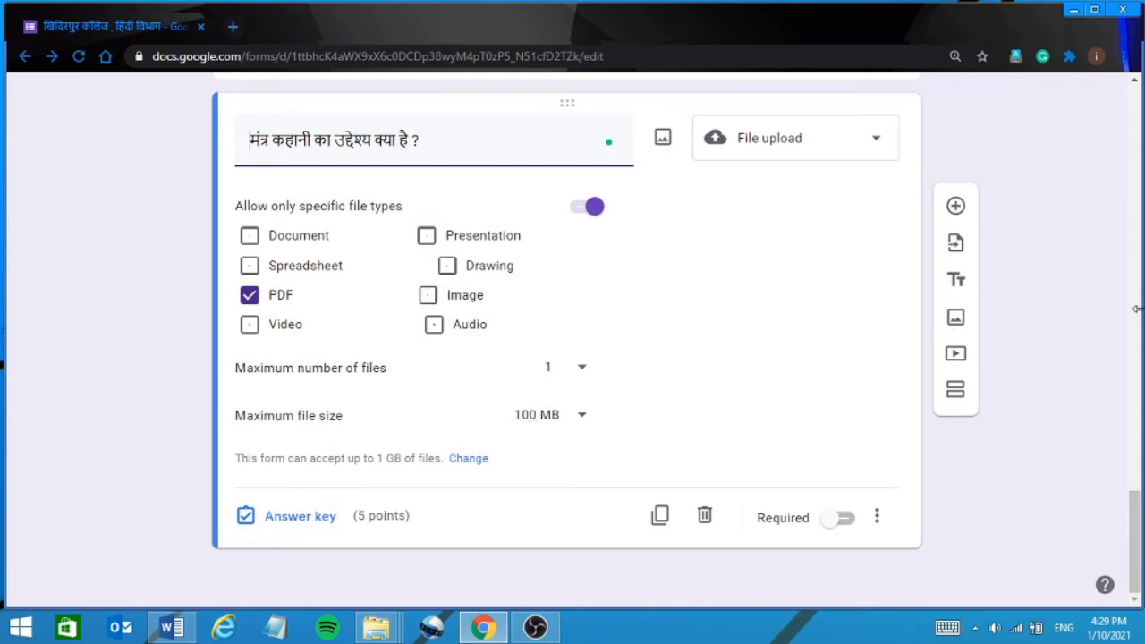
{"action": "scroll", "coordinate": [1139, 269], "scroll_direction": "up", "scroll_amount": 5}
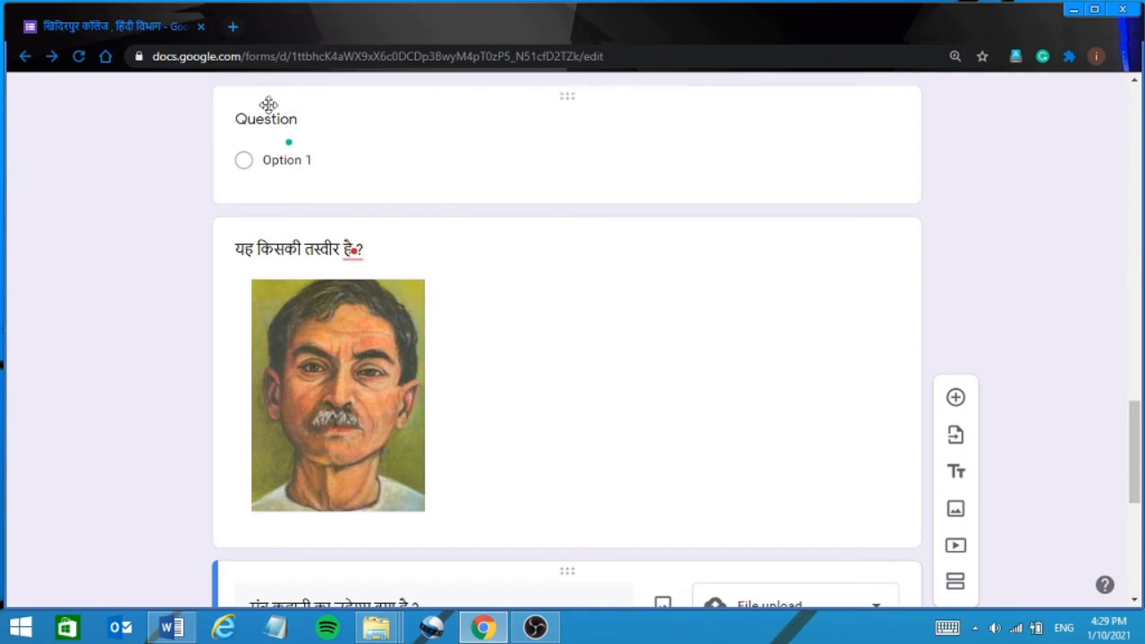
Select the blank question card above the picture question and switch it to Short answer.
{"action": "left_click", "coordinate": [246, 163]}
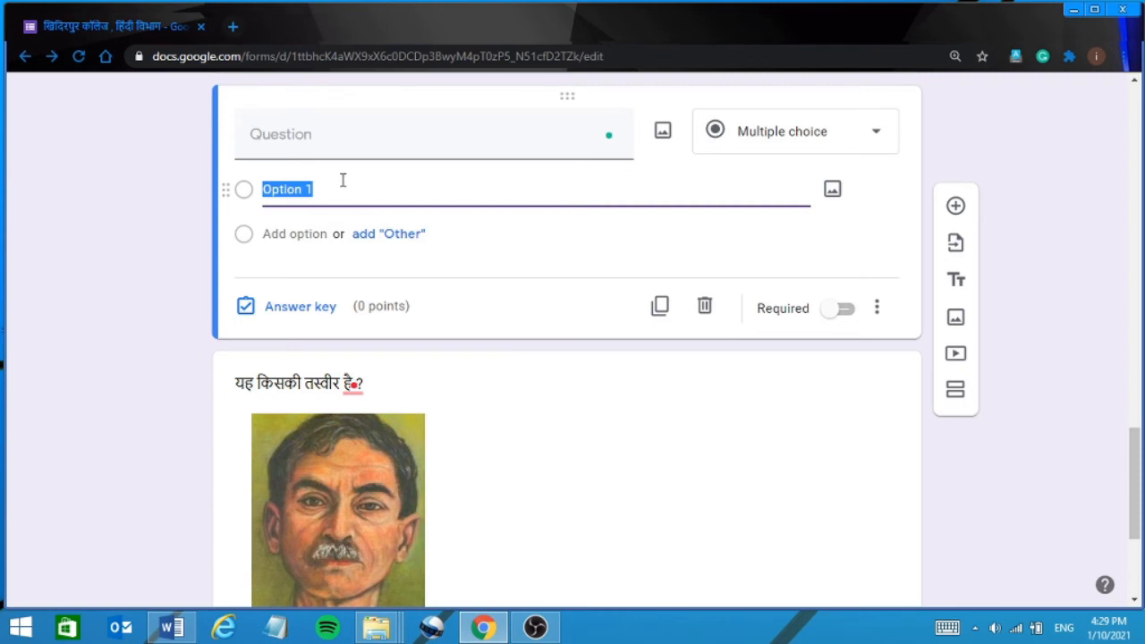
{"action": "left_click", "coordinate": [777, 134]}
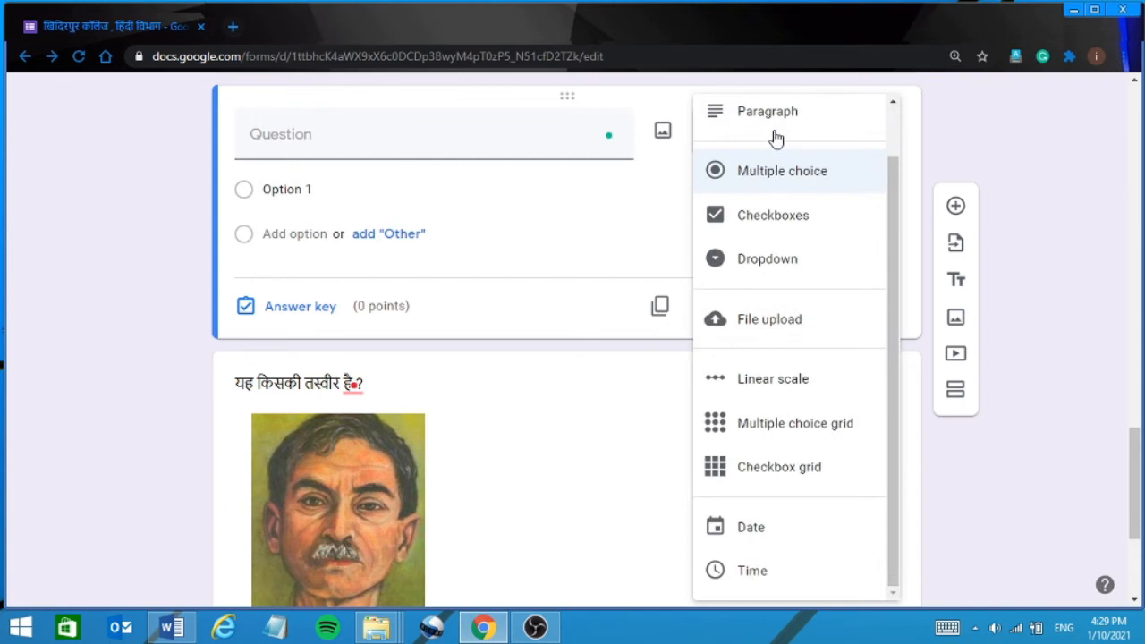
{"action": "scroll", "coordinate": [894, 141], "scroll_direction": "up", "scroll_amount": 2}
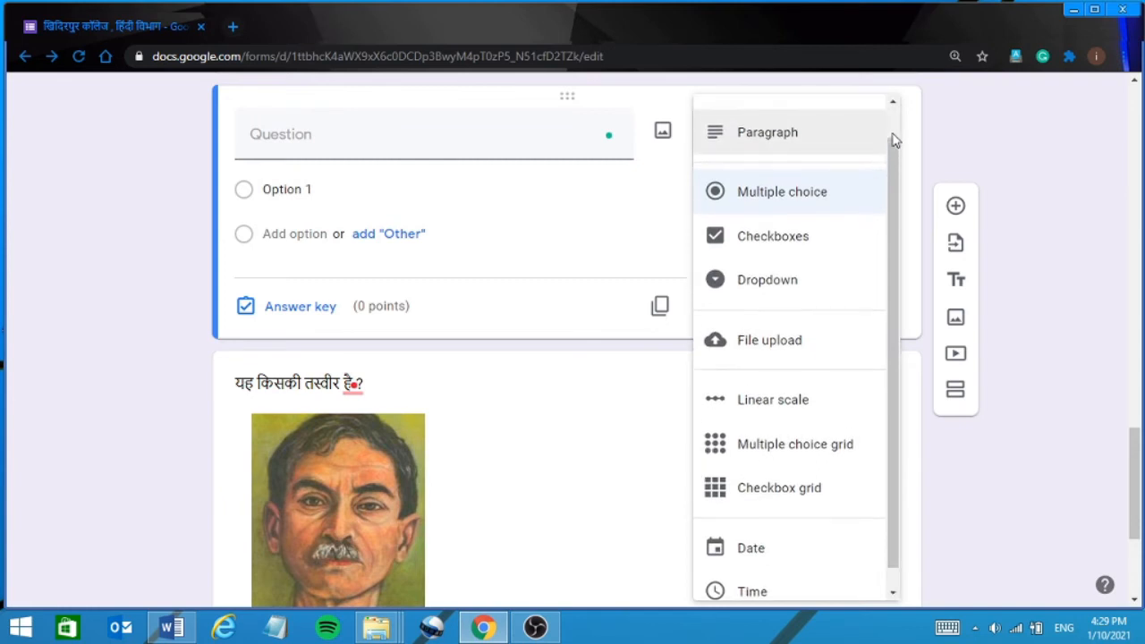
{"action": "left_click", "coordinate": [777, 125]}
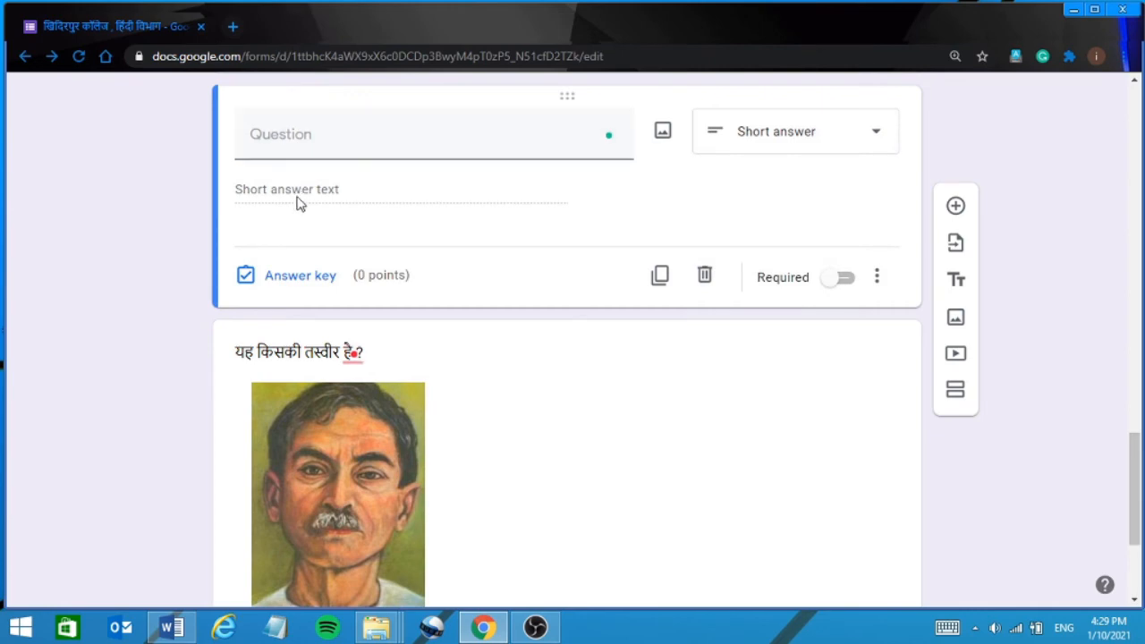
Add प्रेमचंद as the first correct answer, typed using Hindi keyboard input.
{"action": "left_click", "coordinate": [296, 277]}
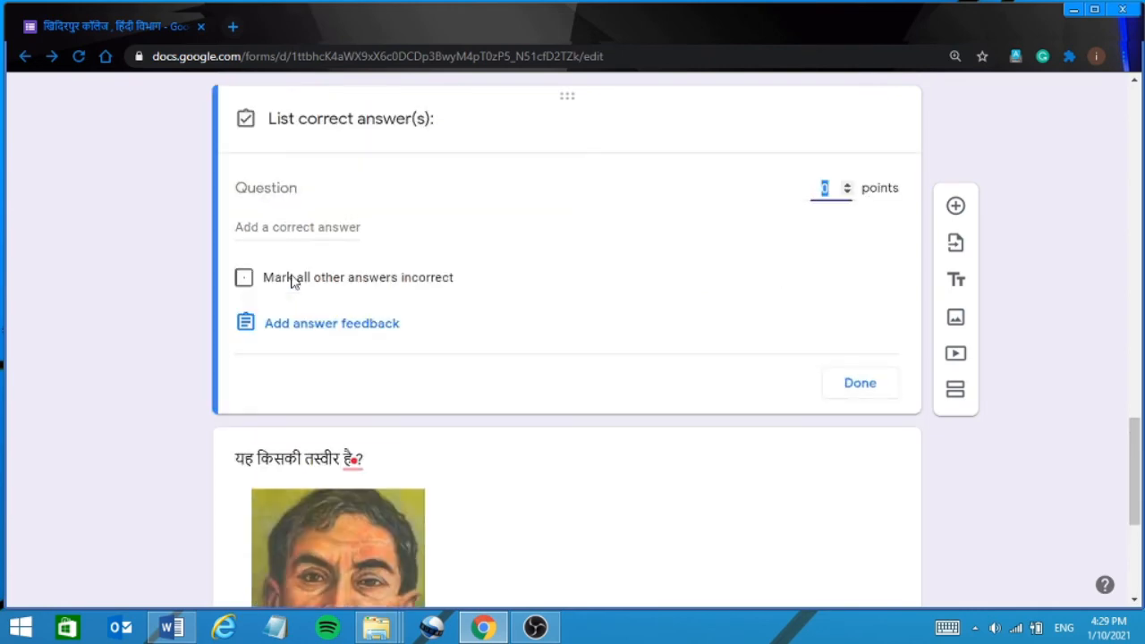
{"action": "left_click", "coordinate": [282, 229]}
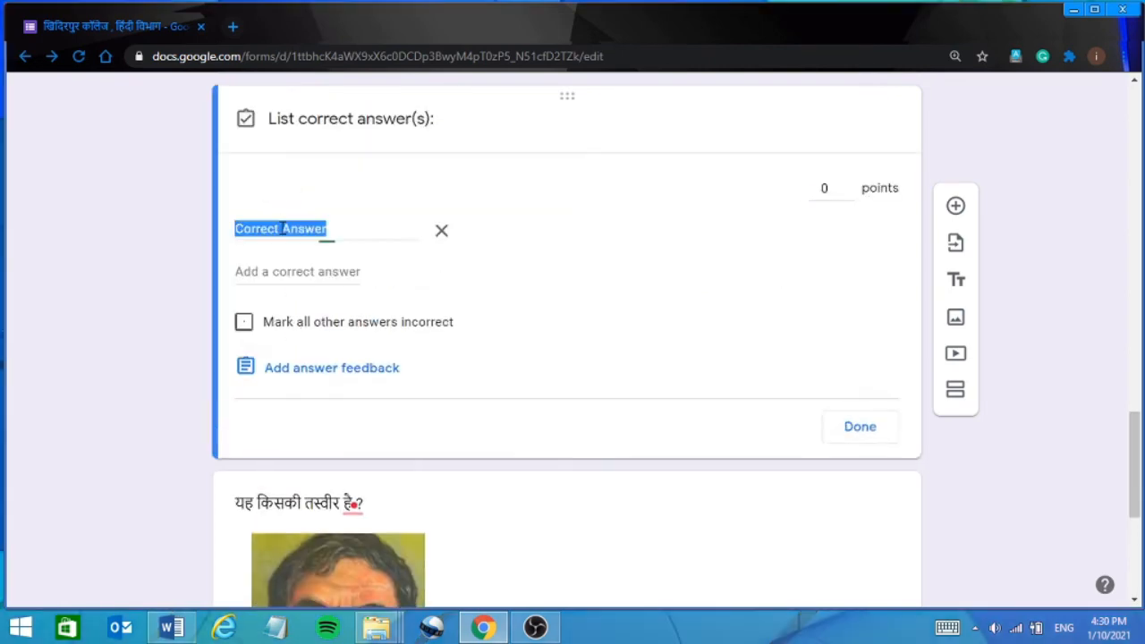
{"action": "type", "text": "hdjsc;xq"}
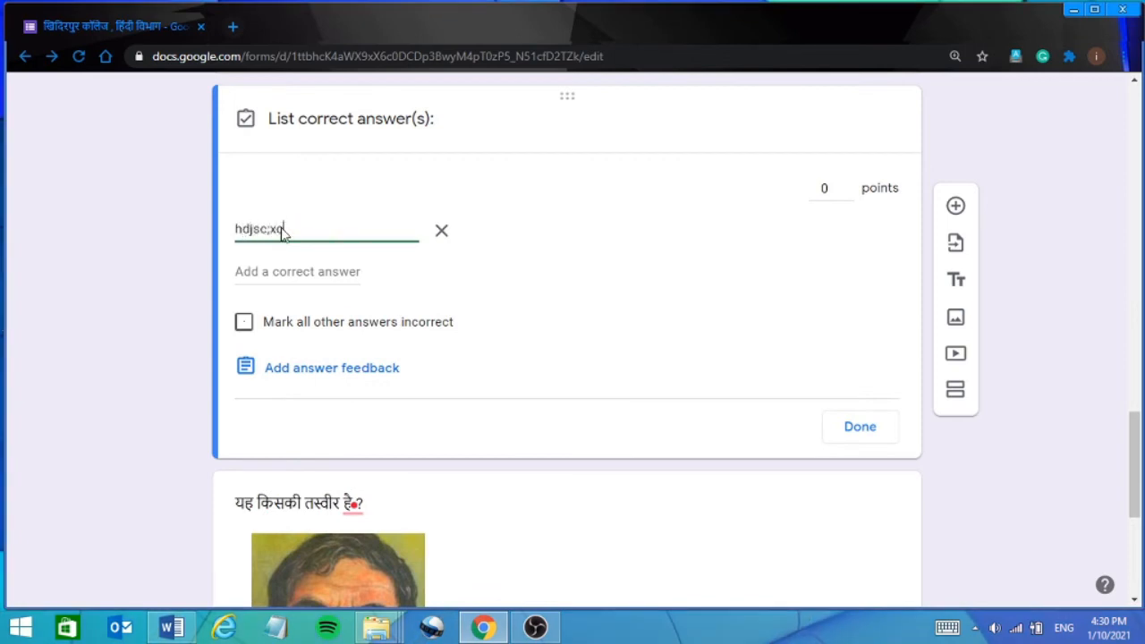
{"action": "key", "text": "BackSpace"}
{"action": "key", "text": "BackSpace"}
{"action": "key", "text": "BackSpace"}
{"action": "key", "text": "BackSpace"}
{"action": "key", "text": "BackSpace"}
{"action": "key", "text": "BackSpace"}
{"action": "key", "text": "BackSpace"}
{"action": "key", "text": "BackSpace"}
{"action": "key", "text": "BackSpace"}
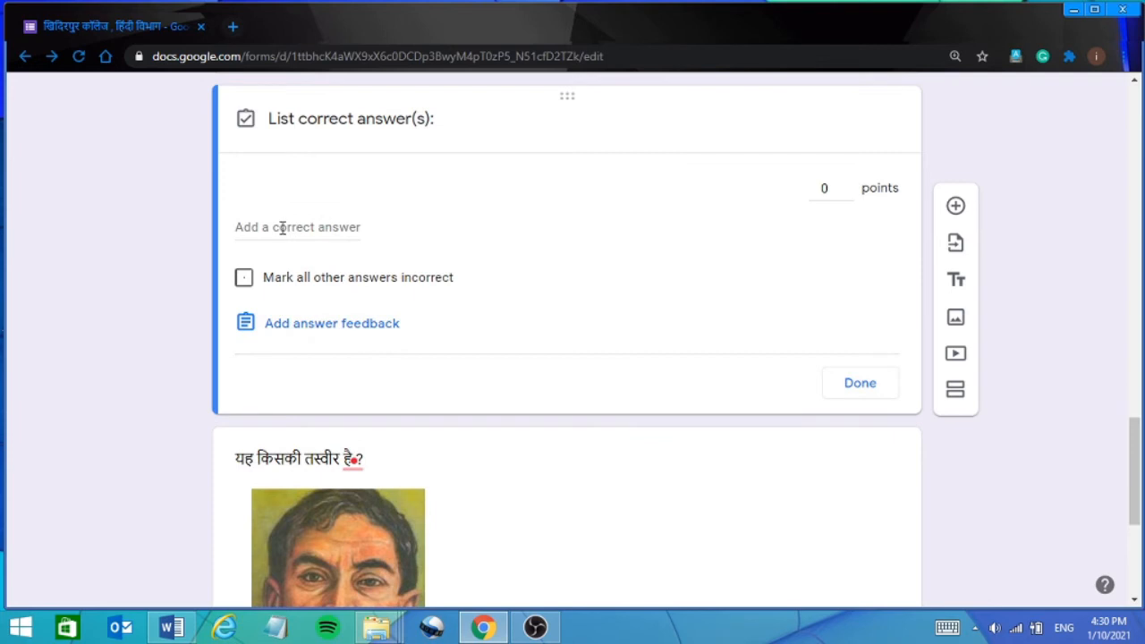
{"action": "key", "text": "alt+shift"}
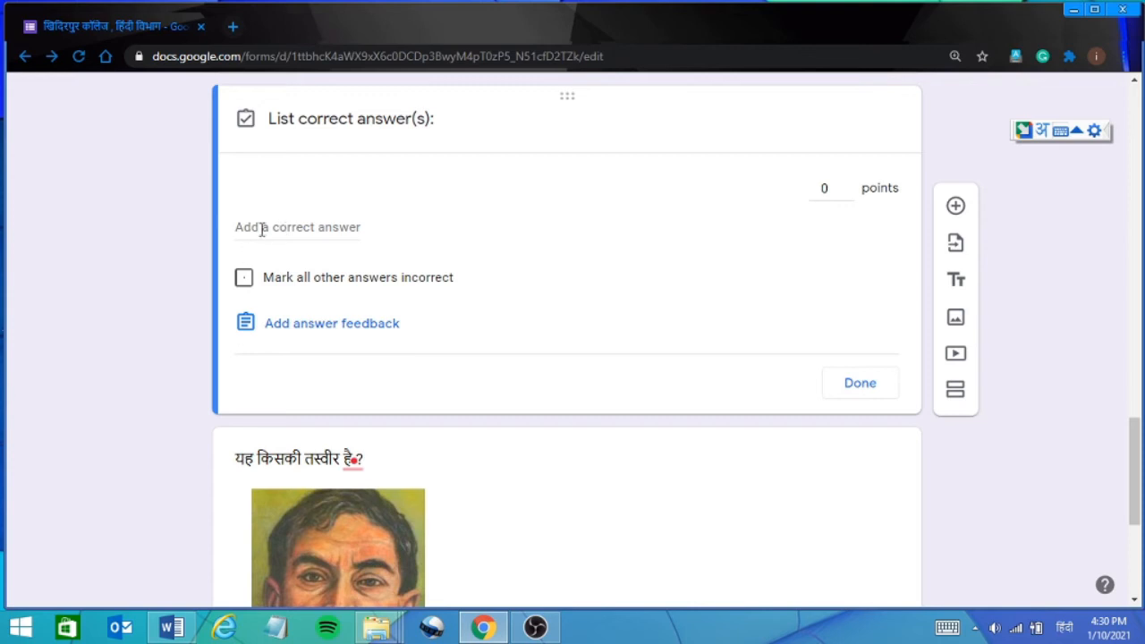
{"action": "left_click", "coordinate": [262, 229]}
{"action": "type", "text": "प्रेमचंद"}
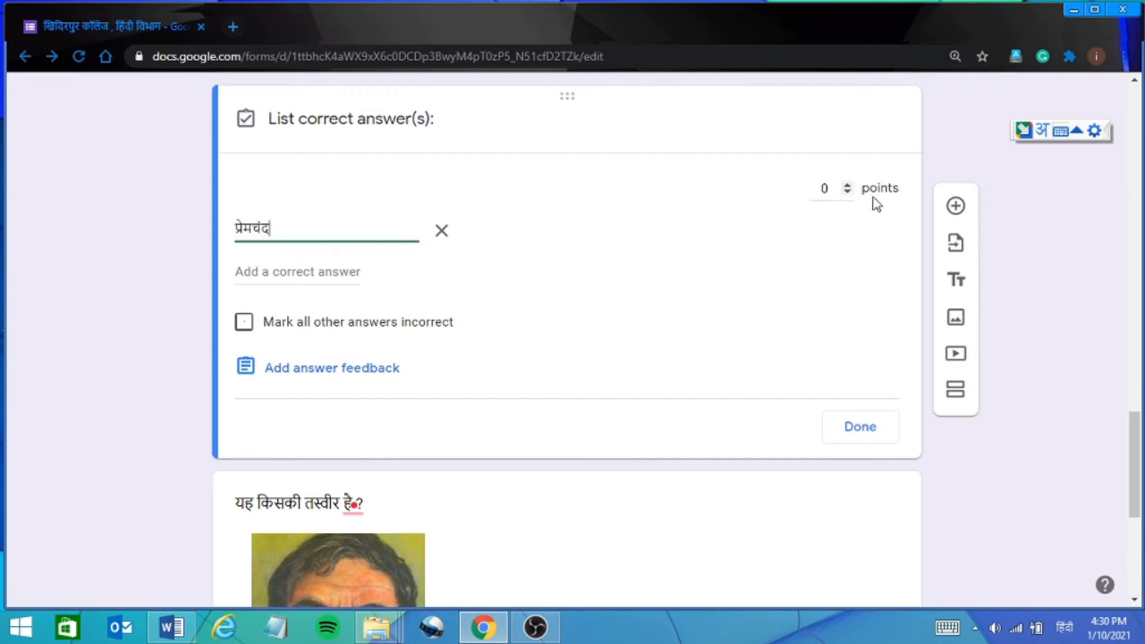
Set 2 points, mark other answers incorrect, and add Premchand as a second correct answer.
{"action": "left_click", "coordinate": [839, 183]}
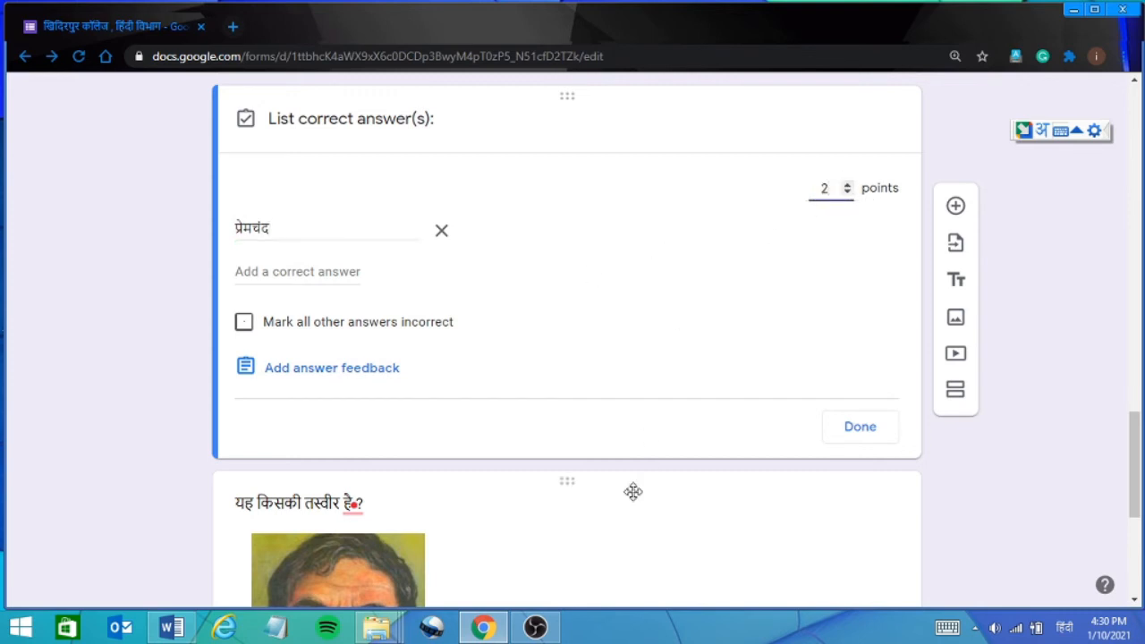
{"action": "left_click", "coordinate": [244, 324]}
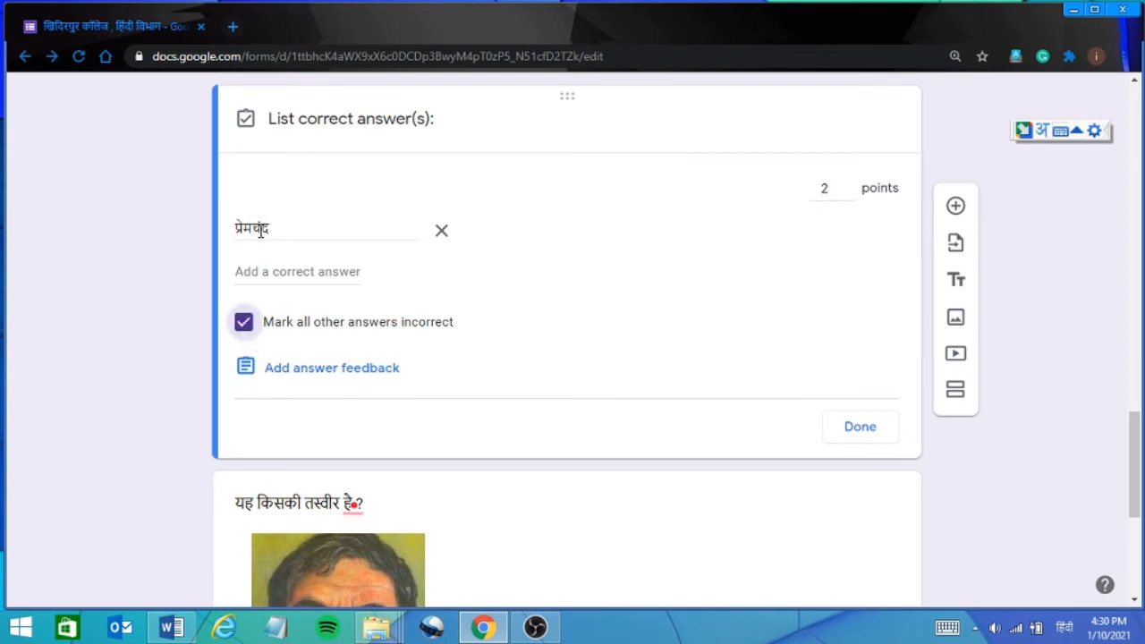
{"action": "left_click", "coordinate": [255, 271]}
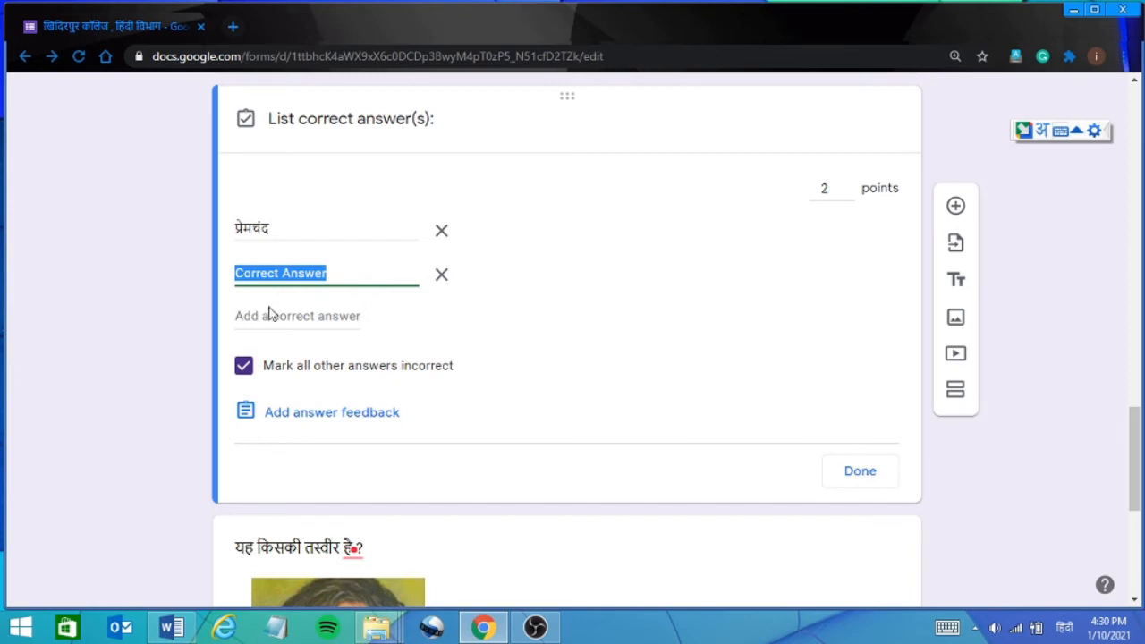
{"action": "key", "text": "alt+shift"}
{"action": "type", "text": "Pr"}
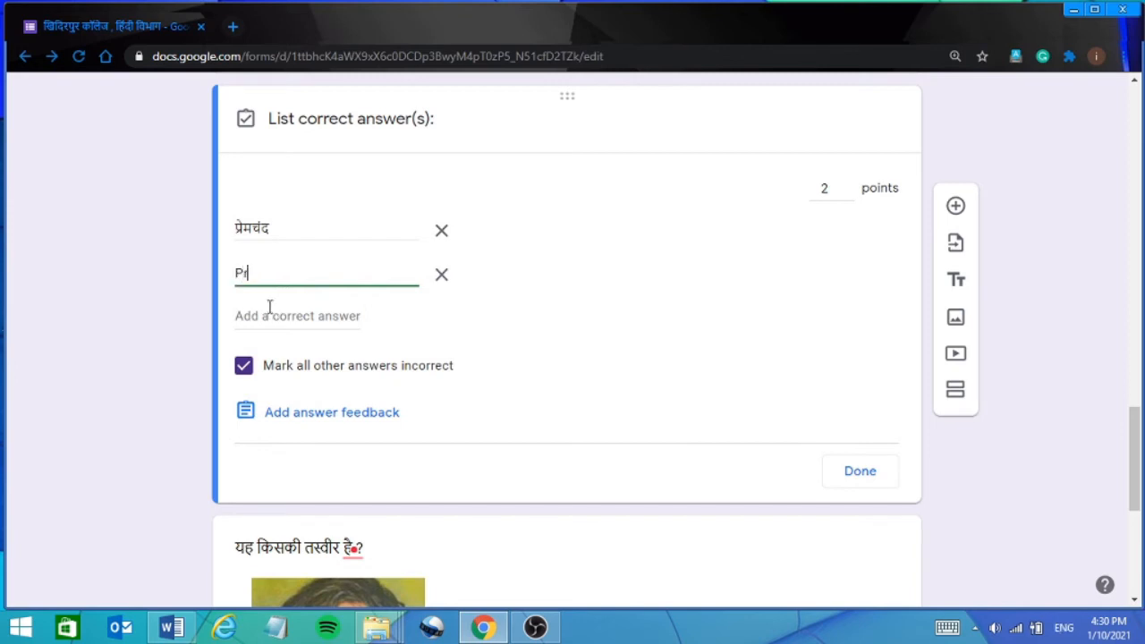
{"action": "type", "text": "emchand"}
{"action": "left_click", "coordinate": [864, 475]}
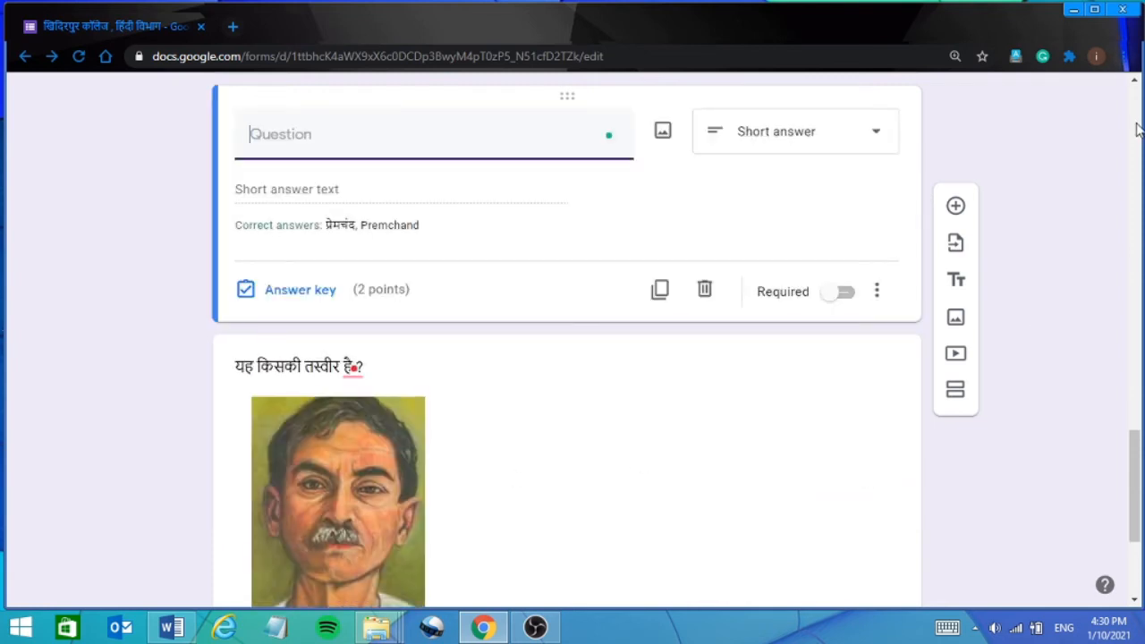
{"action": "left_click", "coordinate": [1136, 119]}
{"action": "scroll", "coordinate": [1136, 119], "scroll_direction": "up", "scroll_amount": 15}
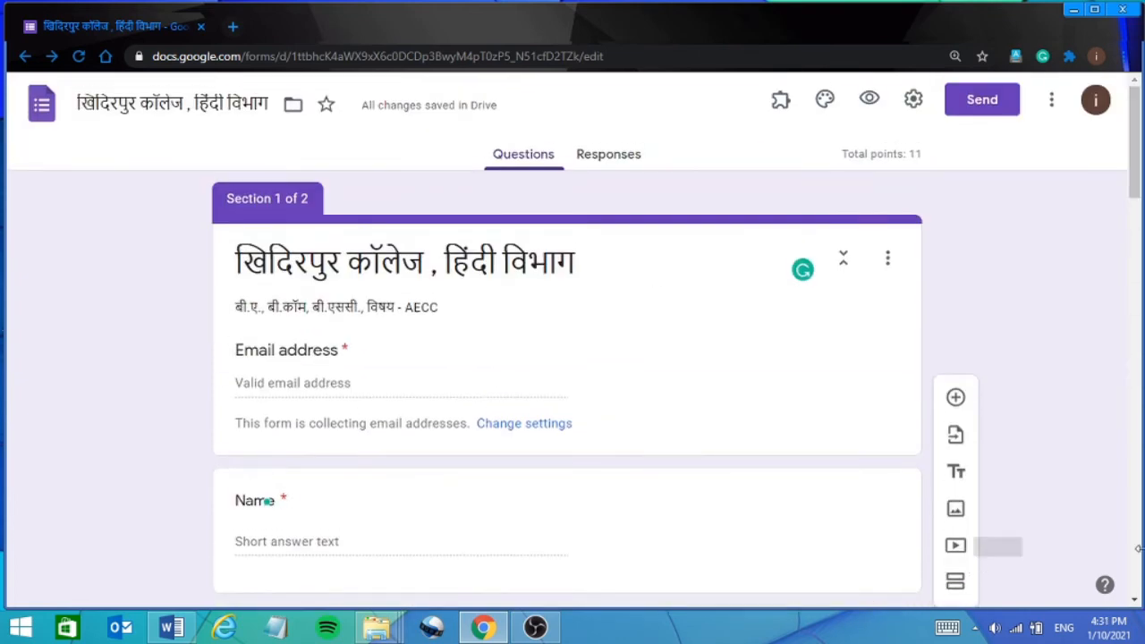
{"action": "left_click", "coordinate": [1136, 603]}
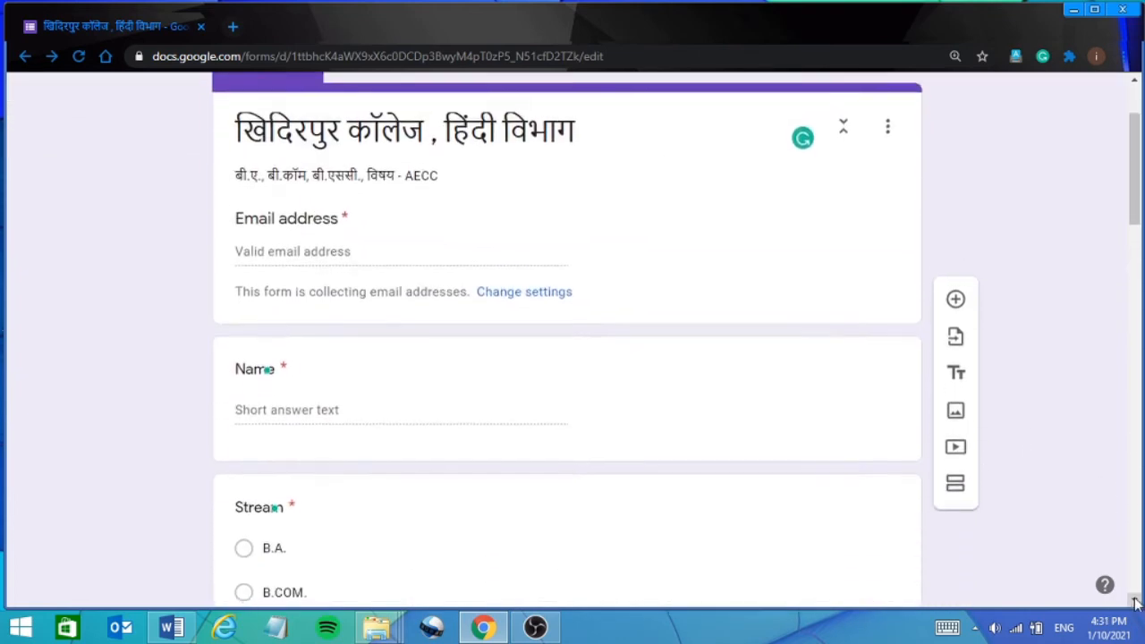
{"action": "left_click", "coordinate": [1135, 603]}
{"action": "left_click", "coordinate": [1136, 603]}
{"action": "left_click", "coordinate": [1136, 603]}
{"action": "left_click", "coordinate": [1136, 603]}
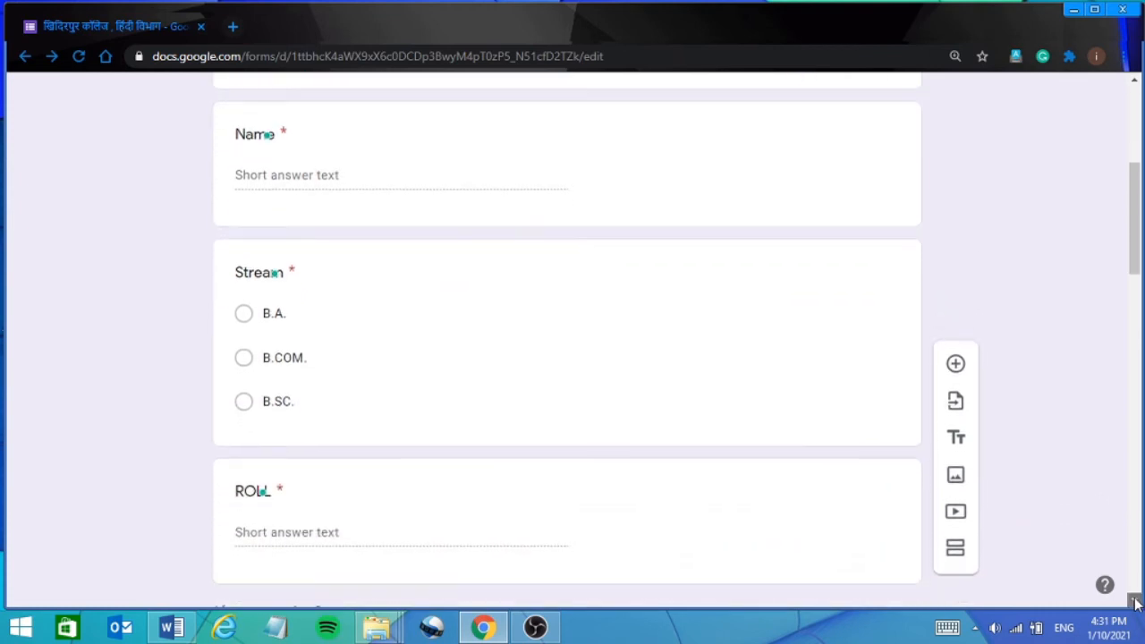
{"action": "left_click", "coordinate": [1136, 603]}
{"action": "left_click", "coordinate": [1136, 603]}
{"action": "left_click", "coordinate": [1136, 603]}
{"action": "left_click", "coordinate": [1136, 603]}
{"action": "left_click", "coordinate": [1136, 603]}
{"action": "left_click", "coordinate": [1136, 603]}
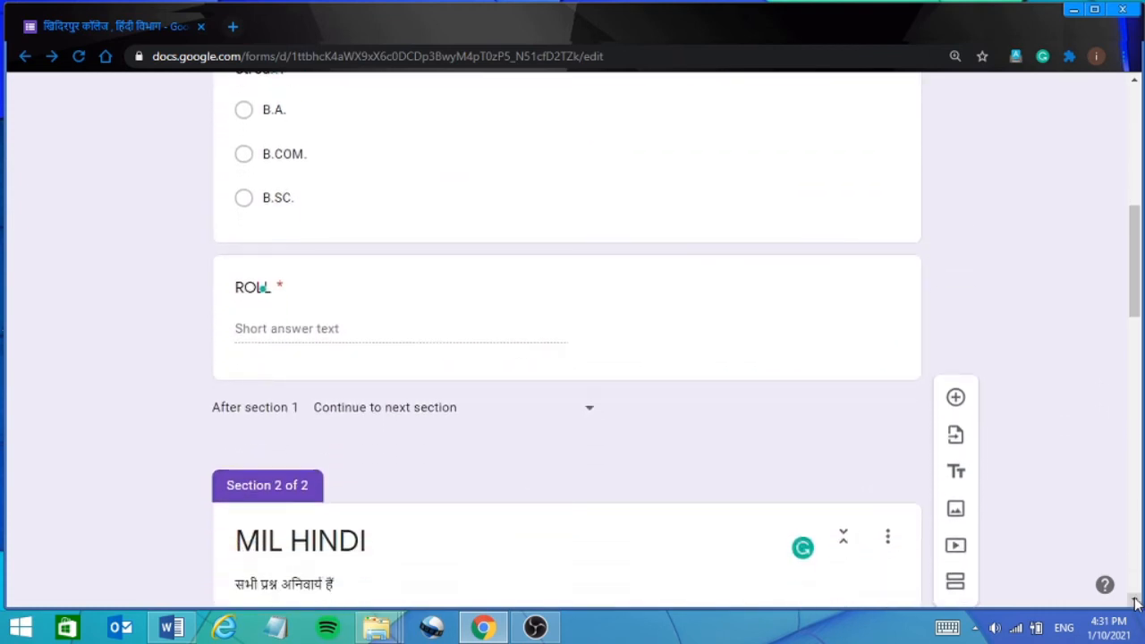
{"action": "left_click", "coordinate": [1136, 602]}
{"action": "left_click", "coordinate": [1136, 603]}
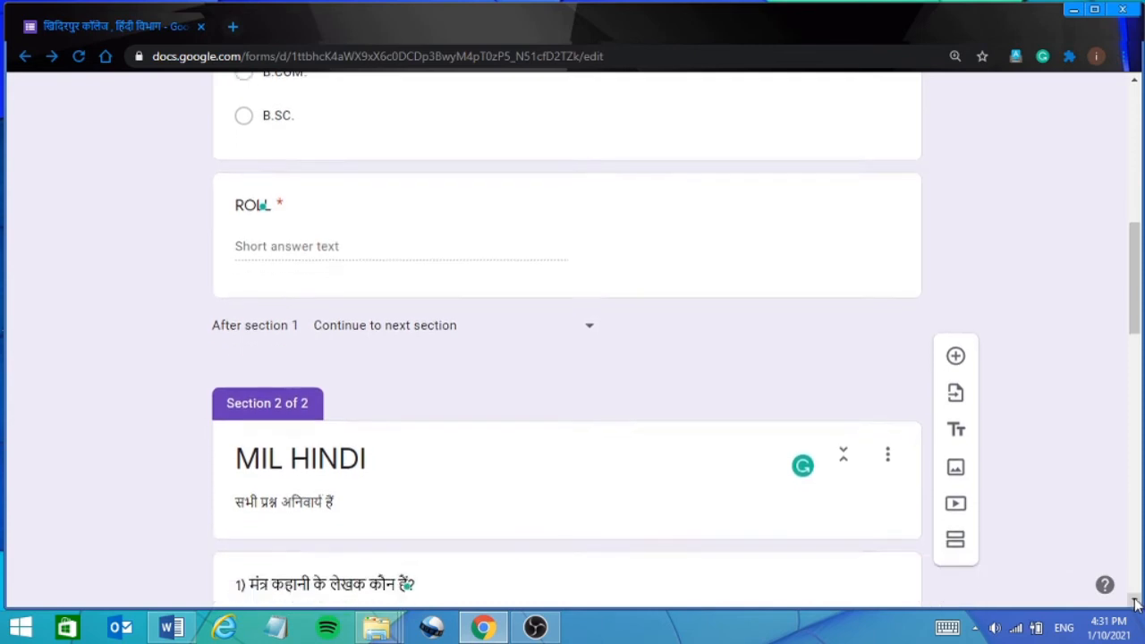
{"action": "left_click", "coordinate": [1136, 603]}
{"action": "left_click", "coordinate": [1136, 603]}
{"action": "left_click", "coordinate": [1136, 603]}
{"action": "left_click", "coordinate": [1136, 602]}
{"action": "left_click", "coordinate": [1136, 603]}
{"action": "left_click", "coordinate": [1136, 603]}
{"action": "left_click", "coordinate": [1136, 603]}
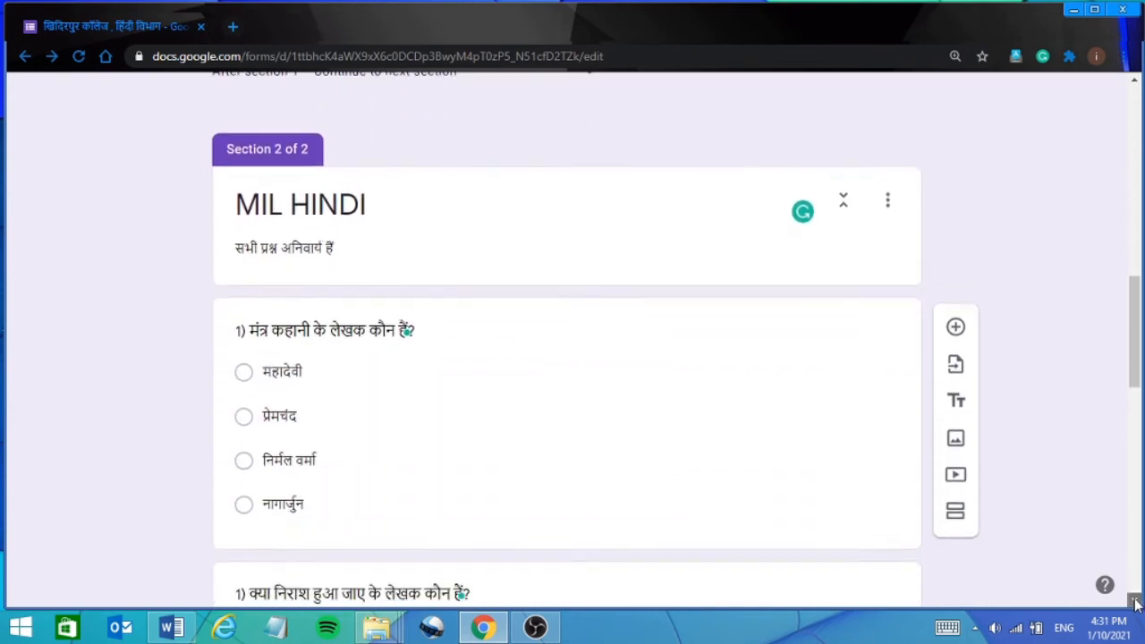
{"action": "left_click", "coordinate": [1136, 603]}
{"action": "left_click", "coordinate": [1136, 603]}
{"action": "left_click", "coordinate": [1136, 603]}
{"action": "left_click", "coordinate": [1136, 603]}
{"action": "left_click", "coordinate": [1136, 602]}
{"action": "left_click", "coordinate": [1136, 603]}
{"action": "left_click", "coordinate": [1136, 603]}
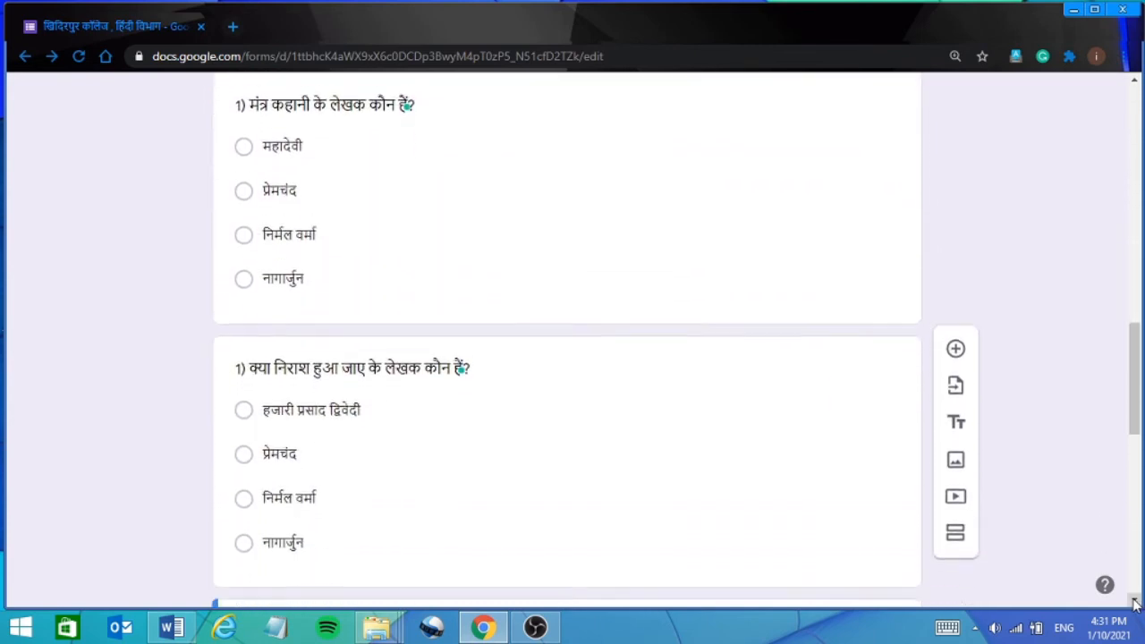
{"action": "left_click", "coordinate": [1136, 603]}
{"action": "left_click", "coordinate": [1136, 603]}
{"action": "left_click", "coordinate": [1136, 603]}
{"action": "scroll", "coordinate": [1134, 602], "scroll_direction": "down", "scroll_amount": 7}
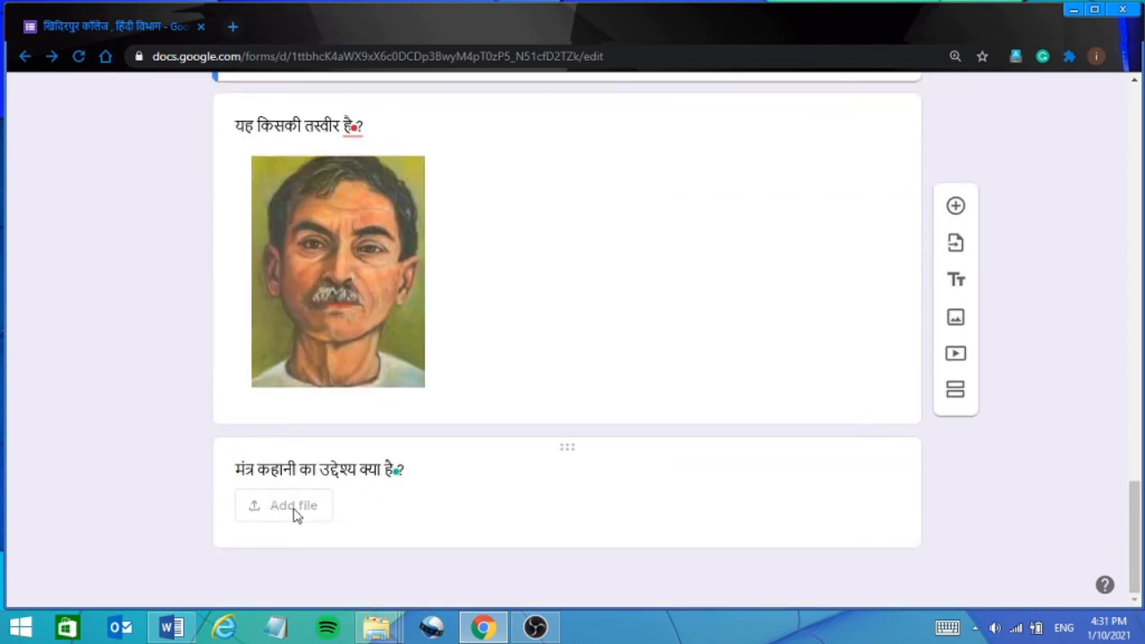
{"action": "left_click", "coordinate": [1139, 297]}
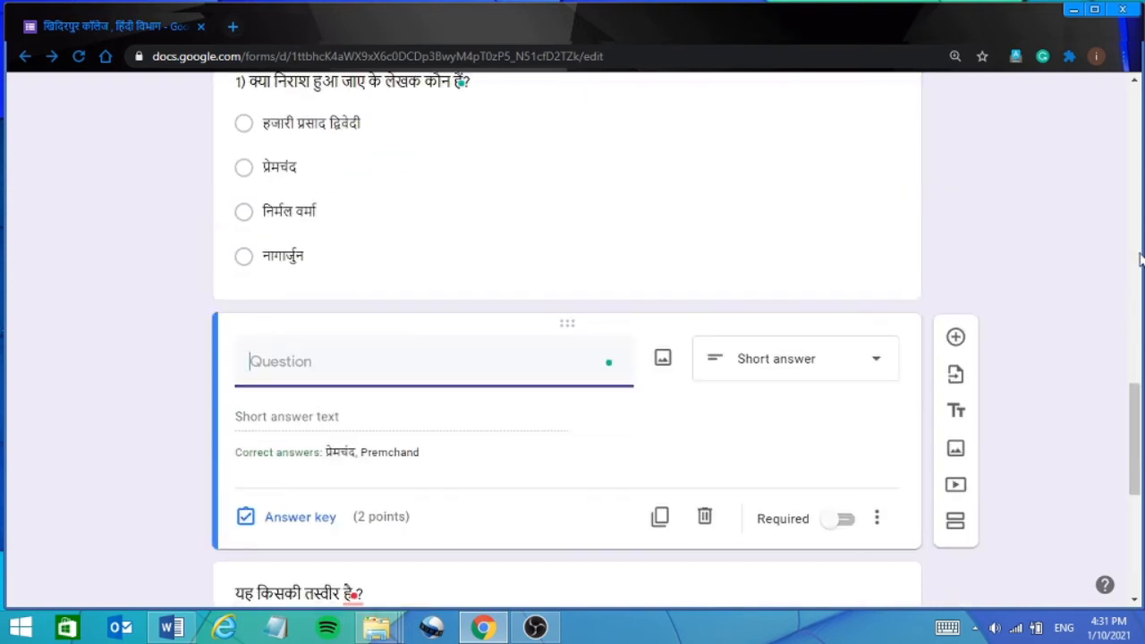
{"action": "left_click", "coordinate": [1139, 259]}
{"action": "left_click", "coordinate": [1133, 177]}
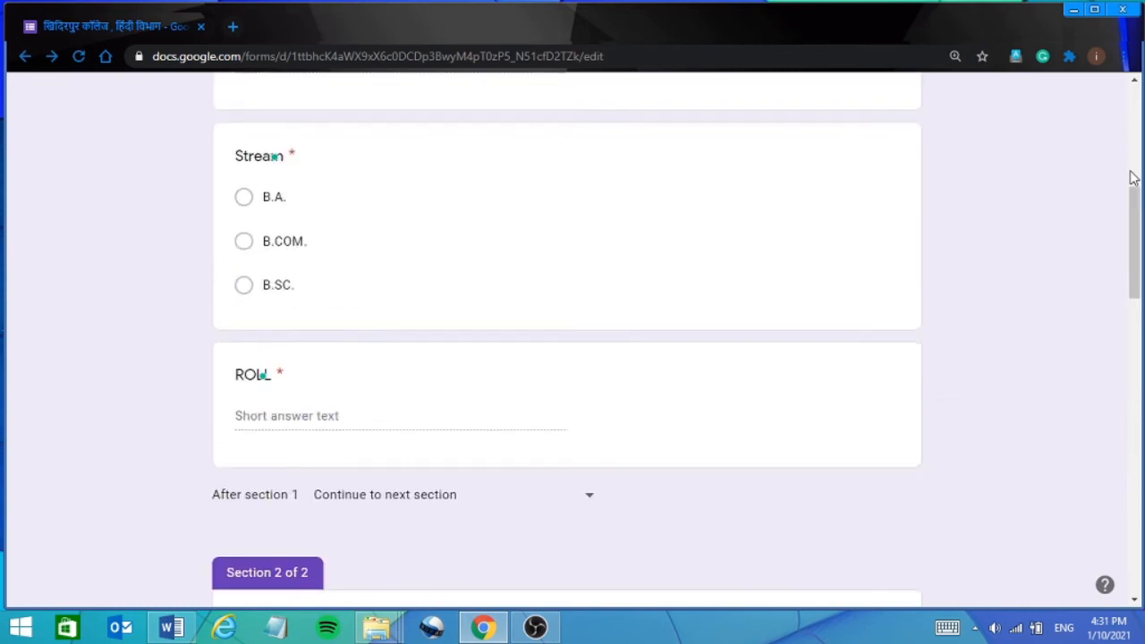
{"action": "left_click", "coordinate": [1134, 143]}
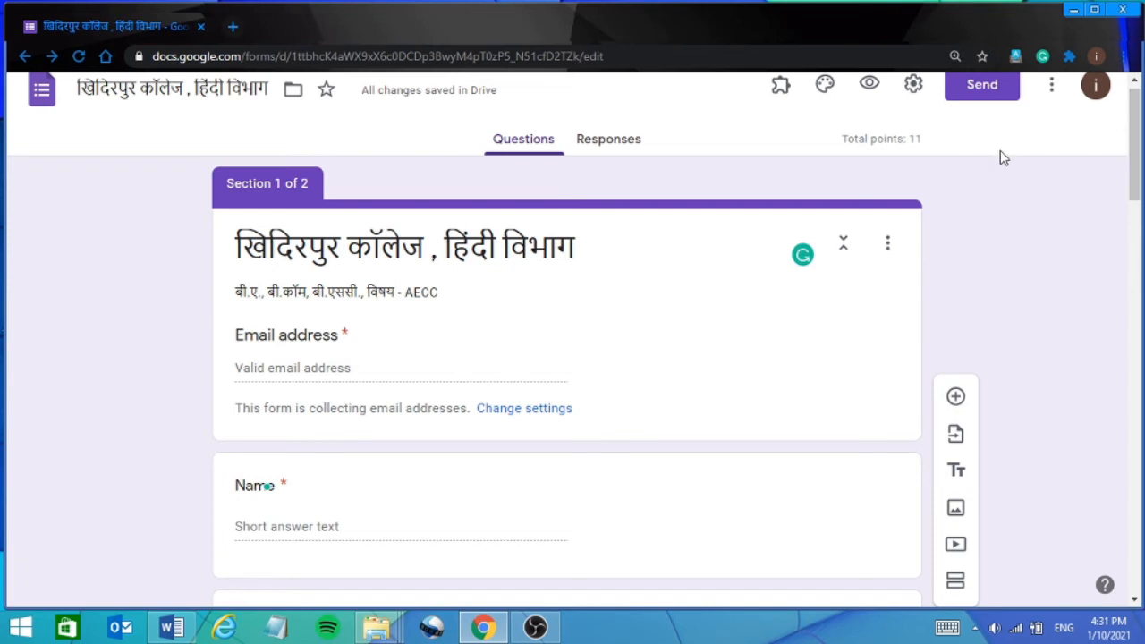
{"action": "left_click", "coordinate": [1134, 79]}
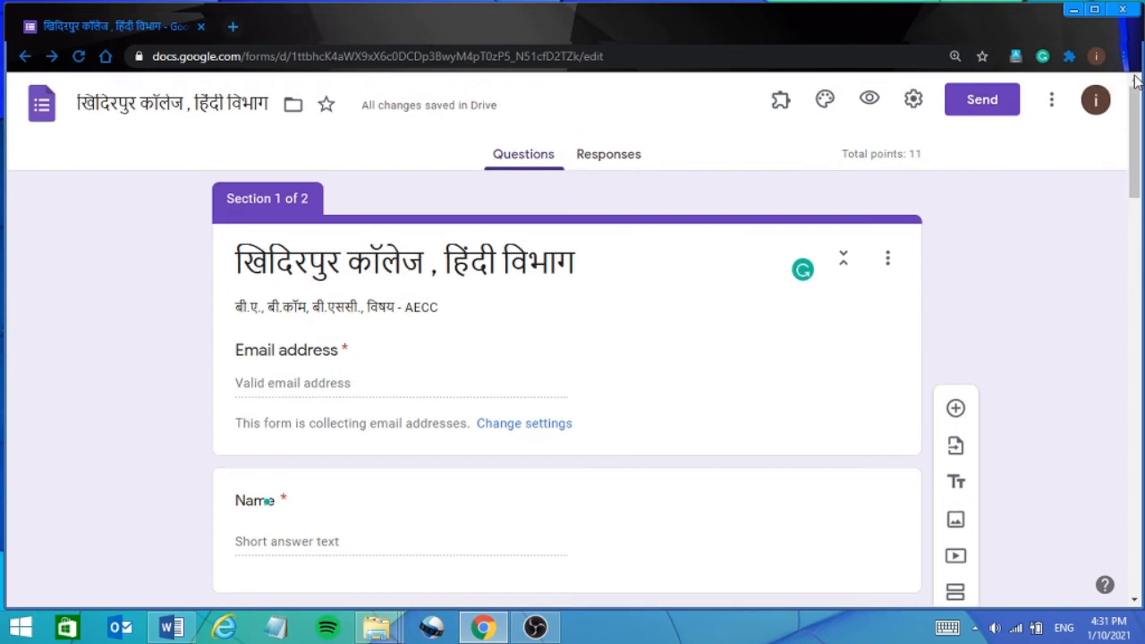
{"action": "left_click", "coordinate": [614, 161]}
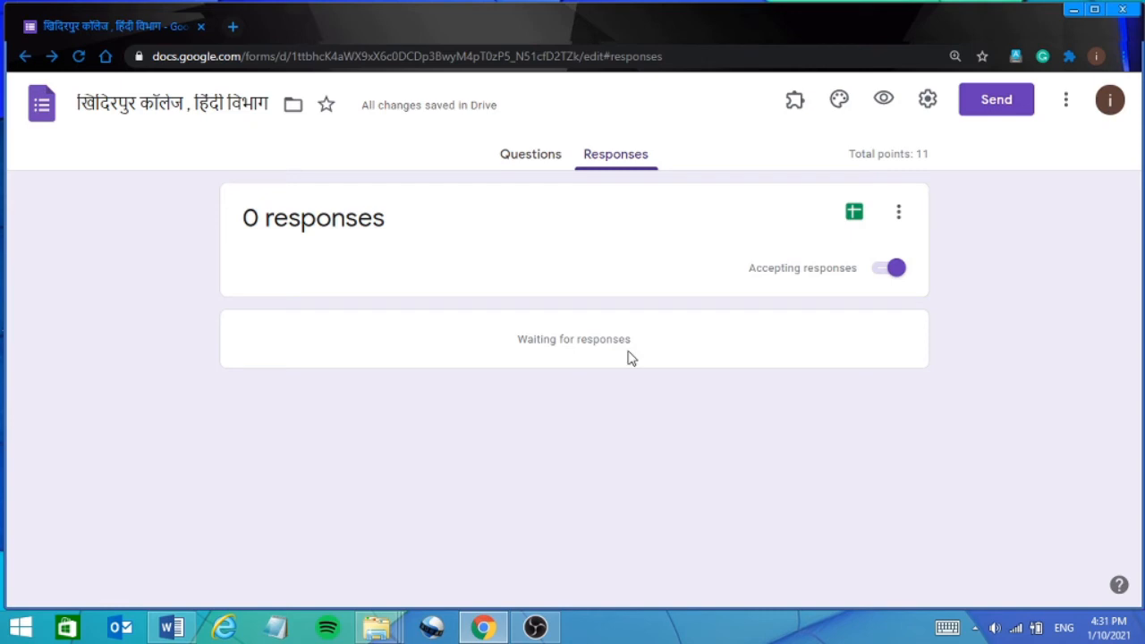
{"action": "left_click", "coordinate": [534, 163]}
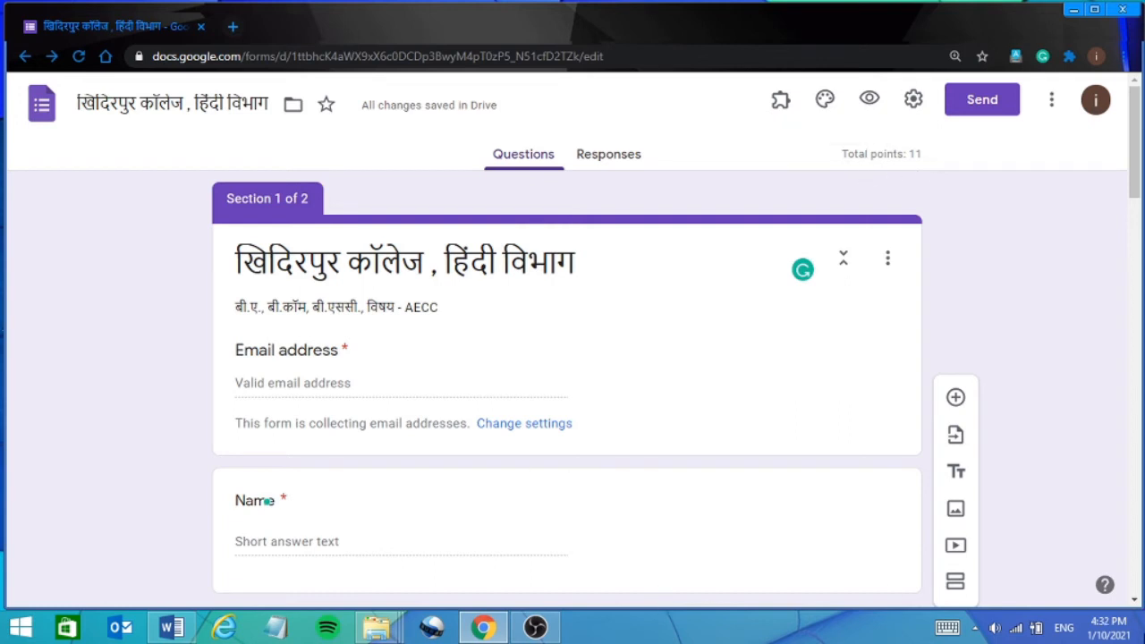
{"action": "left_click", "coordinate": [1136, 601]}
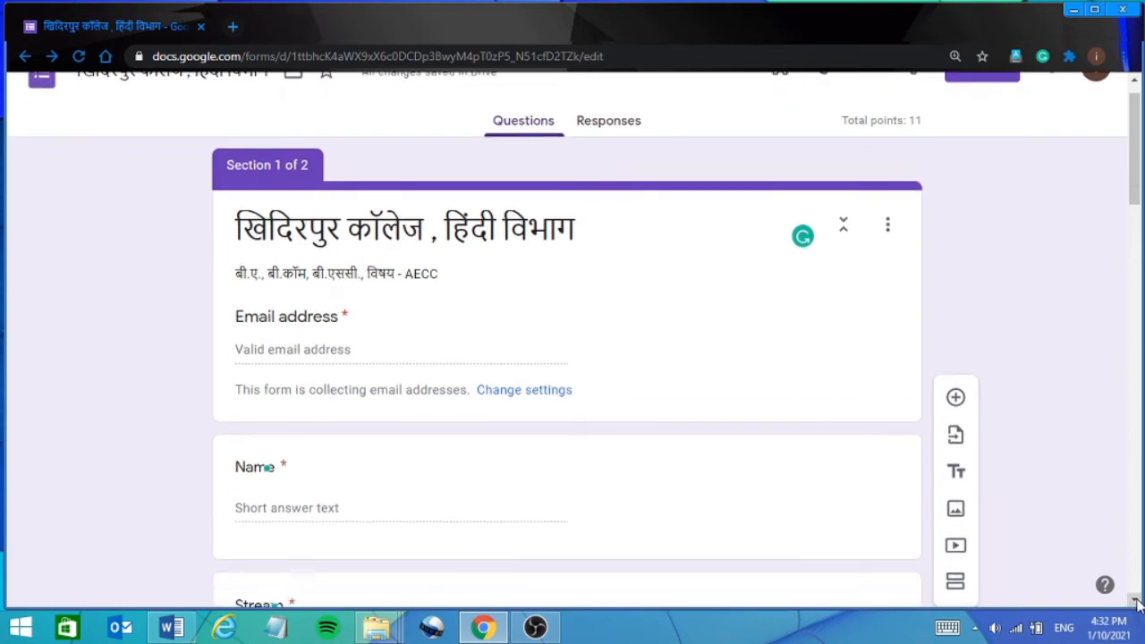
{"action": "left_click", "coordinate": [1136, 601]}
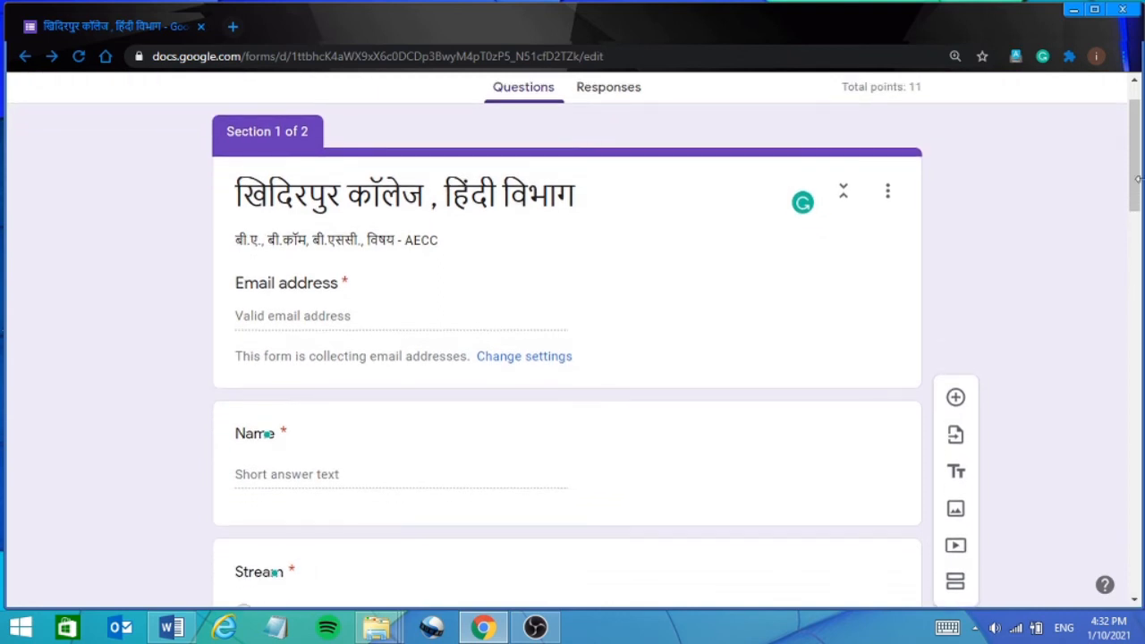
{"action": "left_click", "coordinate": [1134, 79]}
{"action": "left_click", "coordinate": [1134, 79]}
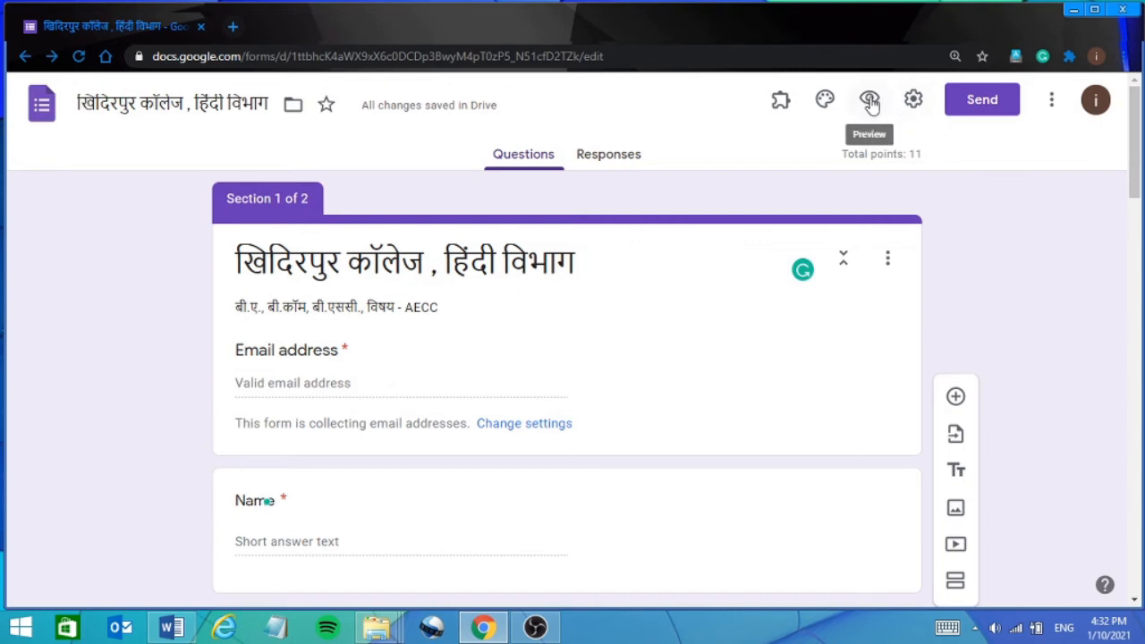
Preview the quiz as a respondent and try Next, triggering the required Email address warning.
{"action": "left_click", "coordinate": [870, 101]}
{"action": "left_click", "coordinate": [869, 102]}
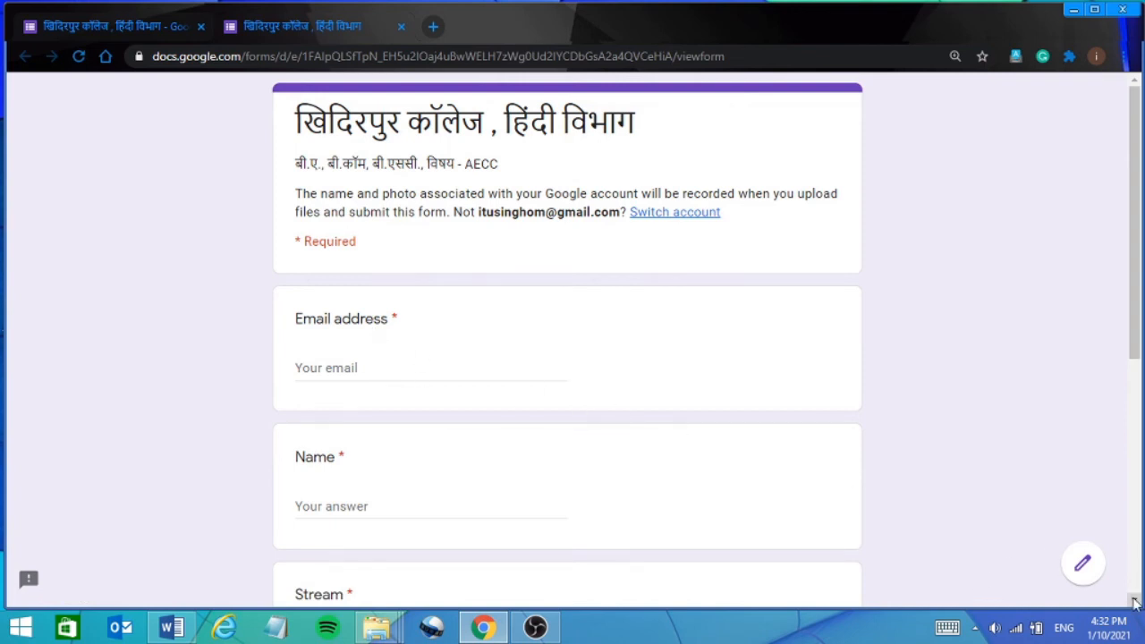
{"action": "scroll", "coordinate": [1134, 604], "scroll_direction": "down", "scroll_amount": 4}
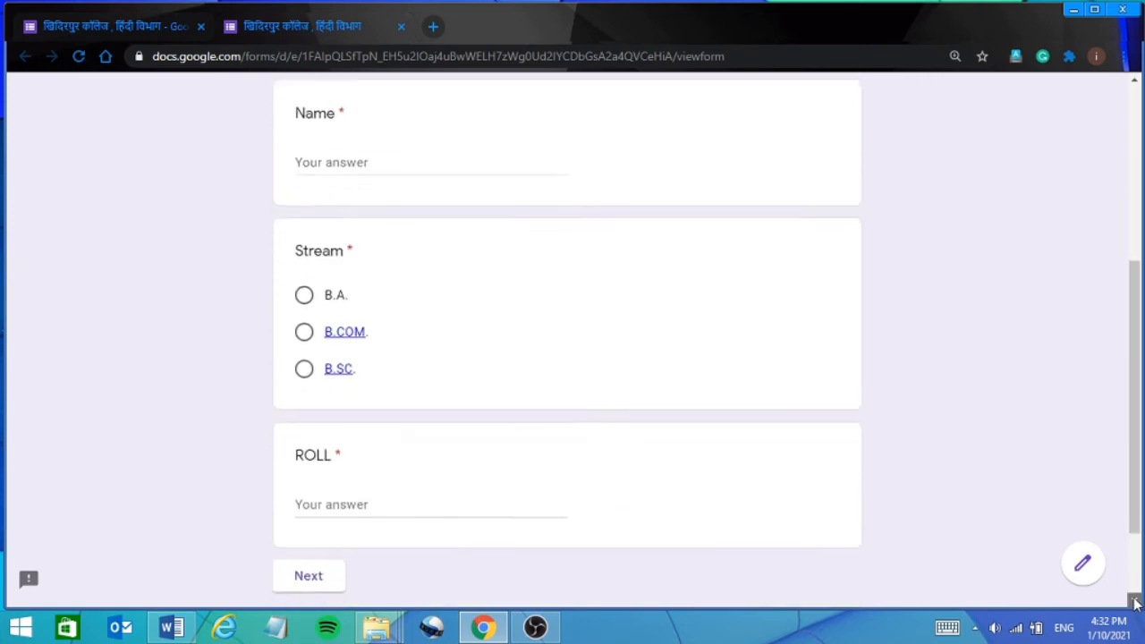
{"action": "scroll", "coordinate": [1134, 603], "scroll_direction": "down", "scroll_amount": 2}
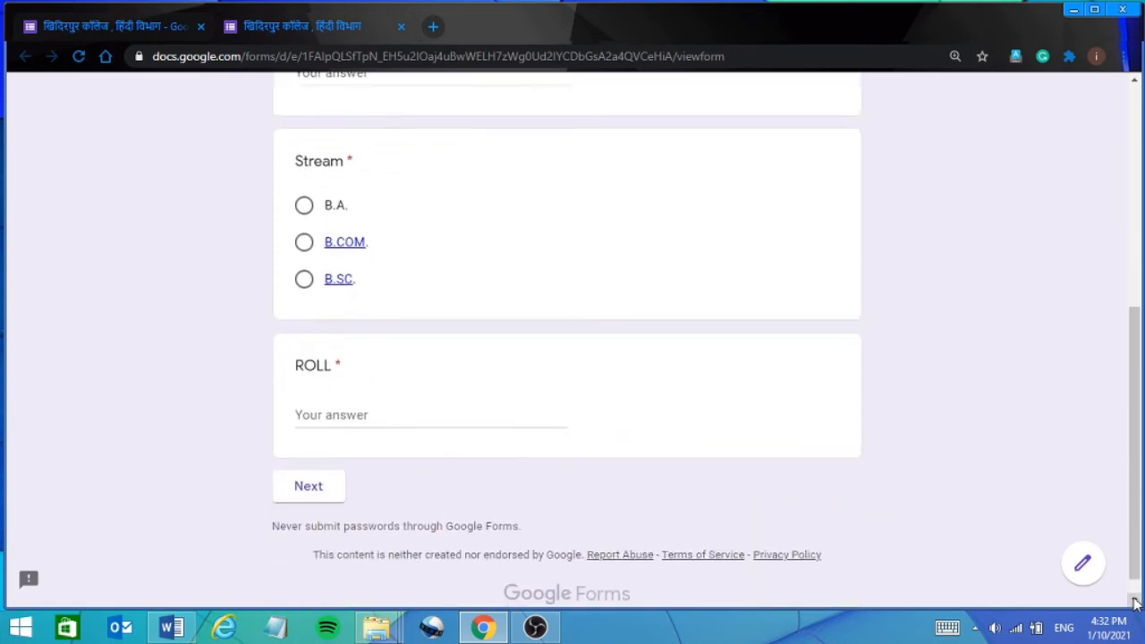
{"action": "left_click", "coordinate": [307, 488]}
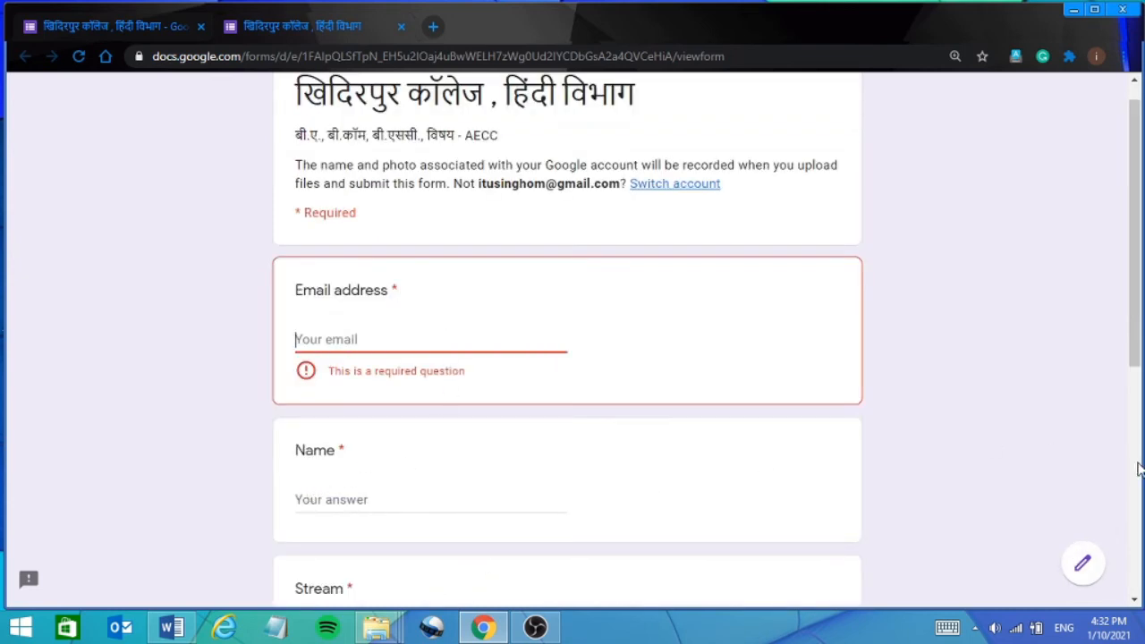
{"action": "left_click", "coordinate": [1135, 80]}
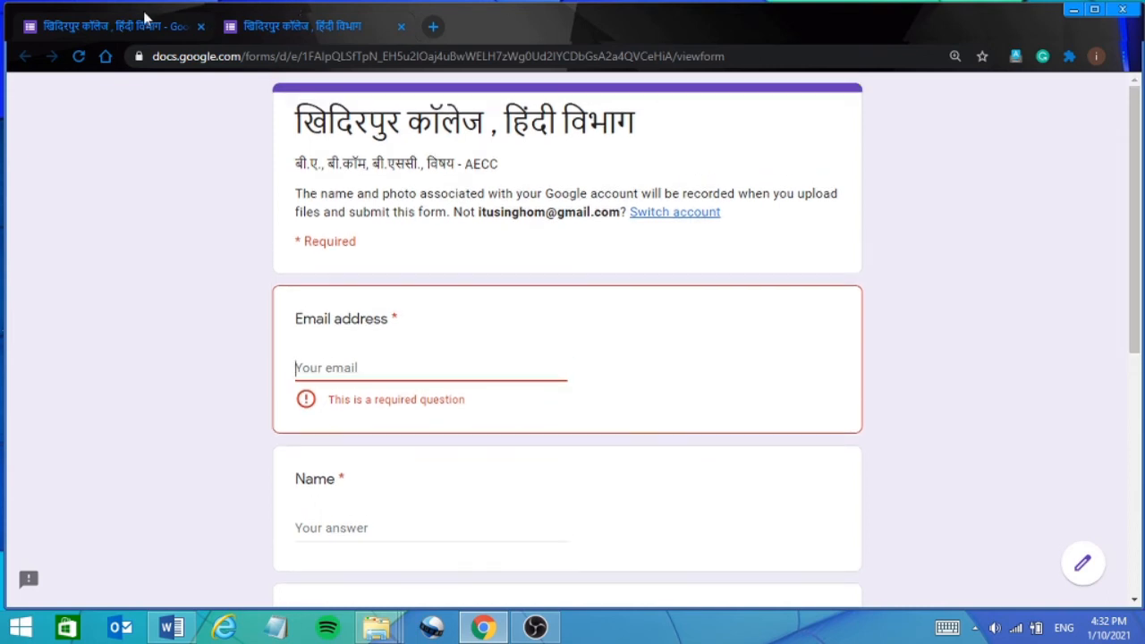
Copy the quiz's shortened share link from the Send dialog, then close it.
{"action": "left_click", "coordinate": [116, 28]}
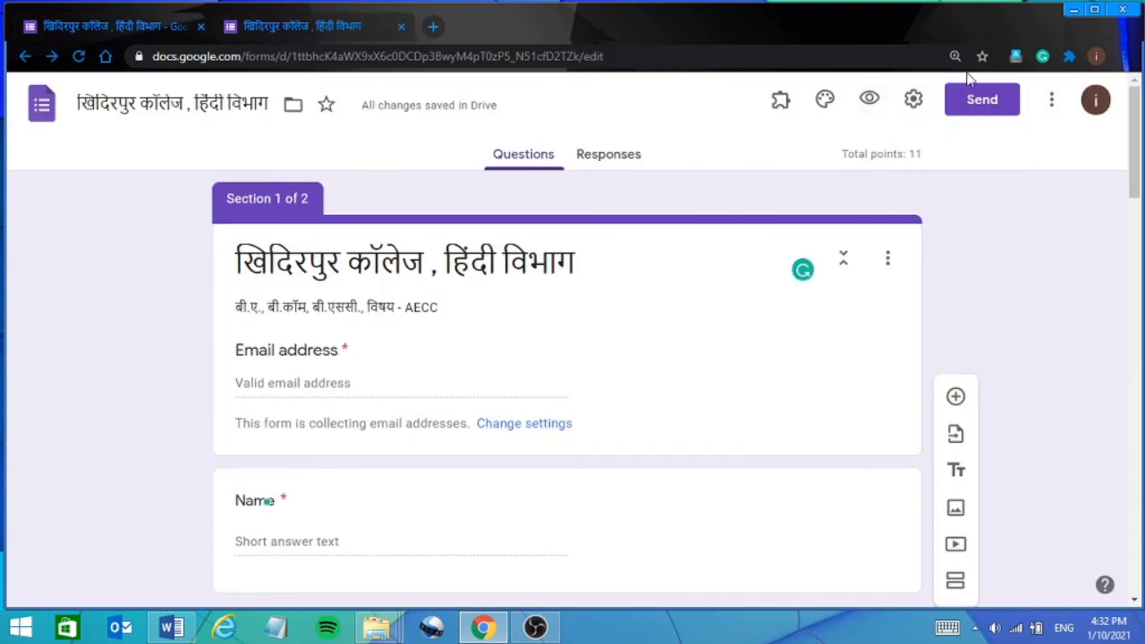
{"action": "left_click", "coordinate": [1000, 109]}
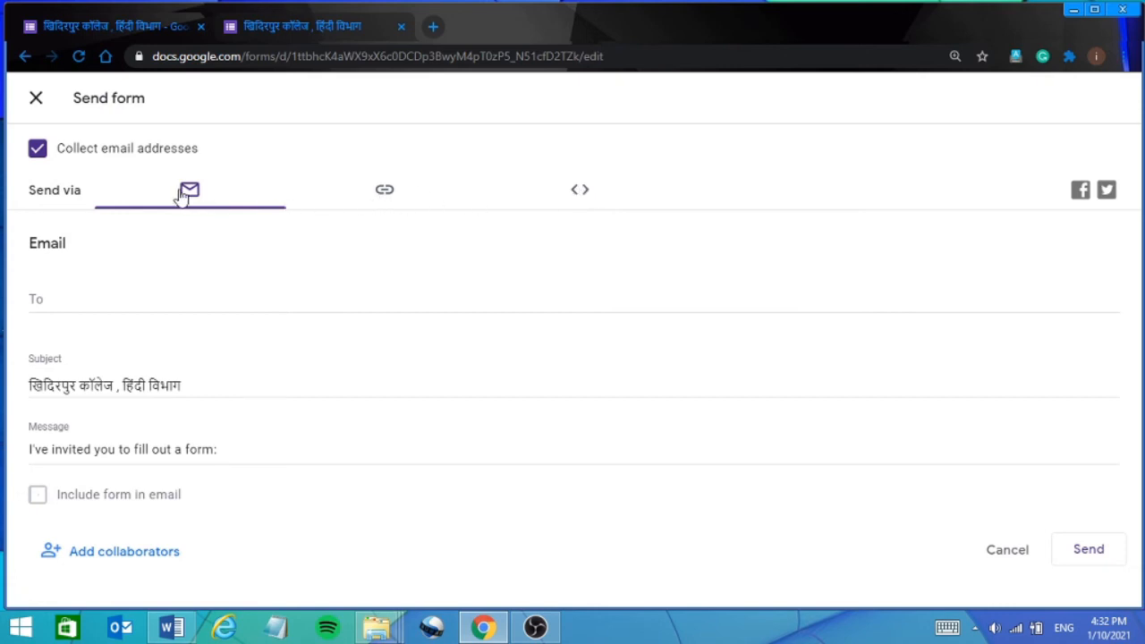
{"action": "left_click", "coordinate": [384, 193]}
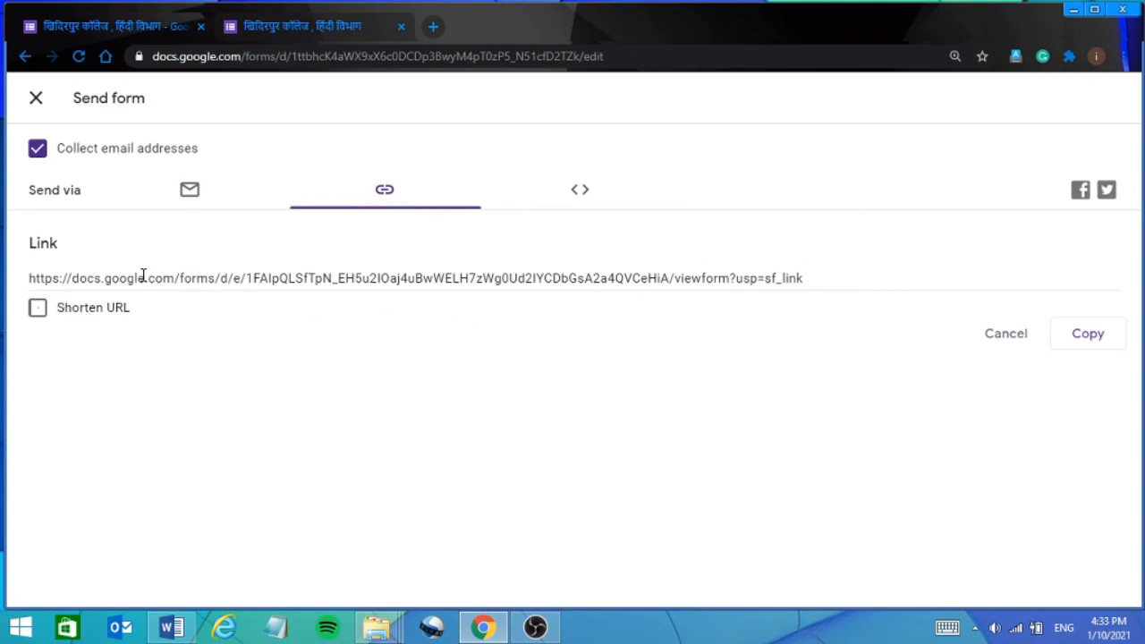
{"action": "left_click", "coordinate": [37, 309]}
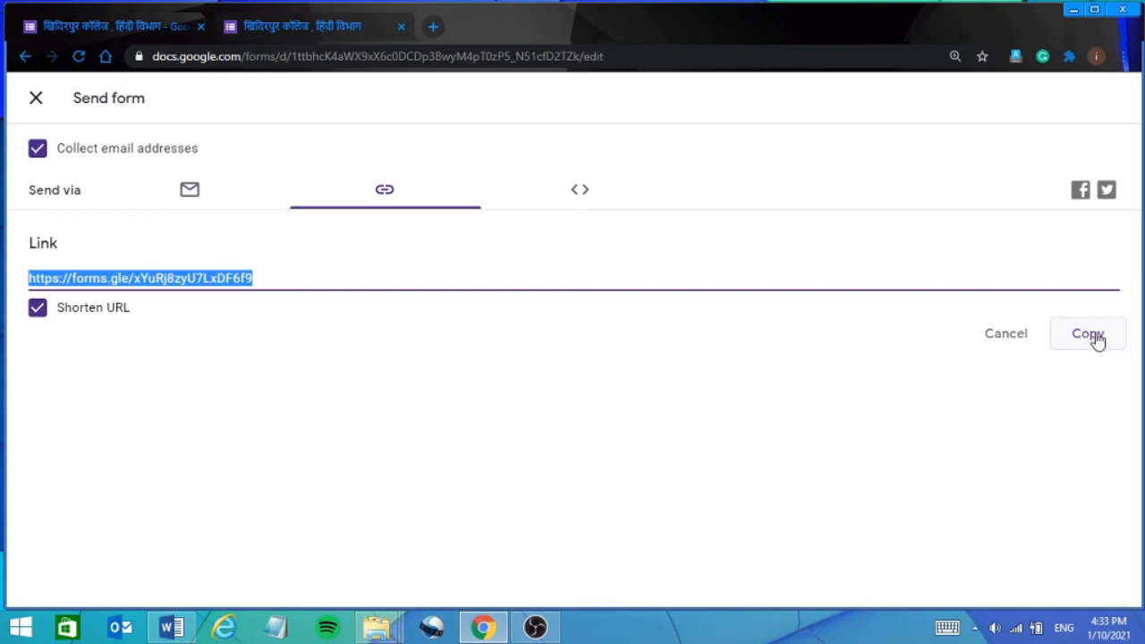
{"action": "left_click", "coordinate": [1088, 337]}
{"action": "left_click", "coordinate": [37, 100]}
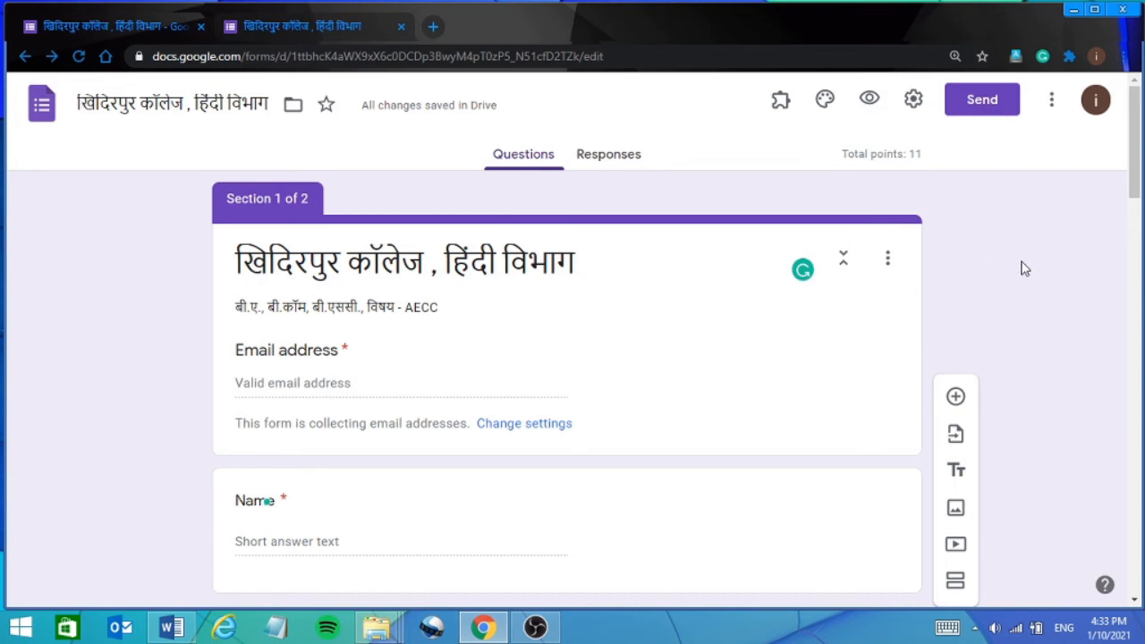
Toggle Accepting responses off and on repeatedly on the Responses tab, leaving it on.
{"action": "left_click", "coordinate": [607, 159]}
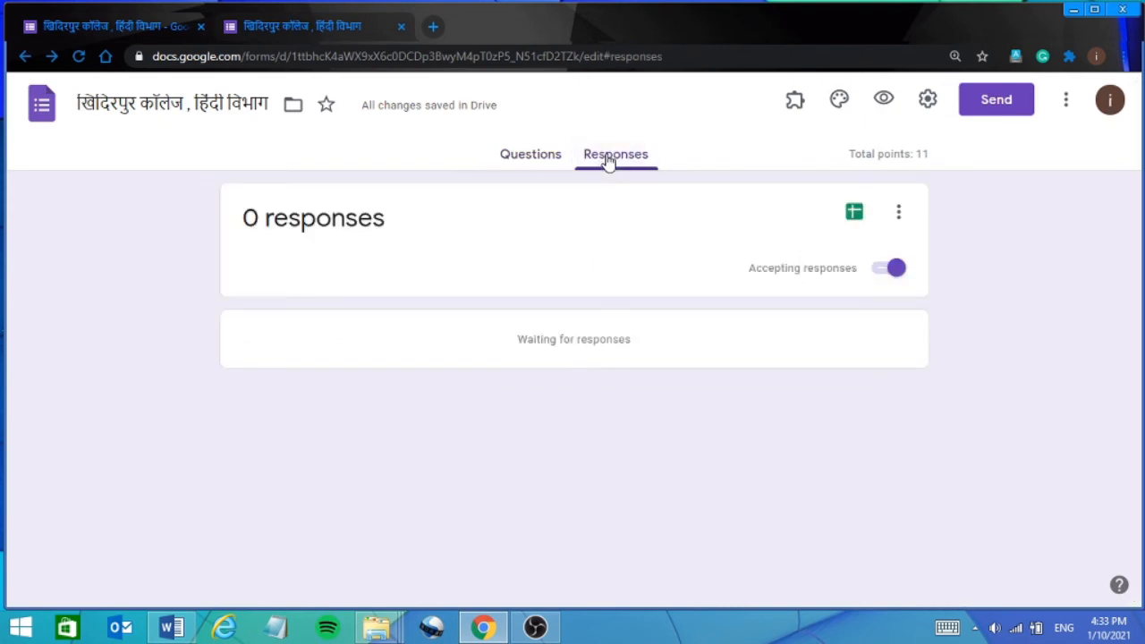
{"action": "left_click", "coordinate": [881, 269]}
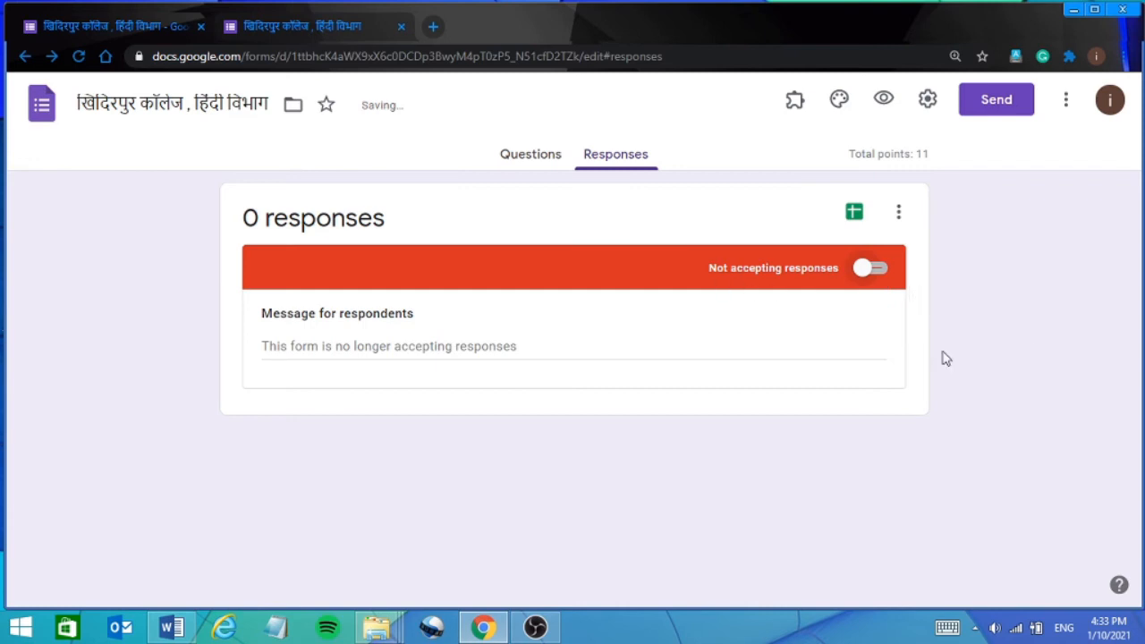
{"action": "left_click", "coordinate": [881, 271]}
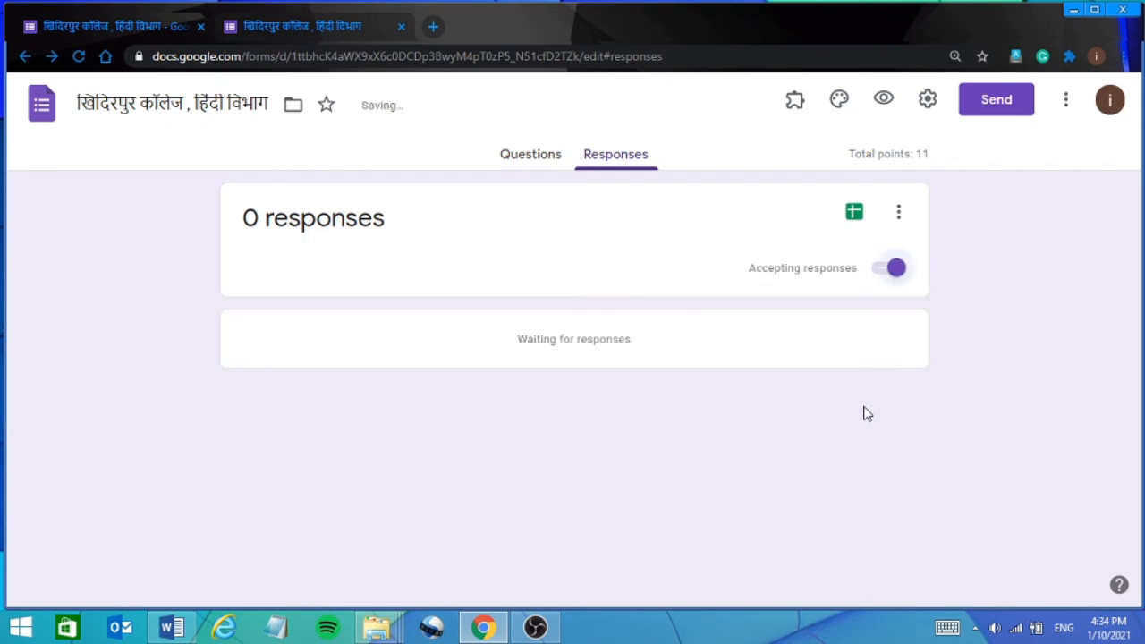
{"action": "left_click", "coordinate": [880, 277]}
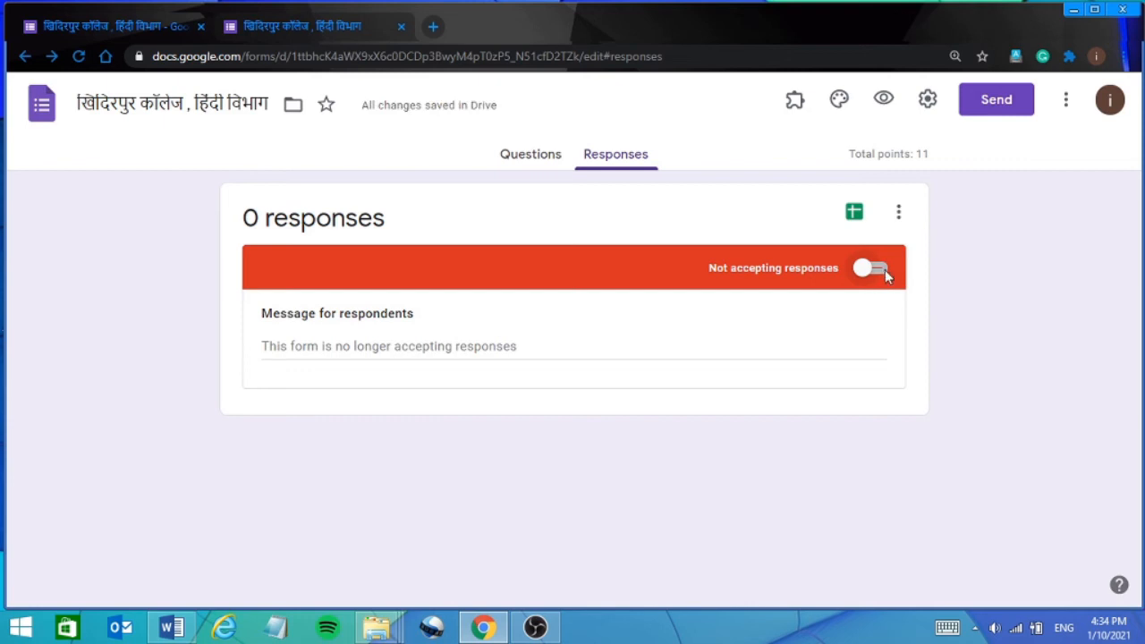
{"action": "left_click", "coordinate": [884, 269]}
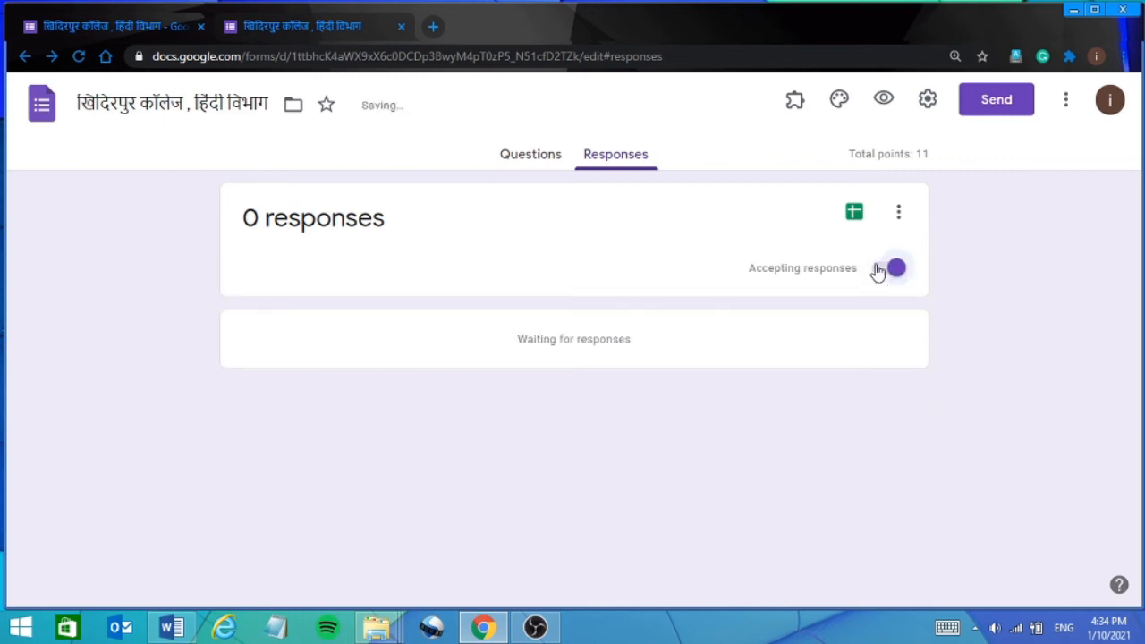
{"action": "left_click", "coordinate": [873, 275]}
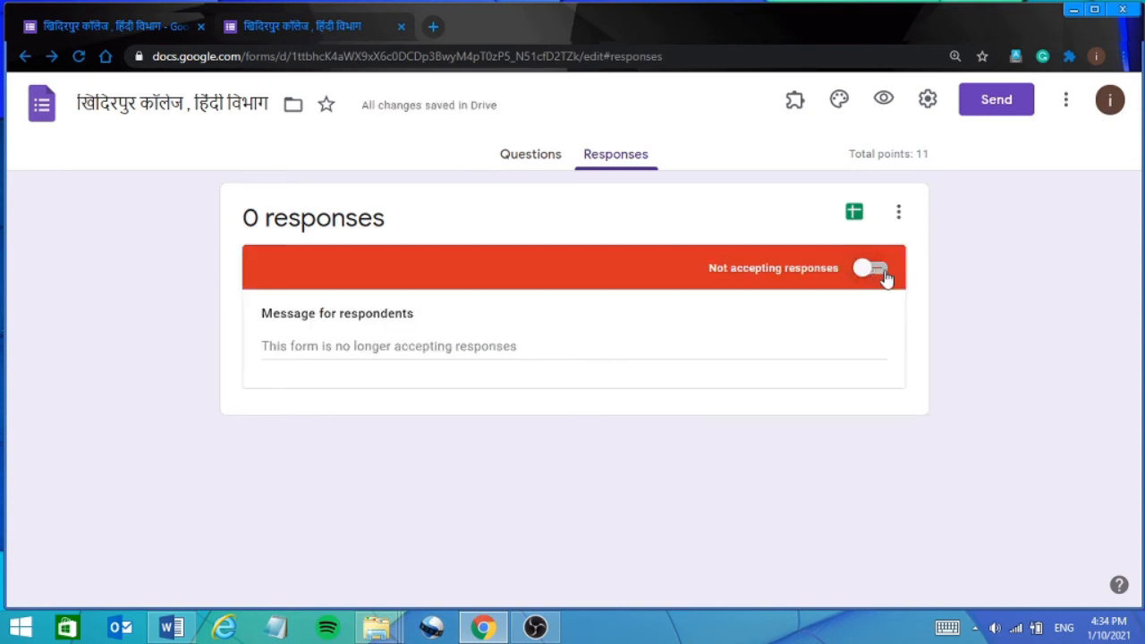
{"action": "left_click", "coordinate": [885, 274]}
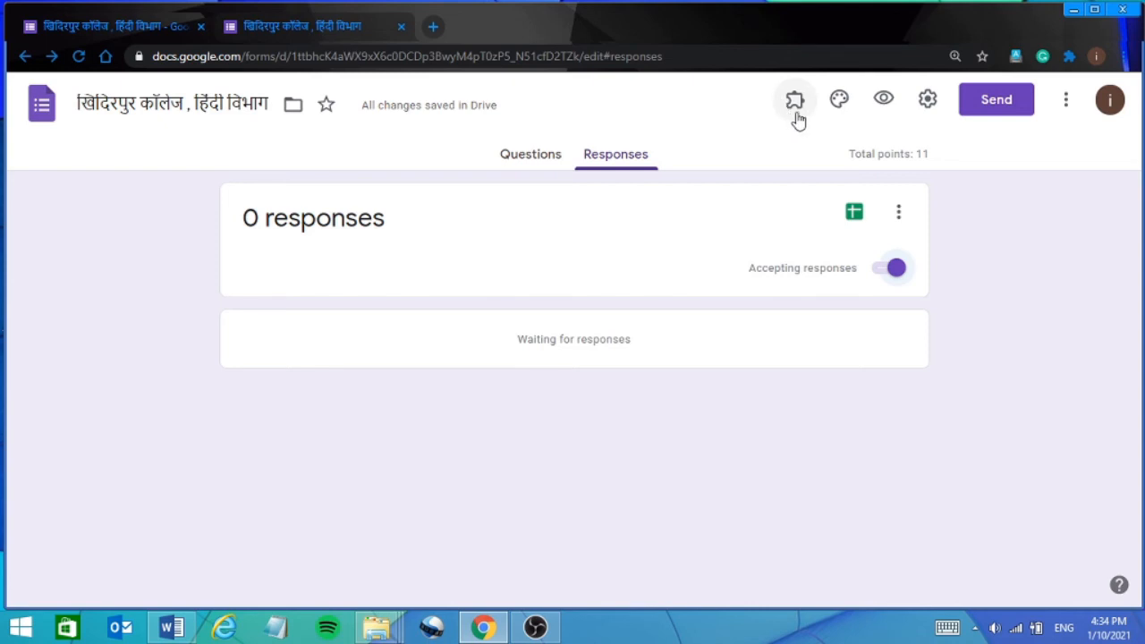
Search the add-on Marketplace for 'form pre' and open the Form Presenter+Timer listing.
{"action": "left_click", "coordinate": [1065, 102]}
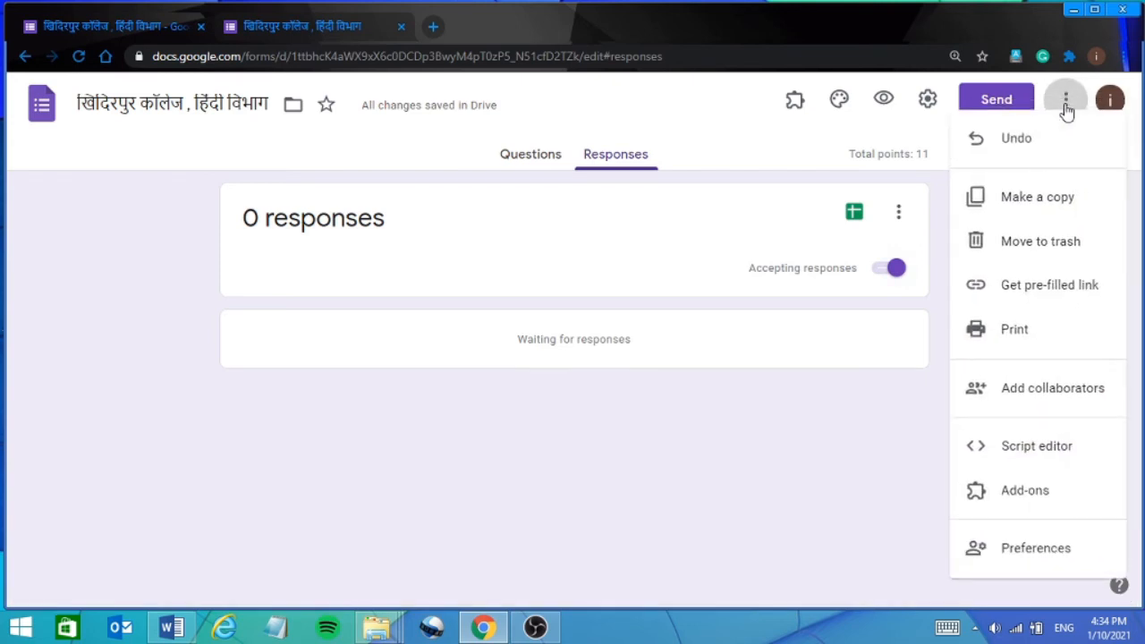
{"action": "left_click", "coordinate": [1028, 491]}
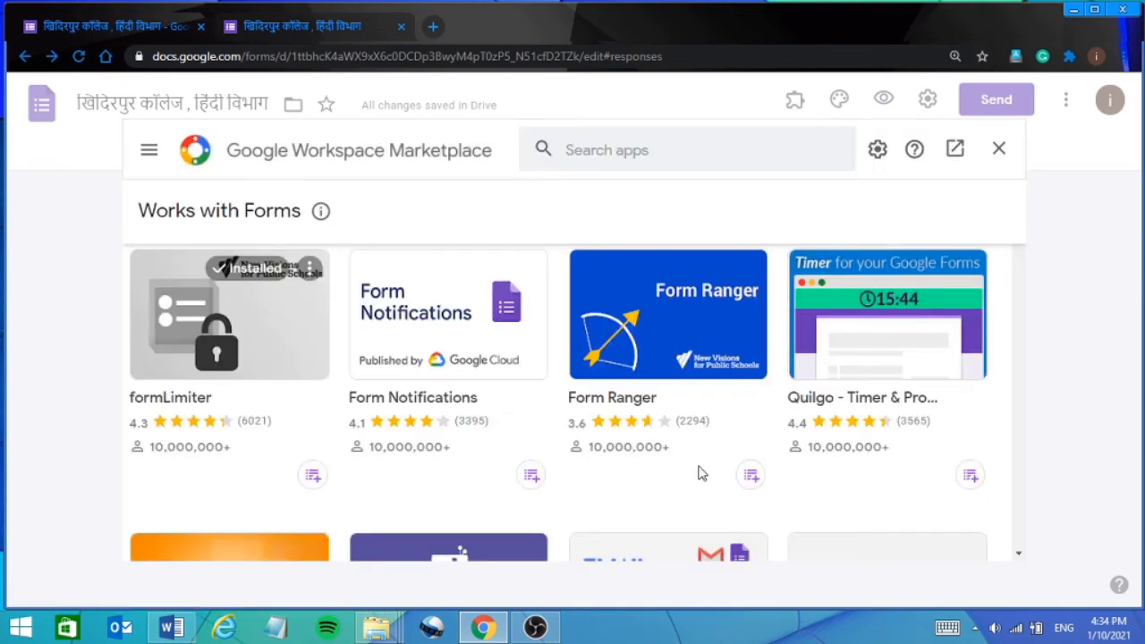
{"action": "left_click", "coordinate": [573, 151]}
{"action": "type", "text": "fo"}
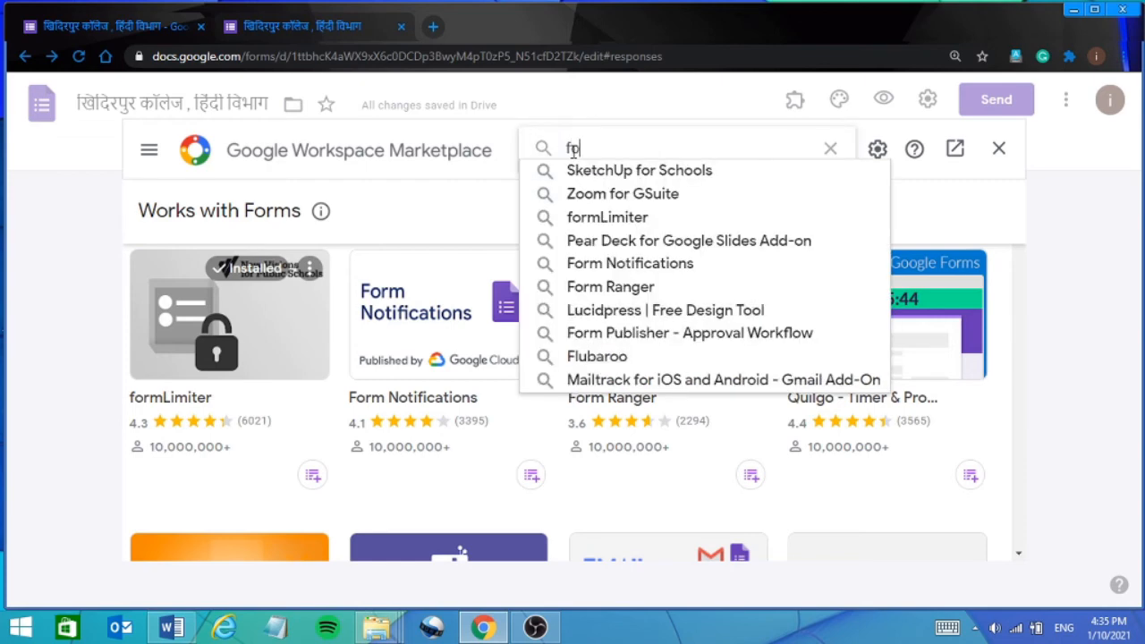
{"action": "type", "text": "rm "}
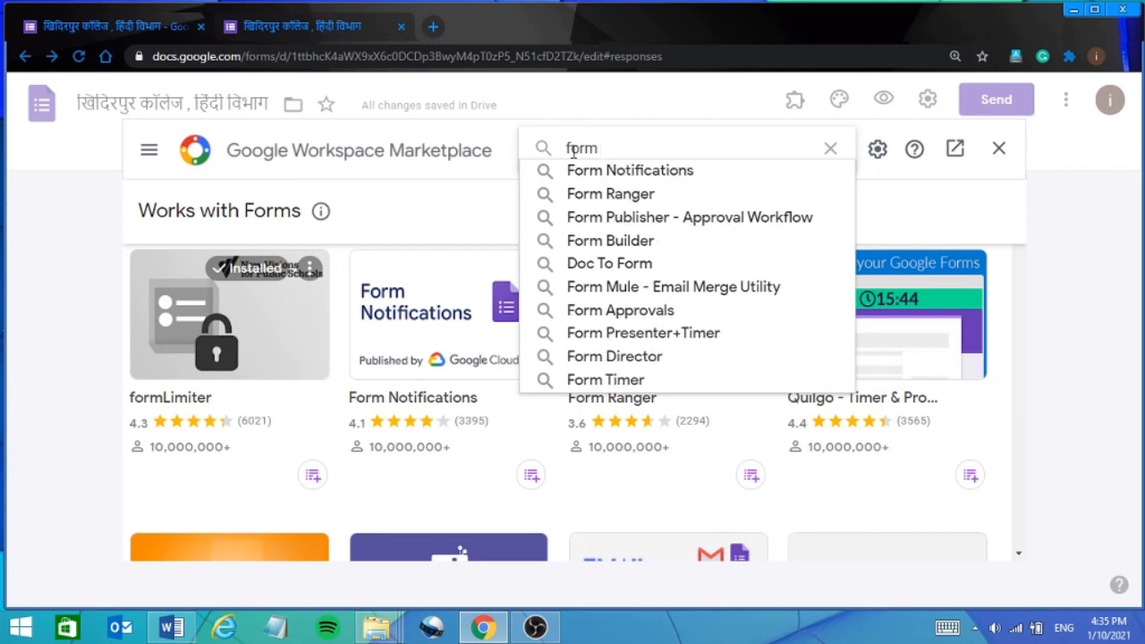
{"action": "type", "text": "pre"}
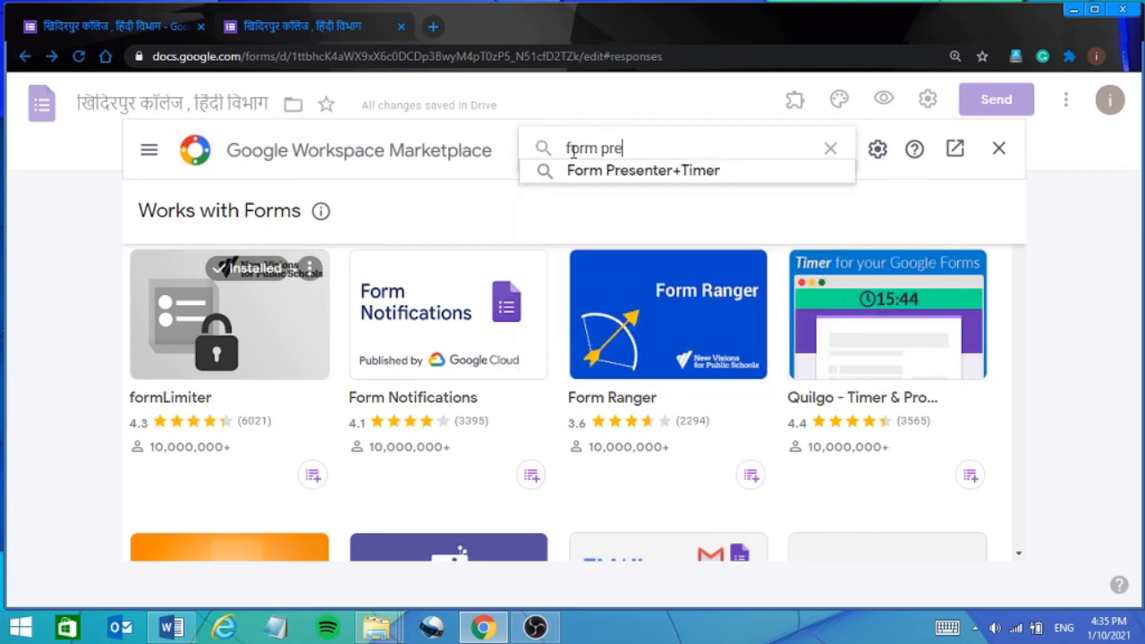
{"action": "left_click", "coordinate": [618, 172]}
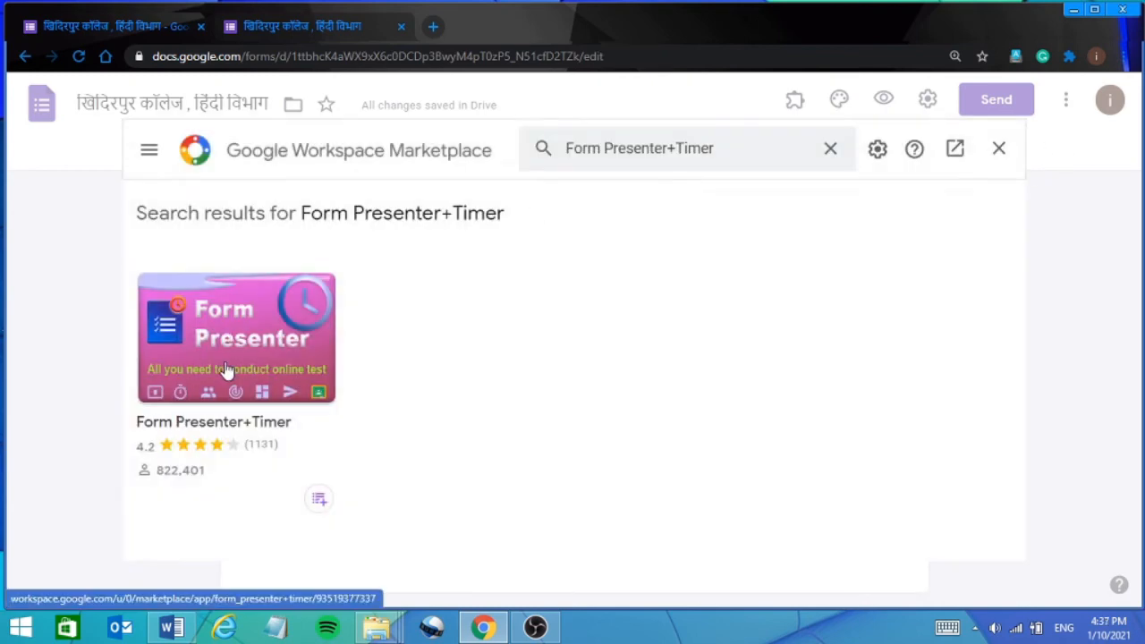
{"action": "left_click", "coordinate": [227, 368]}
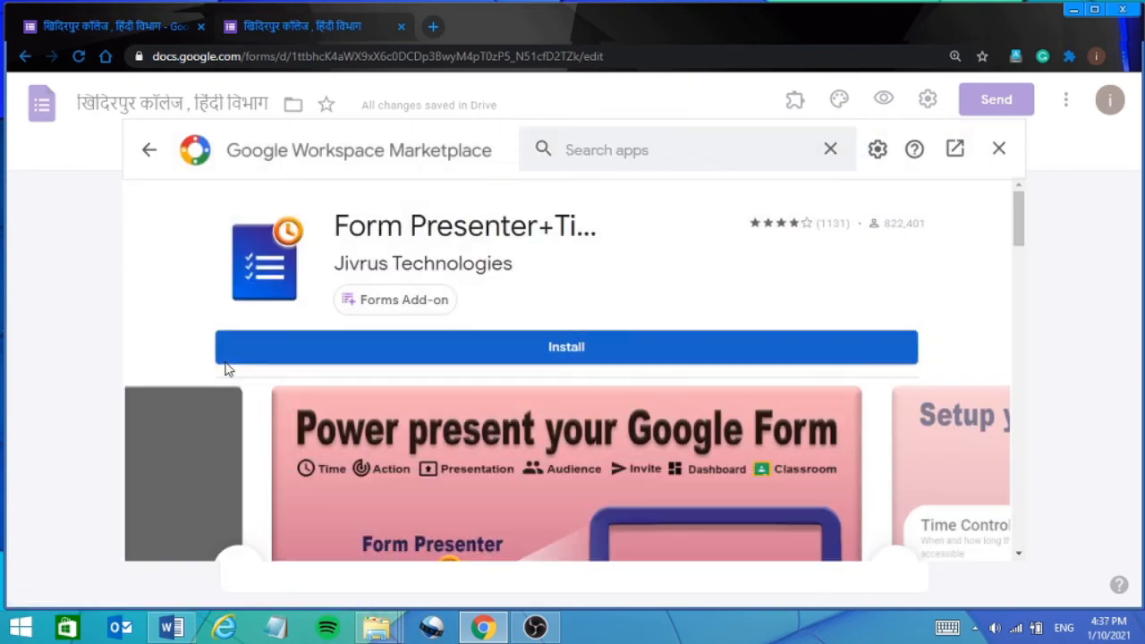
Install Form Presenter+Timer, authorising it with the Google account, then close the Marketplace.
{"action": "left_click", "coordinate": [552, 347]}
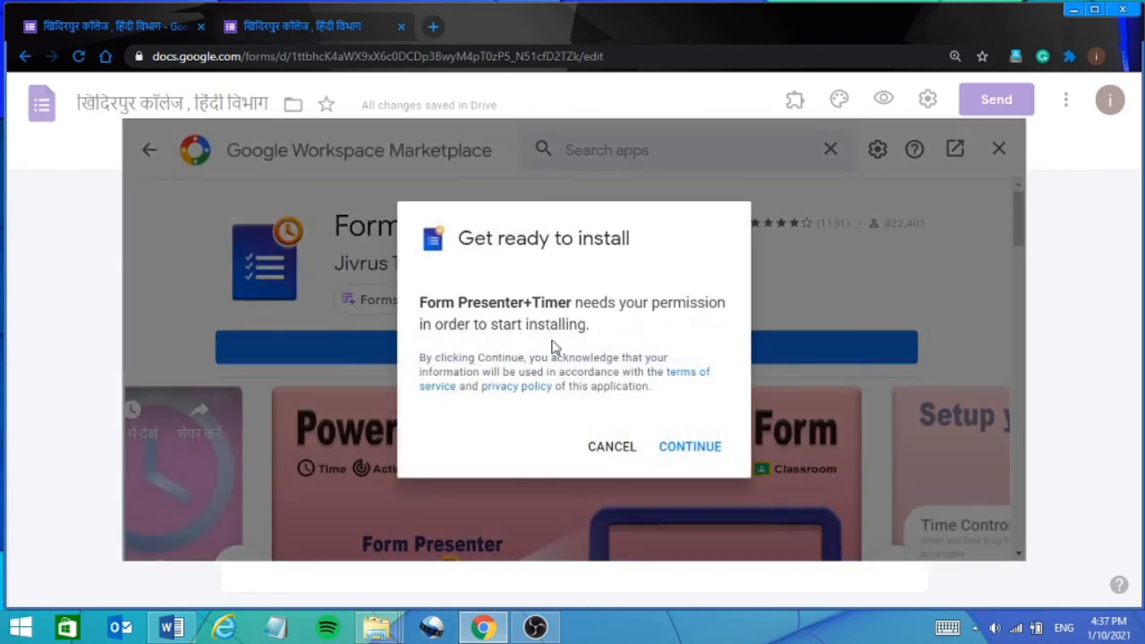
{"action": "left_click", "coordinate": [689, 446]}
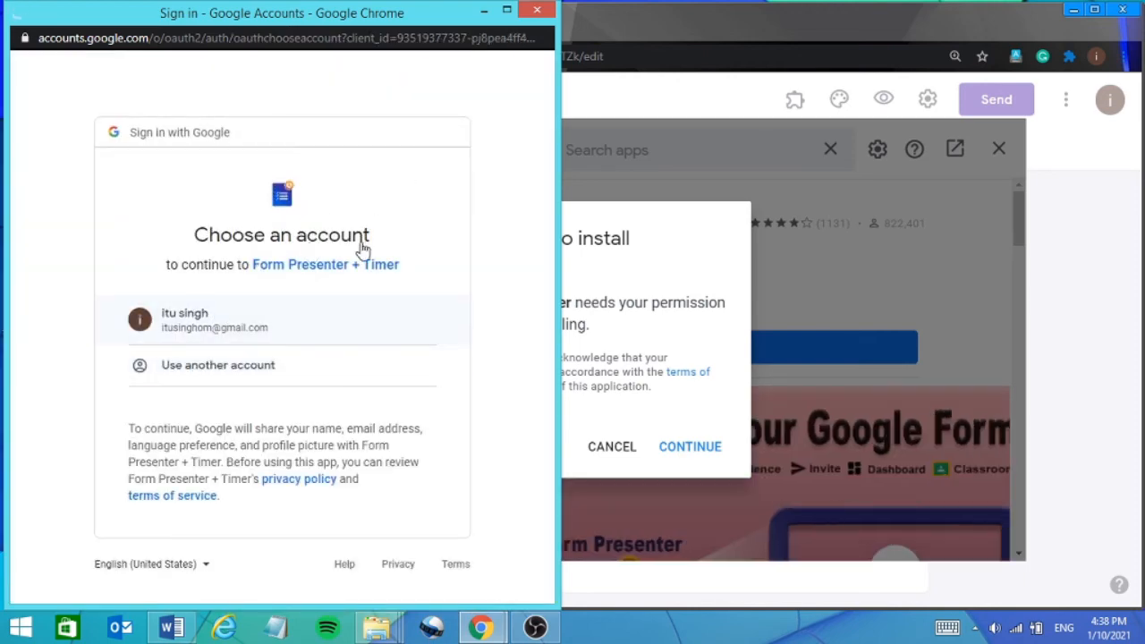
{"action": "left_click", "coordinate": [212, 332]}
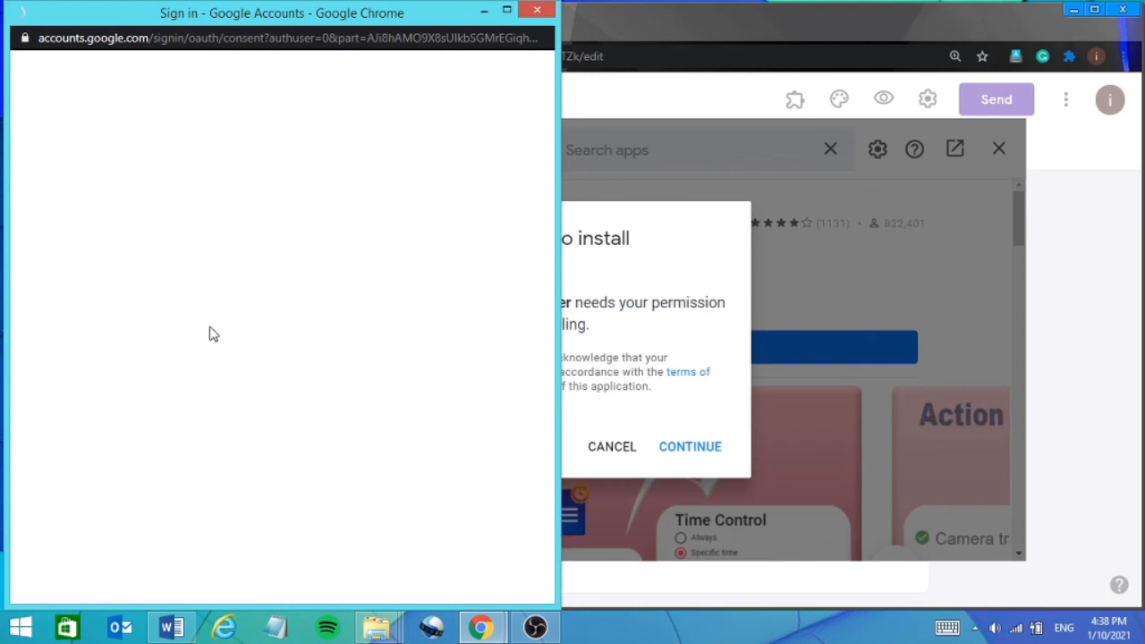
{"action": "scroll", "coordinate": [510, 539], "scroll_direction": "down", "scroll_amount": 3}
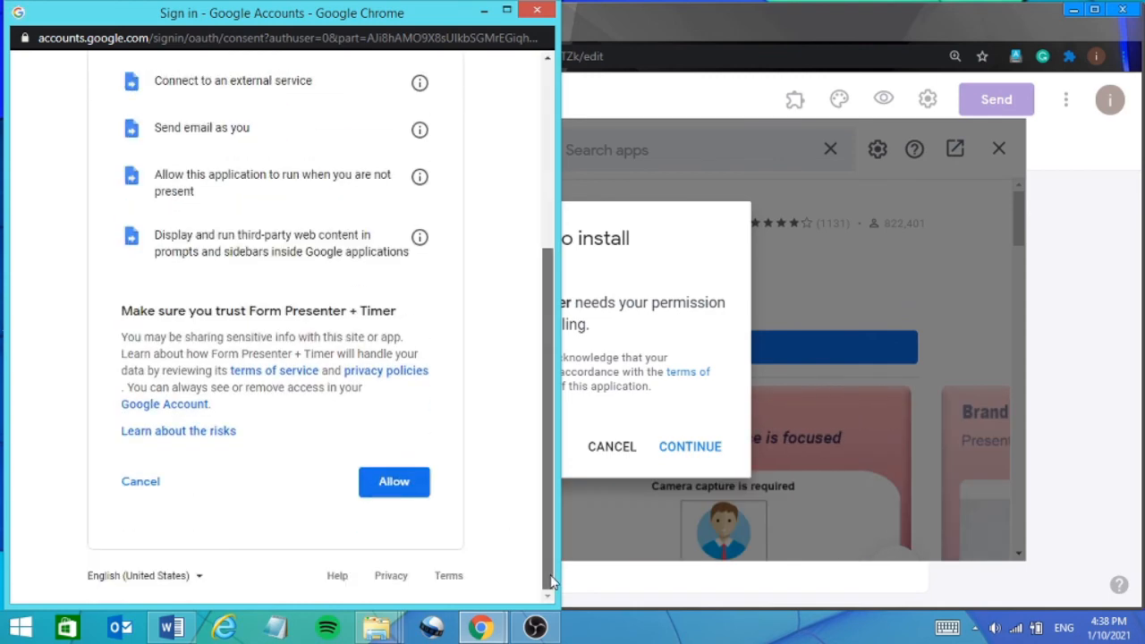
{"action": "left_click", "coordinate": [376, 497]}
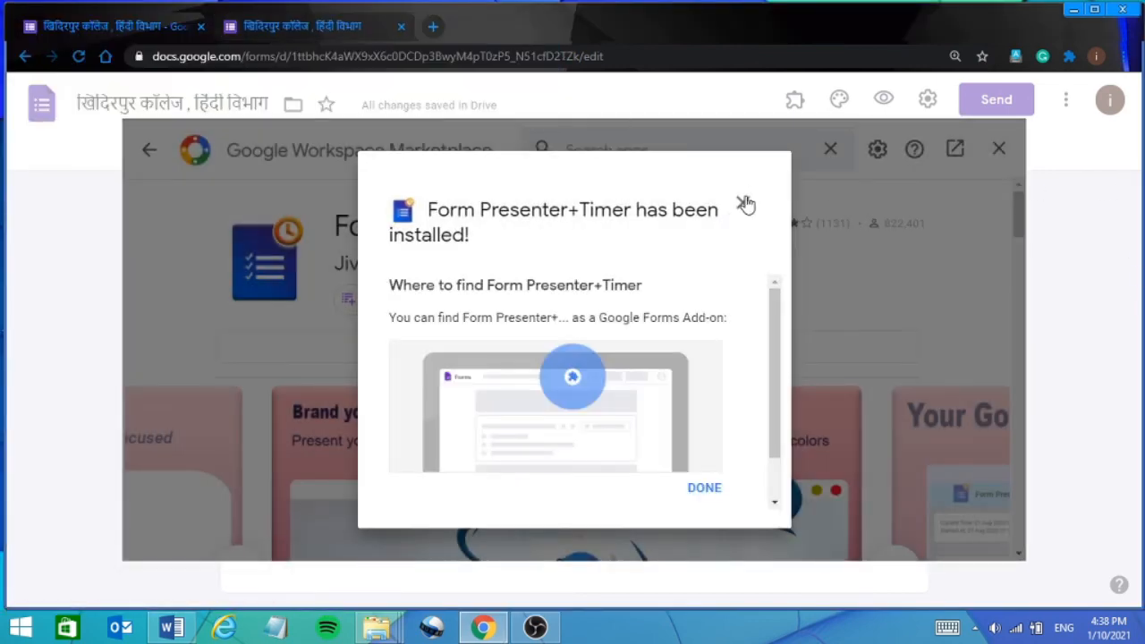
{"action": "left_click", "coordinate": [703, 494]}
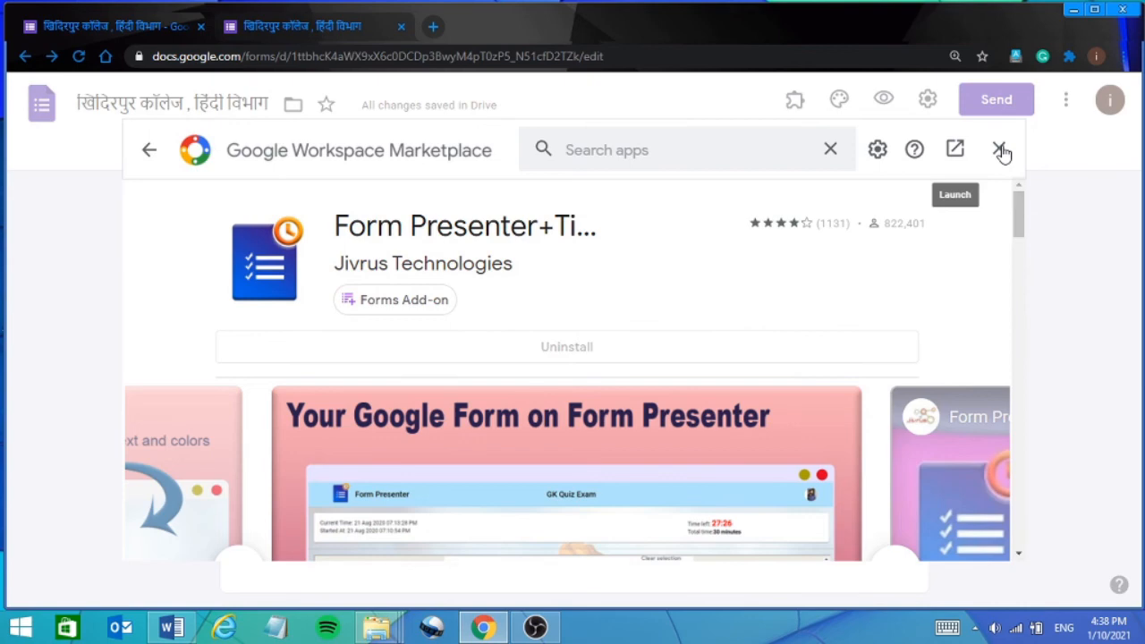
{"action": "left_click", "coordinate": [1000, 150]}
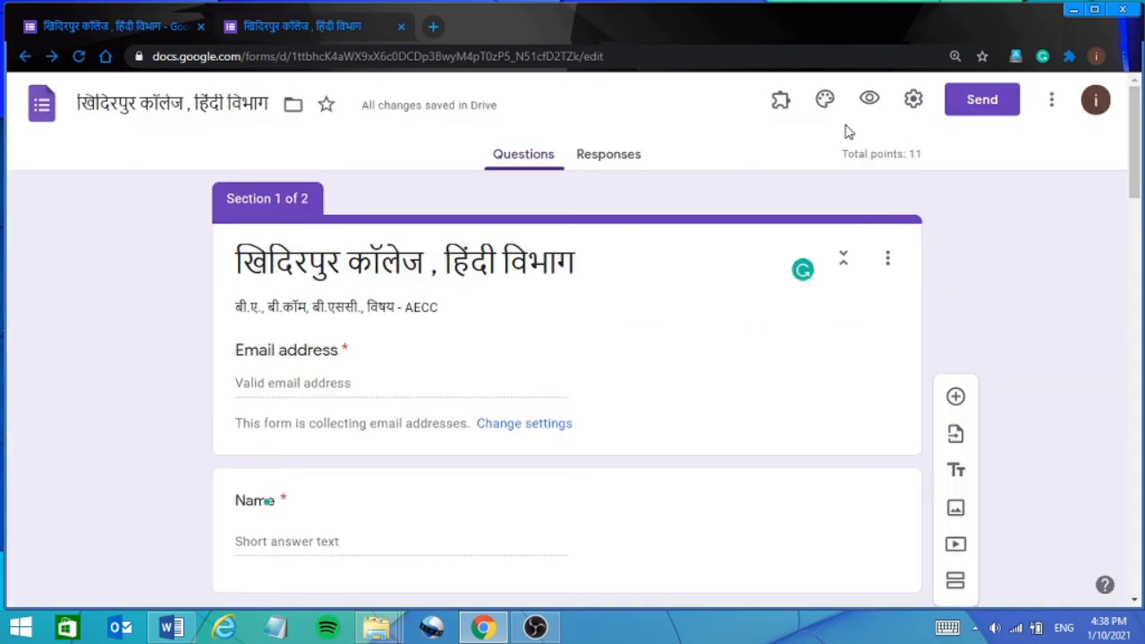
Open the Form Presenter+Timer setup sidebar and expand Time Control, showing a 30-minute timer and 1-minute alert.
{"action": "left_click", "coordinate": [780, 104]}
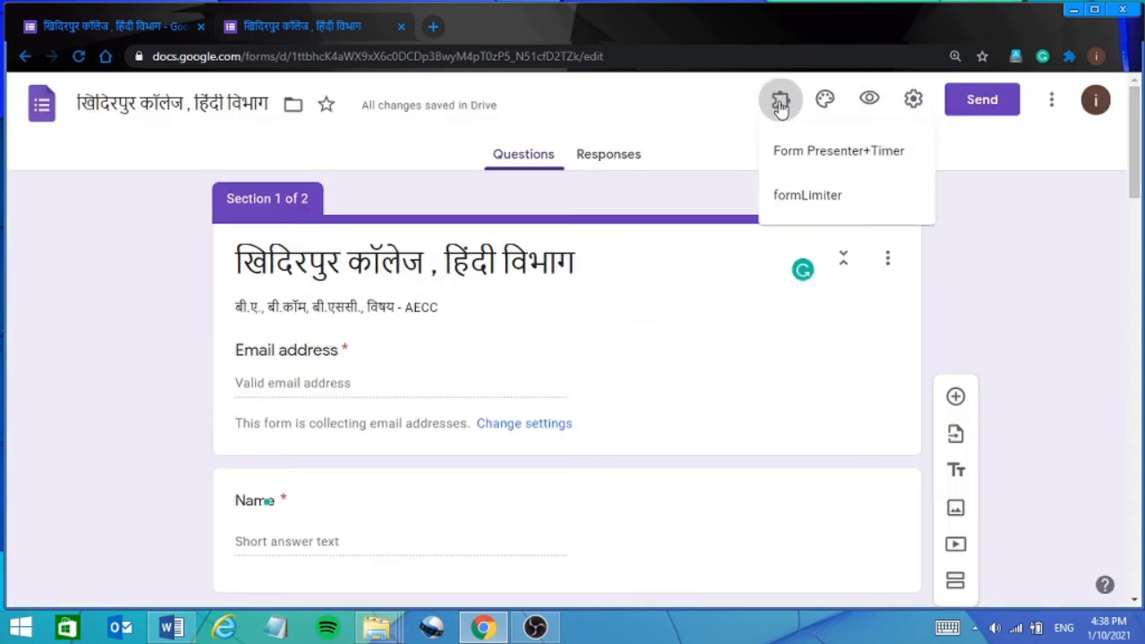
{"action": "left_click", "coordinate": [831, 156]}
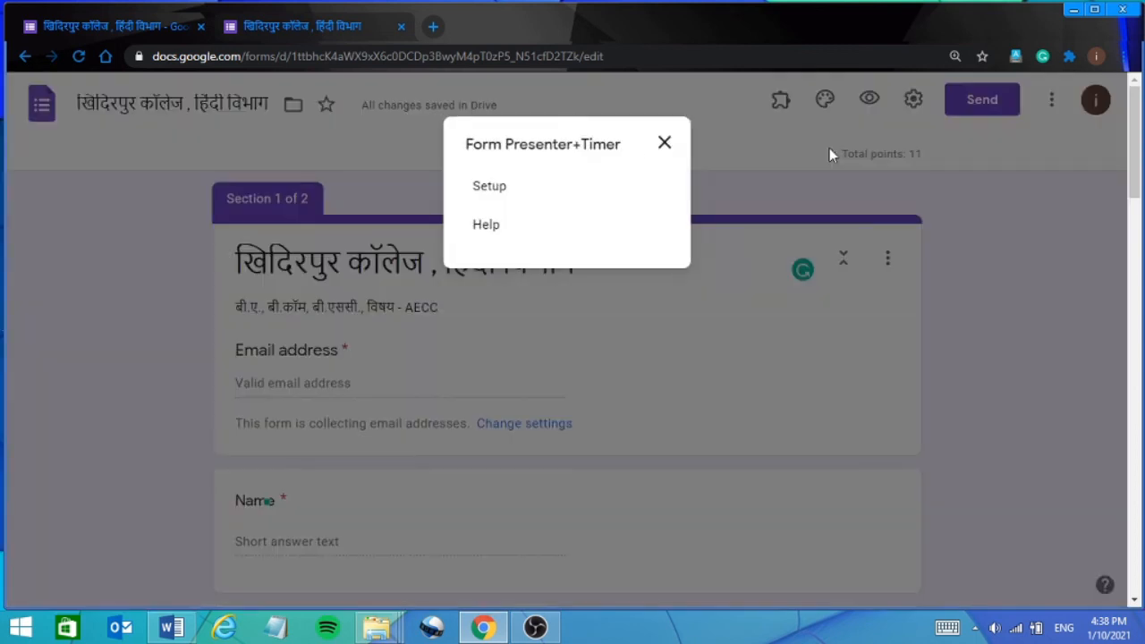
{"action": "left_click", "coordinate": [477, 192]}
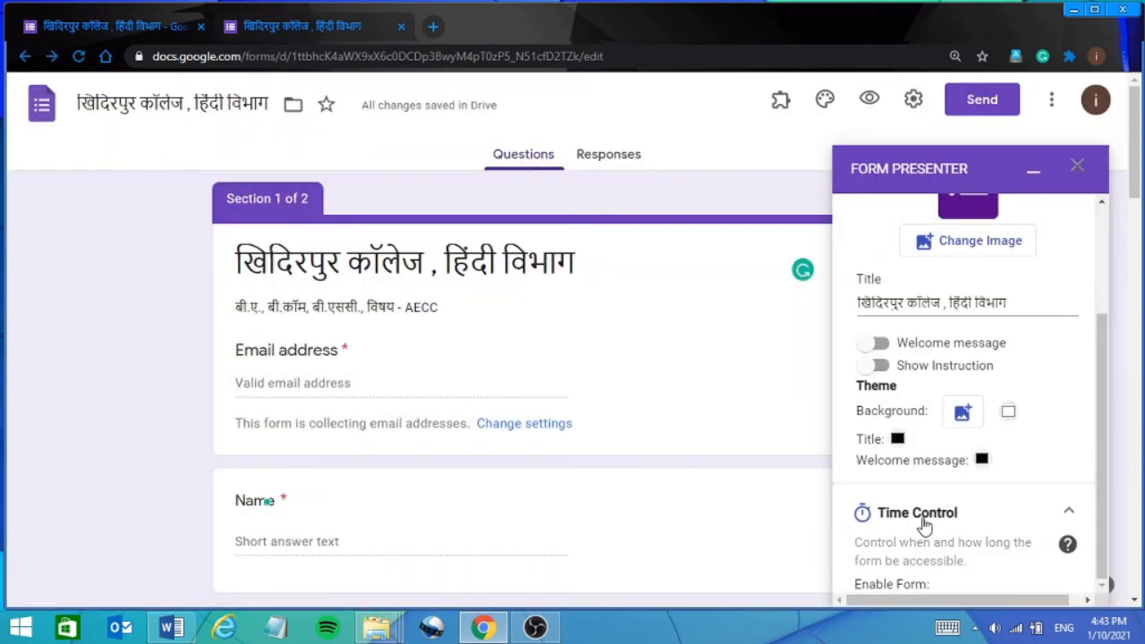
{"action": "left_click", "coordinate": [924, 523]}
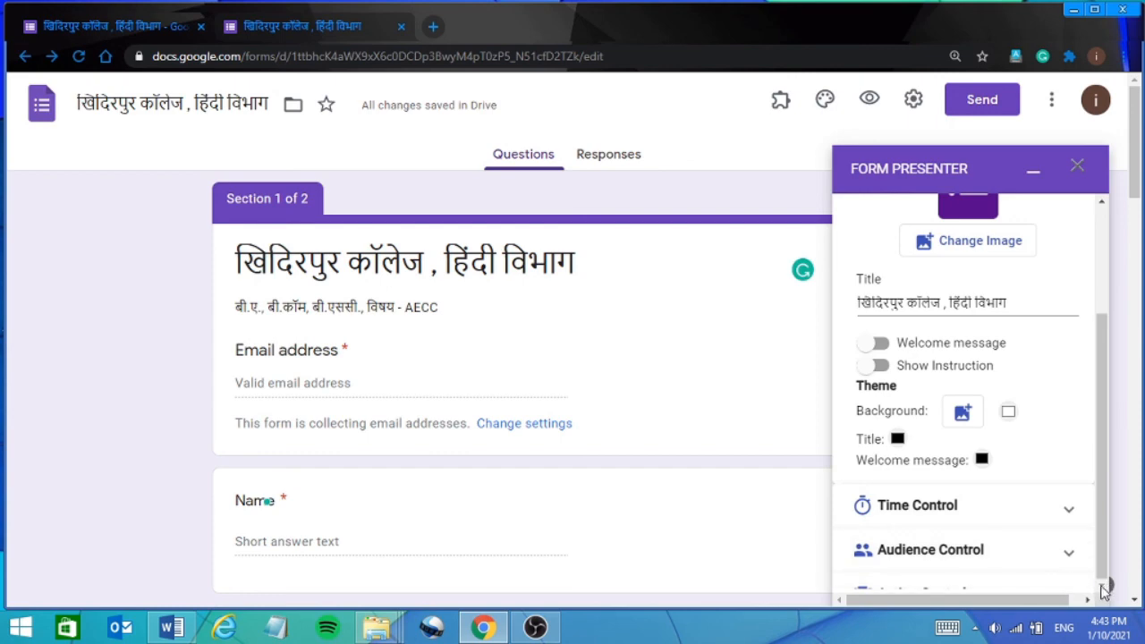
{"action": "scroll", "coordinate": [1105, 588], "scroll_direction": "down", "scroll_amount": 5}
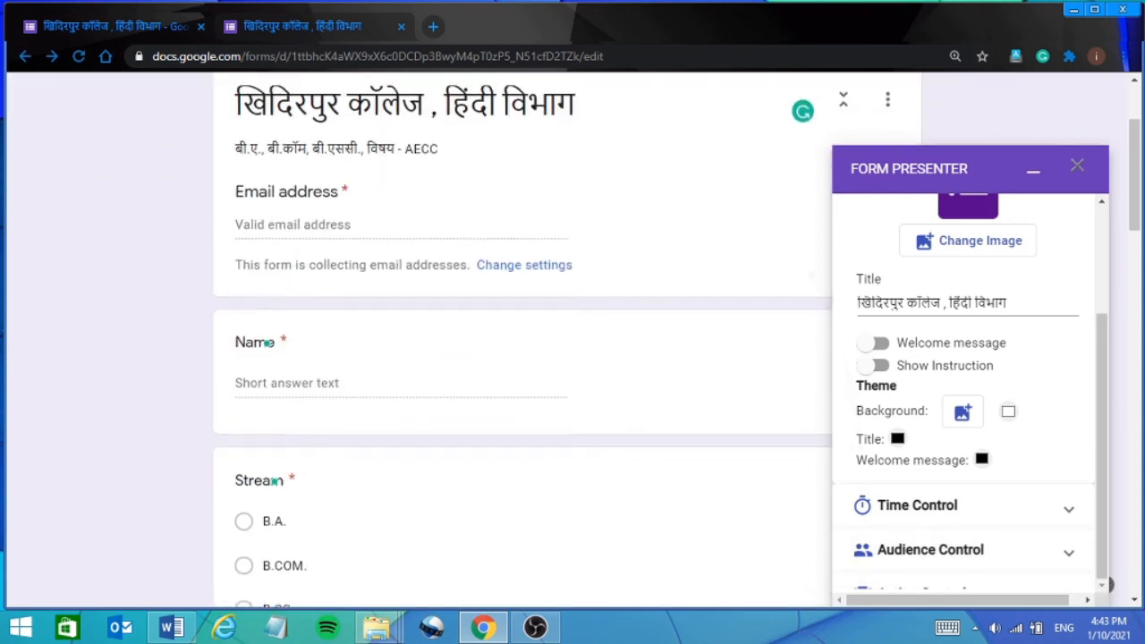
{"action": "scroll", "coordinate": [1107, 584], "scroll_direction": "down", "scroll_amount": 2}
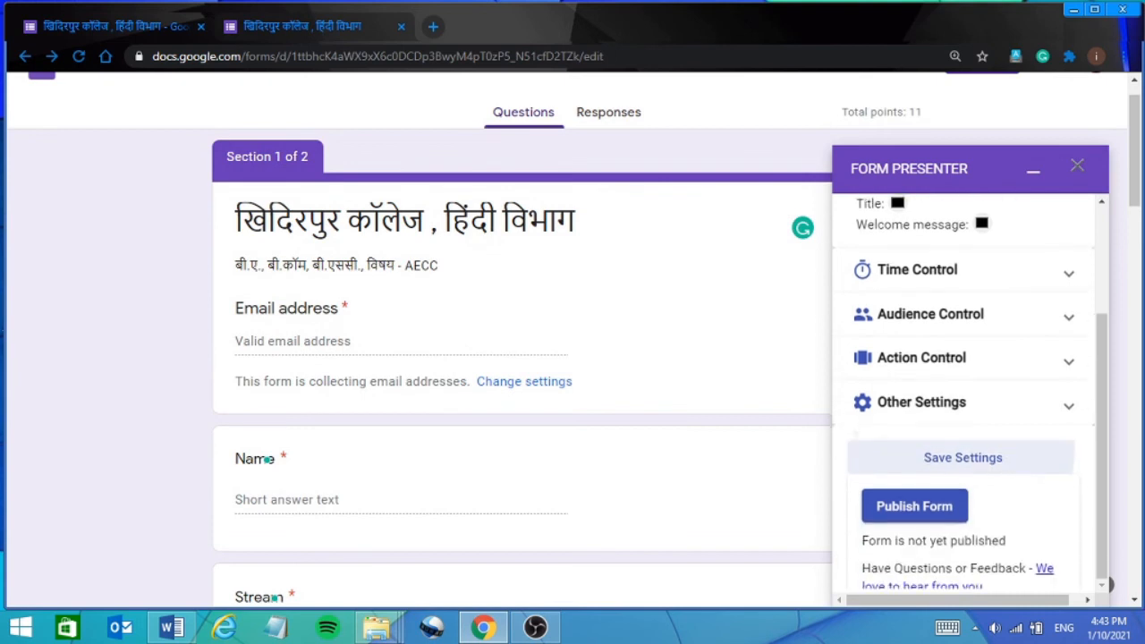
{"action": "scroll", "coordinate": [1107, 585], "scroll_direction": "up", "scroll_amount": 2}
{"action": "scroll", "coordinate": [1107, 584], "scroll_direction": "up", "scroll_amount": 2}
{"action": "scroll", "coordinate": [1107, 584], "scroll_direction": "down", "scroll_amount": 3}
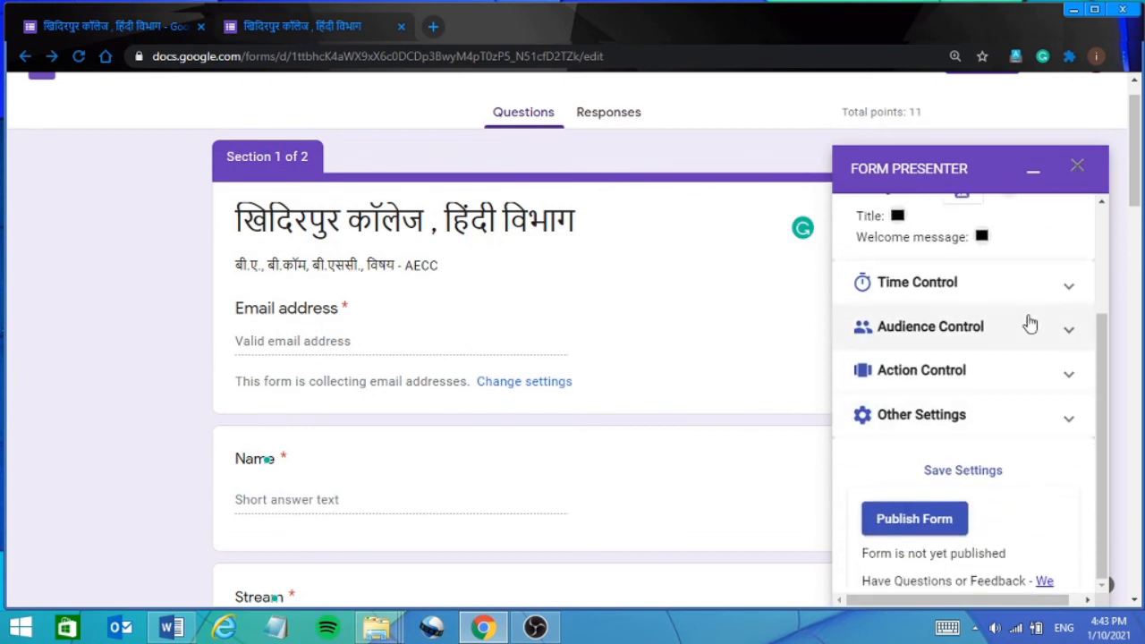
{"action": "left_click", "coordinate": [1047, 283]}
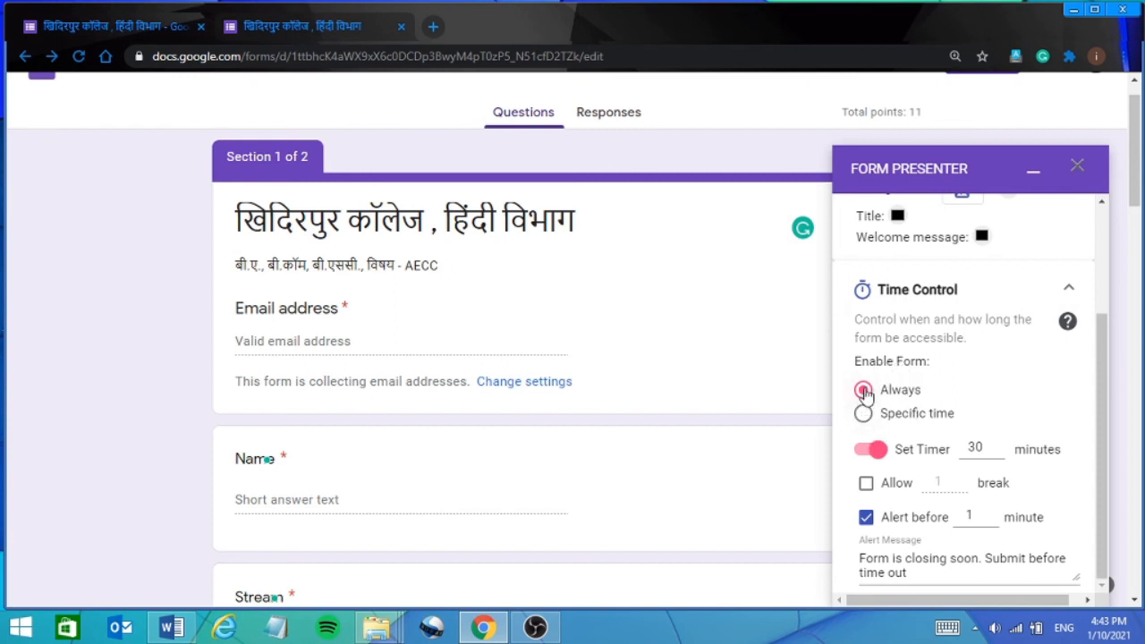
Keep Enable Form on Always with a 30-minute timer, Allow break unchecked, and a 1-minute alert.
{"action": "left_click", "coordinate": [865, 419]}
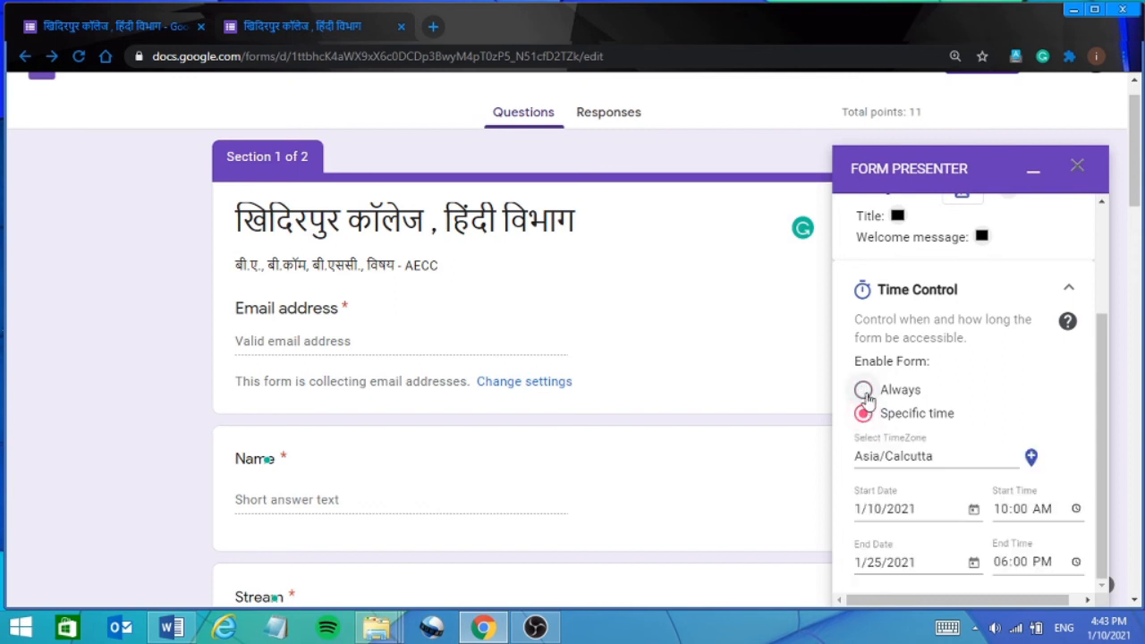
{"action": "left_click", "coordinate": [863, 392]}
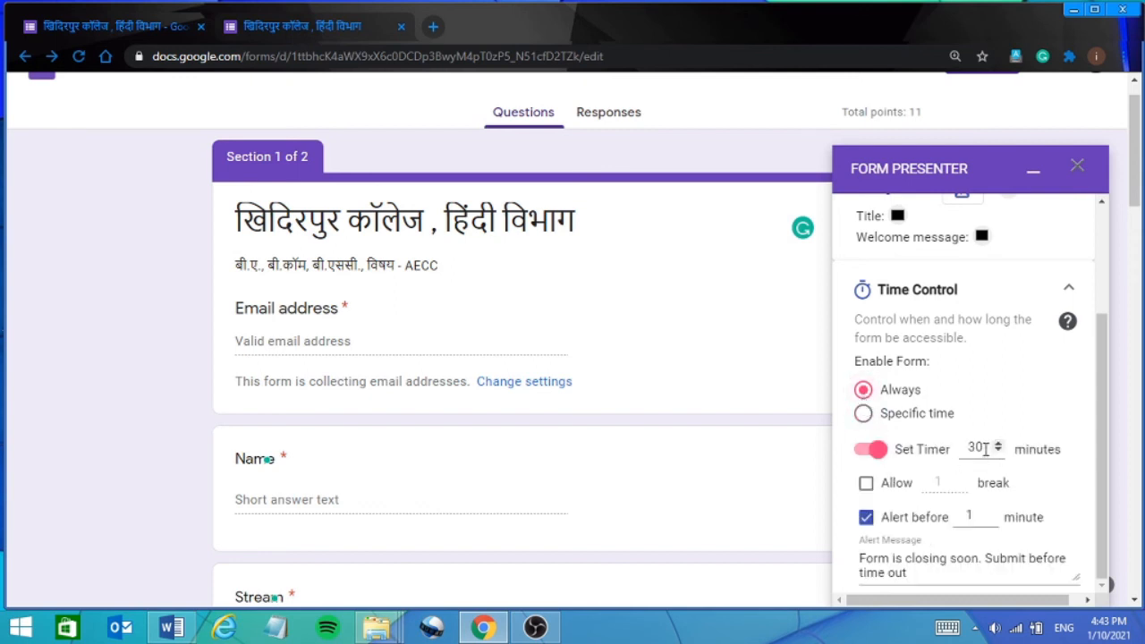
{"action": "left_click", "coordinate": [998, 444]}
{"action": "left_click", "coordinate": [865, 489]}
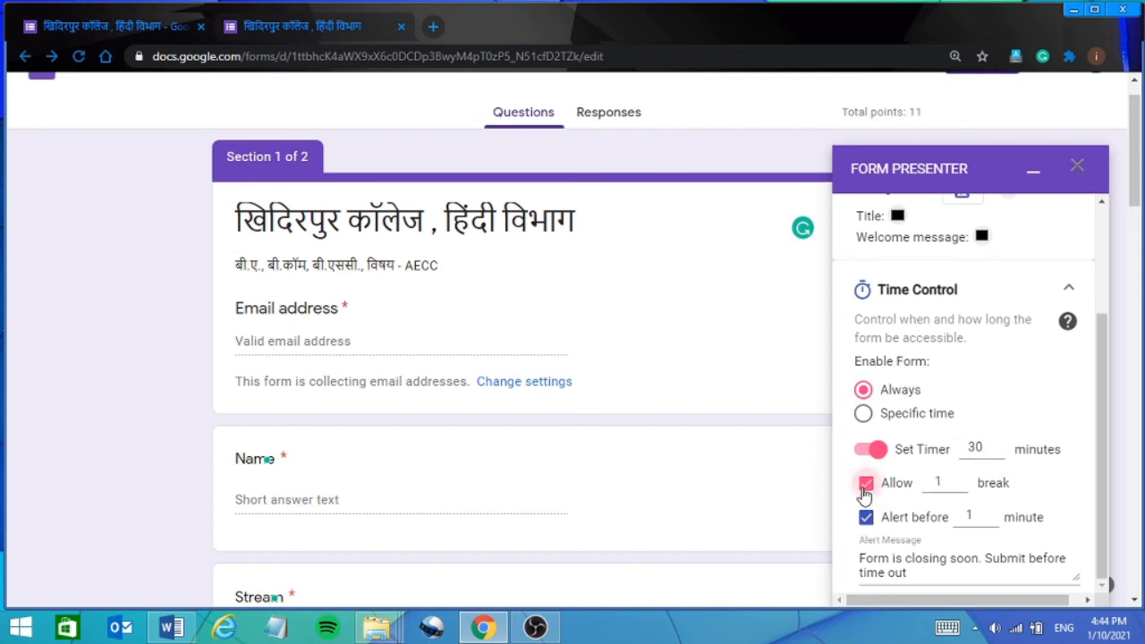
{"action": "left_click", "coordinate": [864, 489]}
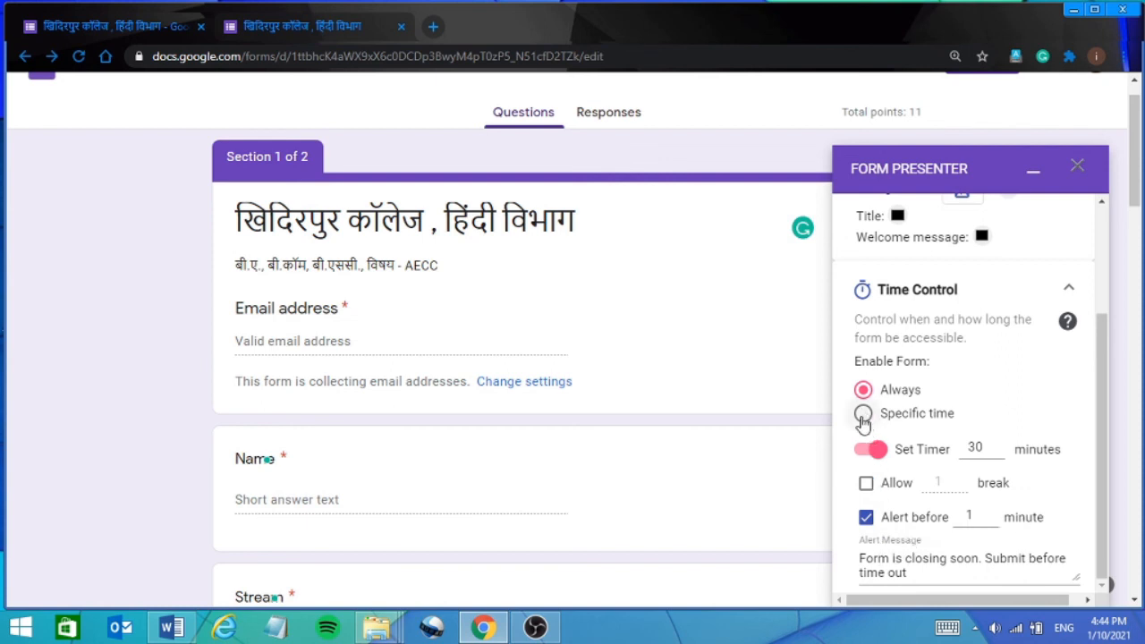
{"action": "left_click", "coordinate": [863, 416]}
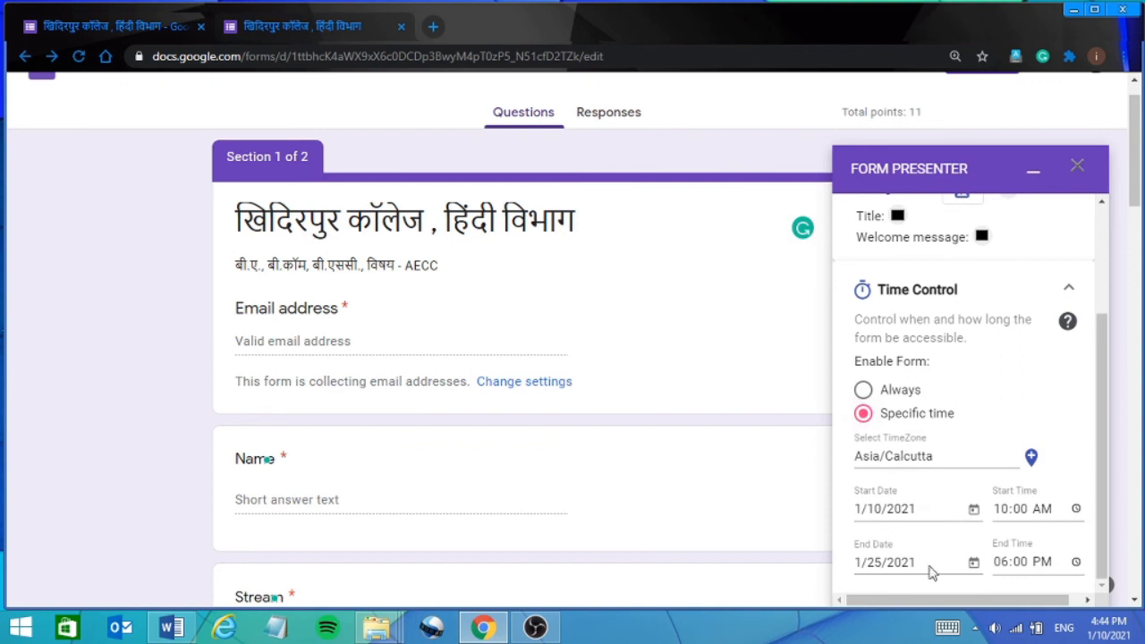
{"action": "left_click", "coordinate": [863, 394]}
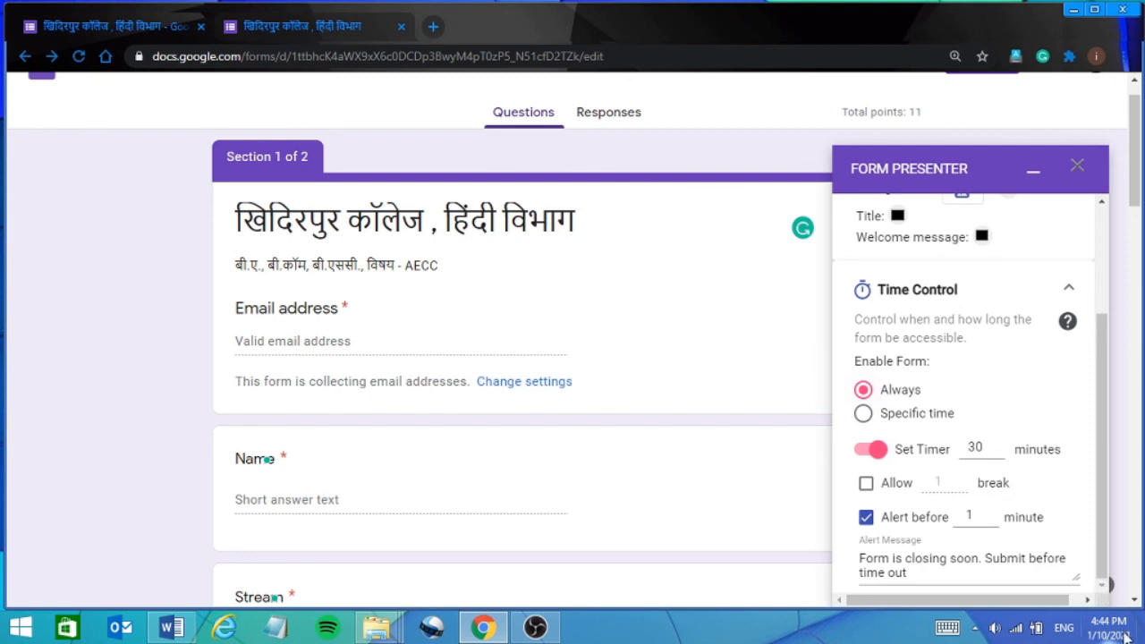
{"action": "scroll", "coordinate": [1126, 637], "scroll_direction": "down", "scroll_amount": 2}
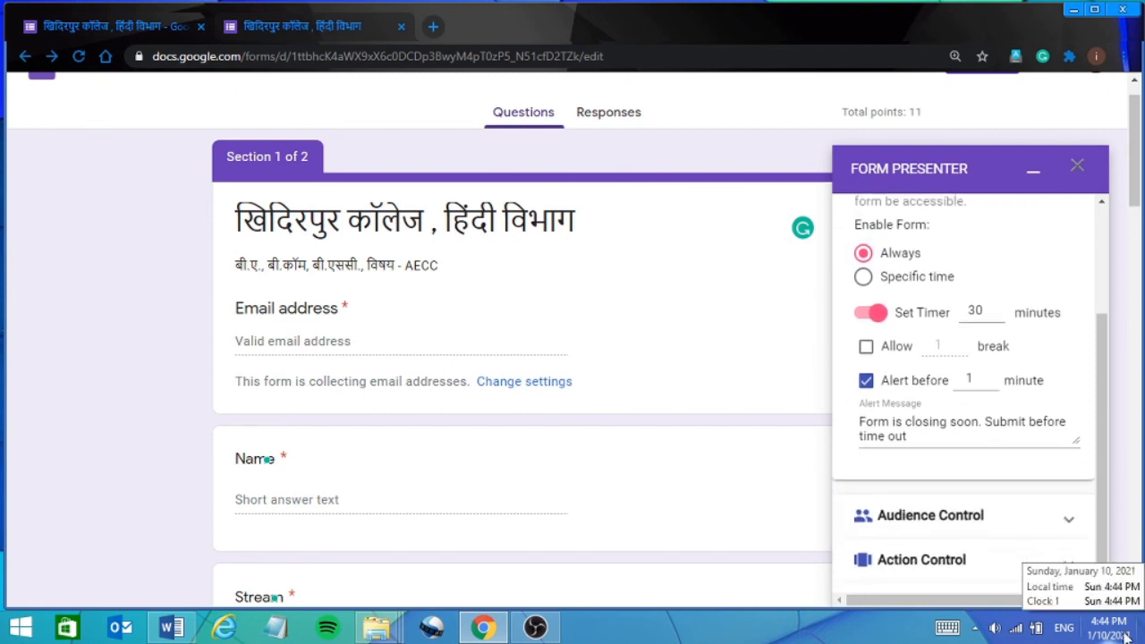
{"action": "scroll", "coordinate": [1125, 637], "scroll_direction": "down", "scroll_amount": 3}
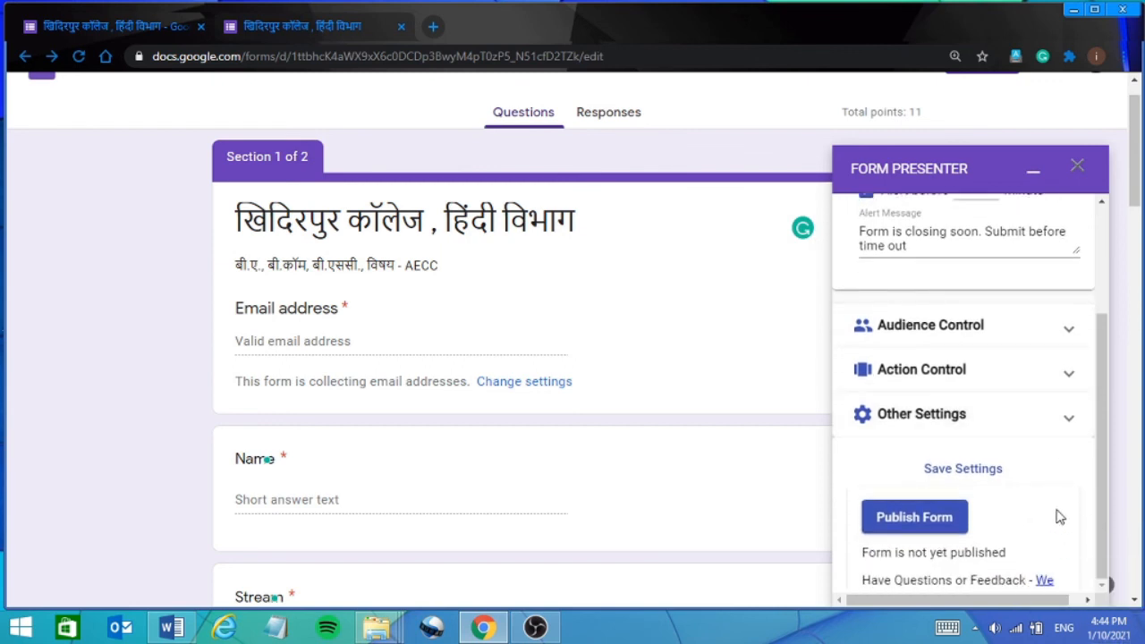
{"action": "scroll", "coordinate": [1059, 517], "scroll_direction": "down", "scroll_amount": 2}
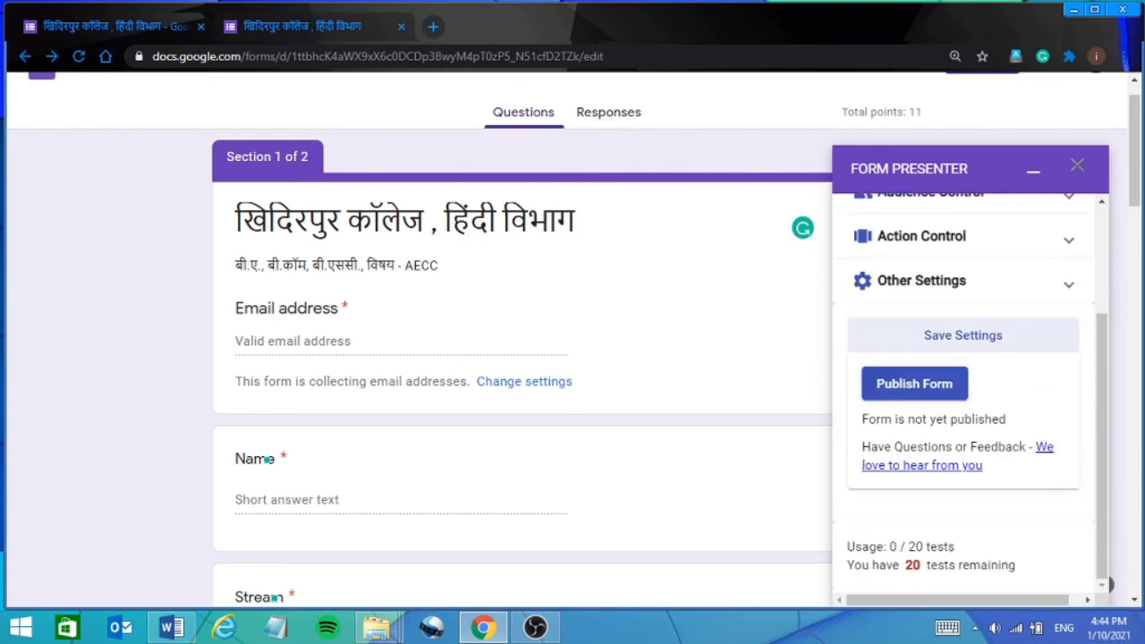
Publish the quiz through Form Presenter and view its 30-minute presenter page in a new tab.
{"action": "left_click", "coordinate": [918, 383]}
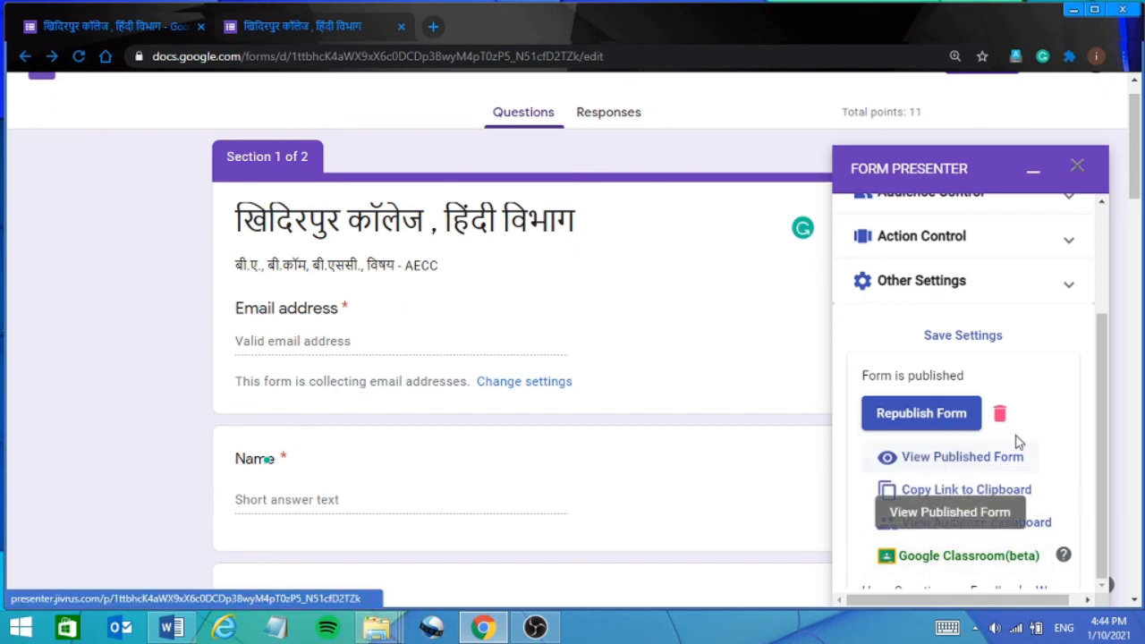
{"action": "left_click", "coordinate": [951, 463]}
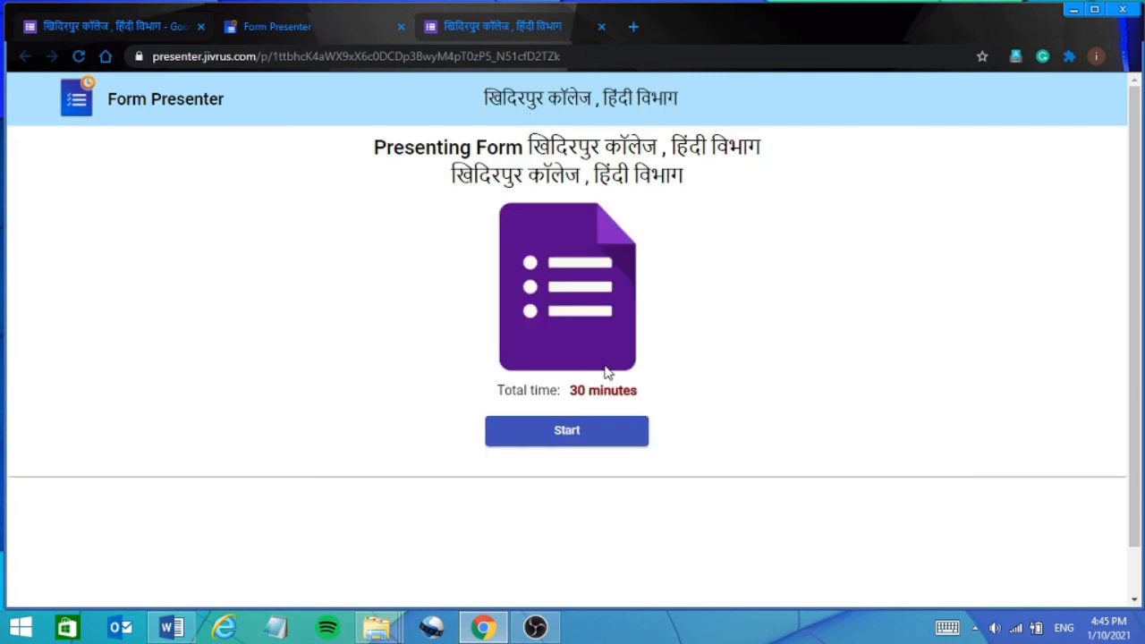
Start the timed quiz and enter the respondent's email address.
{"action": "left_click", "coordinate": [559, 434]}
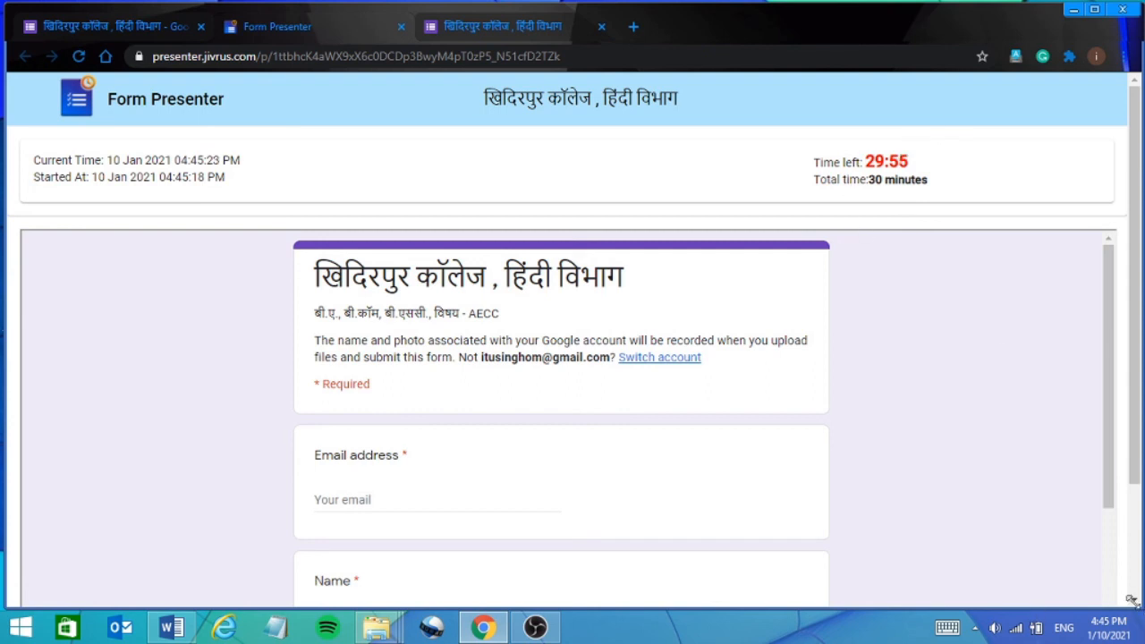
{"action": "scroll", "coordinate": [1131, 315], "scroll_direction": "down", "scroll_amount": 2}
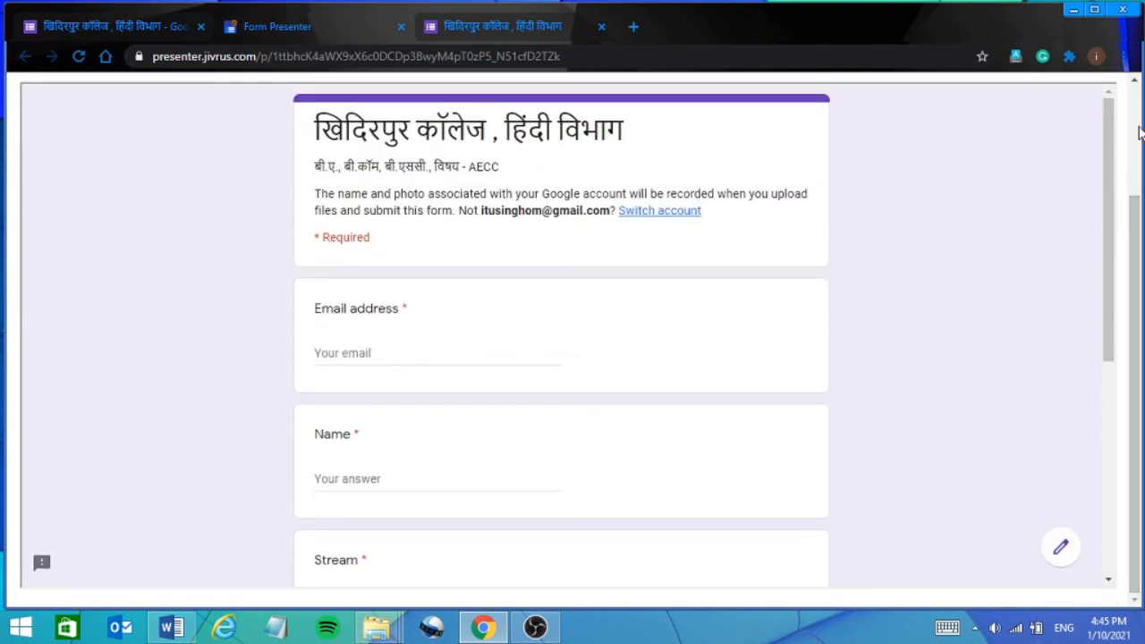
{"action": "scroll", "coordinate": [1138, 132], "scroll_direction": "up", "scroll_amount": 2}
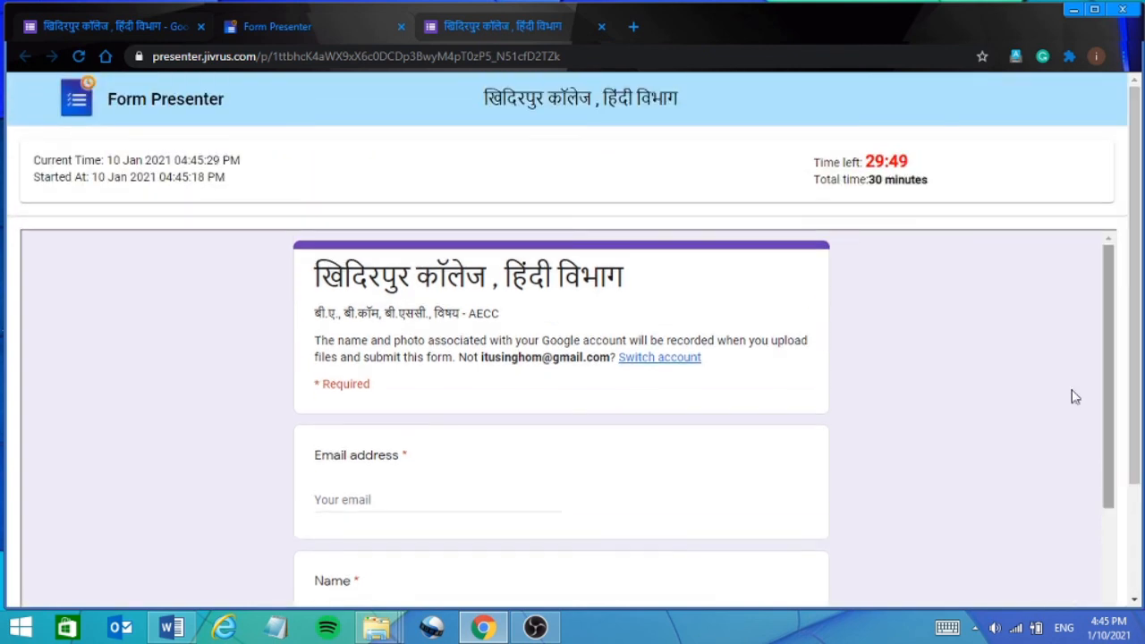
{"action": "left_click", "coordinate": [350, 507]}
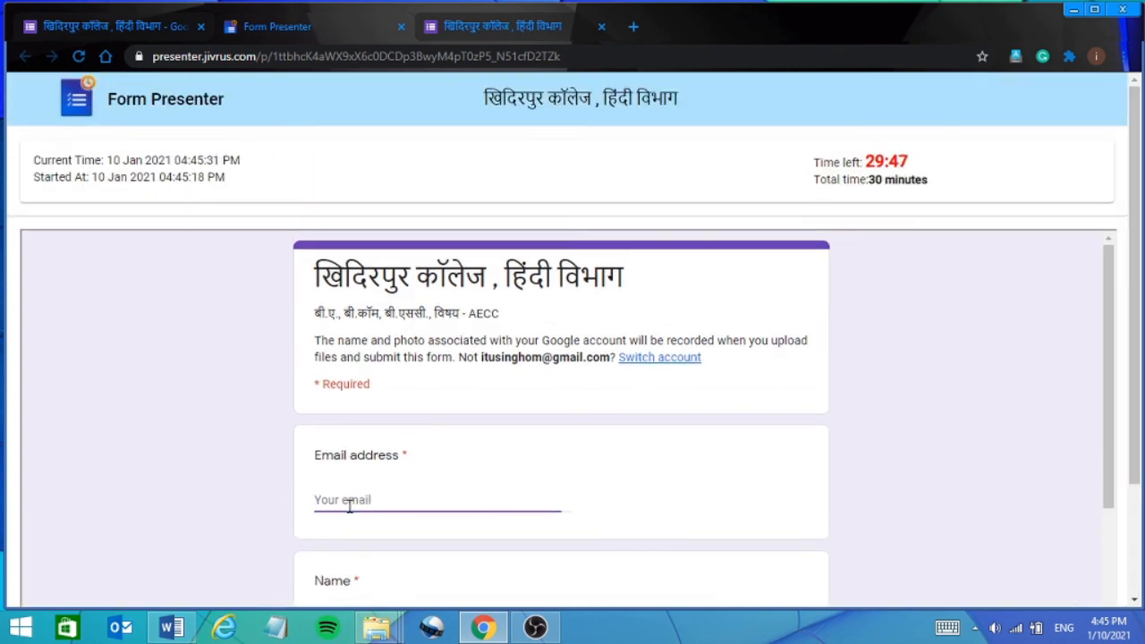
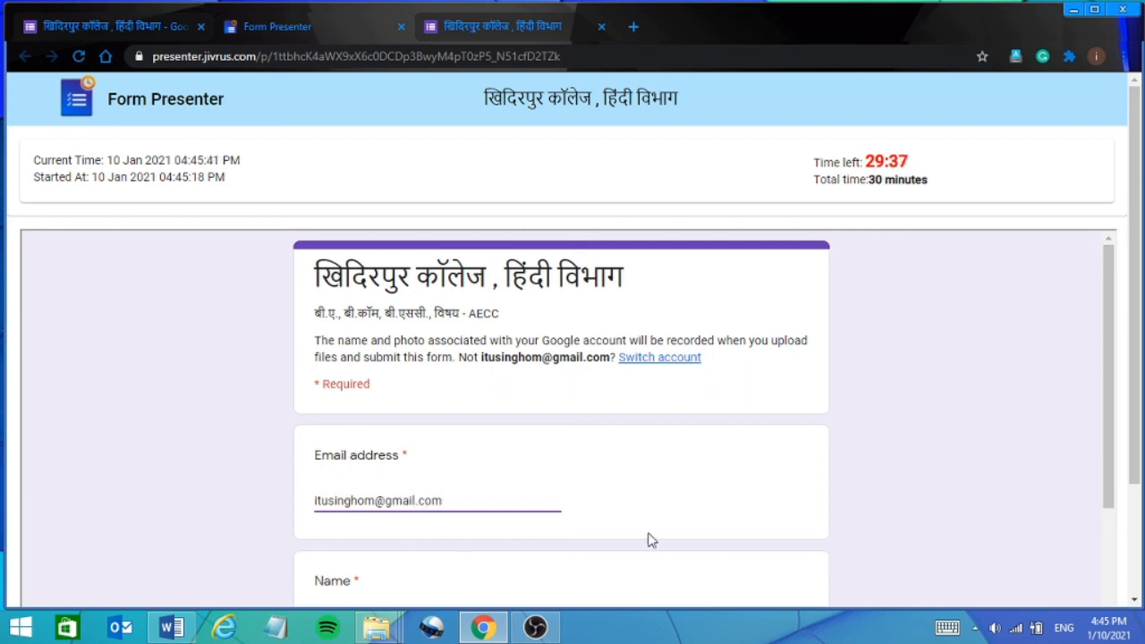
{"action": "scroll", "coordinate": [1140, 547], "scroll_direction": "down", "scroll_amount": 1}
{"action": "scroll", "coordinate": [1140, 549], "scroll_direction": "down", "scroll_amount": 1}
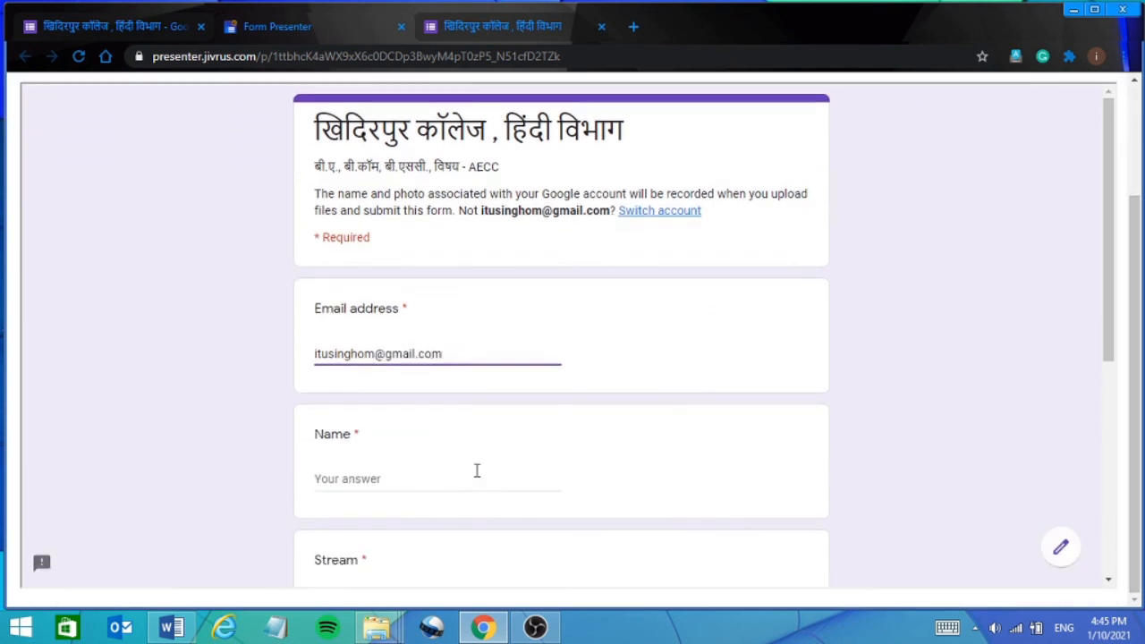
Fill in the respondent's name, choose the B.A. stream and roll number 1, then continue to the questions.
{"action": "left_click", "coordinate": [450, 474]}
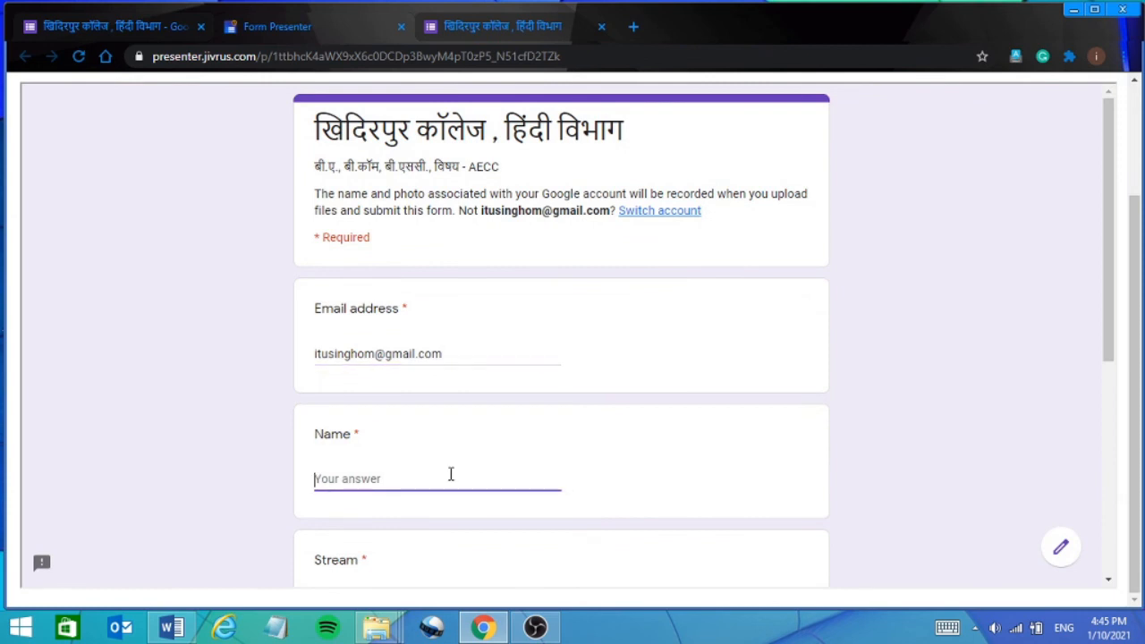
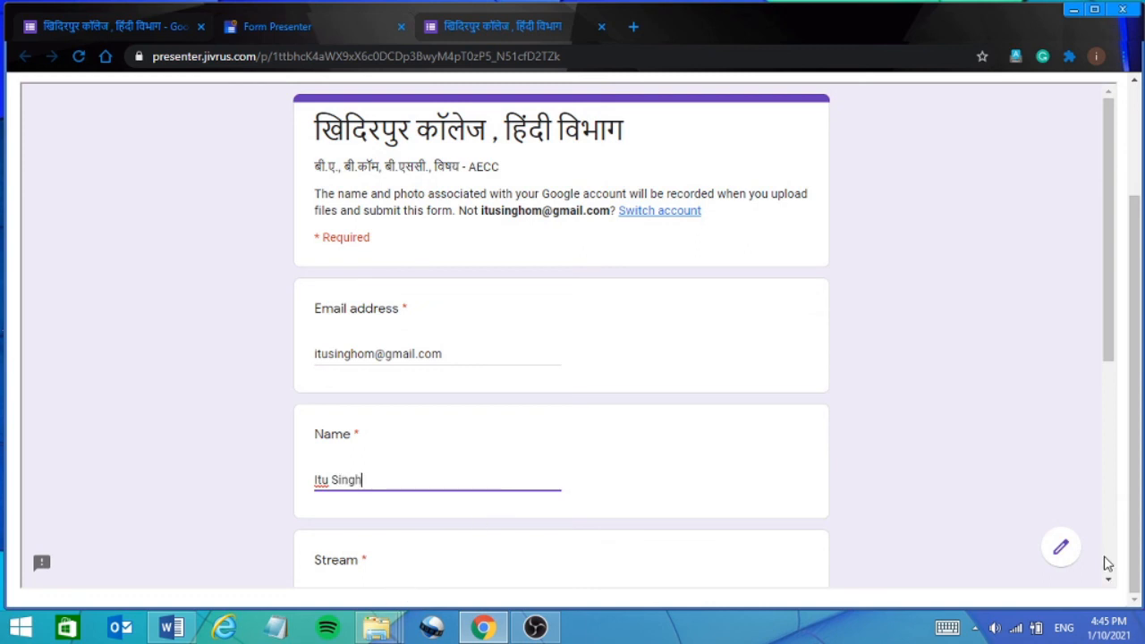
{"action": "left_click", "coordinate": [1087, 474]}
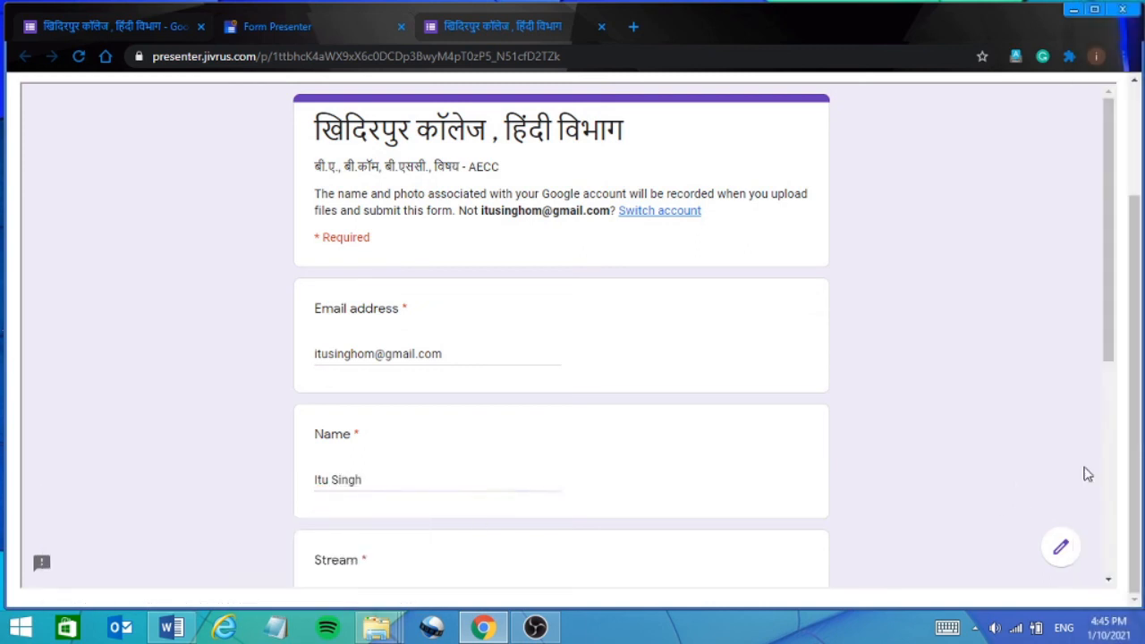
{"action": "scroll", "coordinate": [1114, 454], "scroll_direction": "down", "scroll_amount": 2}
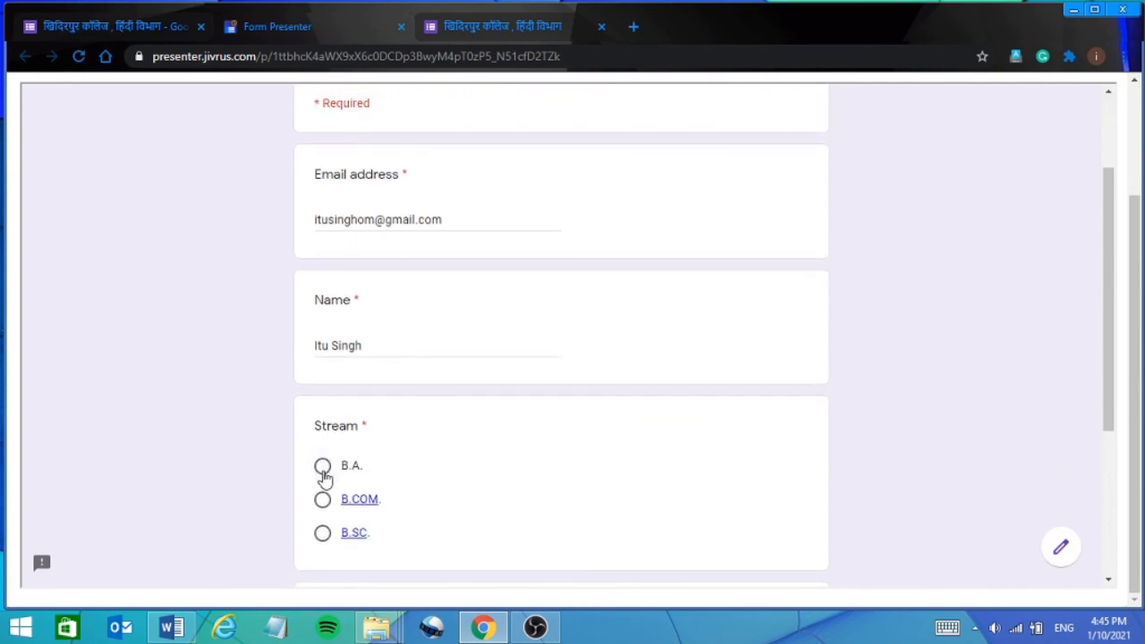
{"action": "left_click", "coordinate": [322, 466]}
{"action": "scroll", "coordinate": [1113, 553], "scroll_direction": "down", "scroll_amount": 3}
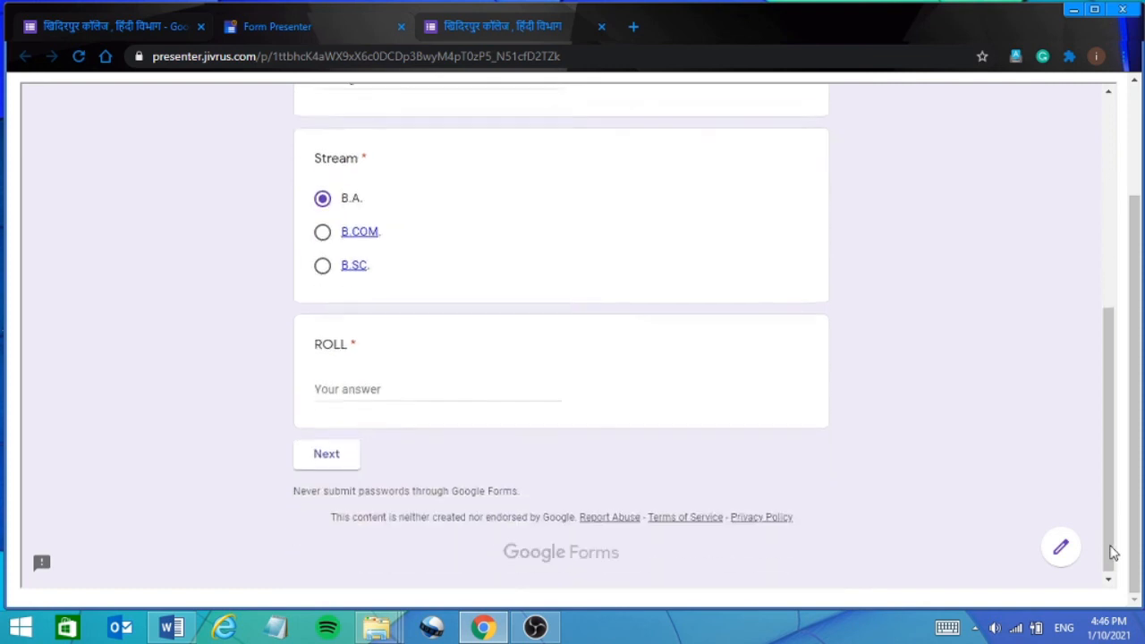
{"action": "left_click", "coordinate": [377, 387]}
{"action": "type", "text": "12"}
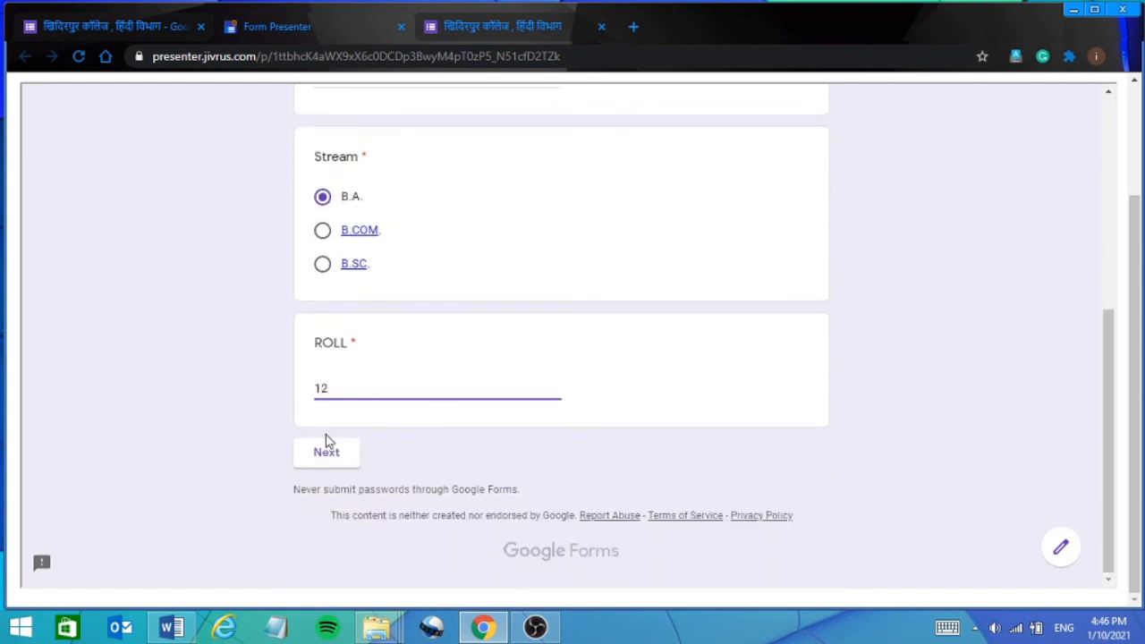
{"action": "left_click", "coordinate": [327, 454]}
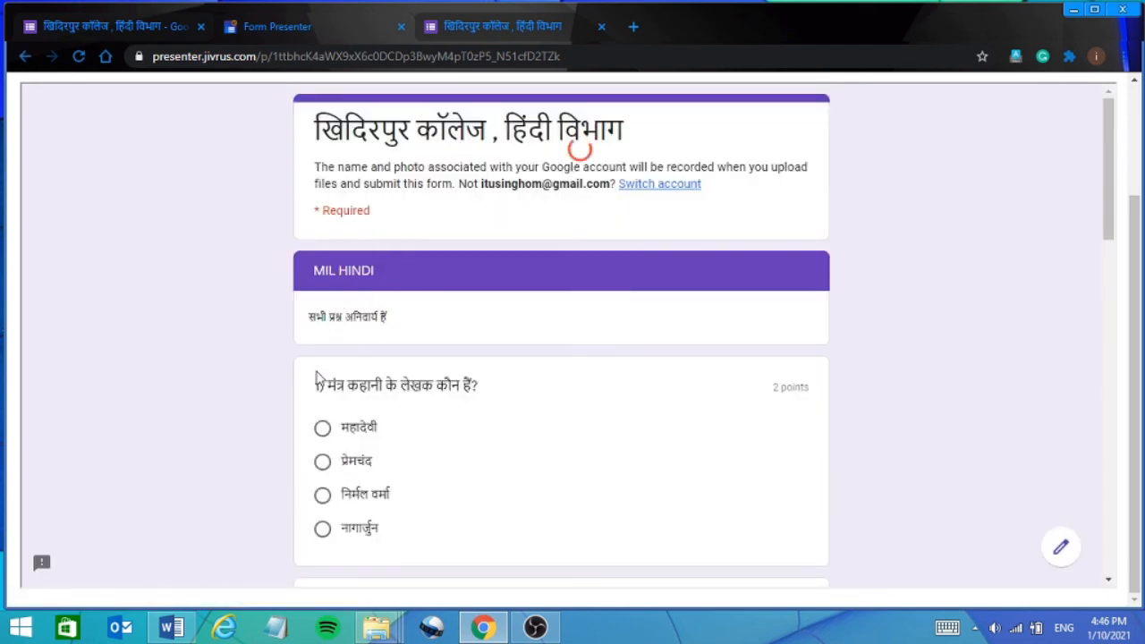
Answer question 1 with प्रेमचंद, question 2 with हजारी प्रसाद द्विवेदी, and fill the short-answer question.
{"action": "left_click", "coordinate": [323, 463]}
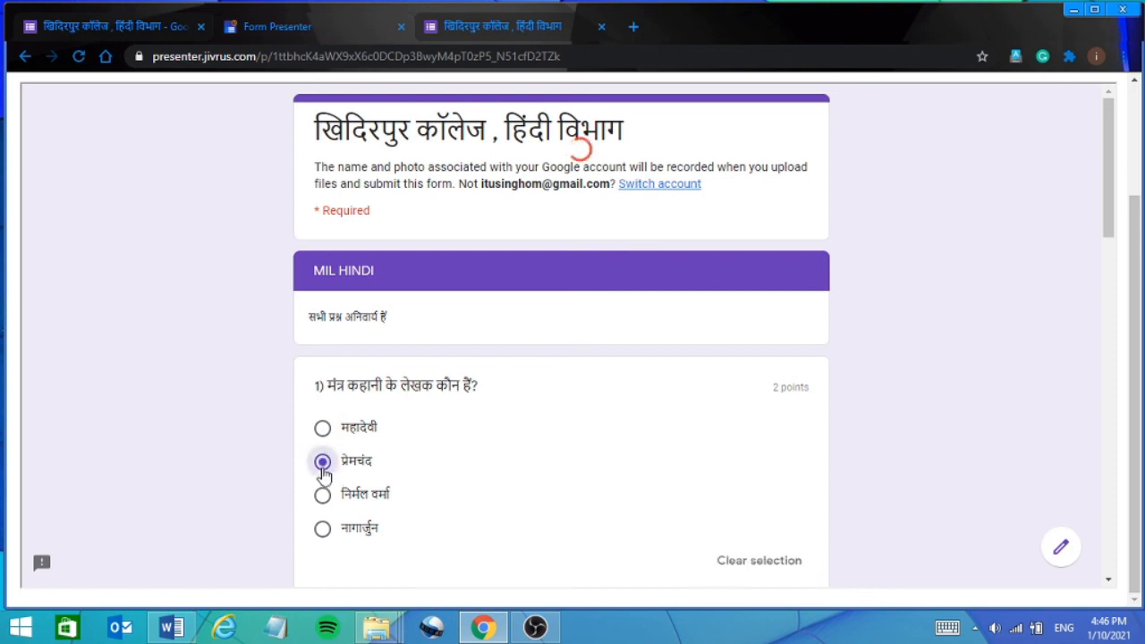
{"action": "left_click", "coordinate": [1109, 581]}
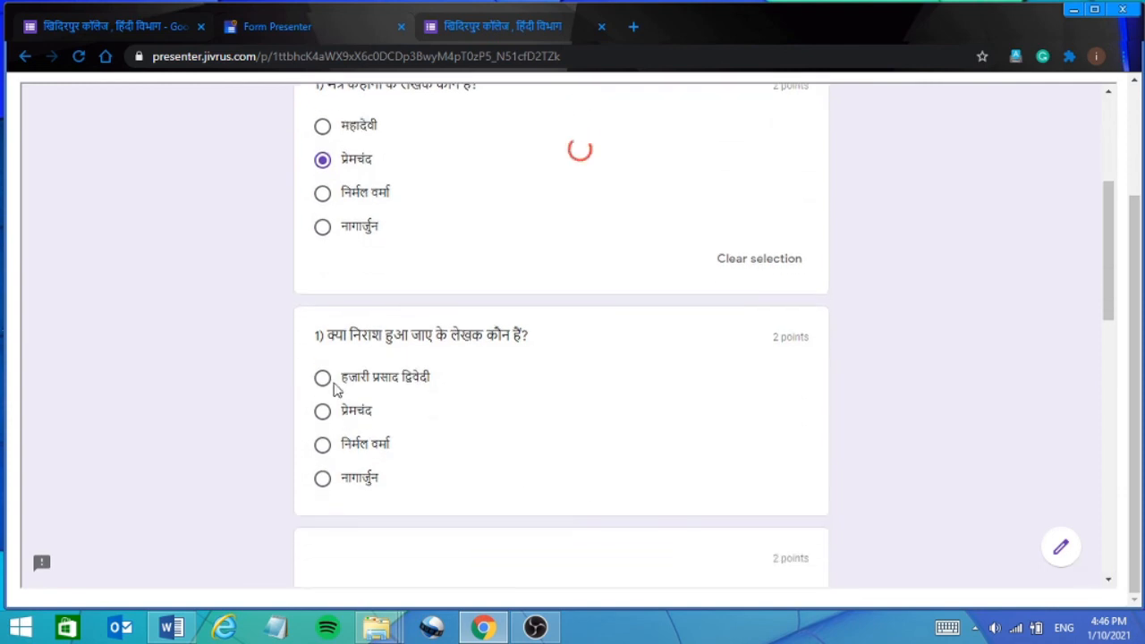
{"action": "left_click", "coordinate": [326, 382]}
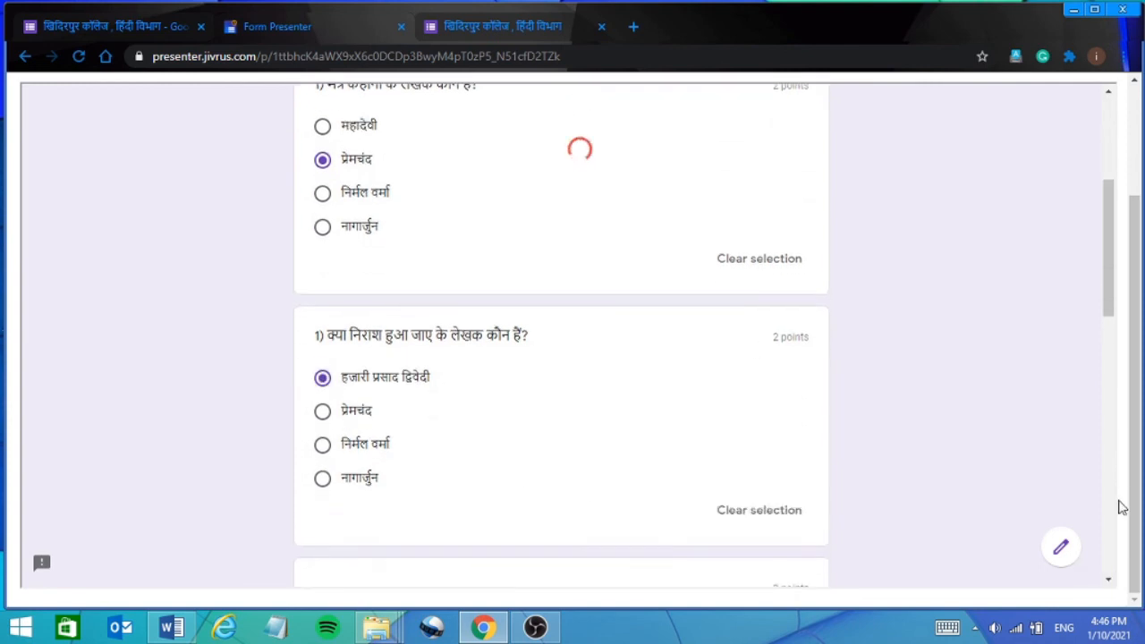
{"action": "scroll", "coordinate": [1118, 529], "scroll_direction": "down", "scroll_amount": 5}
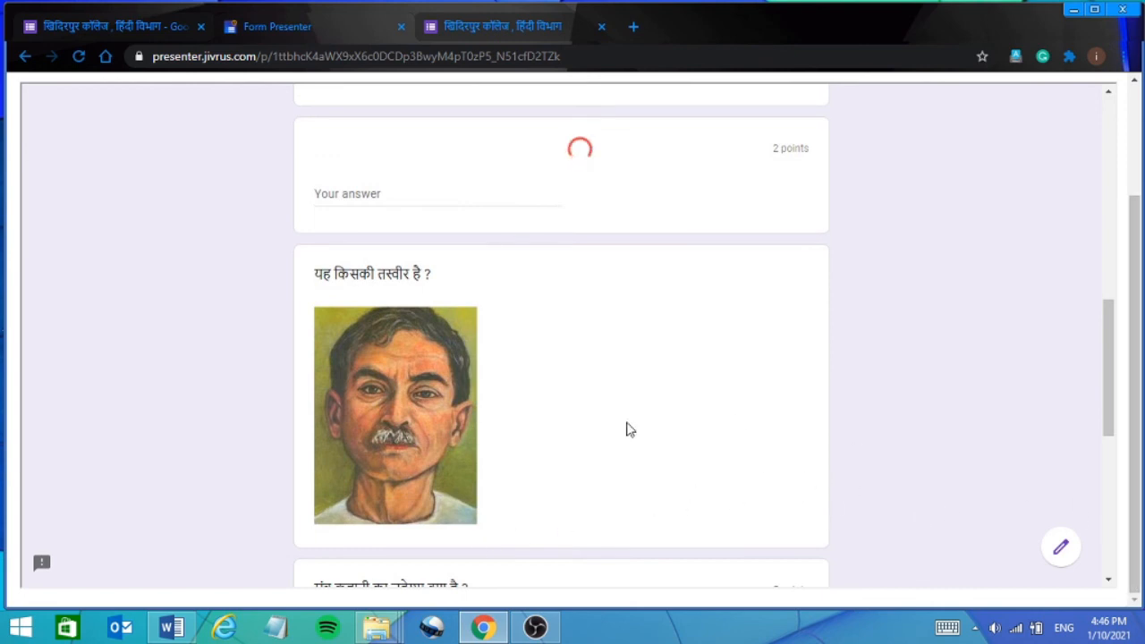
{"action": "left_click", "coordinate": [396, 191]}
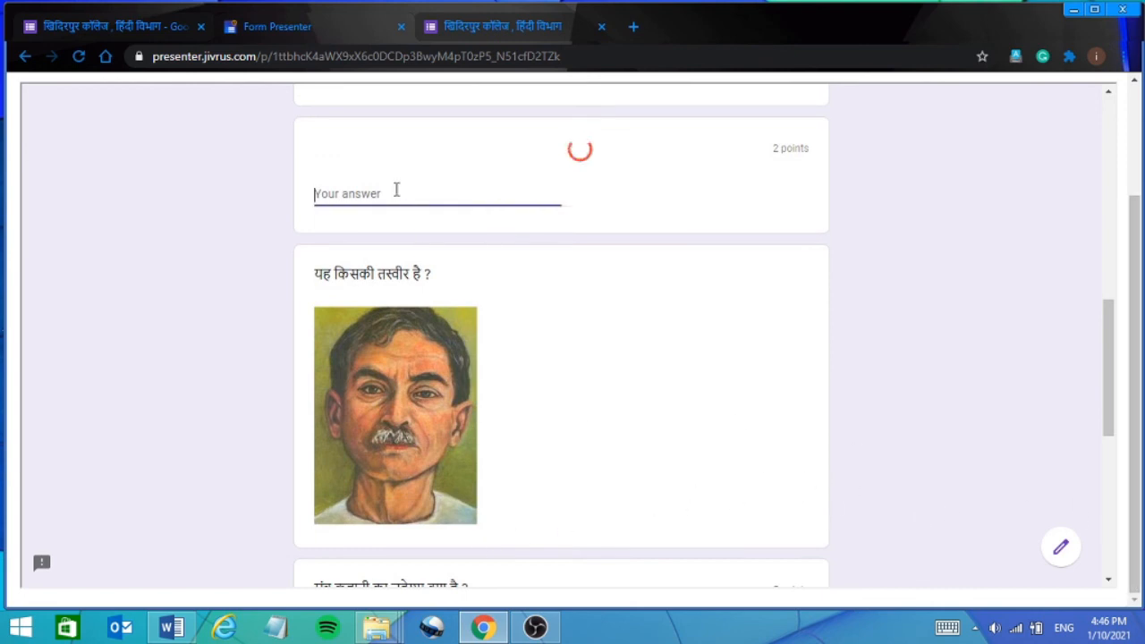
{"action": "type", "text": "hdj"}
{"action": "key", "text": "BackSpace"}
{"action": "type", "text": "Premchand"}
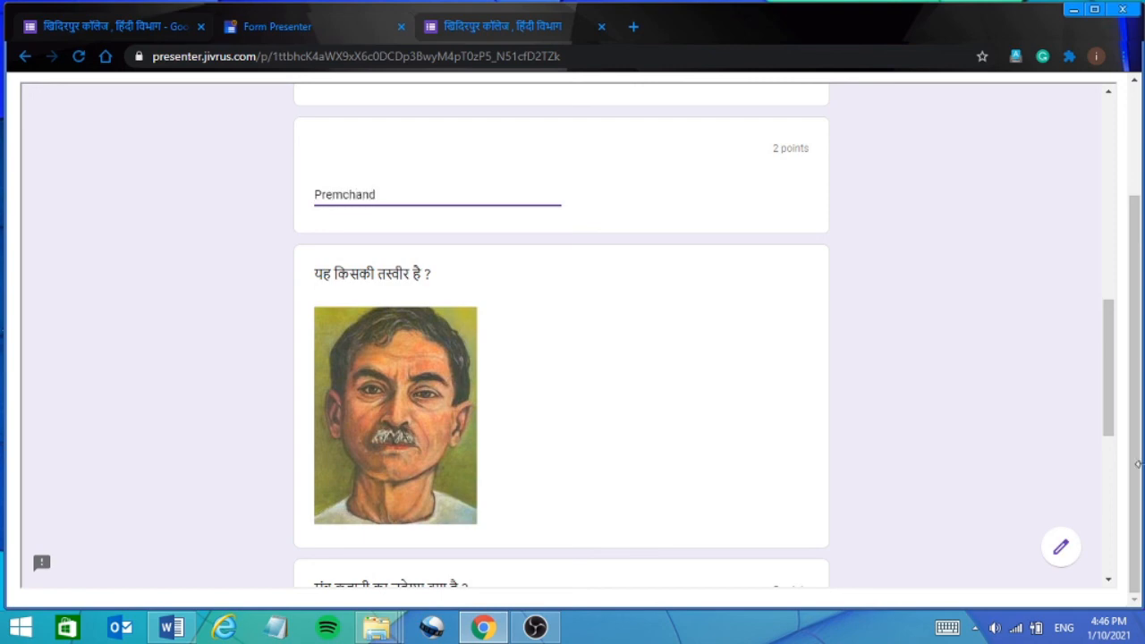
{"action": "left_click", "coordinate": [1109, 542]}
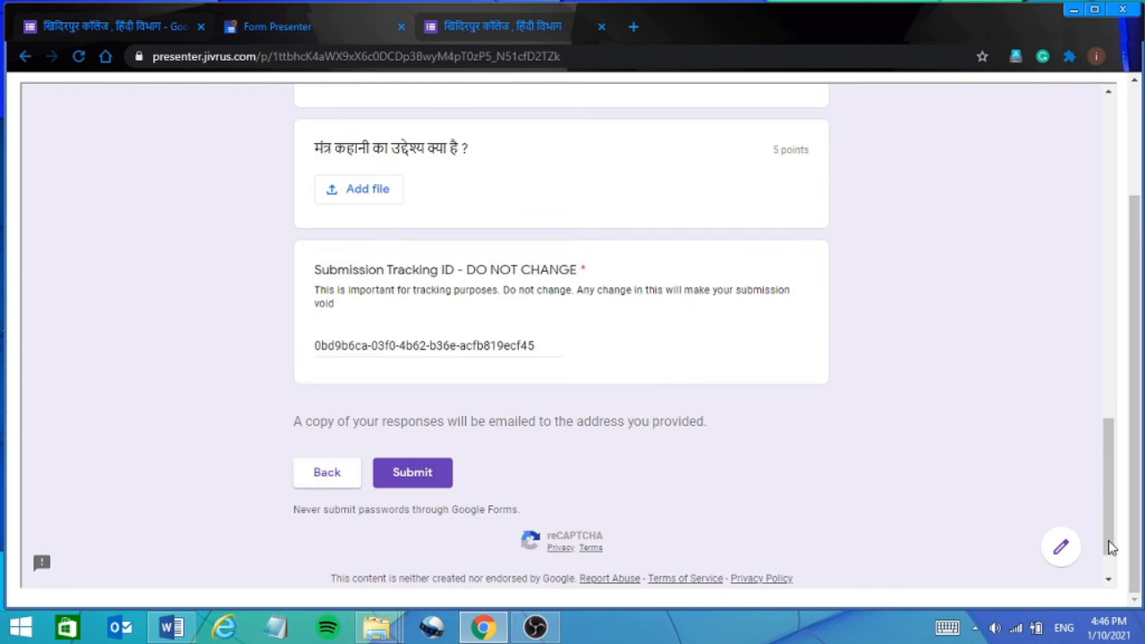
Go to the last question and start attaching a file with Add file.
{"action": "left_click", "coordinate": [1113, 128]}
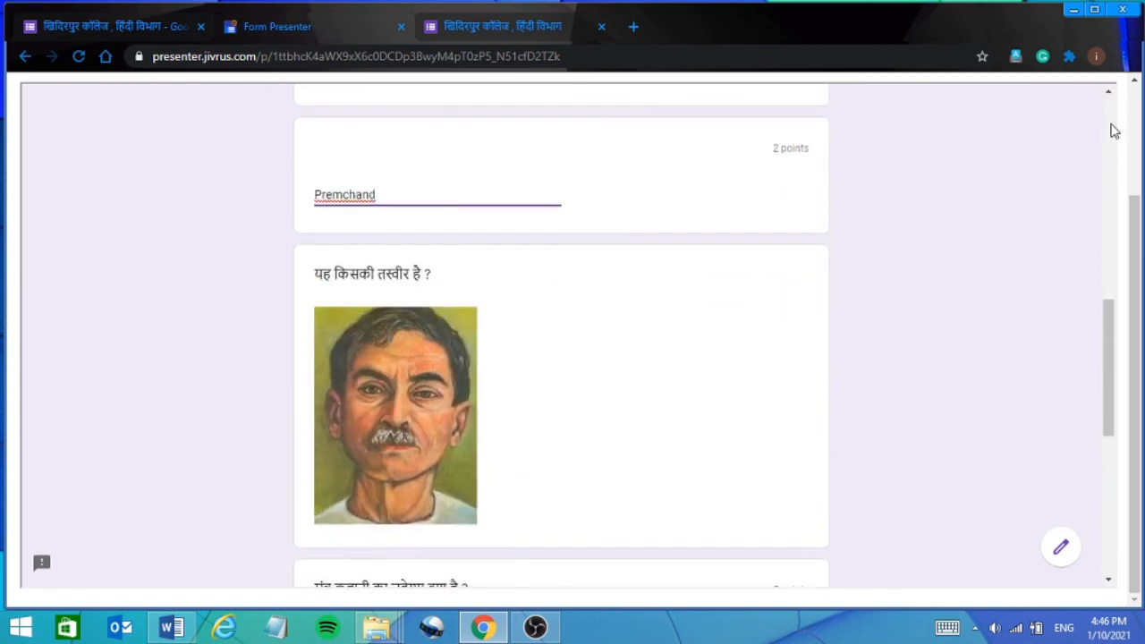
{"action": "left_click", "coordinate": [1109, 533]}
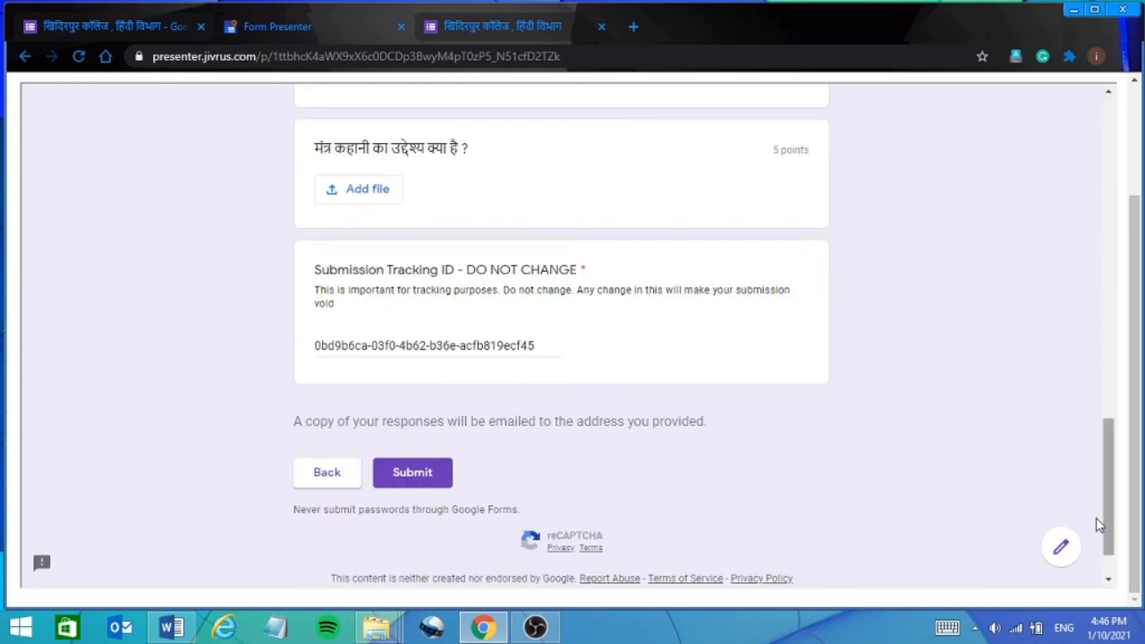
{"action": "left_click", "coordinate": [364, 192]}
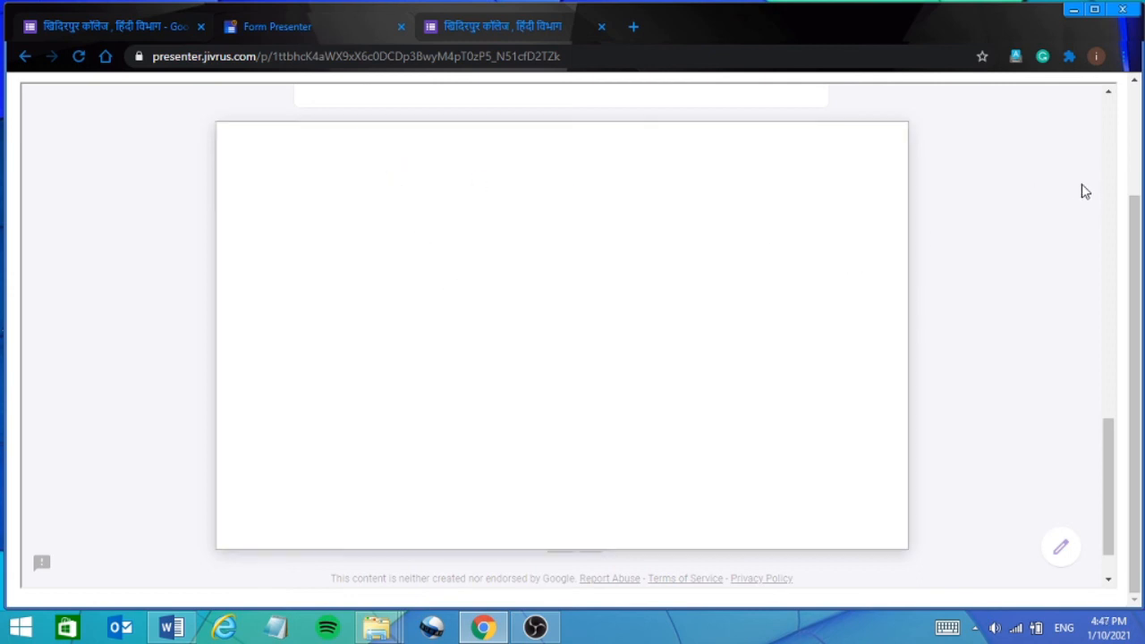
Cancel leaving the page at the Leave site? prompt and submit the completed quiz.
{"action": "left_click", "coordinate": [26, 59]}
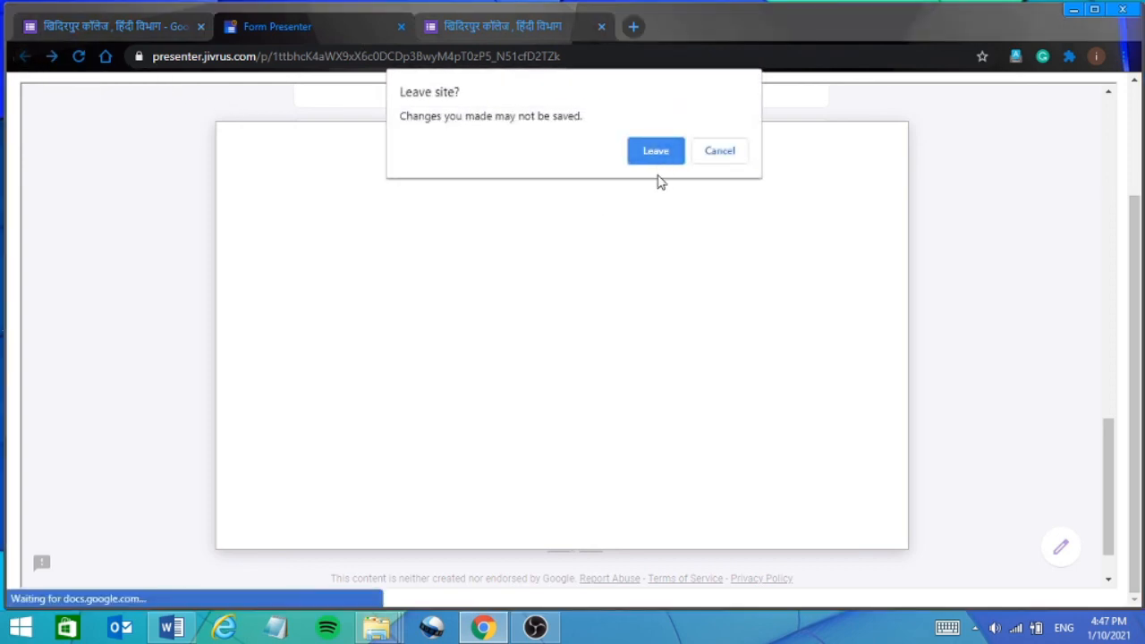
{"action": "left_click", "coordinate": [733, 157]}
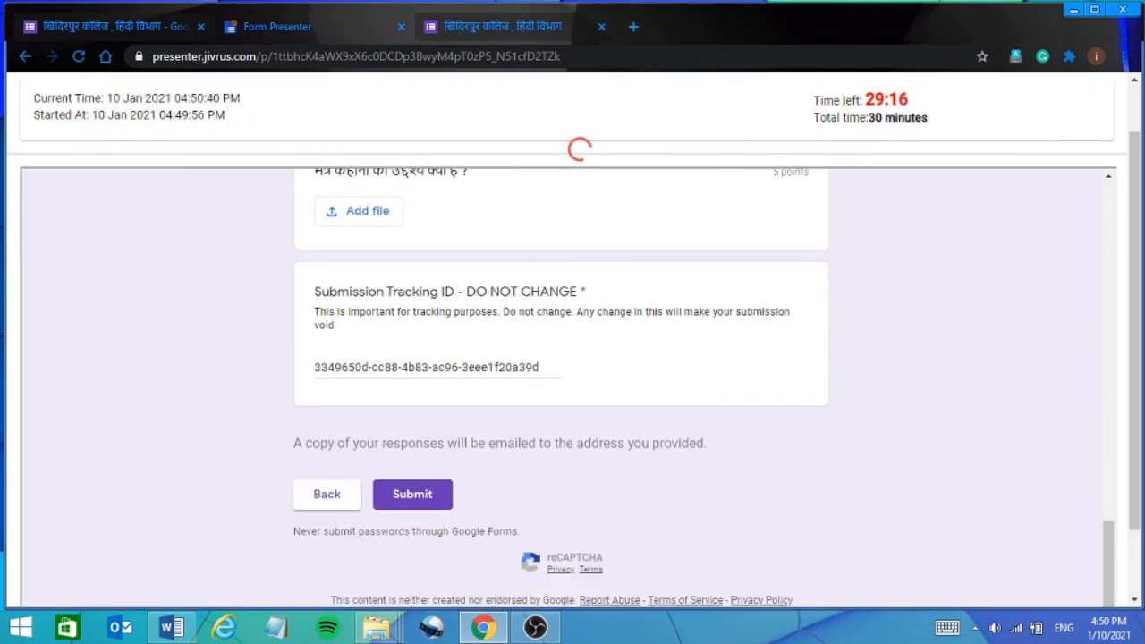
{"action": "left_click", "coordinate": [413, 498]}
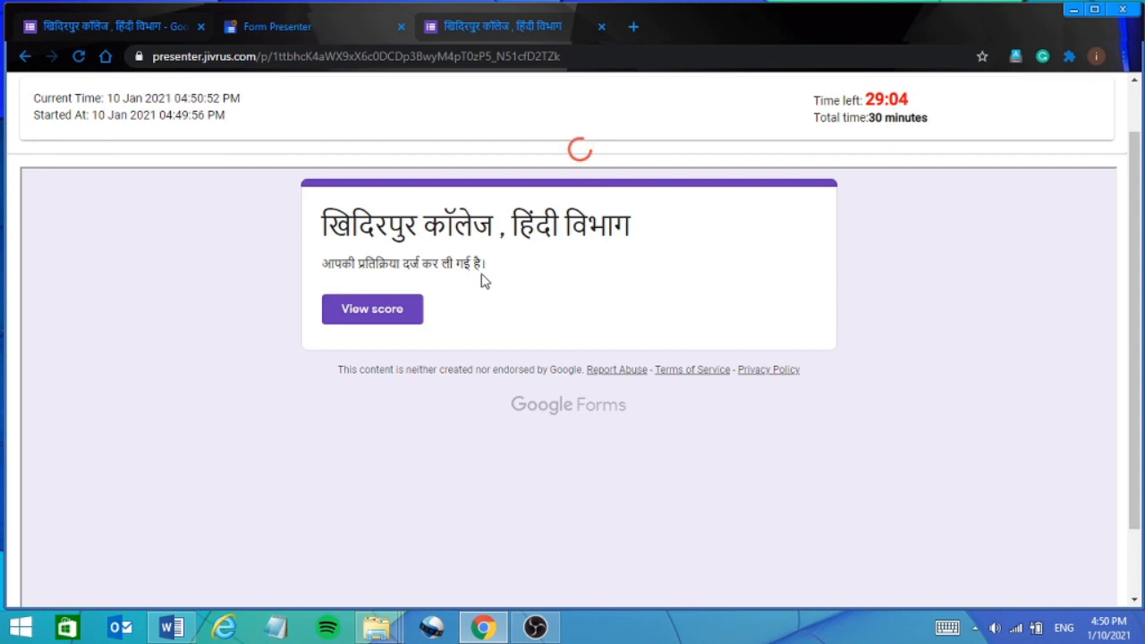
Review the graded answers scoring 4 of 11 points, then return to the form editor tab.
{"action": "left_click", "coordinate": [367, 319]}
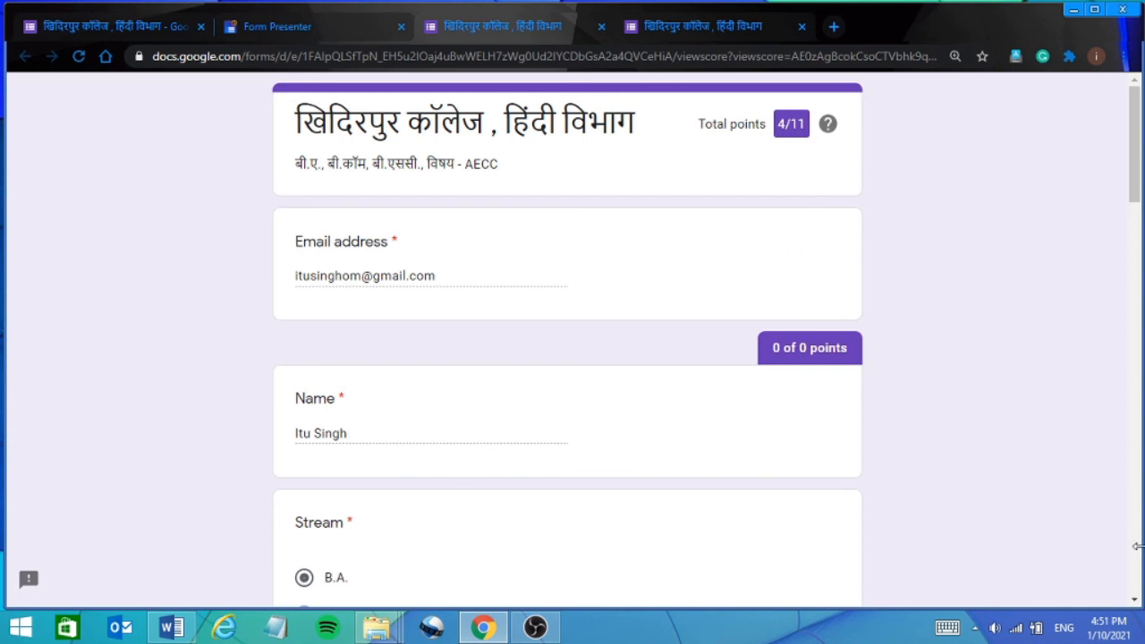
{"action": "left_click", "coordinate": [1134, 279]}
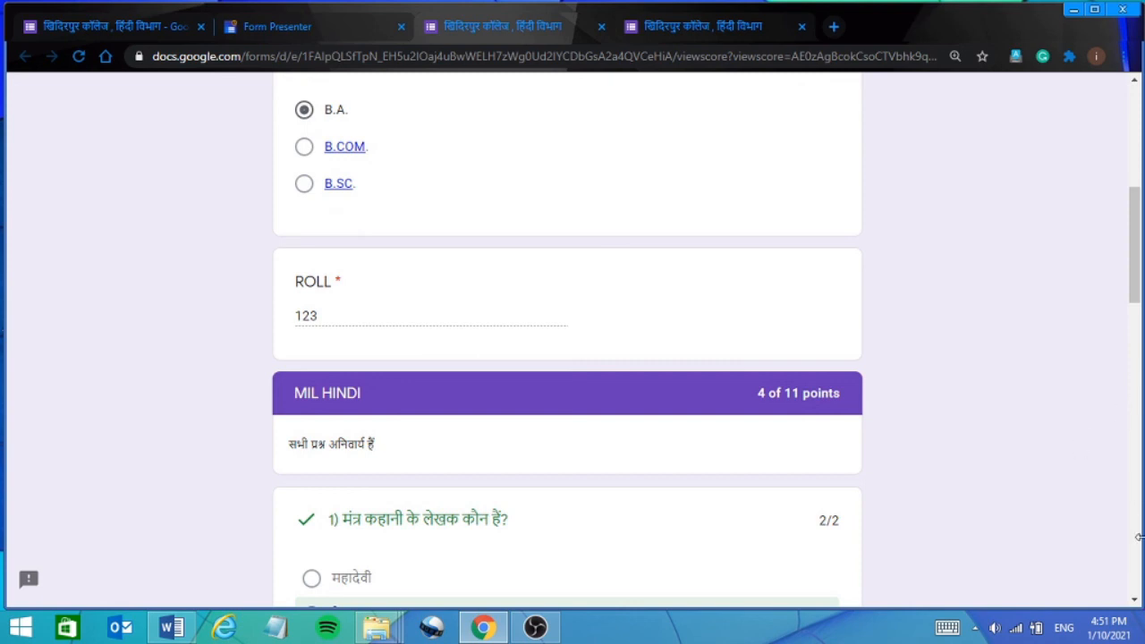
{"action": "left_click", "coordinate": [1134, 602]}
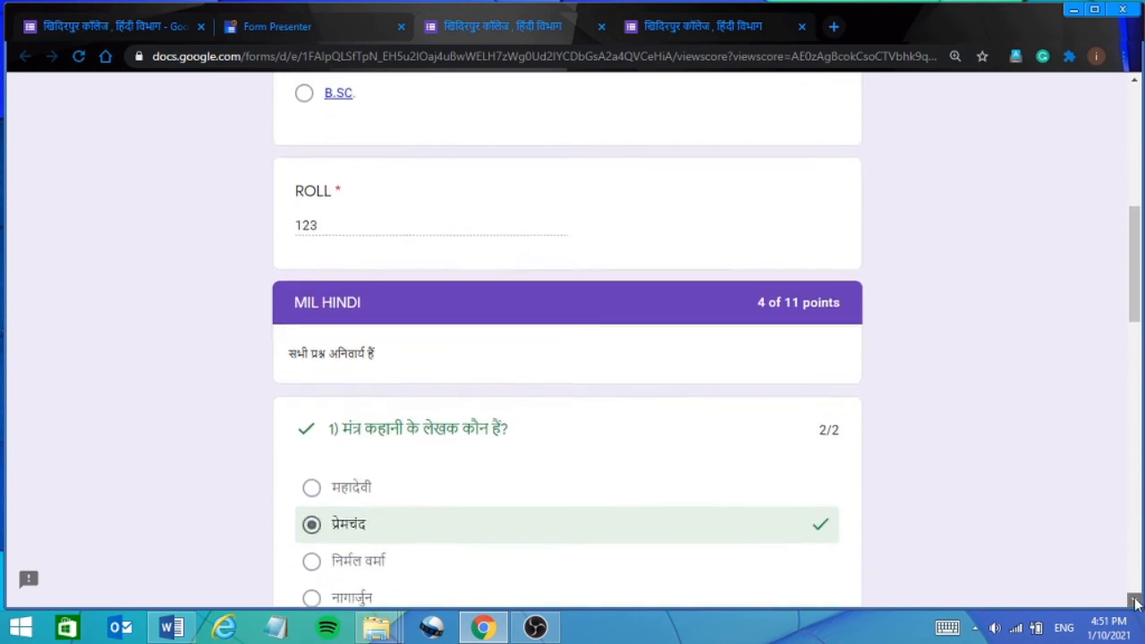
{"action": "left_click", "coordinate": [1134, 602]}
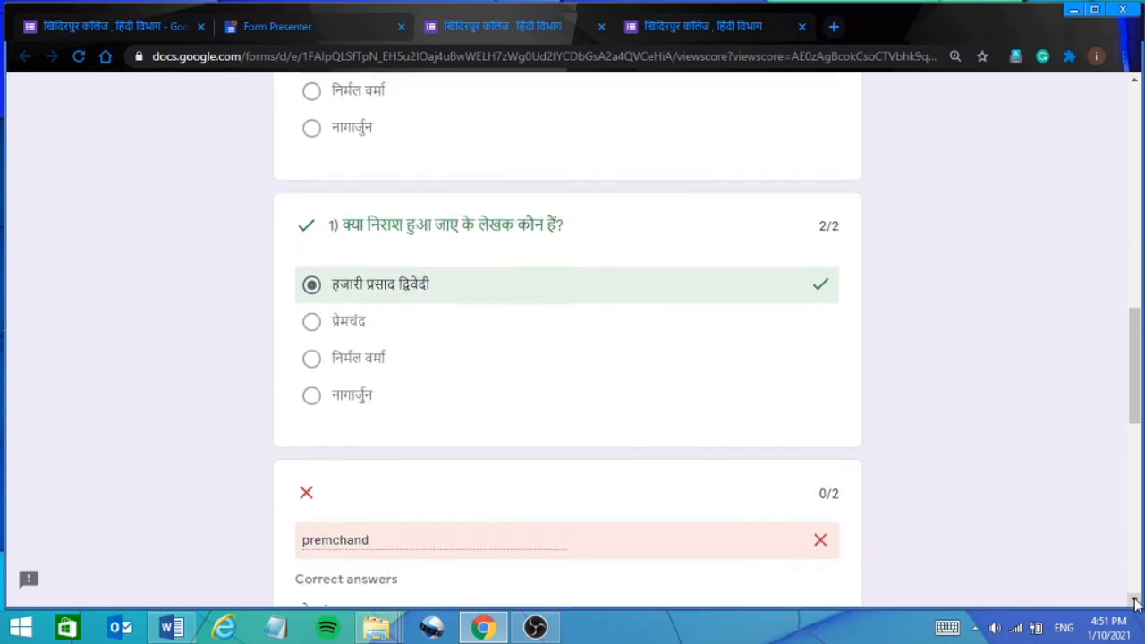
{"action": "left_click", "coordinate": [1134, 602]}
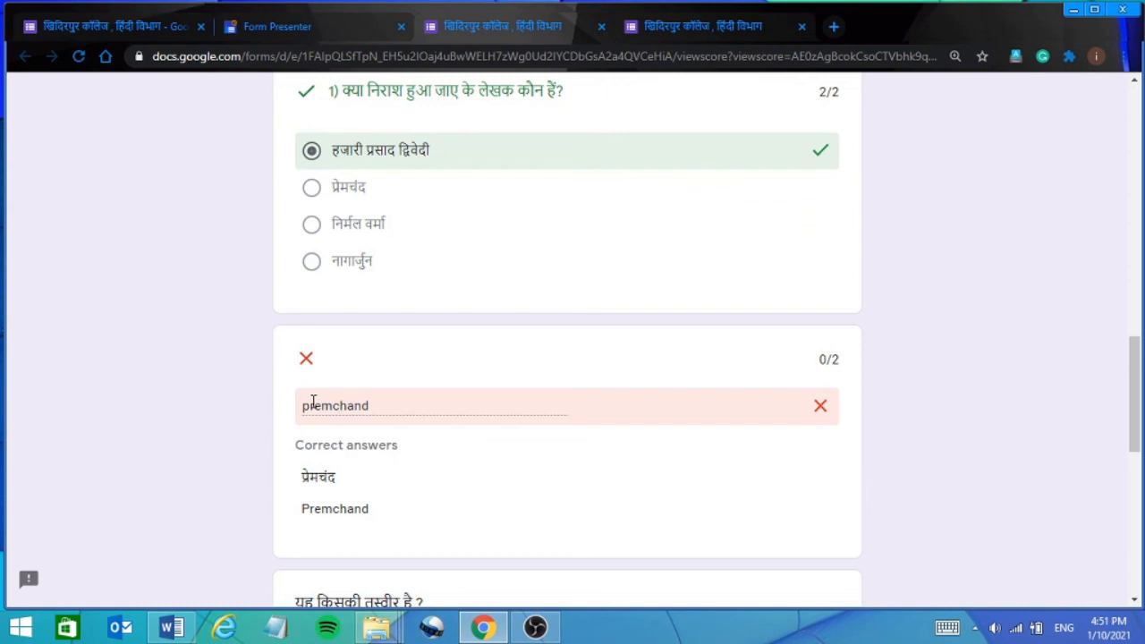
{"action": "left_click", "coordinate": [1138, 577]}
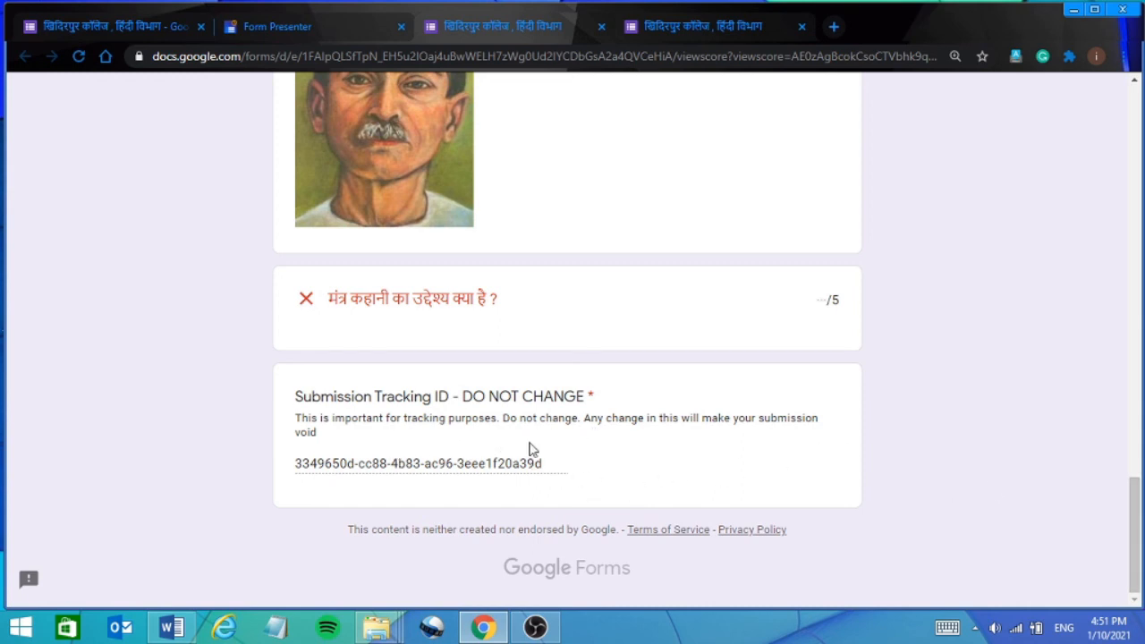
{"action": "left_click", "coordinate": [1138, 182]}
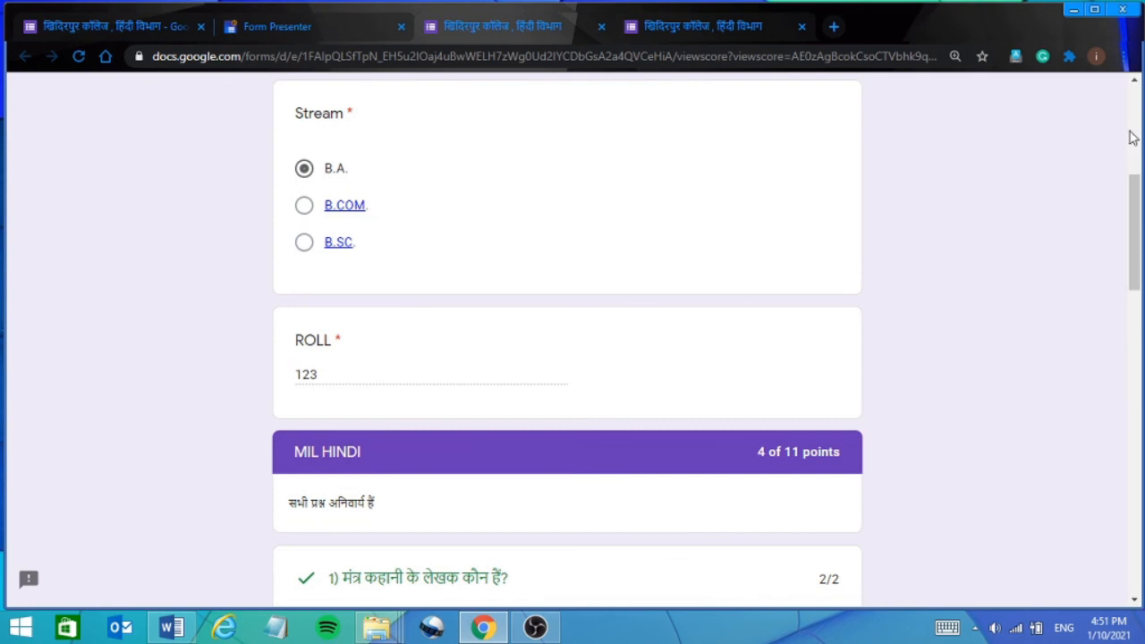
{"action": "left_click", "coordinate": [1133, 137]}
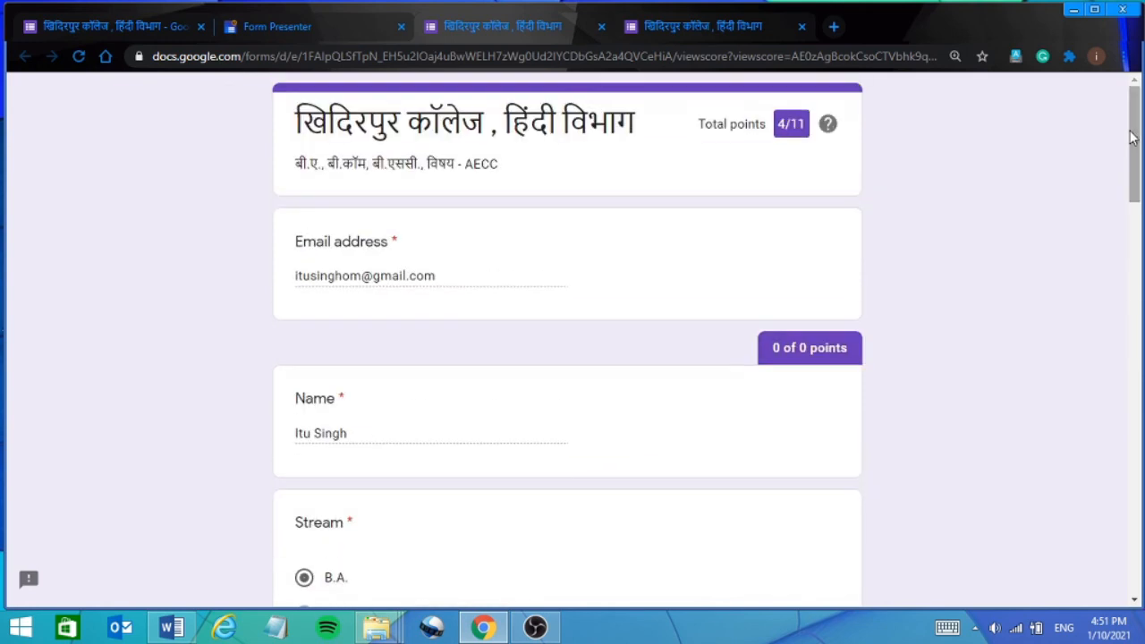
{"action": "left_click", "coordinate": [76, 22]}
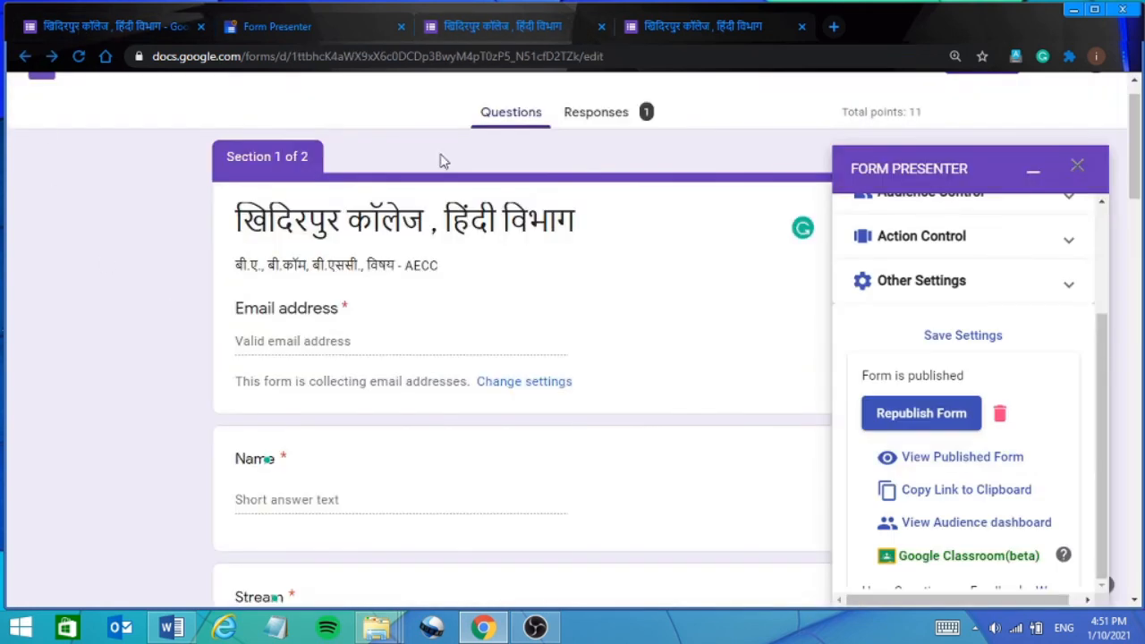
Close Form Presenter and review the Responses summary: 1 response, average and median 4 / 11.
{"action": "left_click", "coordinate": [1078, 170]}
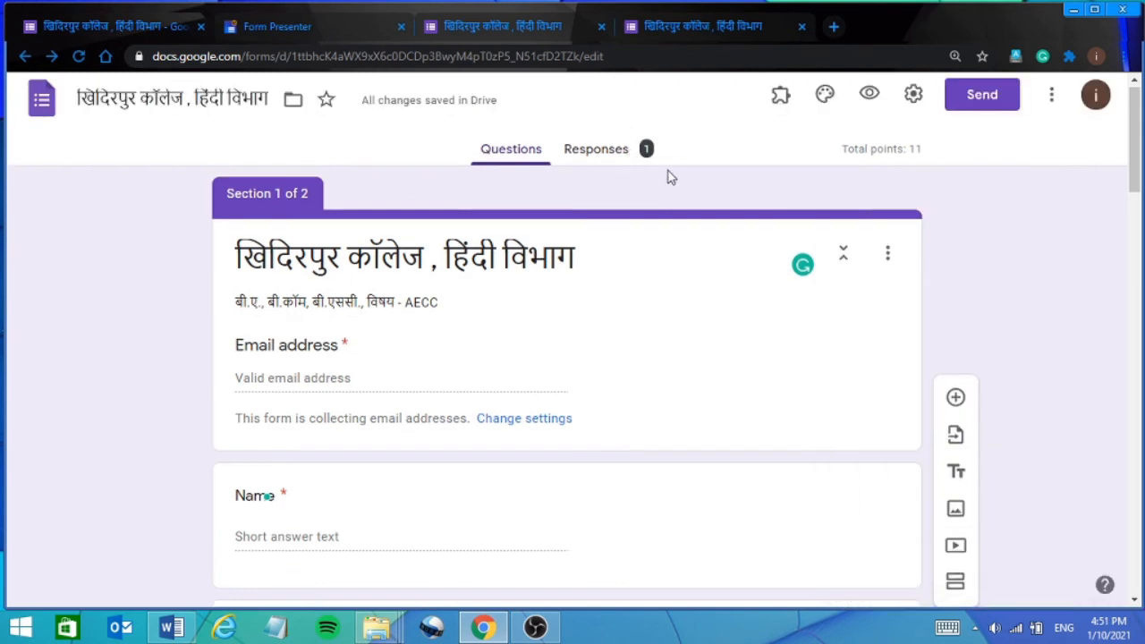
{"action": "left_click", "coordinate": [590, 159]}
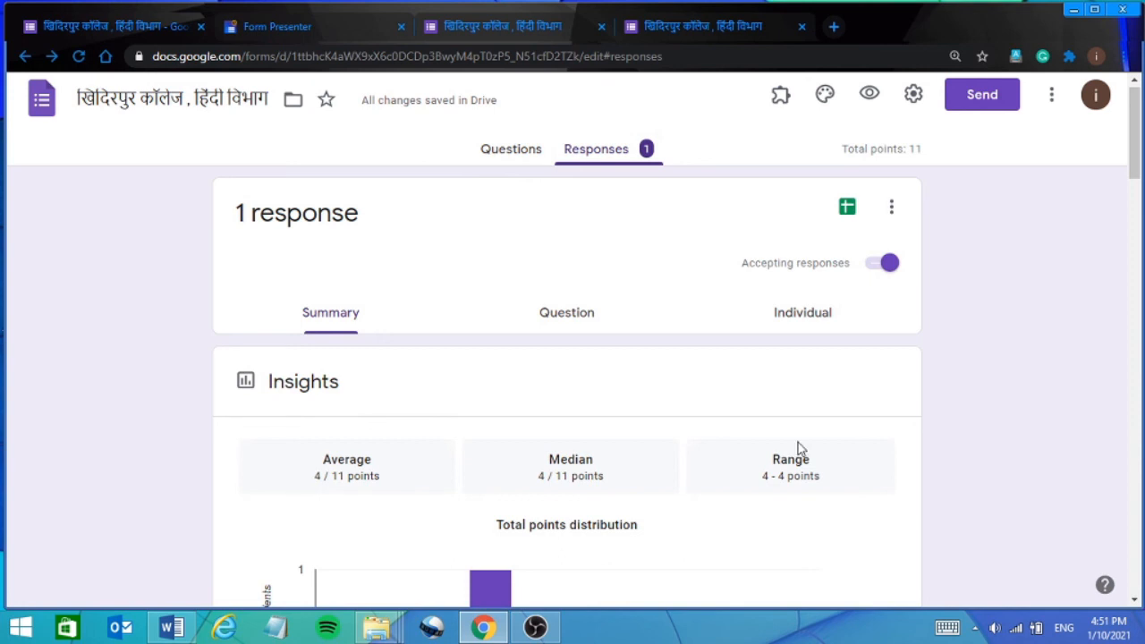
{"action": "left_click", "coordinate": [1134, 602]}
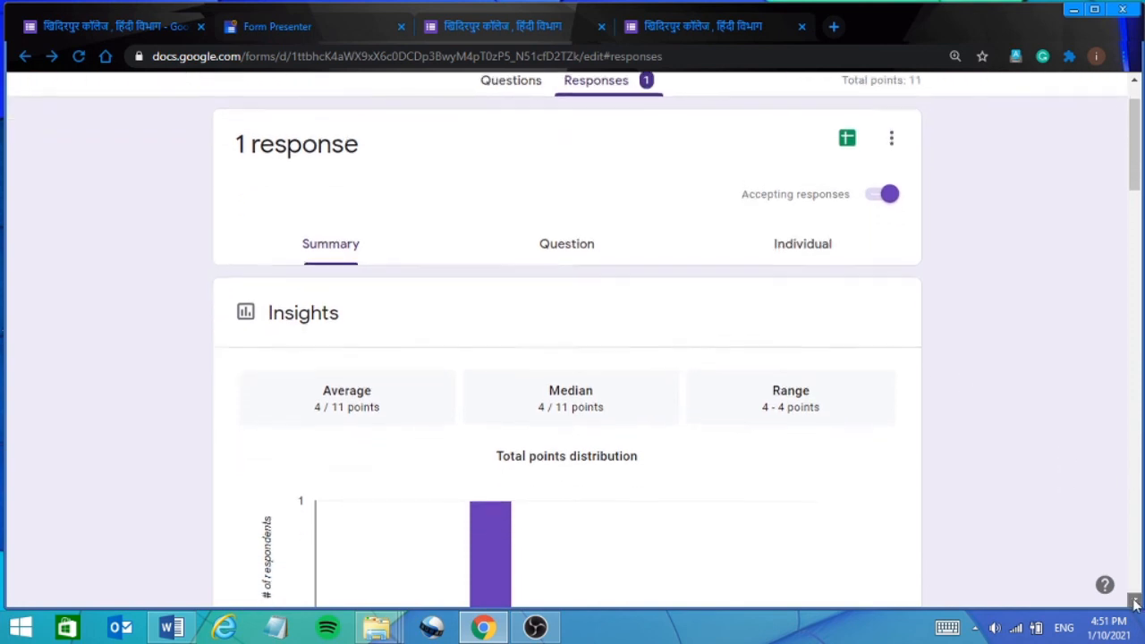
{"action": "left_click", "coordinate": [1134, 602]}
{"action": "left_click", "coordinate": [1134, 602]}
{"action": "left_click", "coordinate": [1134, 602]}
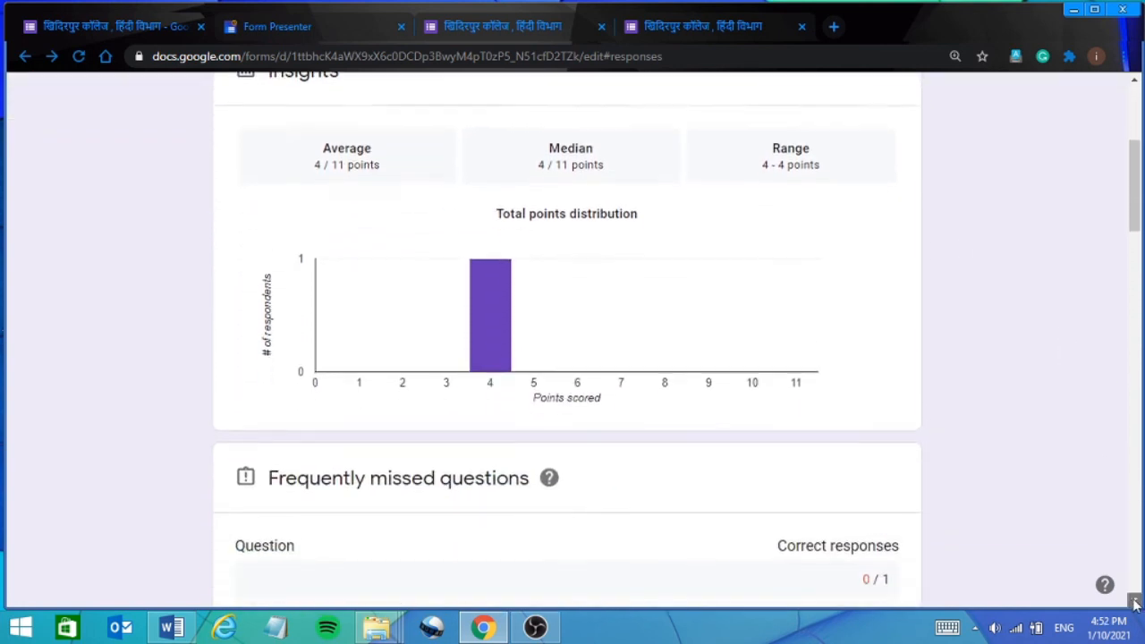
{"action": "left_click", "coordinate": [1134, 602]}
{"action": "left_click", "coordinate": [1134, 602]}
{"action": "left_click", "coordinate": [1134, 602]}
{"action": "left_click", "coordinate": [1135, 602]}
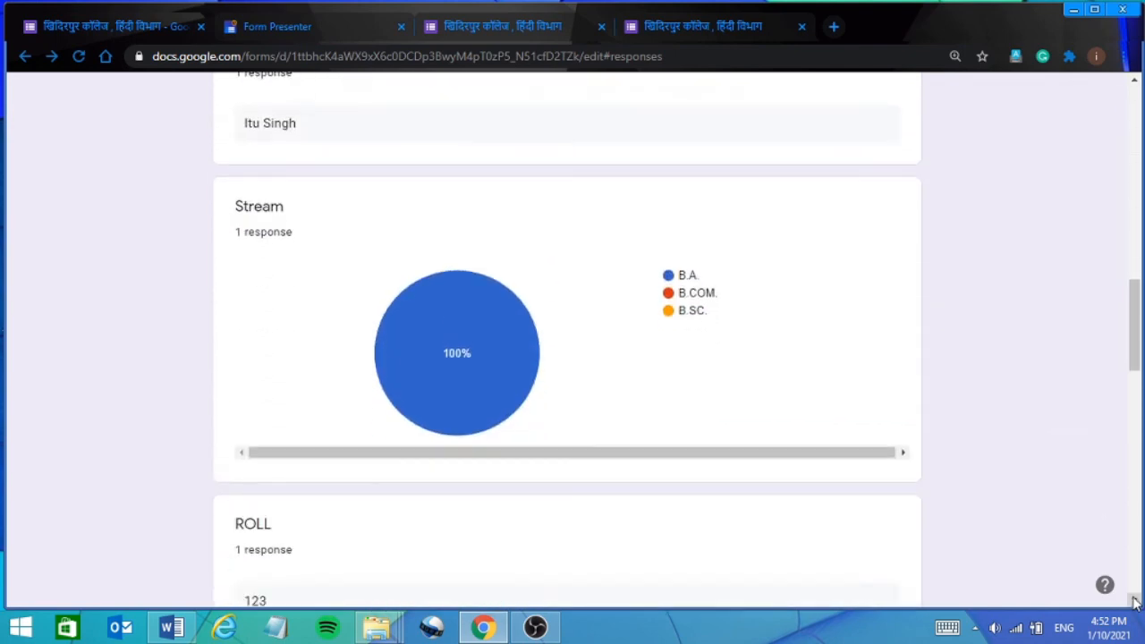
{"action": "left_click", "coordinate": [1134, 138]}
{"action": "left_click", "coordinate": [1134, 138]}
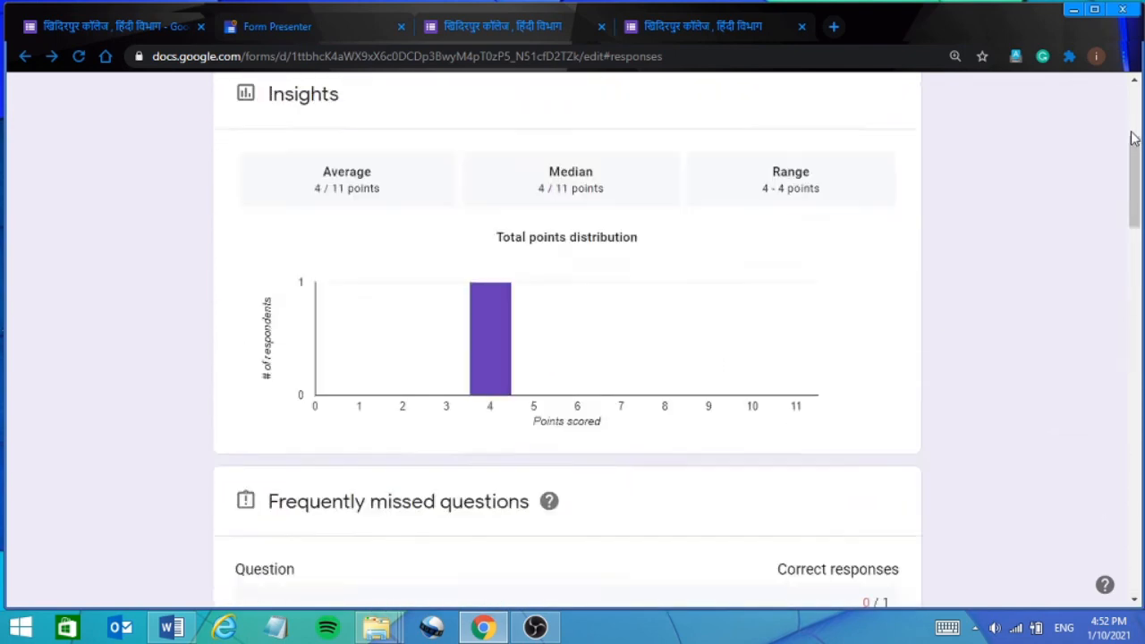
{"action": "scroll", "coordinate": [1132, 134], "scroll_direction": "up", "scroll_amount": 1}
{"action": "left_click", "coordinate": [1134, 94]}
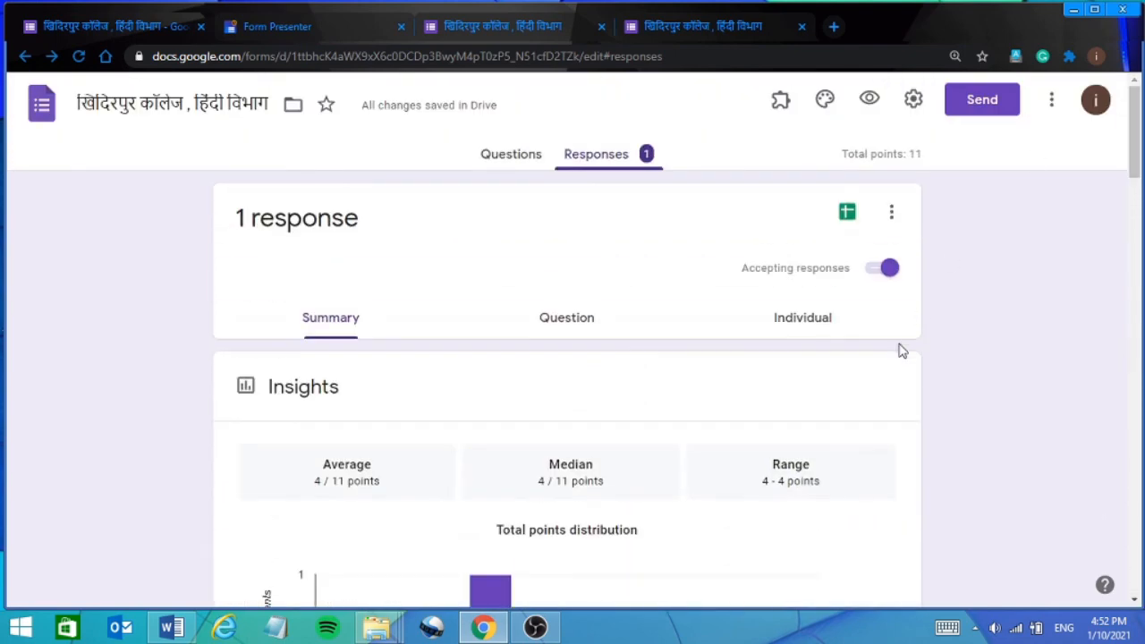
Browse the single submission in the Individual view, scored 4 of 11 points.
{"action": "left_click", "coordinate": [798, 324]}
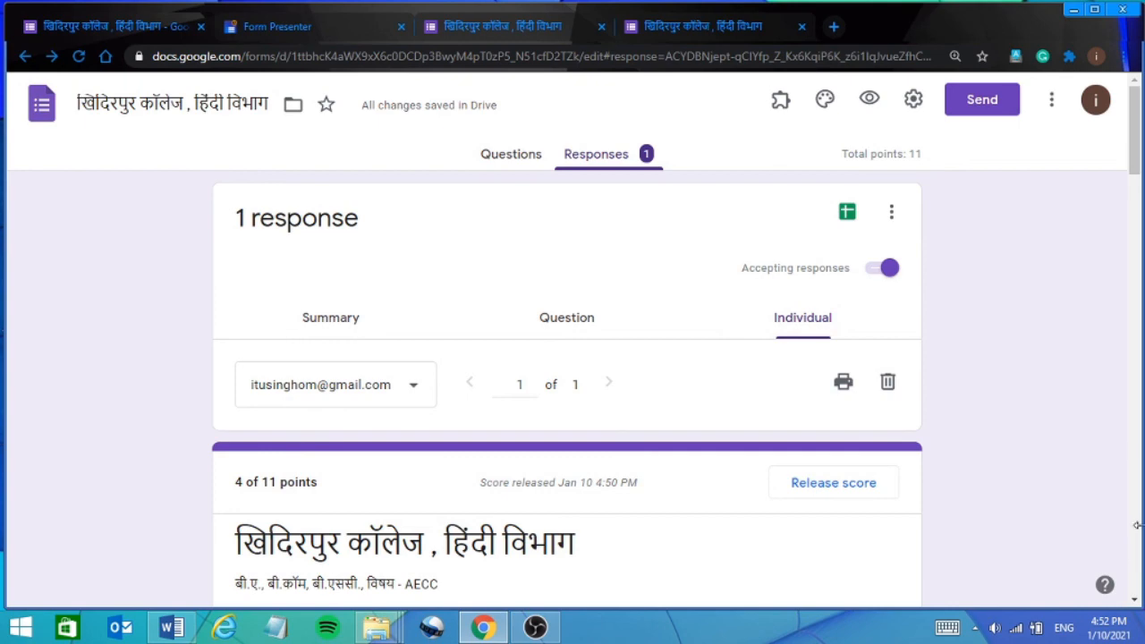
{"action": "left_click", "coordinate": [1137, 516]}
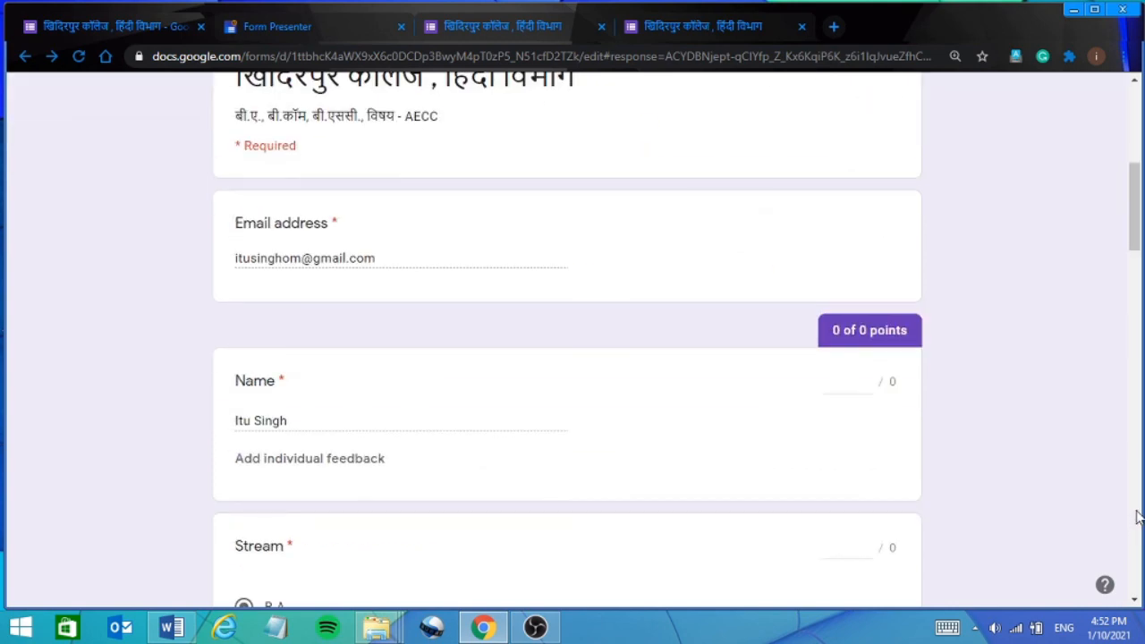
{"action": "left_click", "coordinate": [1131, 123]}
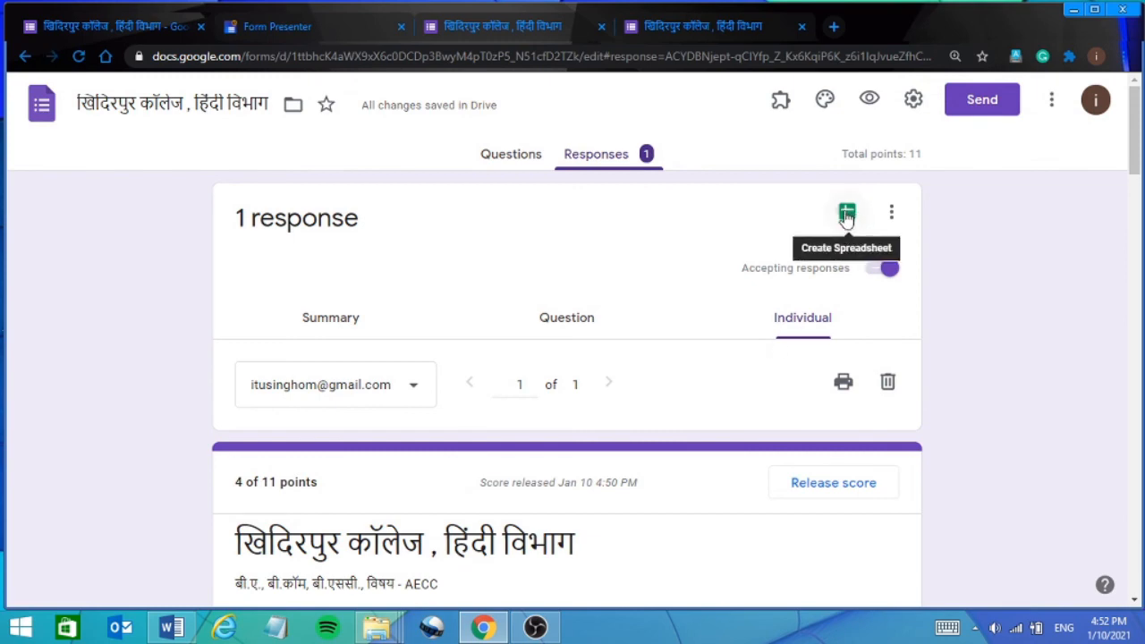
Link the responses to a new Google Sheets spreadsheet, then return to the form's responses page.
{"action": "left_click", "coordinate": [846, 215]}
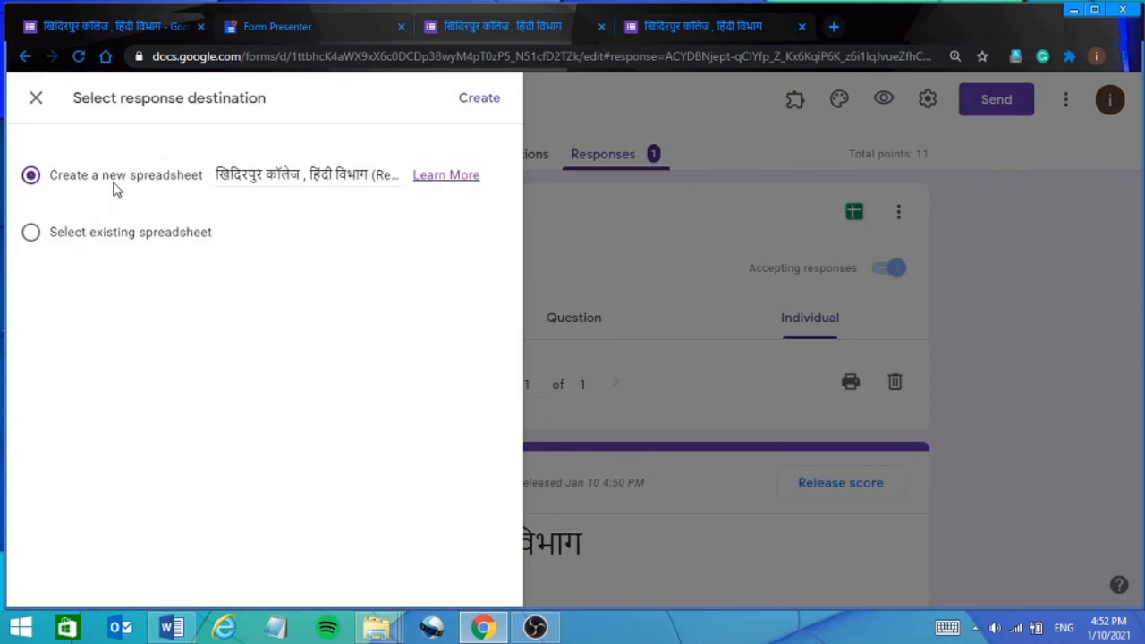
{"action": "left_click", "coordinate": [480, 101]}
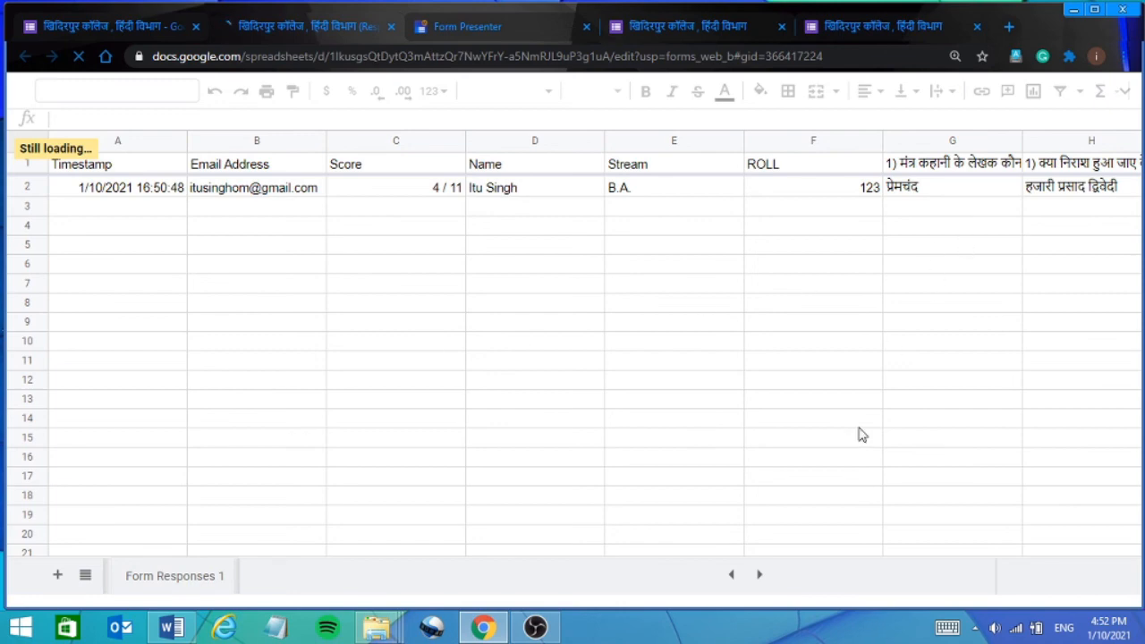
{"action": "left_click", "coordinate": [97, 26]}
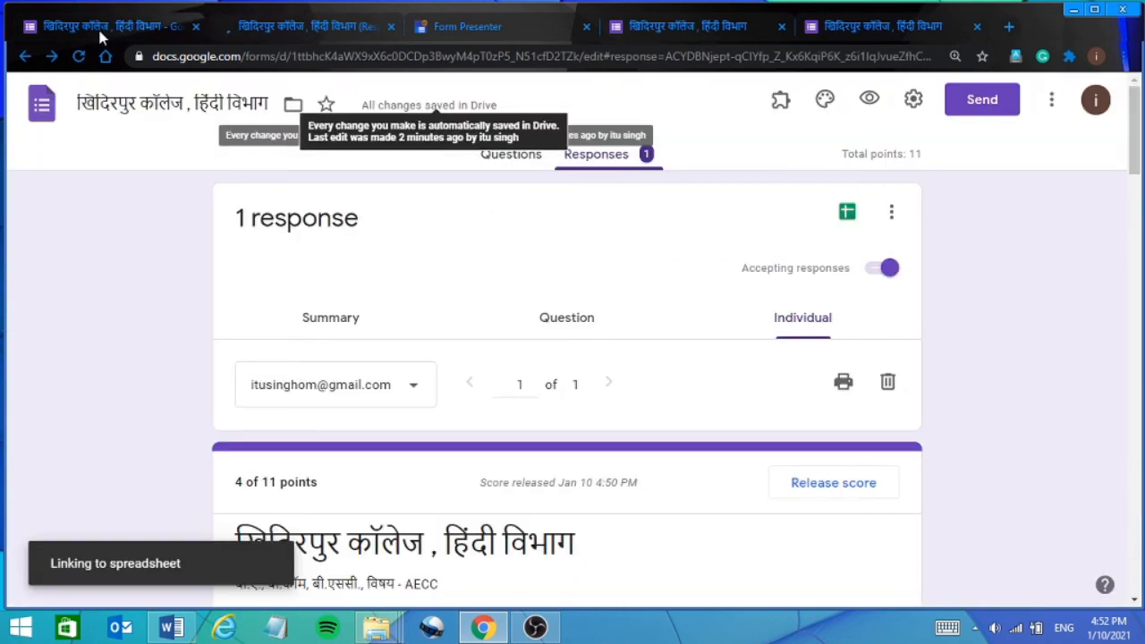